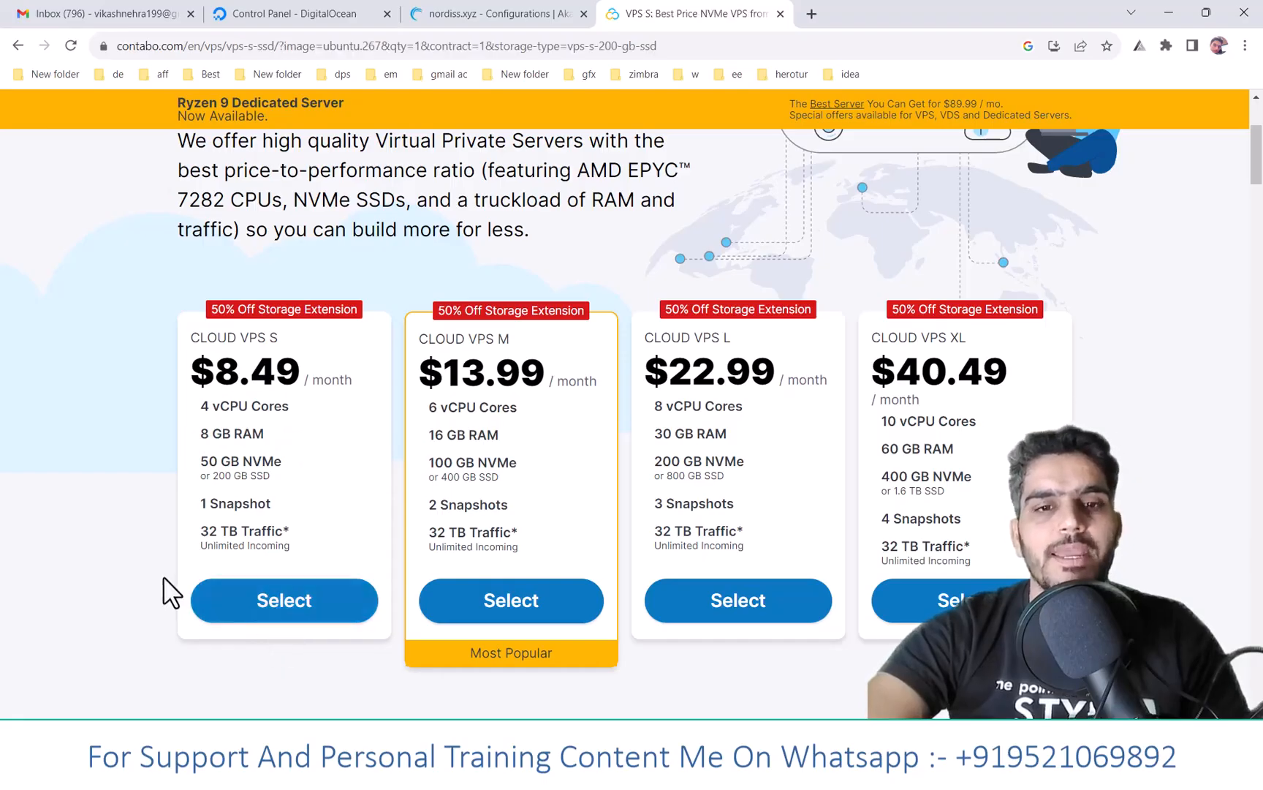
# - Review the Cloud VPS S order options, keeping the 1 Month term, then browse Region and Storage Type
pyautogui.scroll(-5, 168, 585)
pyautogui.scroll(2, 361, 423)
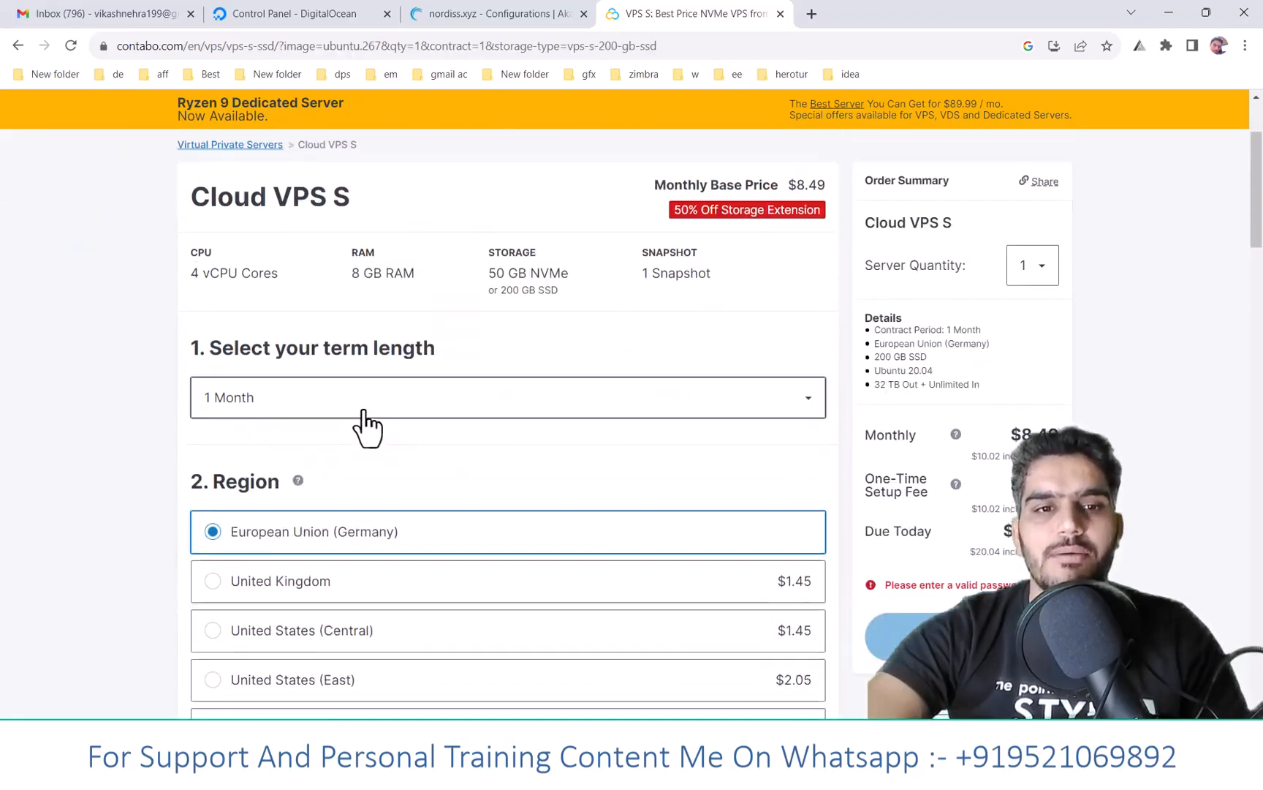
pyautogui.click(376, 409)
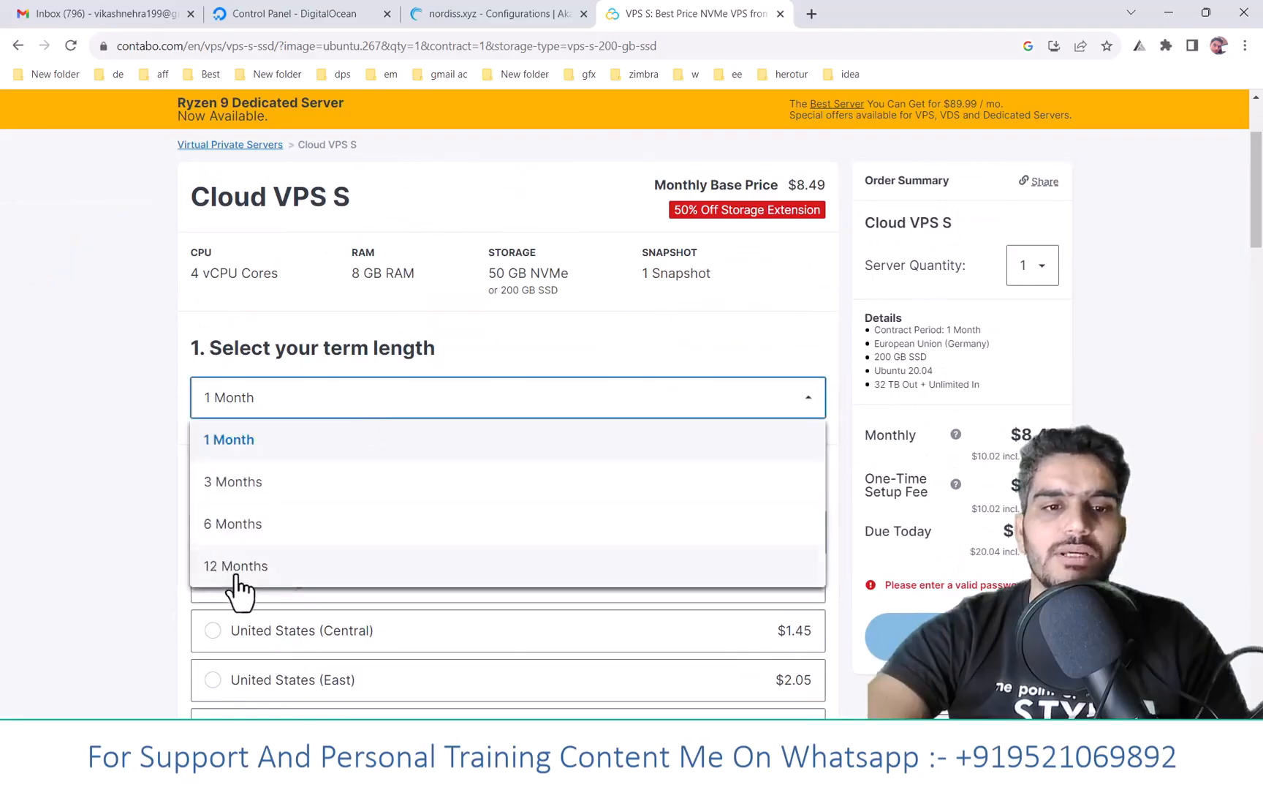
pyautogui.click(132, 421)
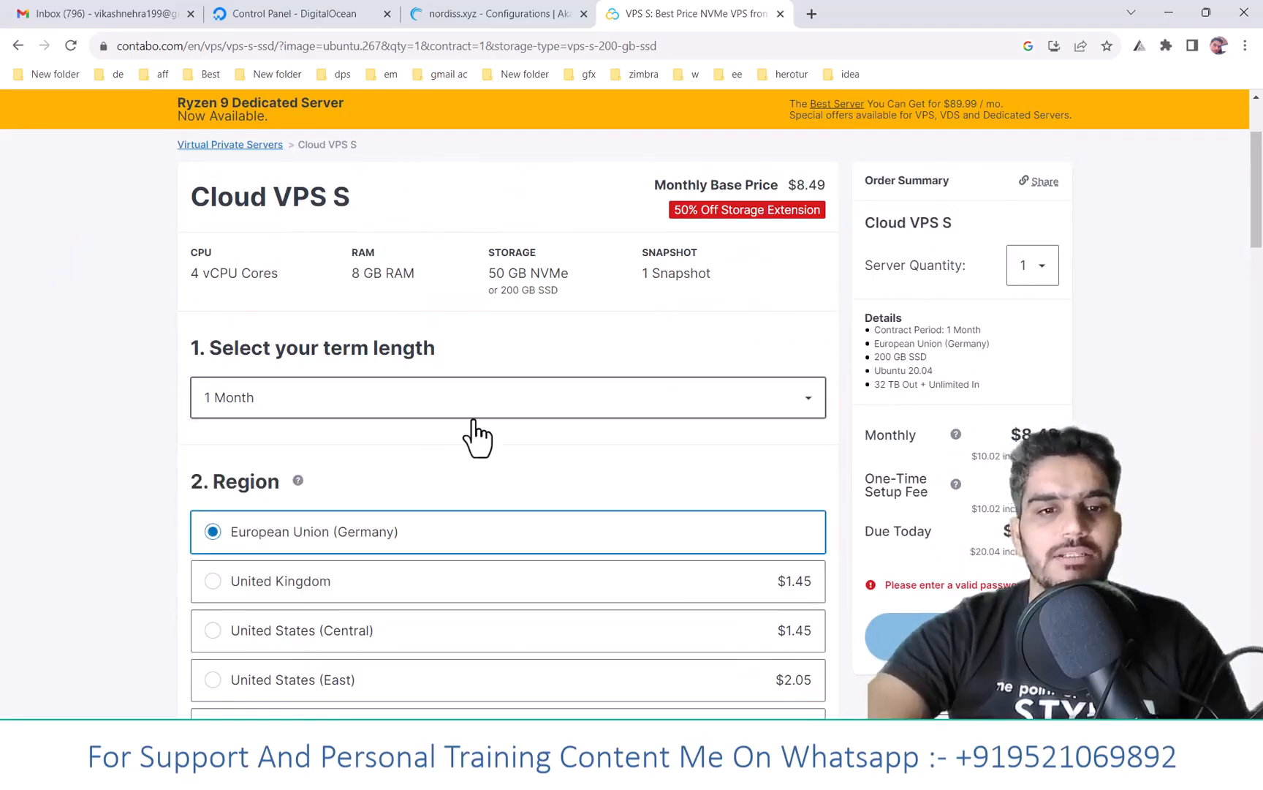
pyautogui.scroll(-3, 477, 437)
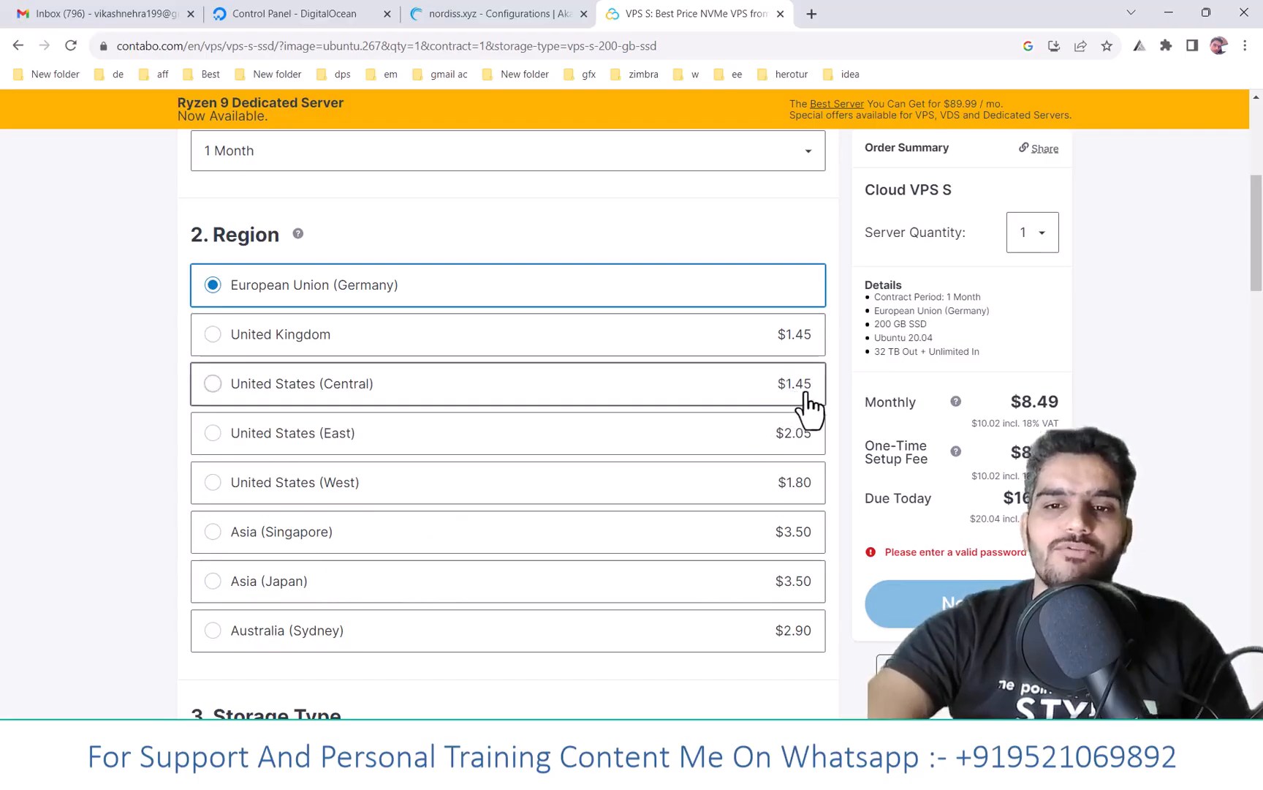
pyautogui.scroll(-1, 188, 355)
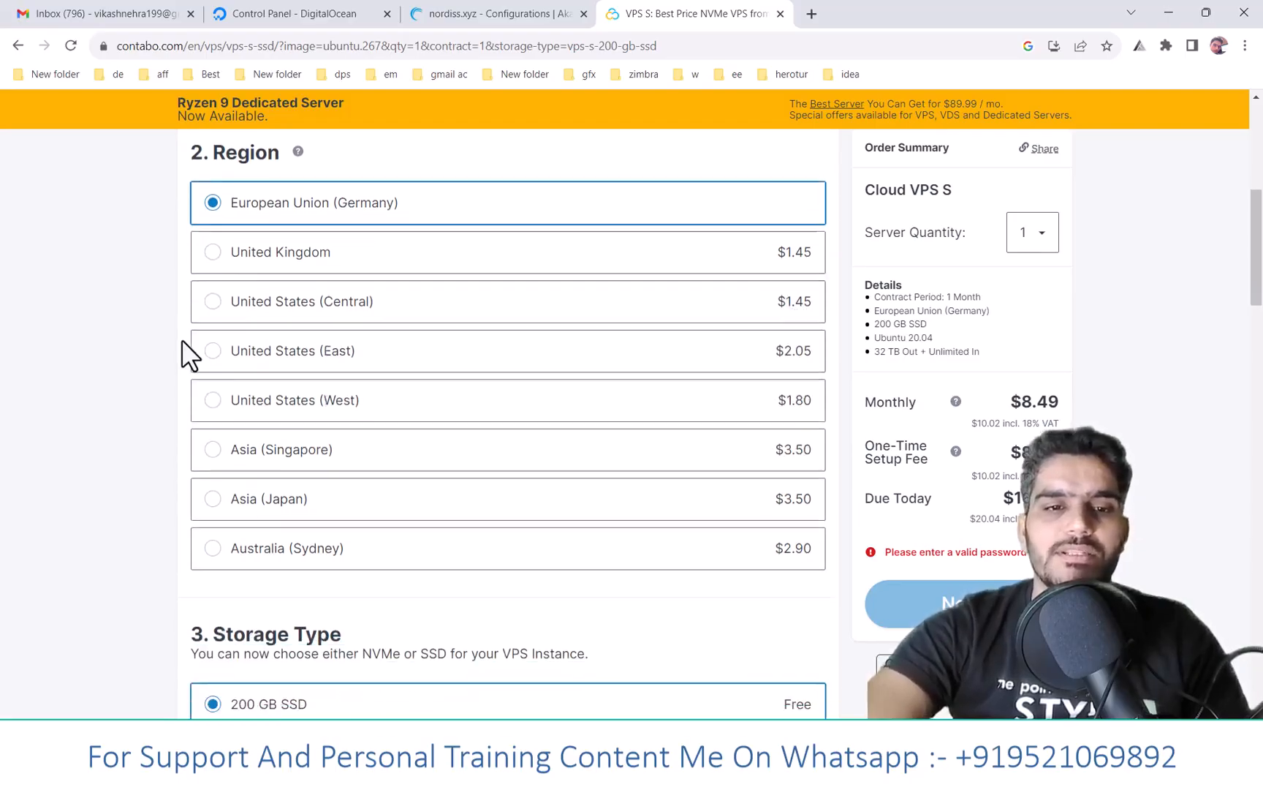
pyautogui.scroll(-10, 519, 534)
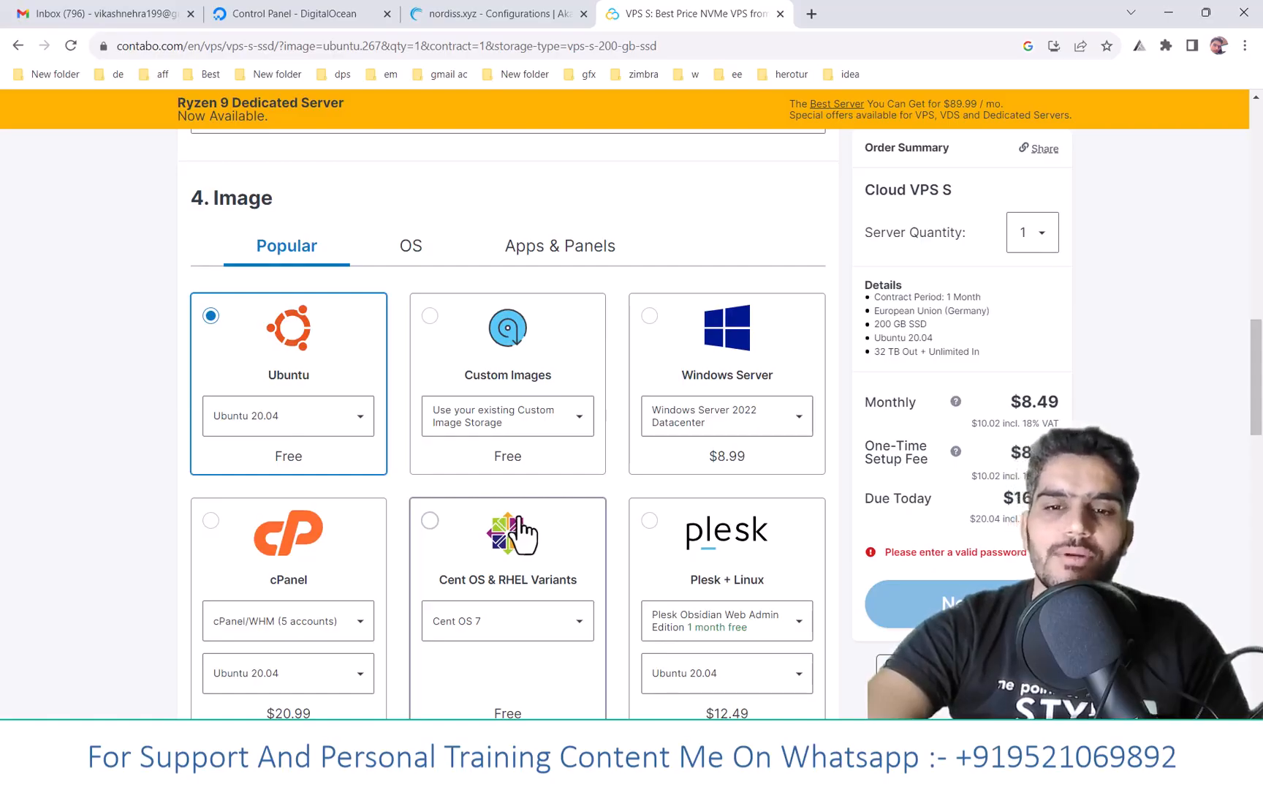
# - Set the server image to Windows Server 2022 Datacenter
pyautogui.click(649, 316)
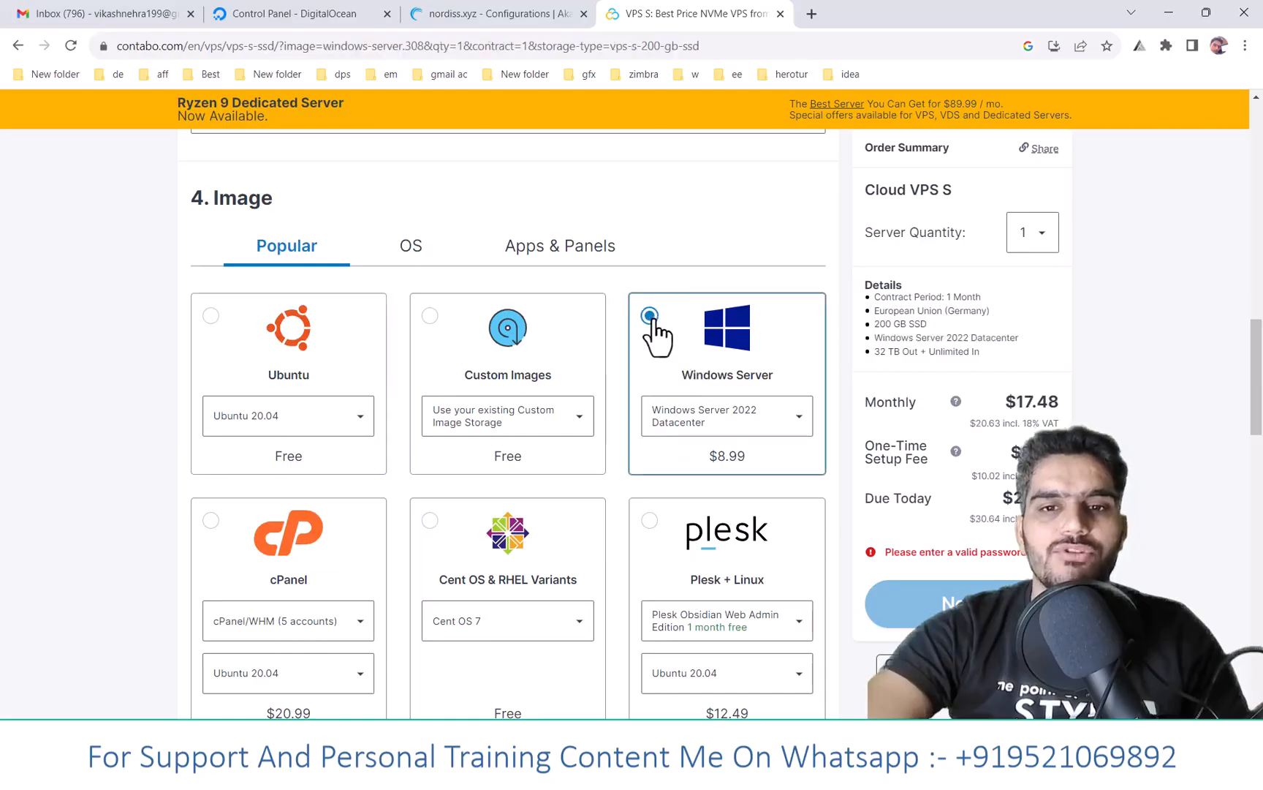
pyautogui.click(764, 418)
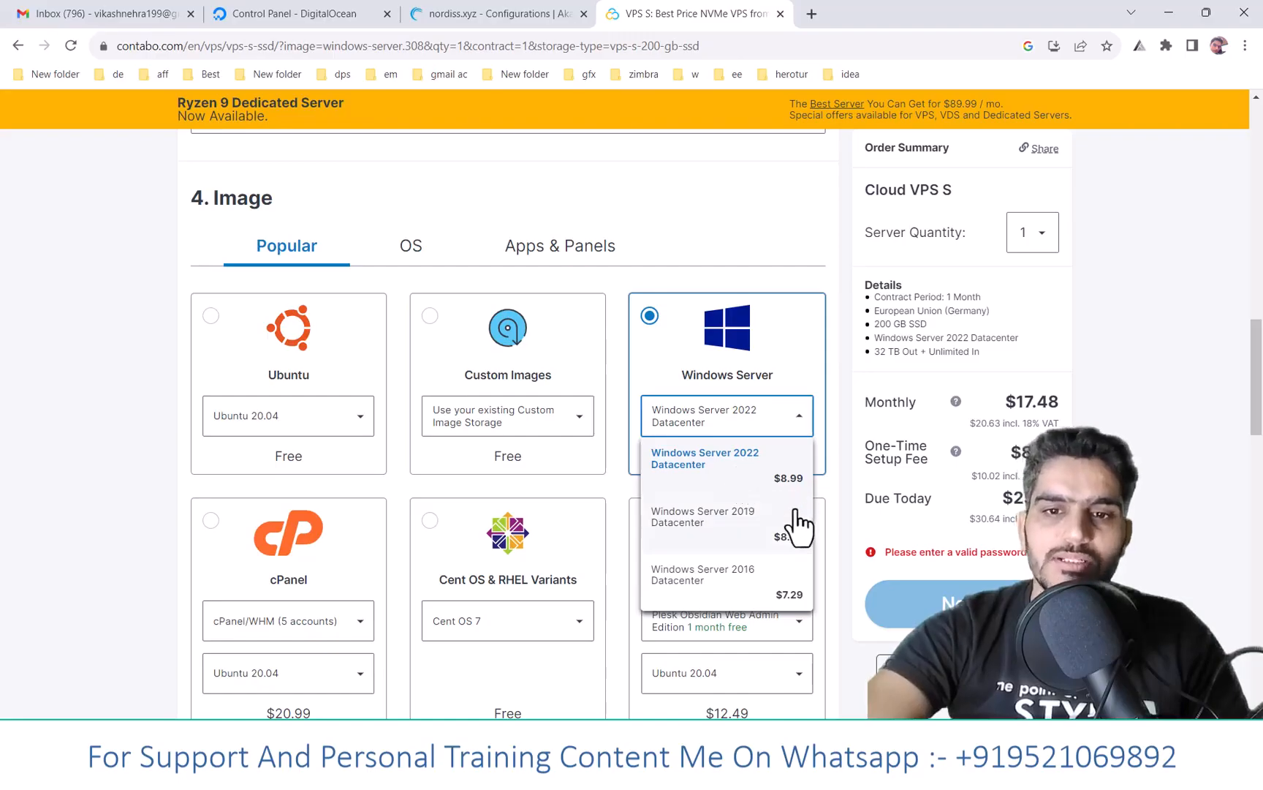
pyautogui.click(761, 596)
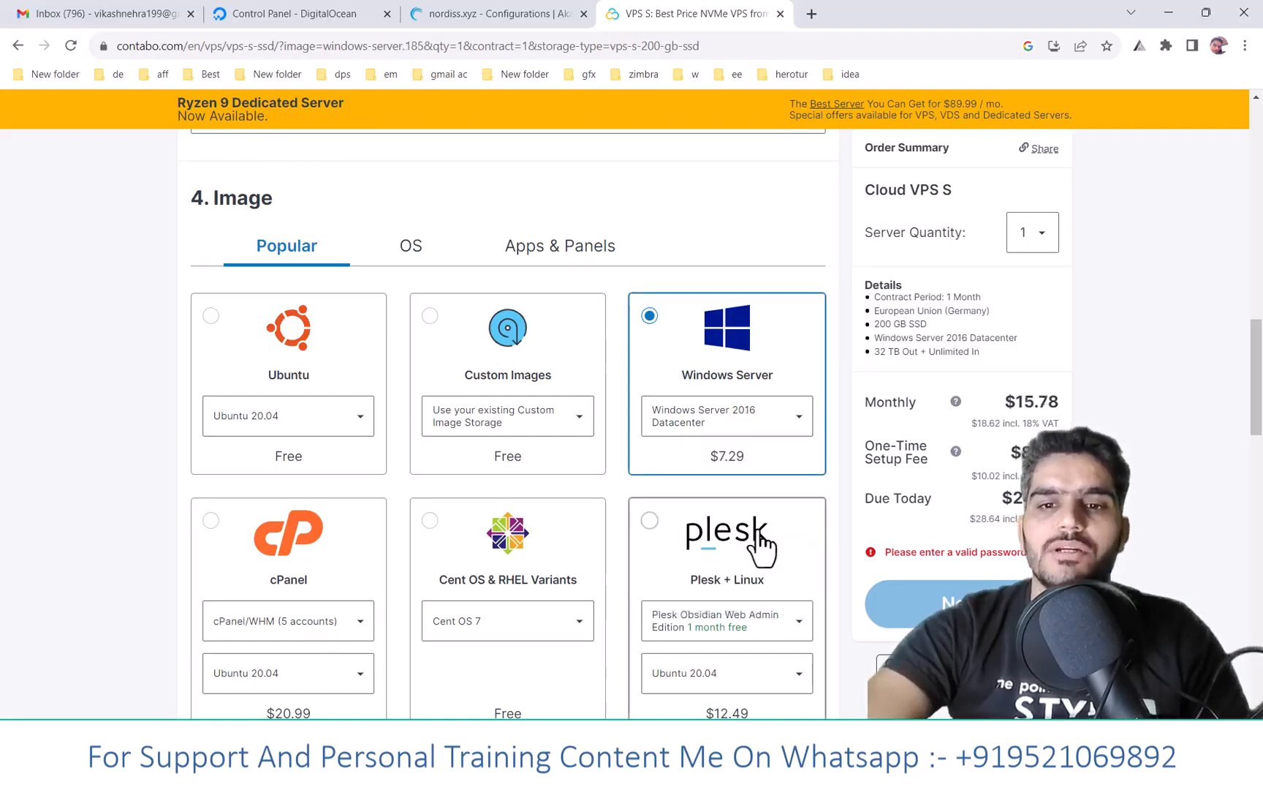
pyautogui.click(753, 430)
pyautogui.click(748, 476)
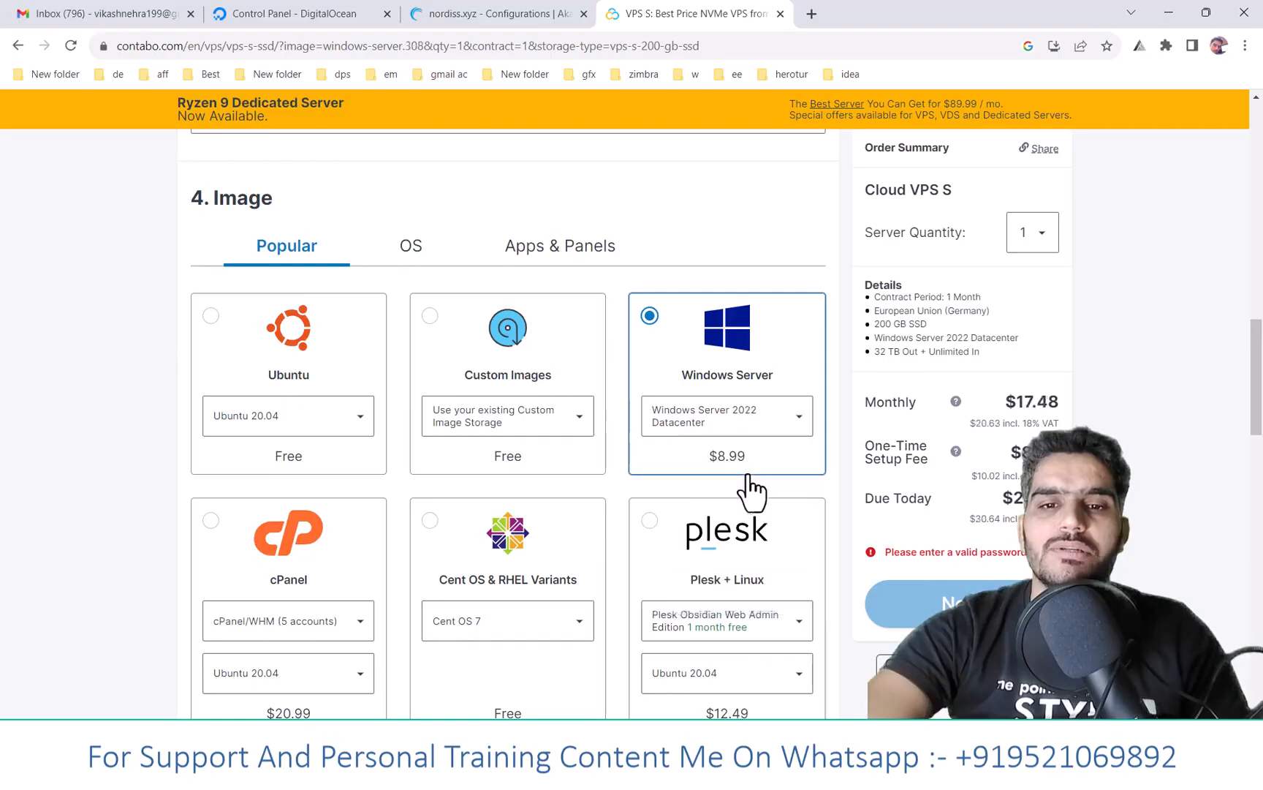
pyautogui.click(740, 424)
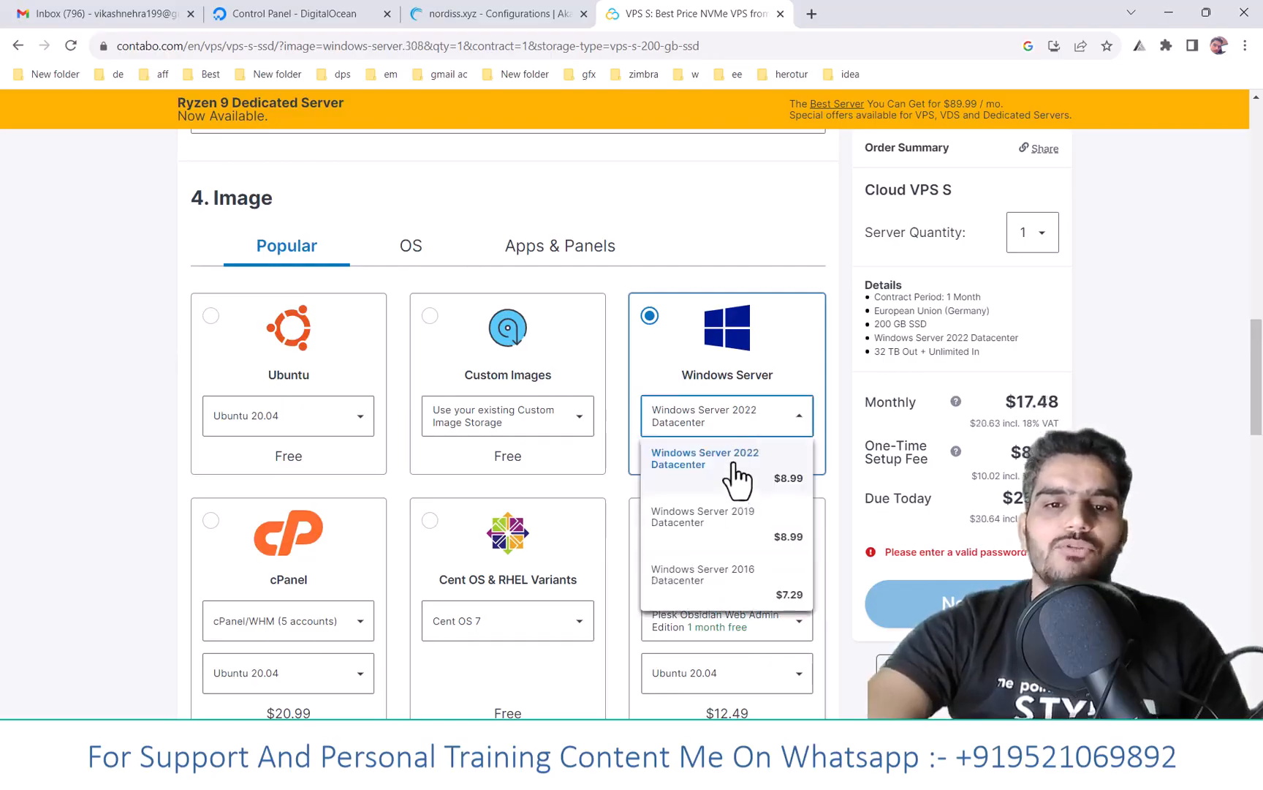
pyautogui.click(737, 478)
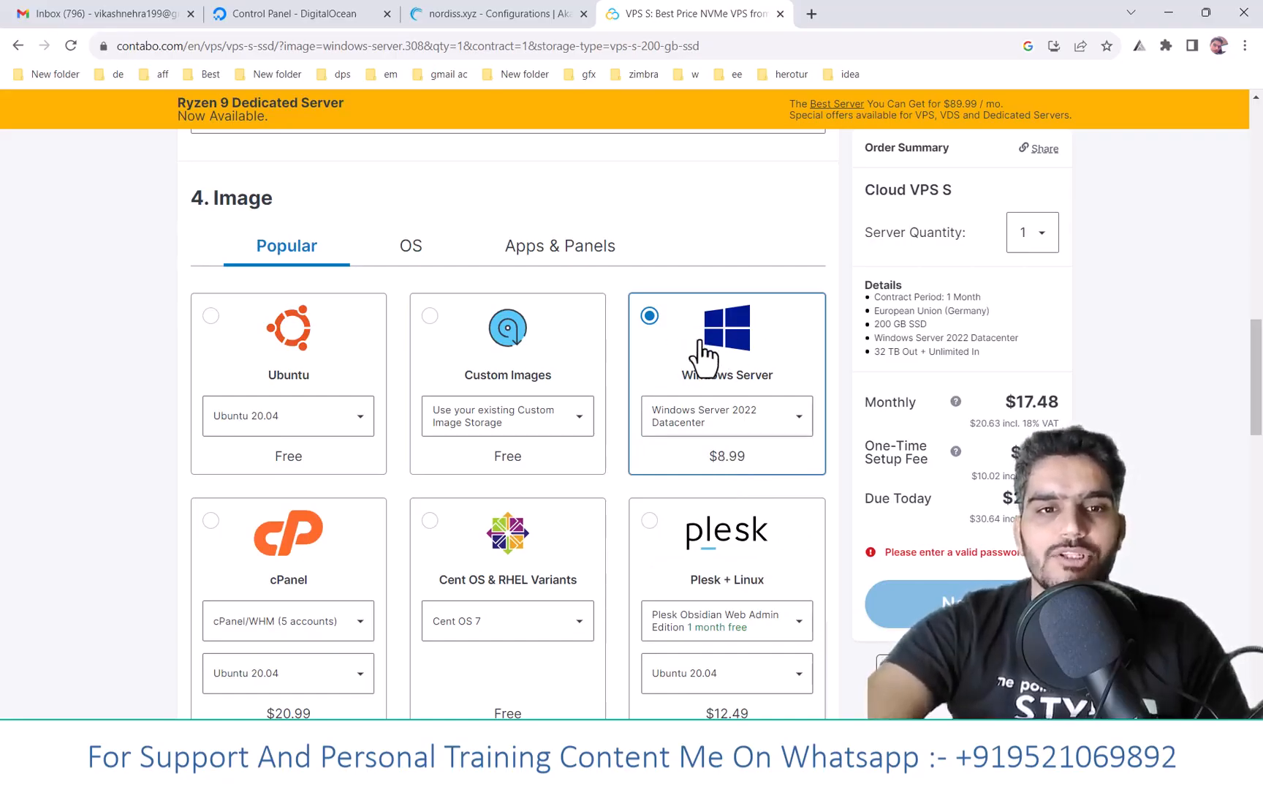
# - Start entering the server login password and scroll down to the Add-Ons section
pyautogui.scroll(-8, 694, 381)
pyautogui.scroll(1, 598, 367)
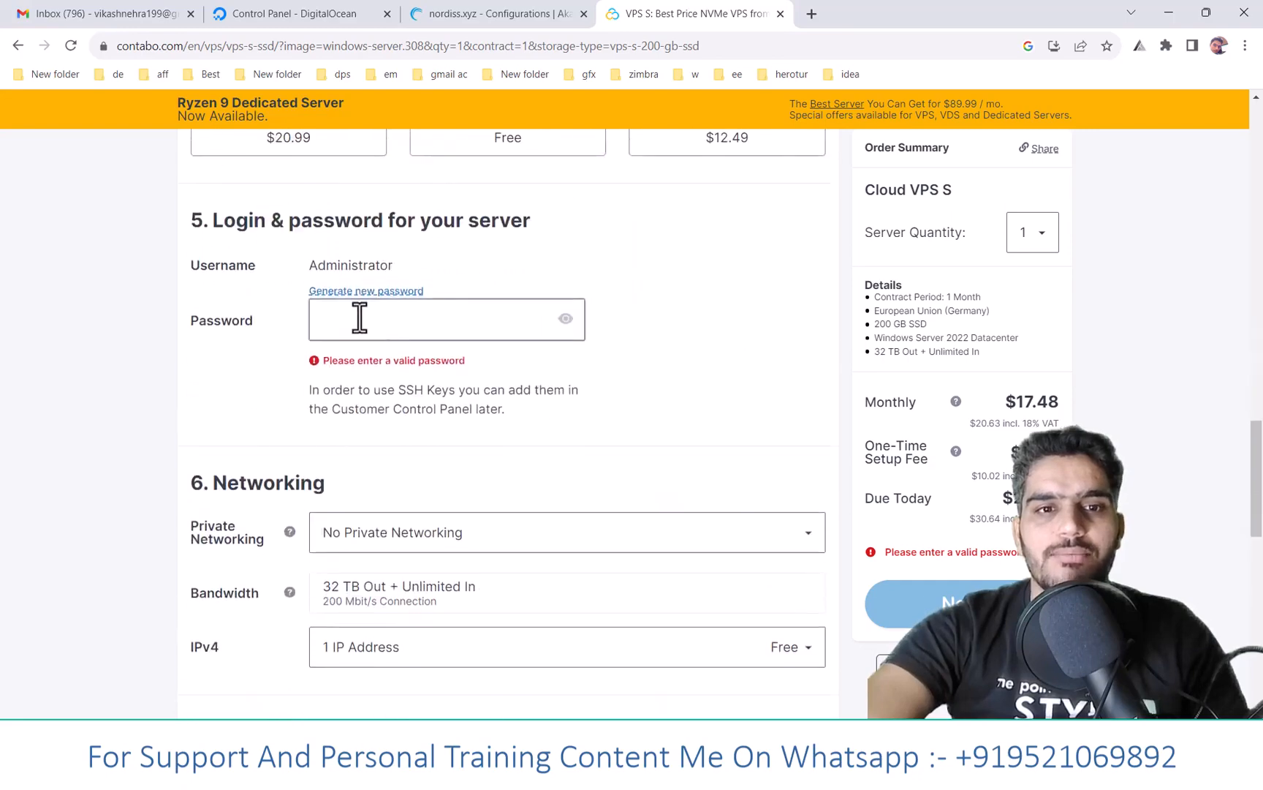
pyautogui.click(359, 316)
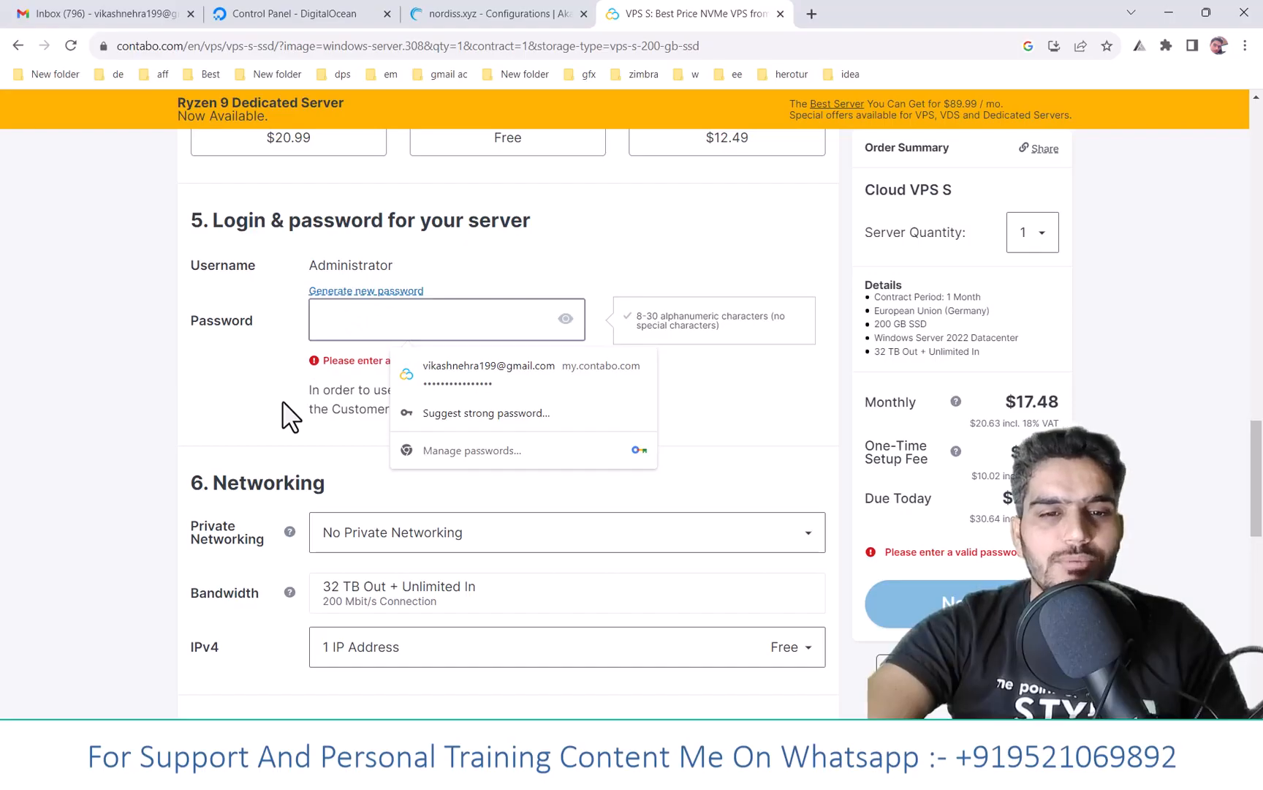
pyautogui.scroll(-5, 290, 408)
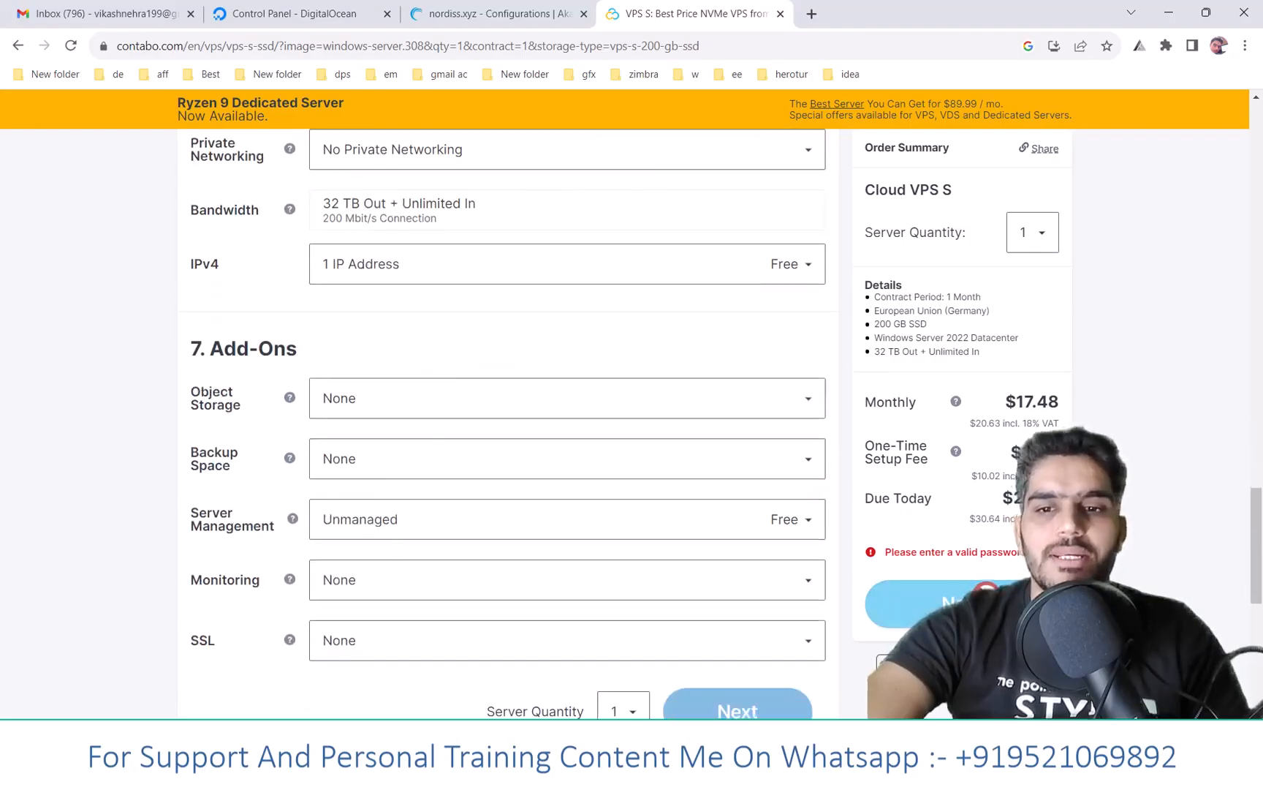
pyautogui.scroll(-3, 851, 378)
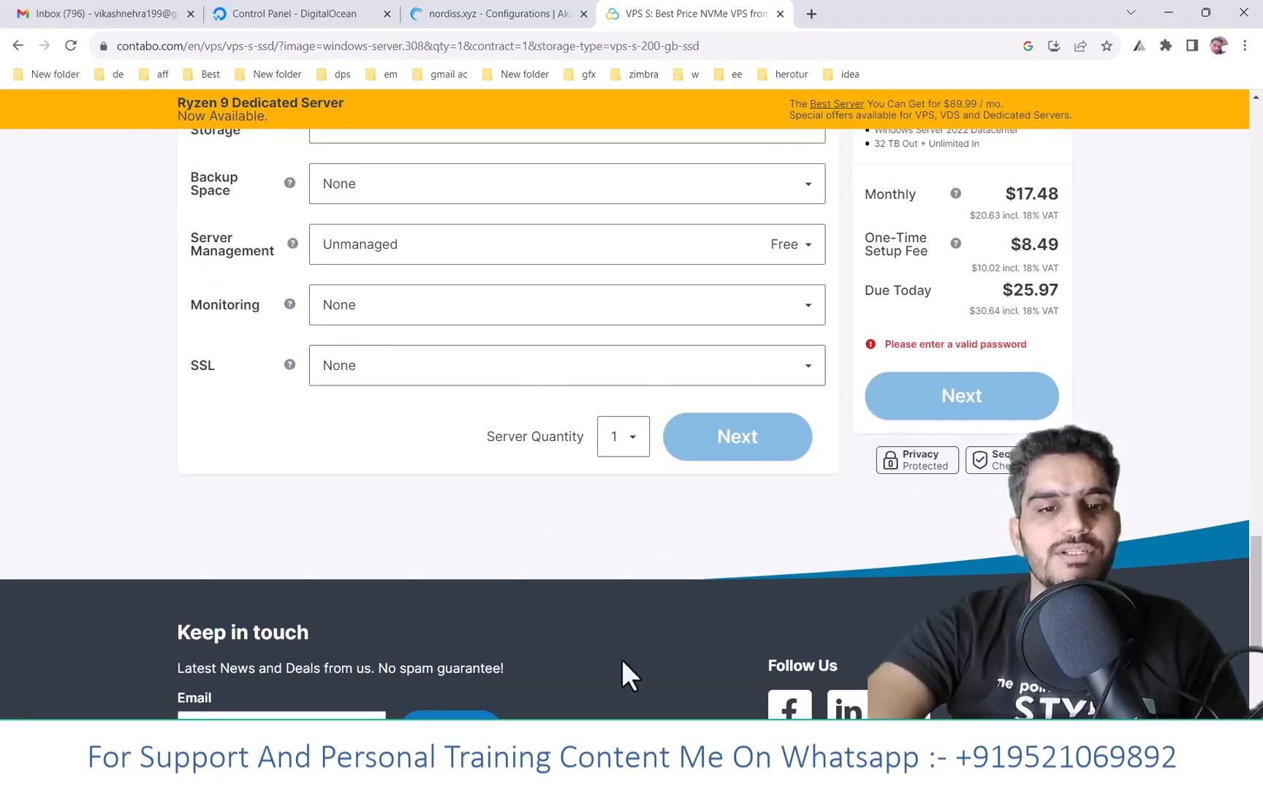
pyautogui.press('super')
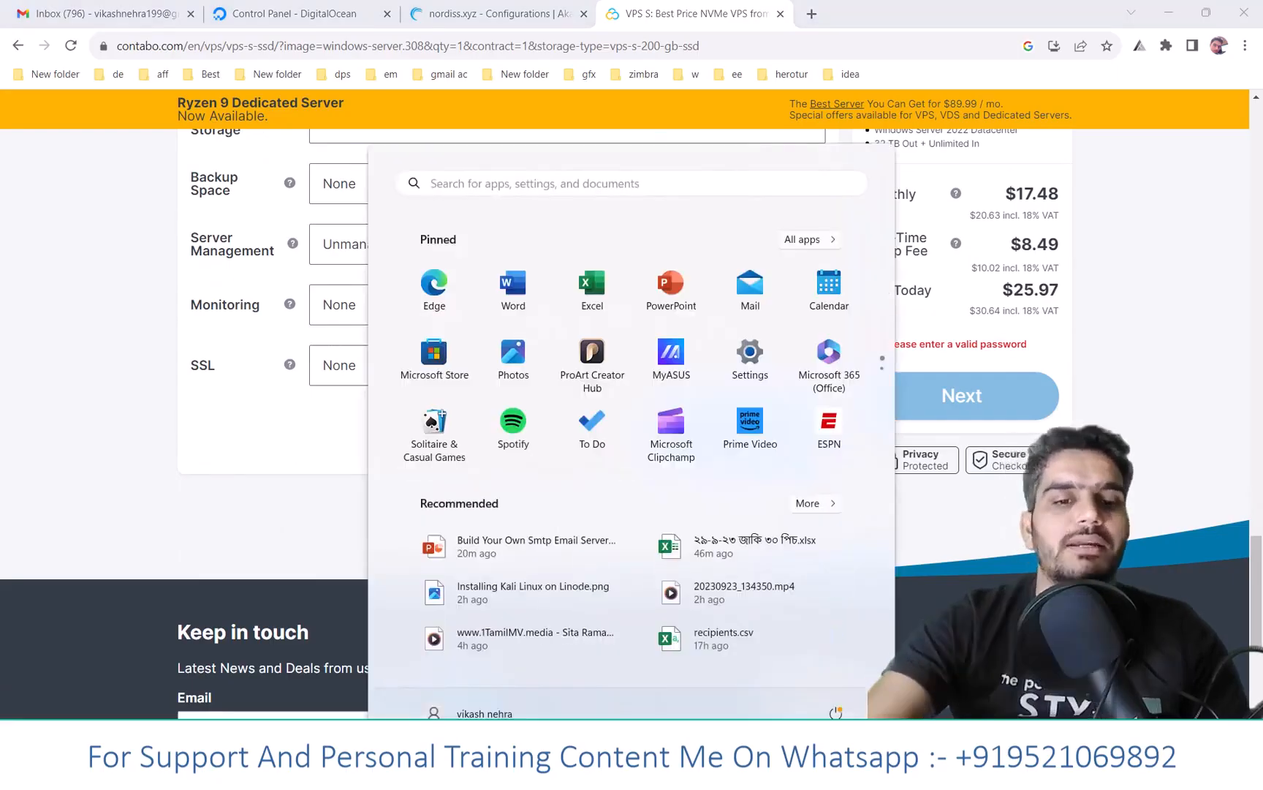
pyautogui.write('rd')
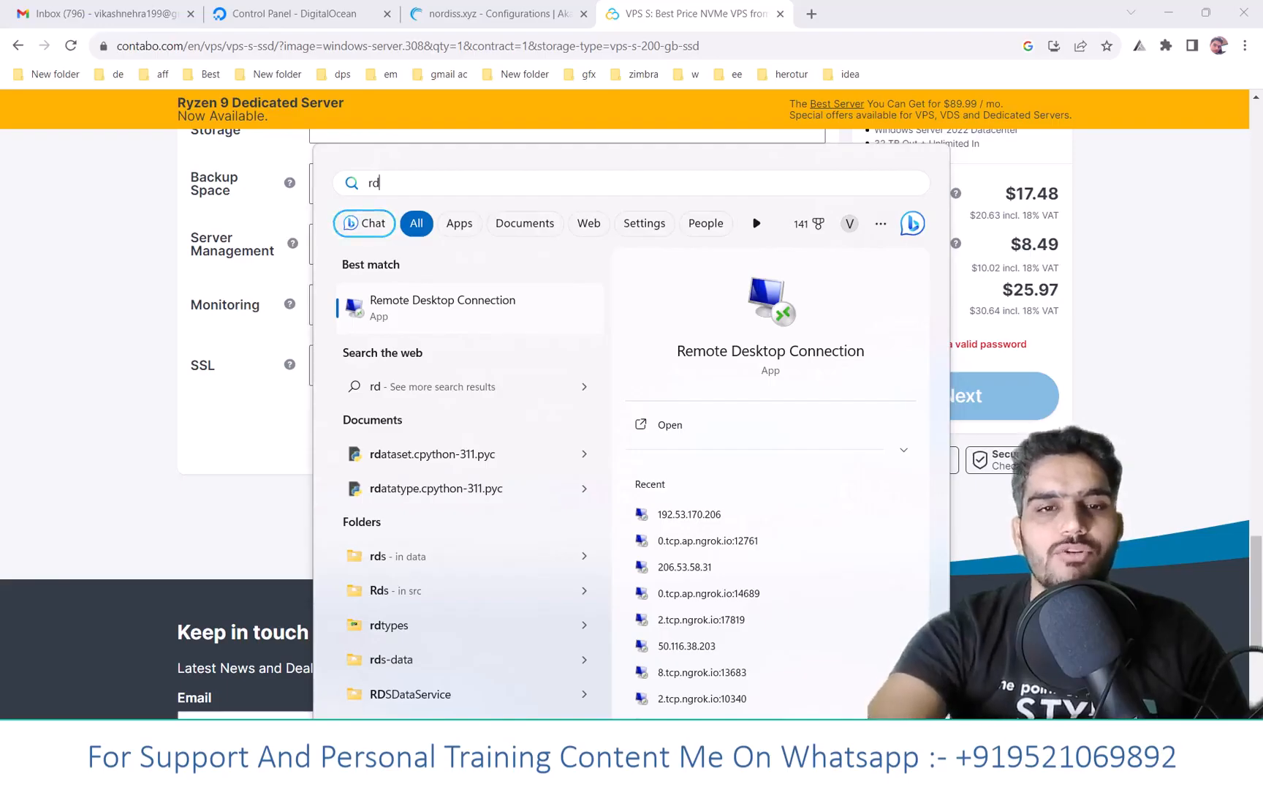
pyautogui.press('Return')
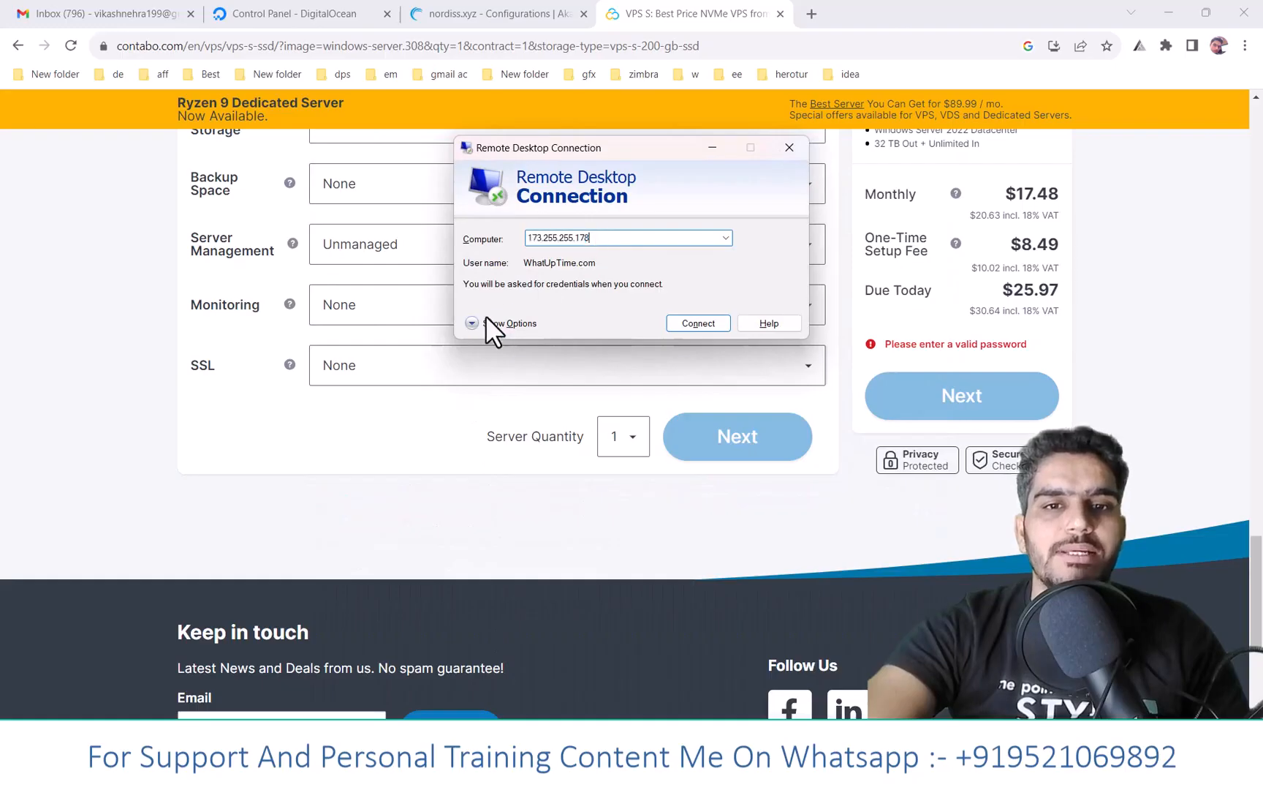
pyautogui.click(489, 320)
pyautogui.press('Tab')
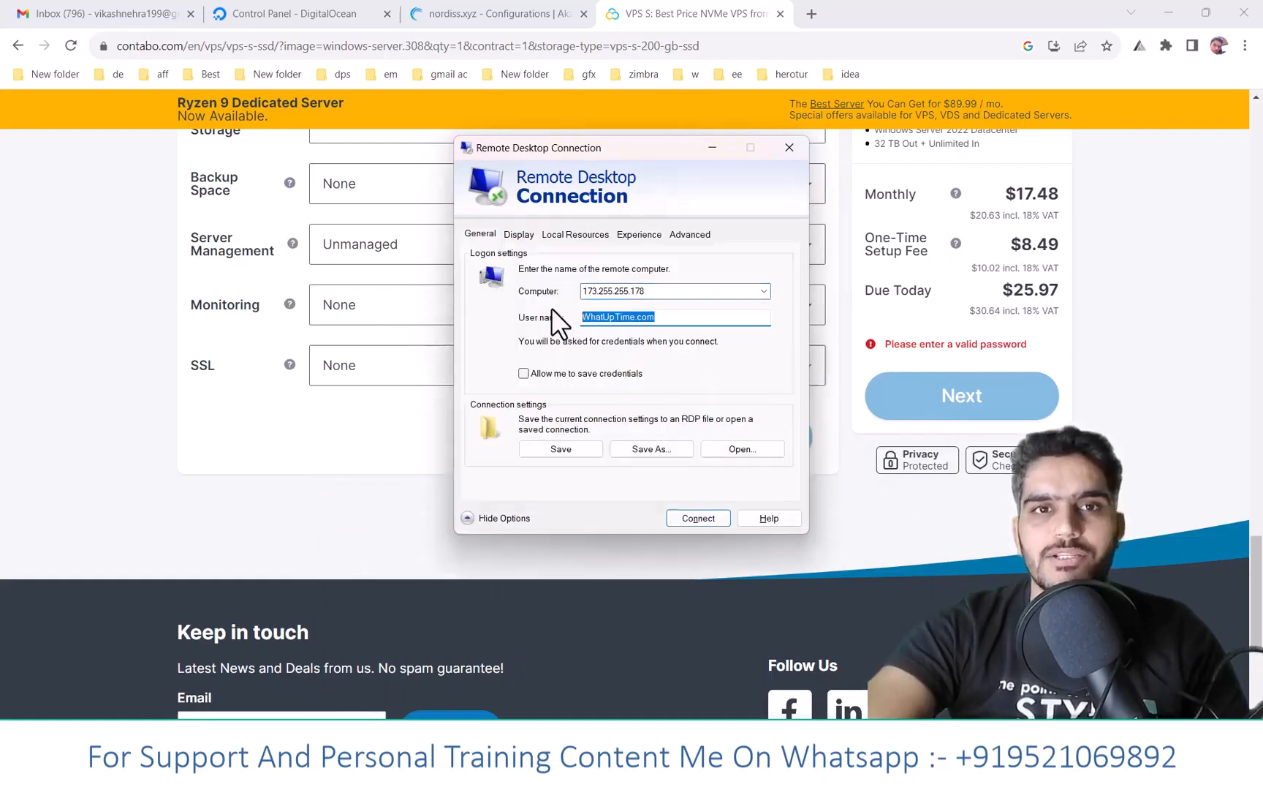
pyautogui.hotkey('shift', 'Tab')
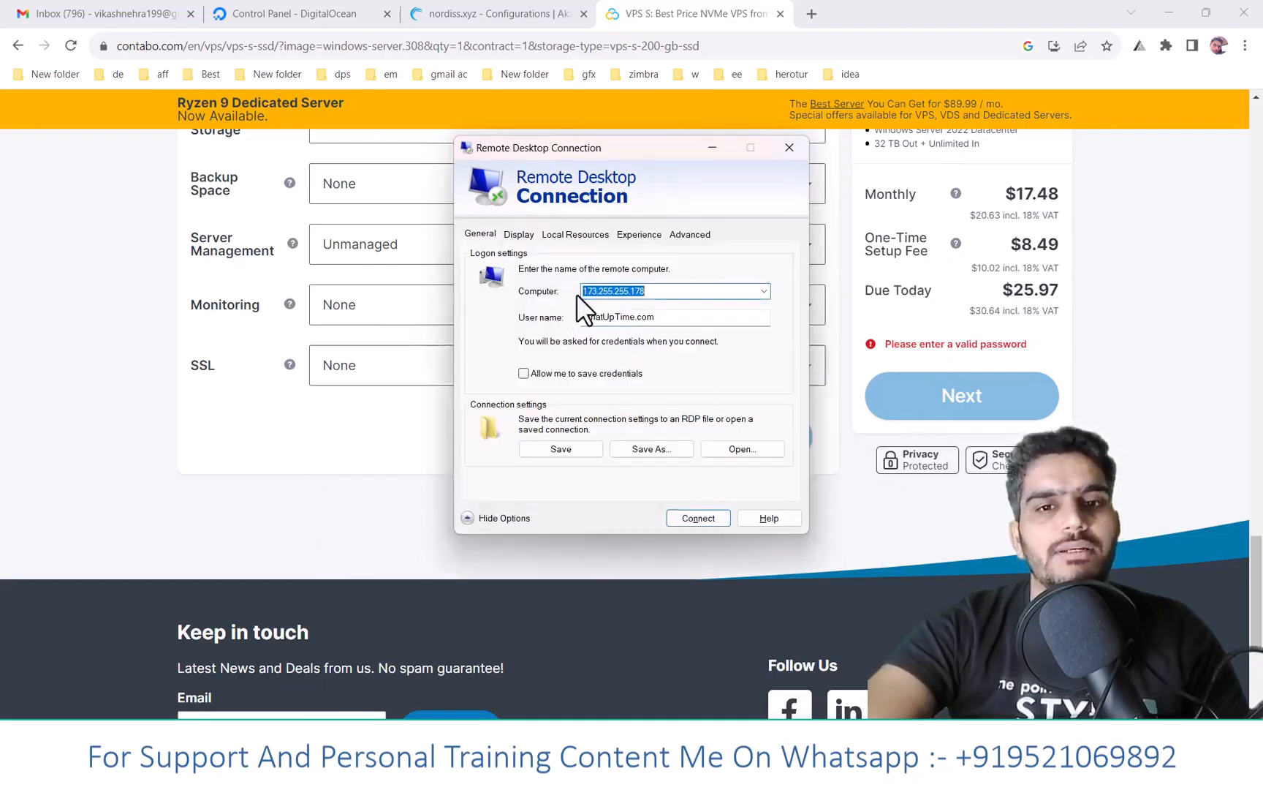
pyautogui.press('Tab')
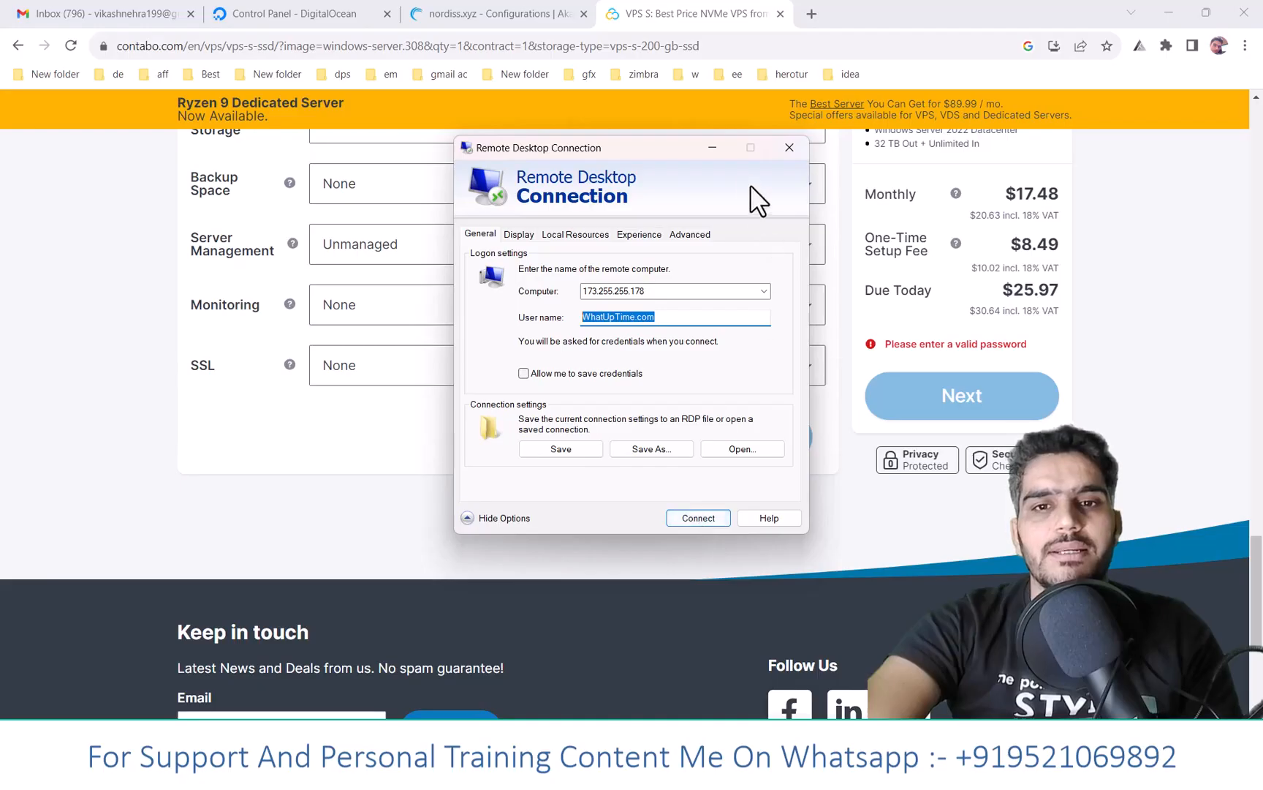
pyautogui.click(776, 149)
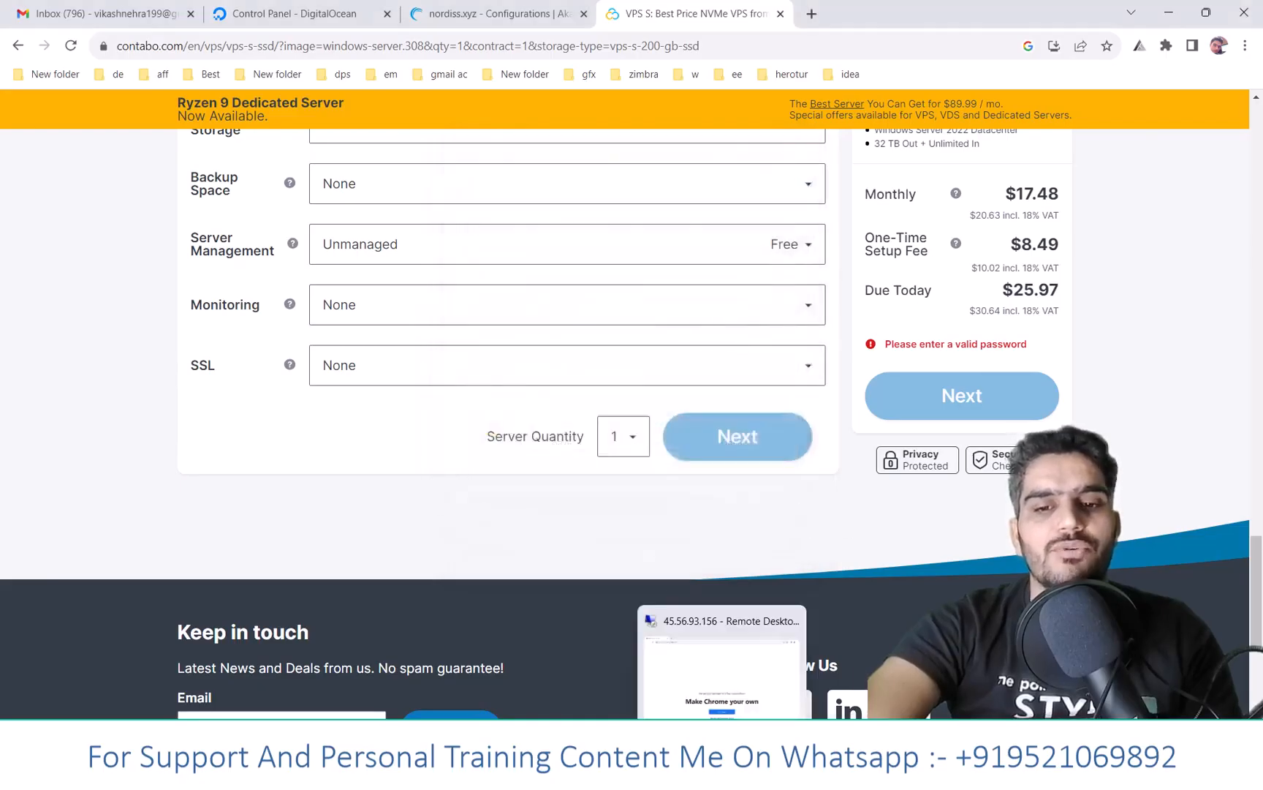
# - In the remote session, minimize Chrome and the Downloads window to reveal the remote desktop
pyautogui.click(723, 769)
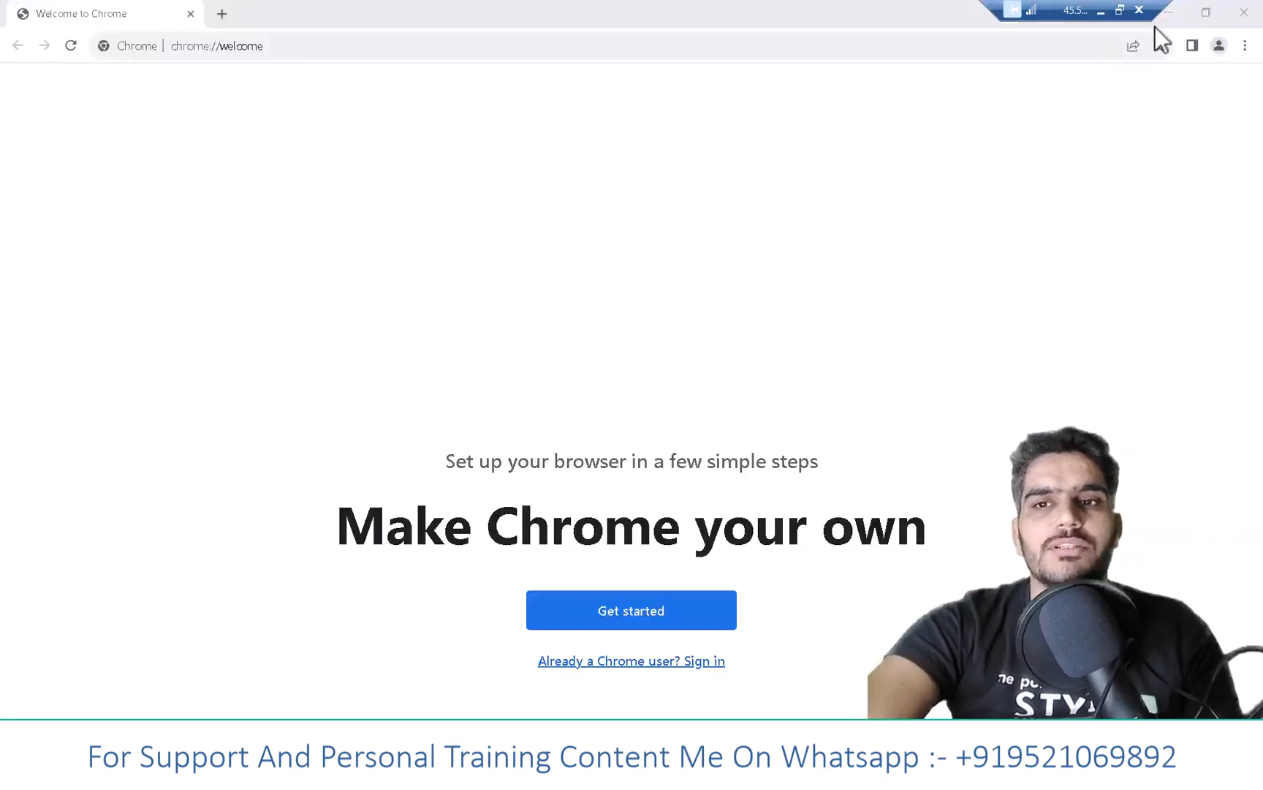
pyautogui.click(1170, 15)
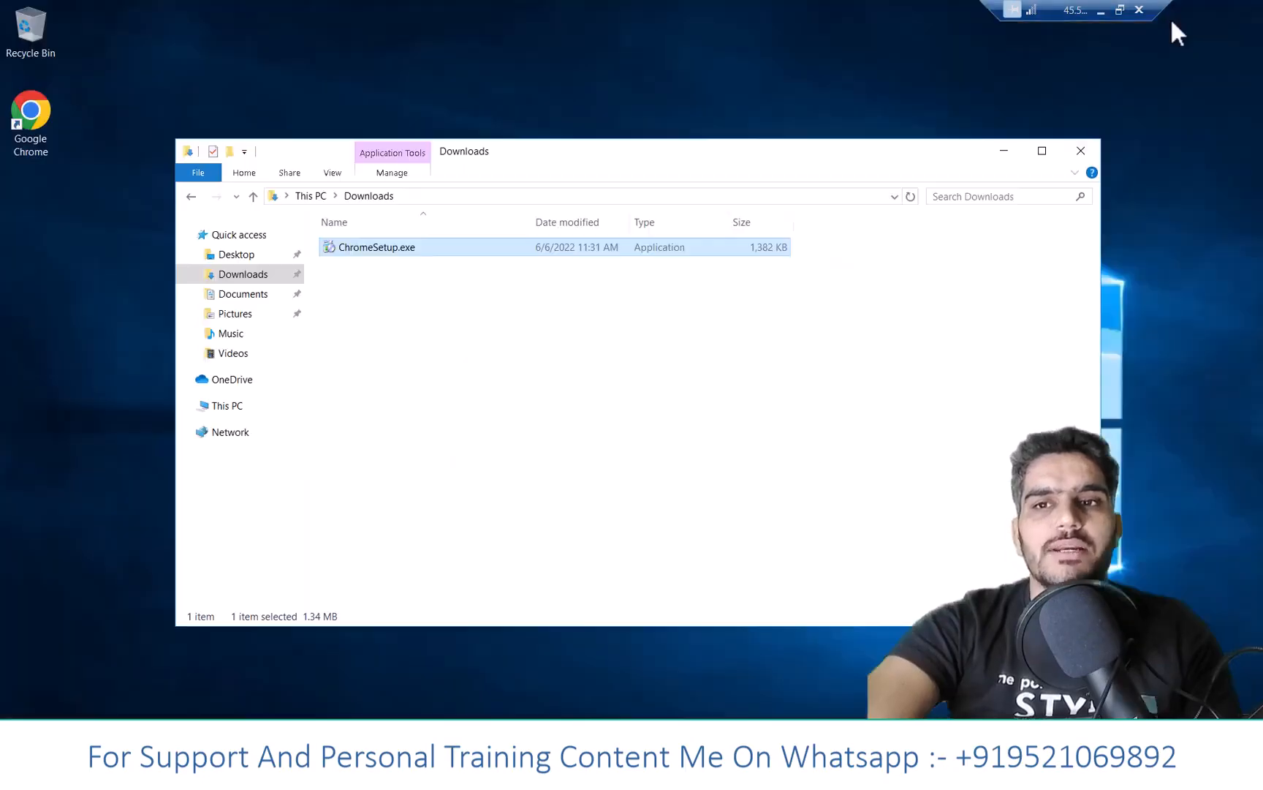
pyautogui.click(1002, 153)
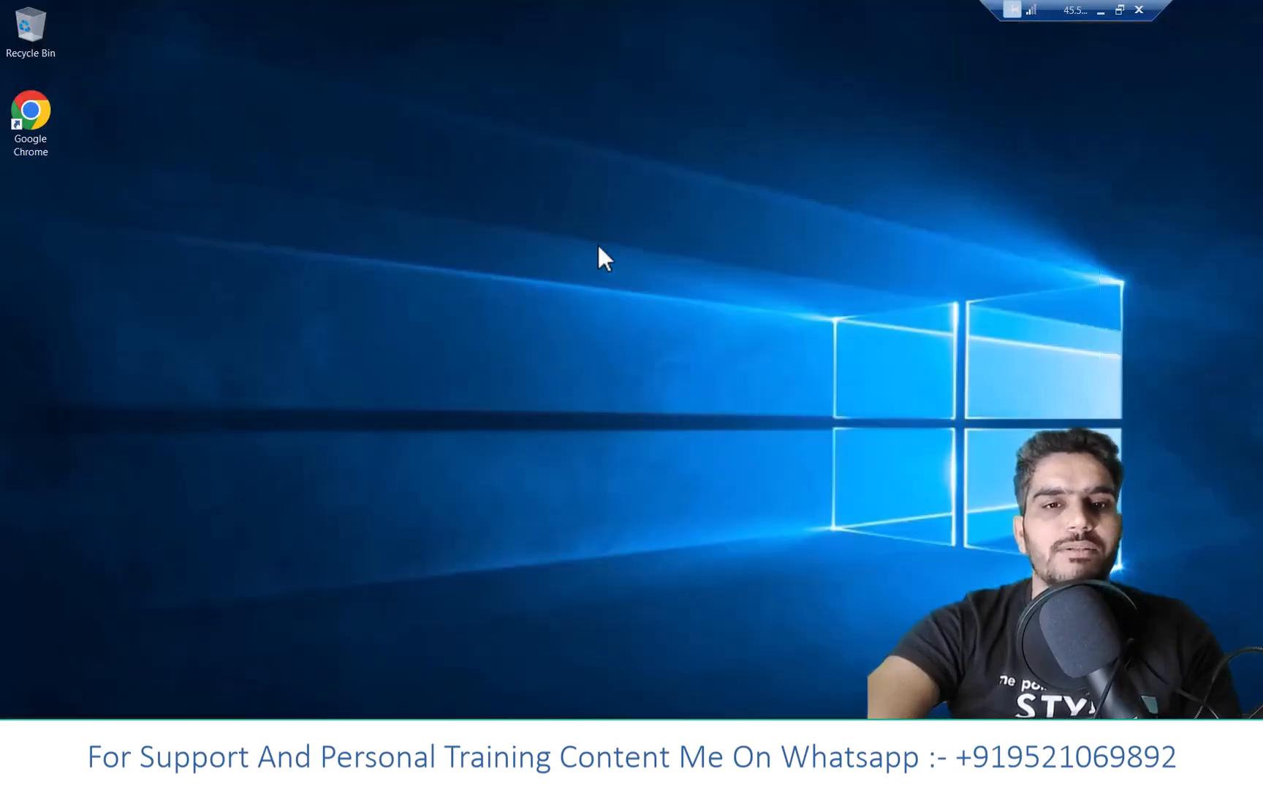
pyautogui.moveTo(11, 107); pyautogui.dragTo(8, 108)
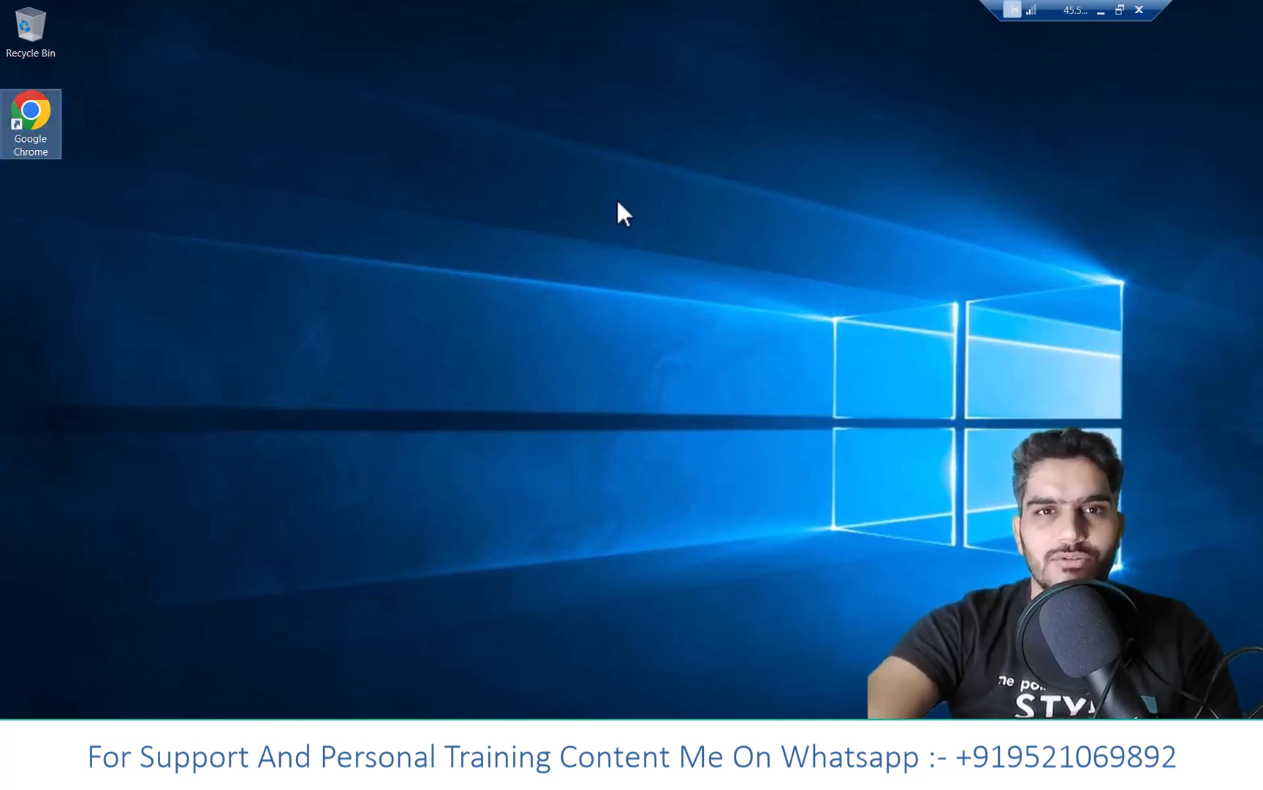
# - Close the Remote Desktop session and confirm the disconnect, returning to local Chrome
pyautogui.click(1100, 12)
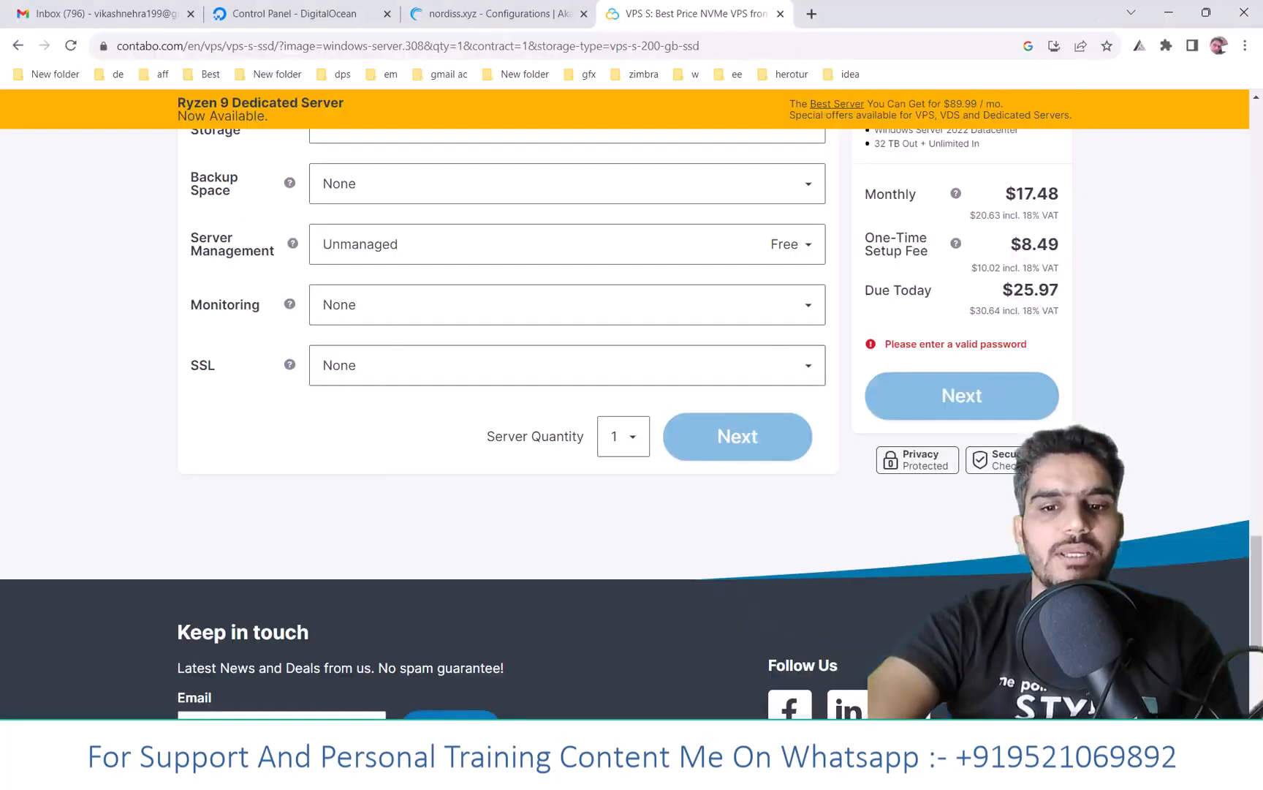
pyautogui.click(702, 773)
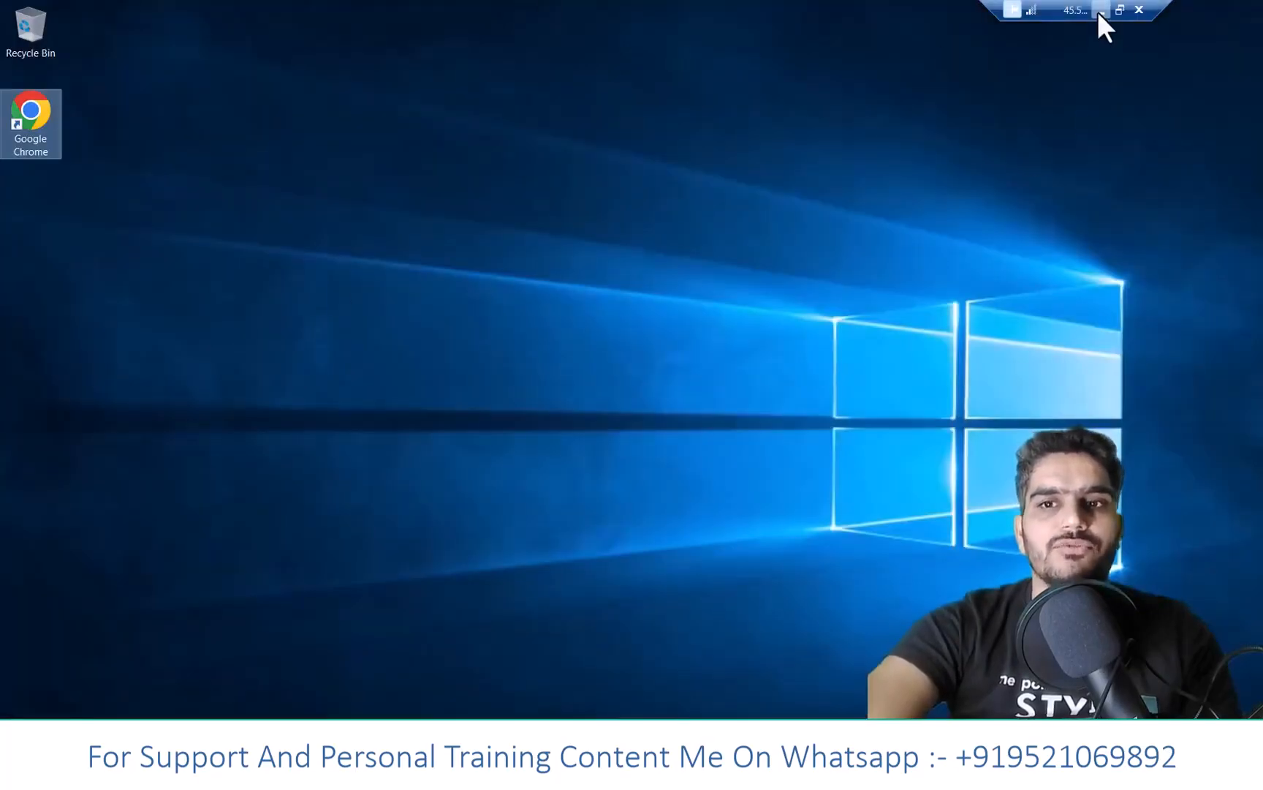
pyautogui.click(1100, 12)
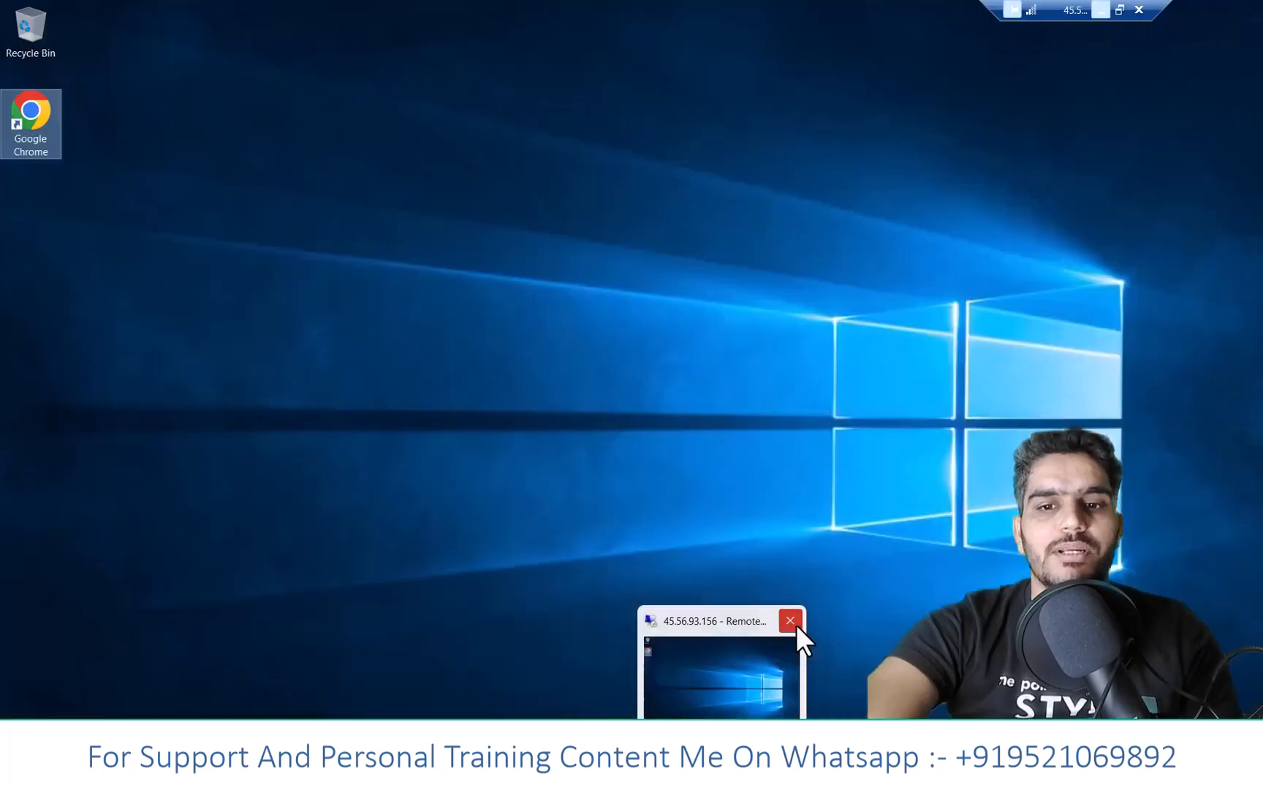
pyautogui.click(796, 624)
pyautogui.click(687, 407)
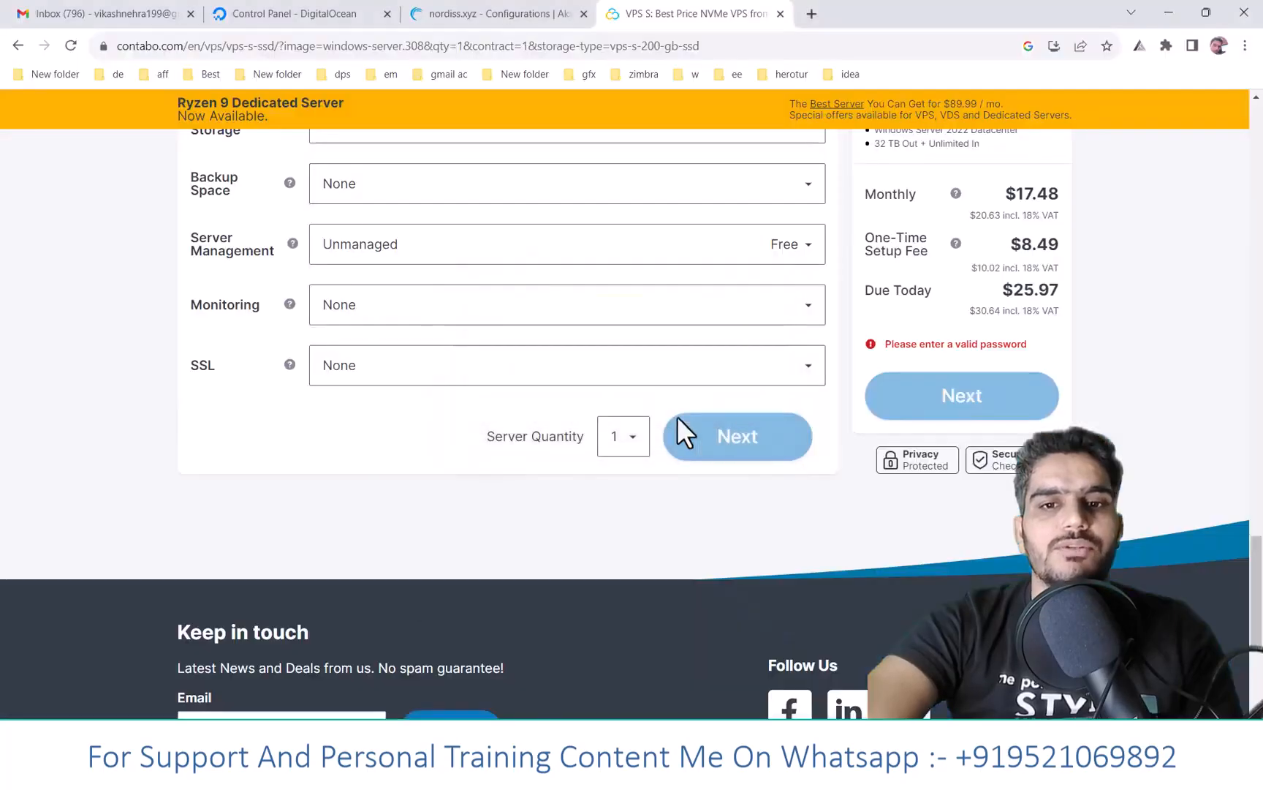
# - Reconnect to 45.56.93.156 via Remote Desktop Connection with the account password, accepting the certificate warning
pyautogui.press('super')
pyautogui.write('r')
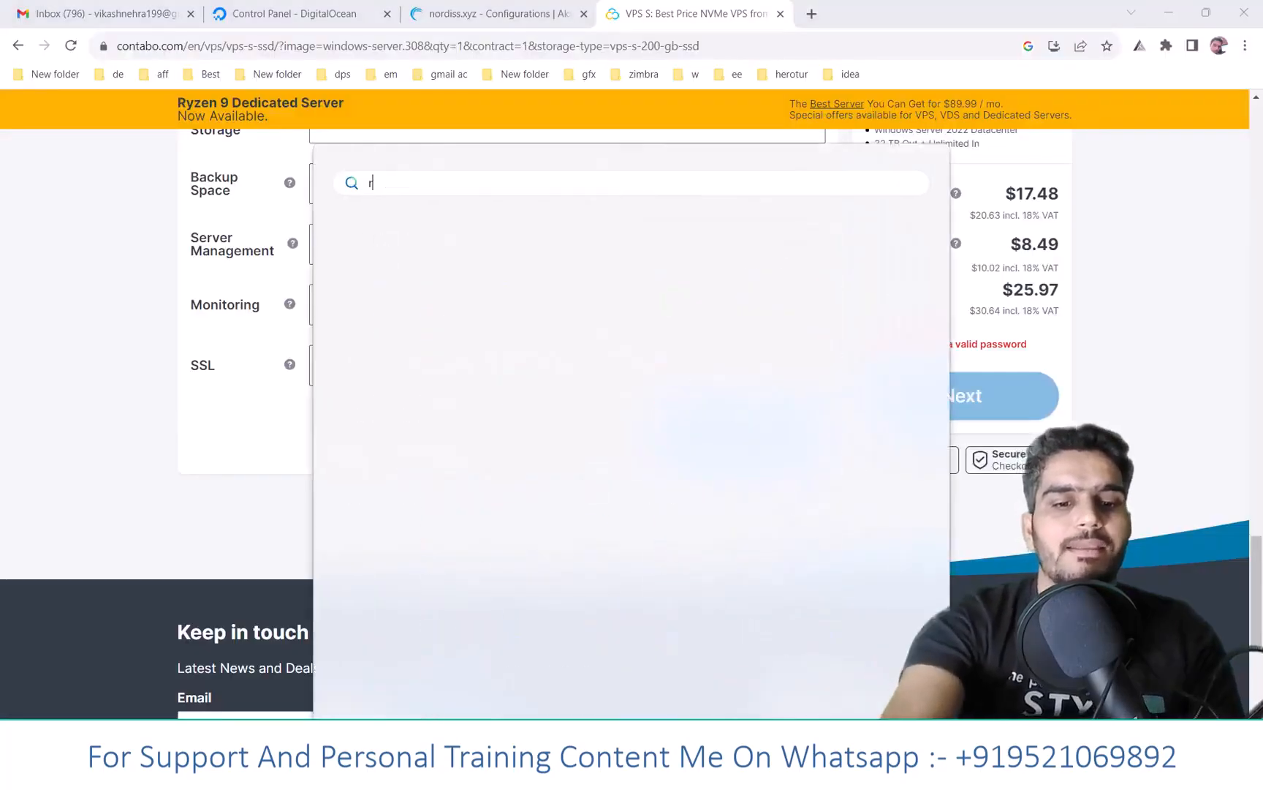
pyautogui.press('Return')
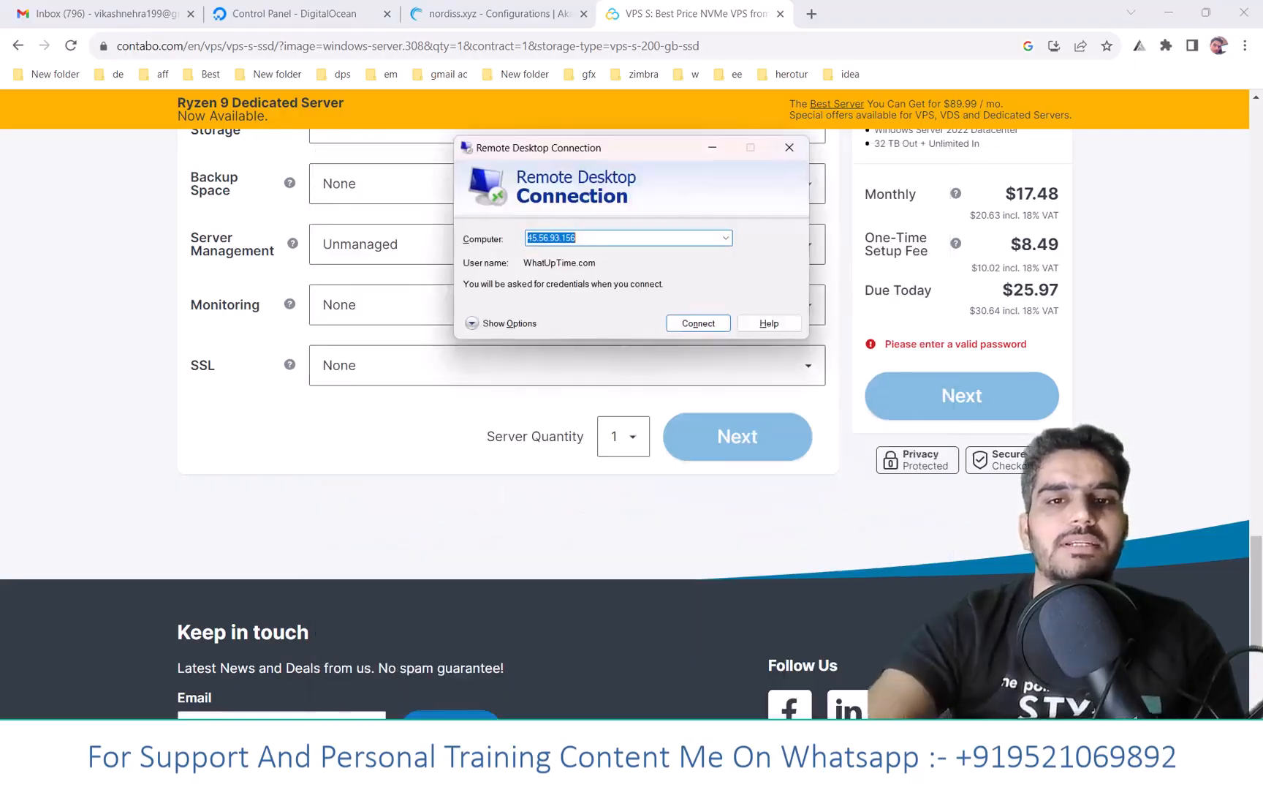
pyautogui.click(710, 319)
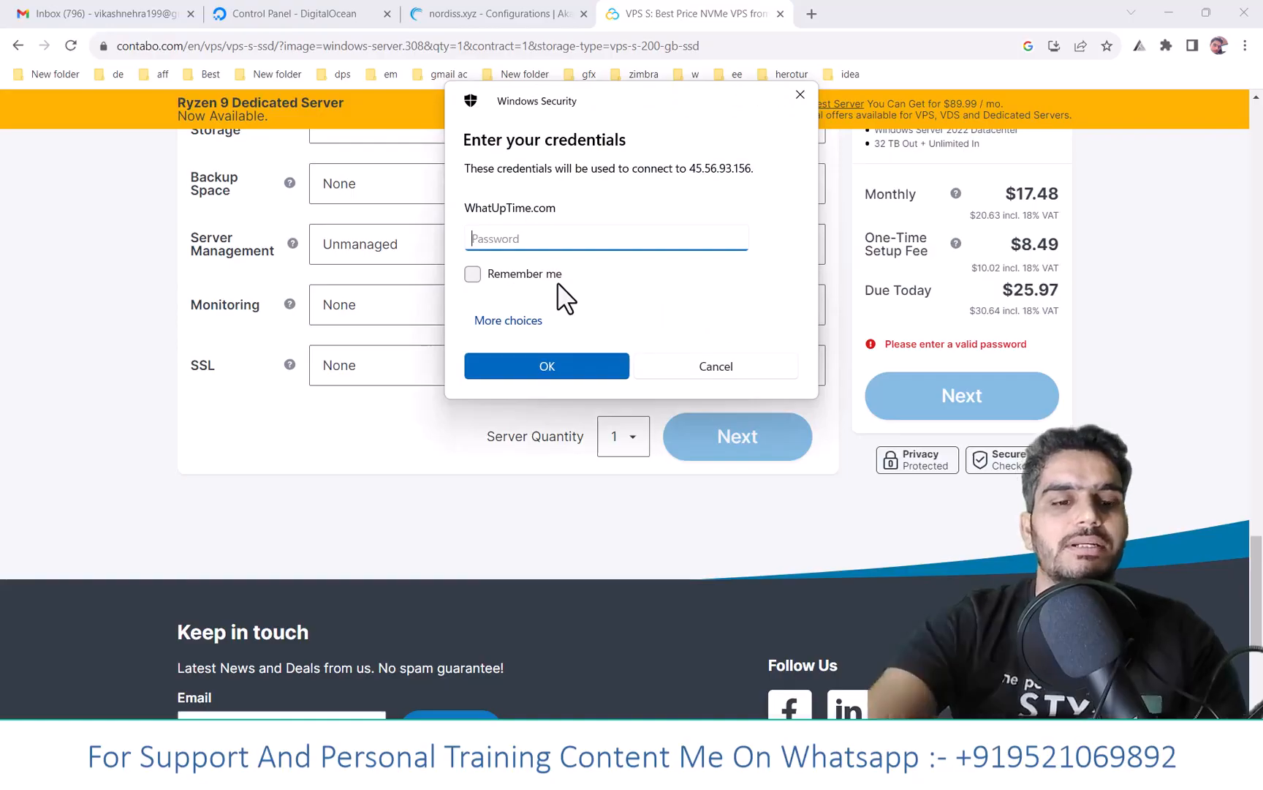
pyautogui.write('•••••••')
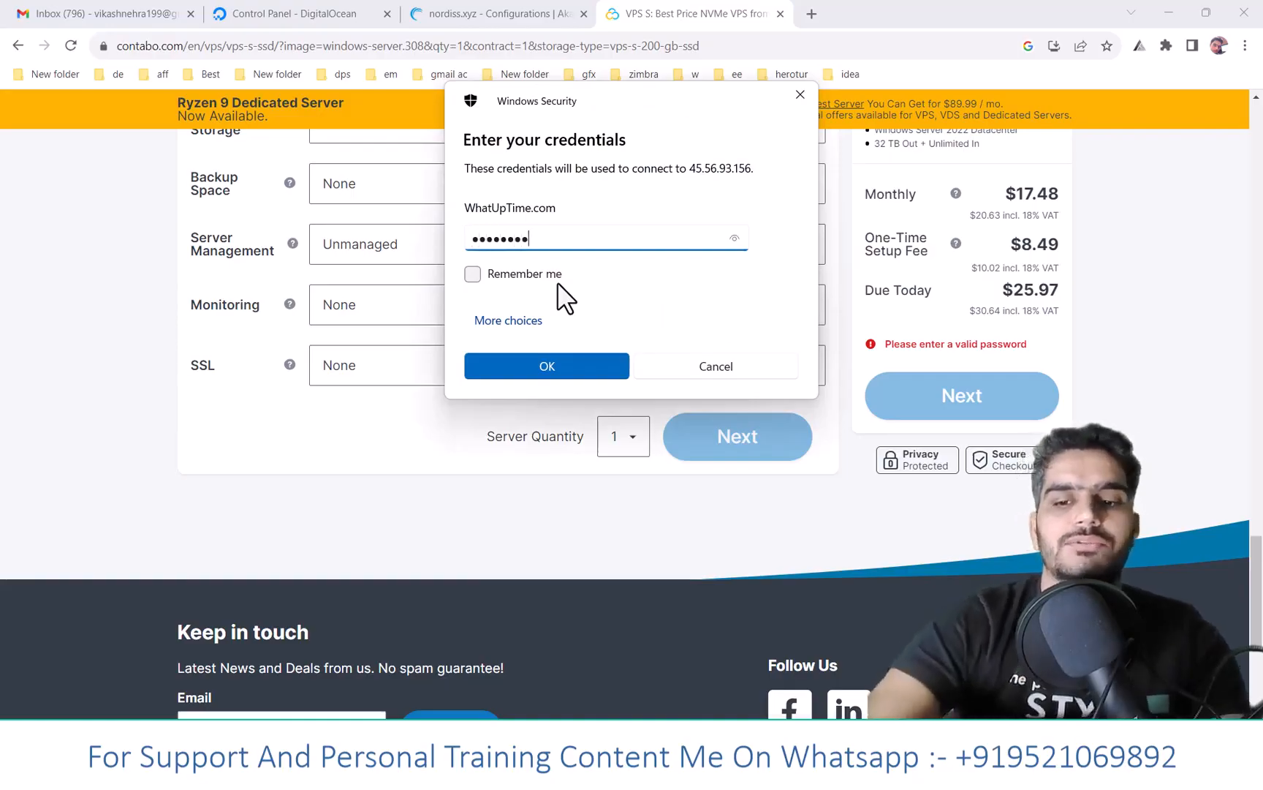
pyautogui.press('Return')
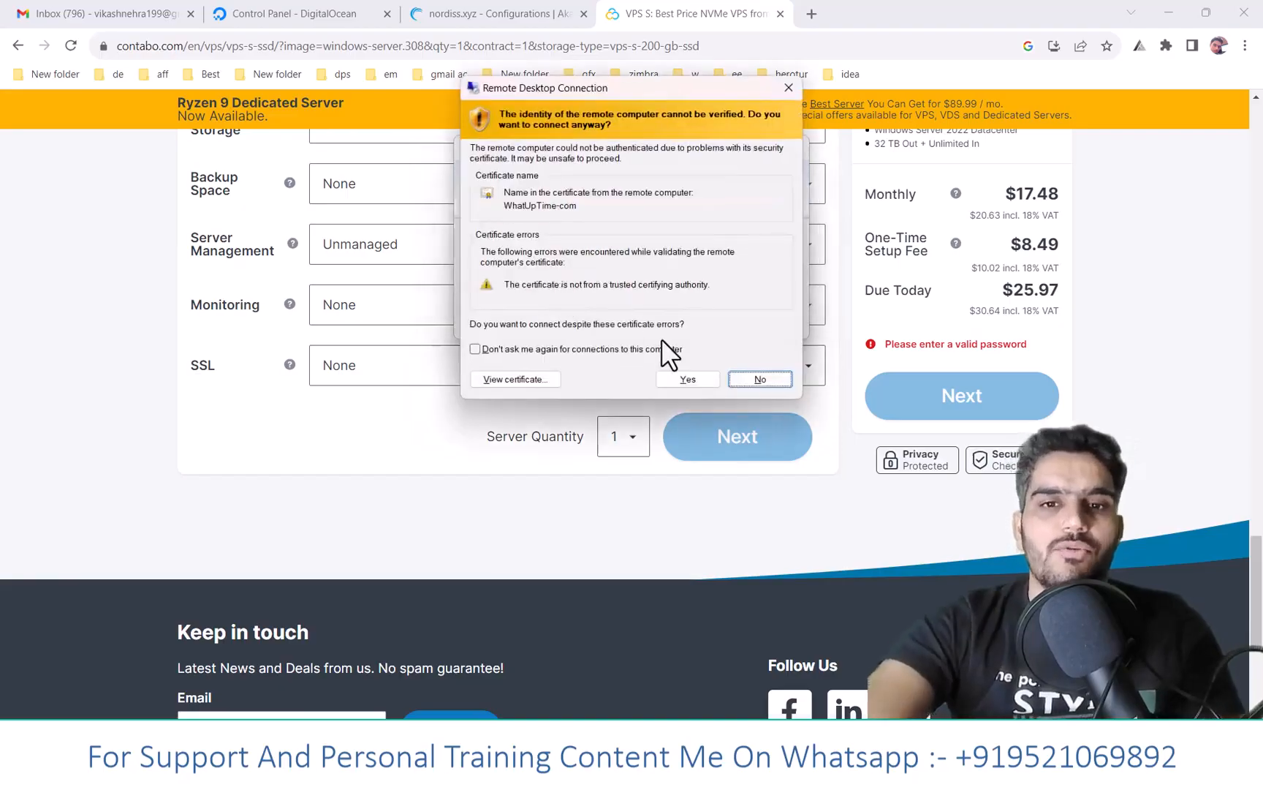
pyautogui.click(699, 377)
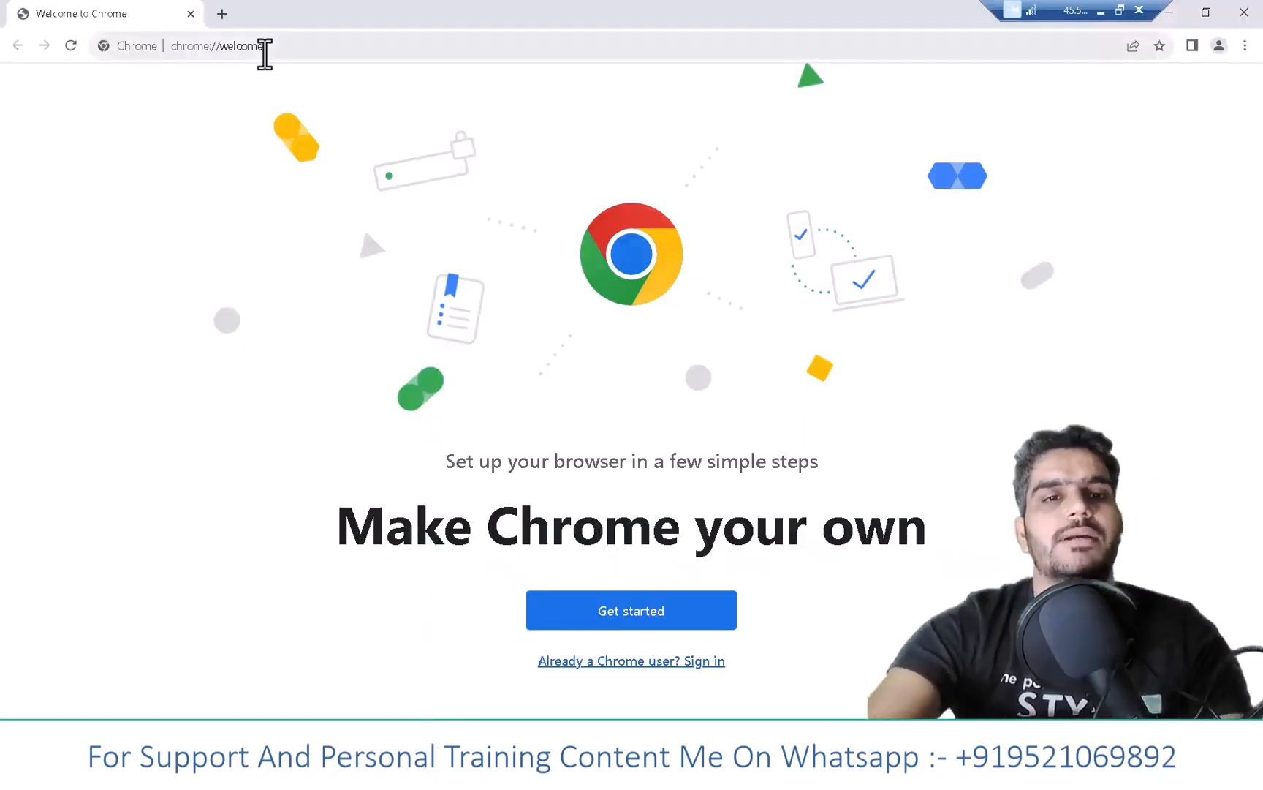
# - Search Google for hmailserver and open the official hmailserver.com site
pyautogui.click(265, 48)
pyautogui.write('h')
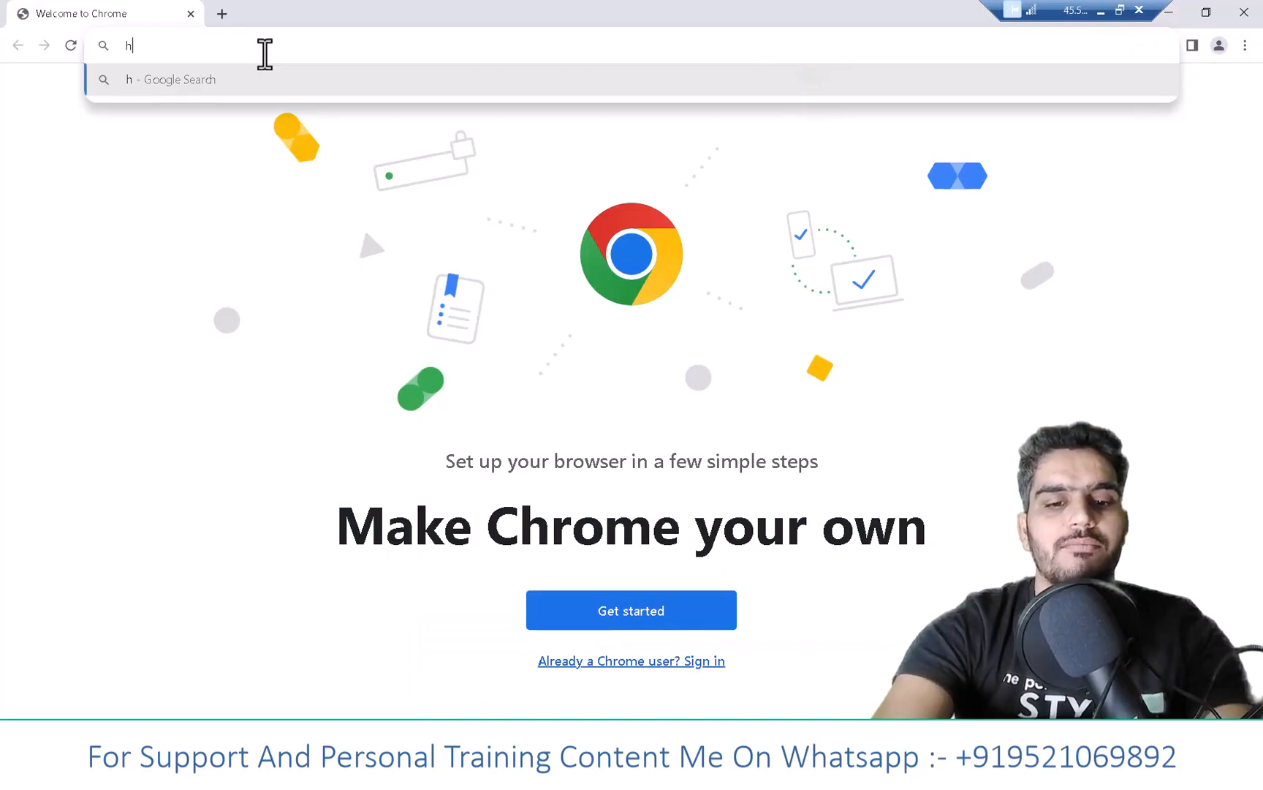
pyautogui.write('mailserver')
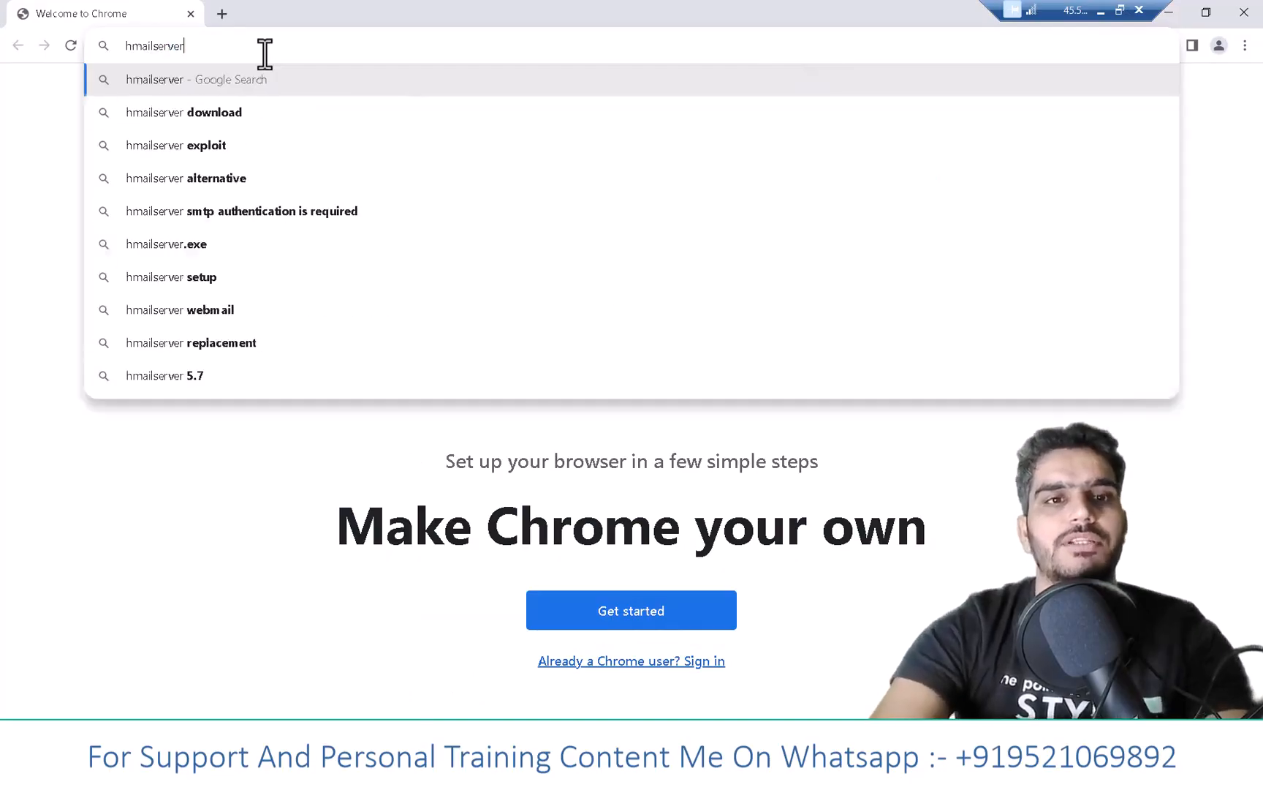
pyautogui.press('Return')
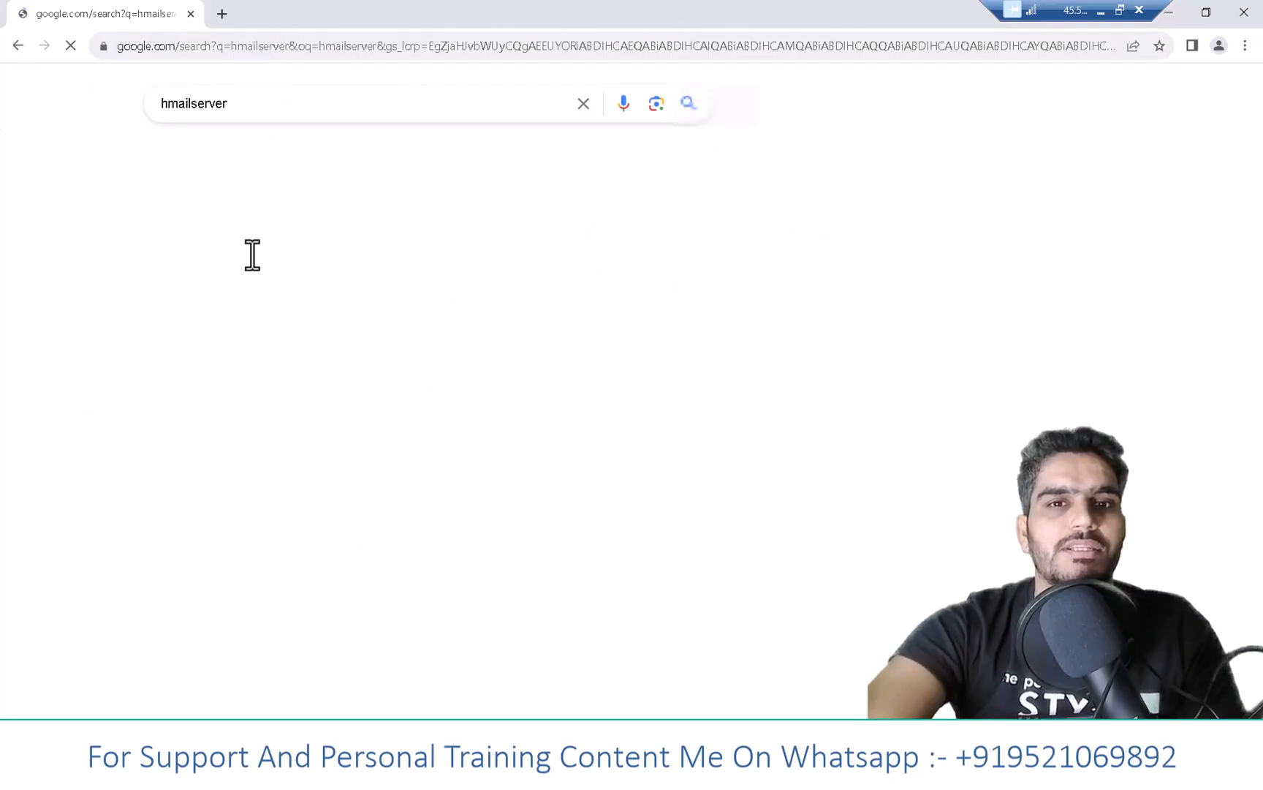
pyautogui.click(252, 278)
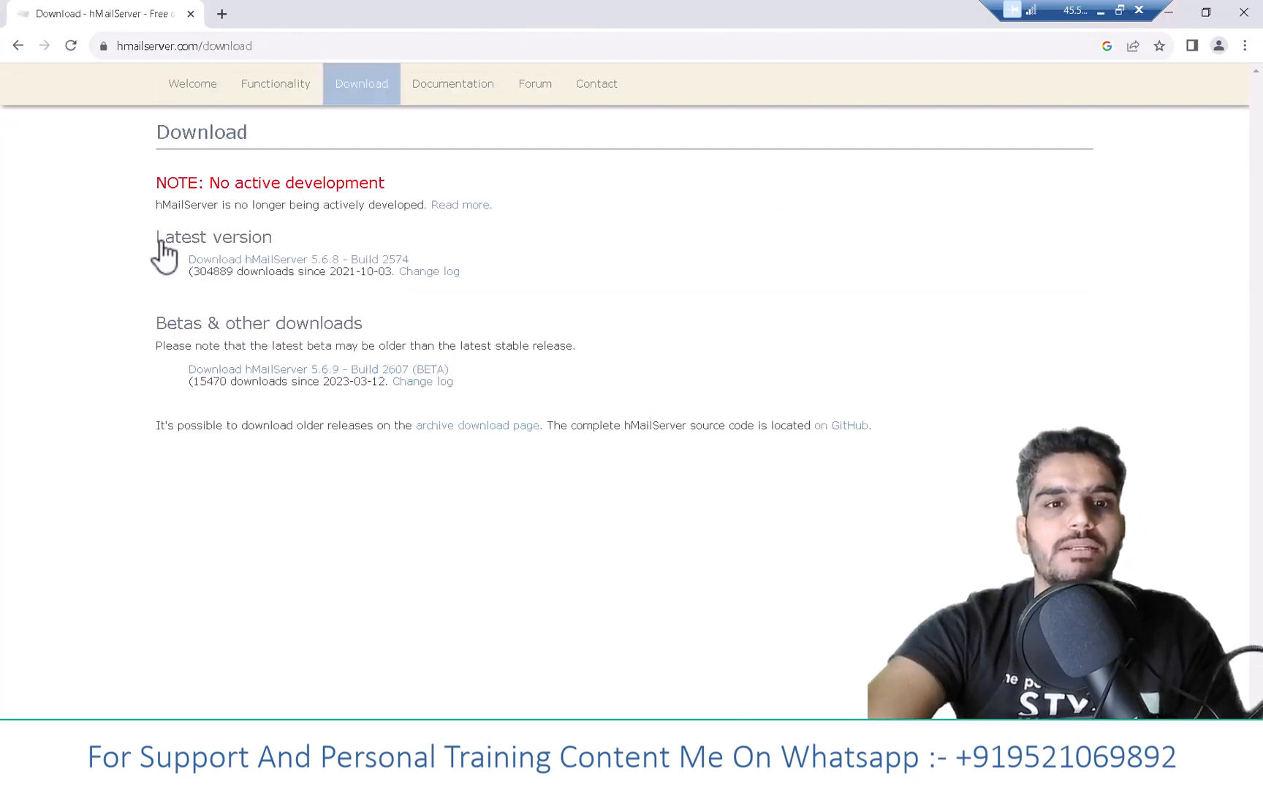
# - Download hMailServer 5.6.8 and show the installer in its Downloads folder
pyautogui.tripleClick(253, 232)
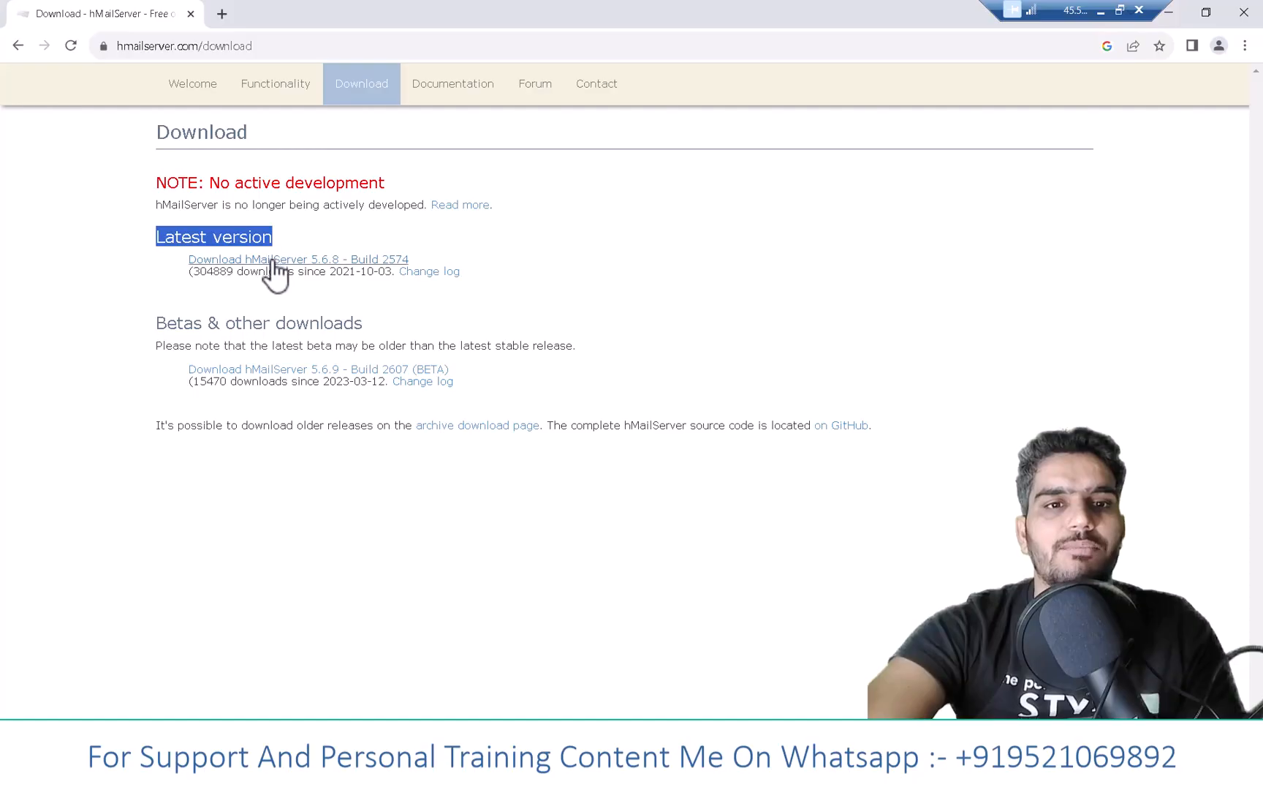
pyautogui.click(272, 260)
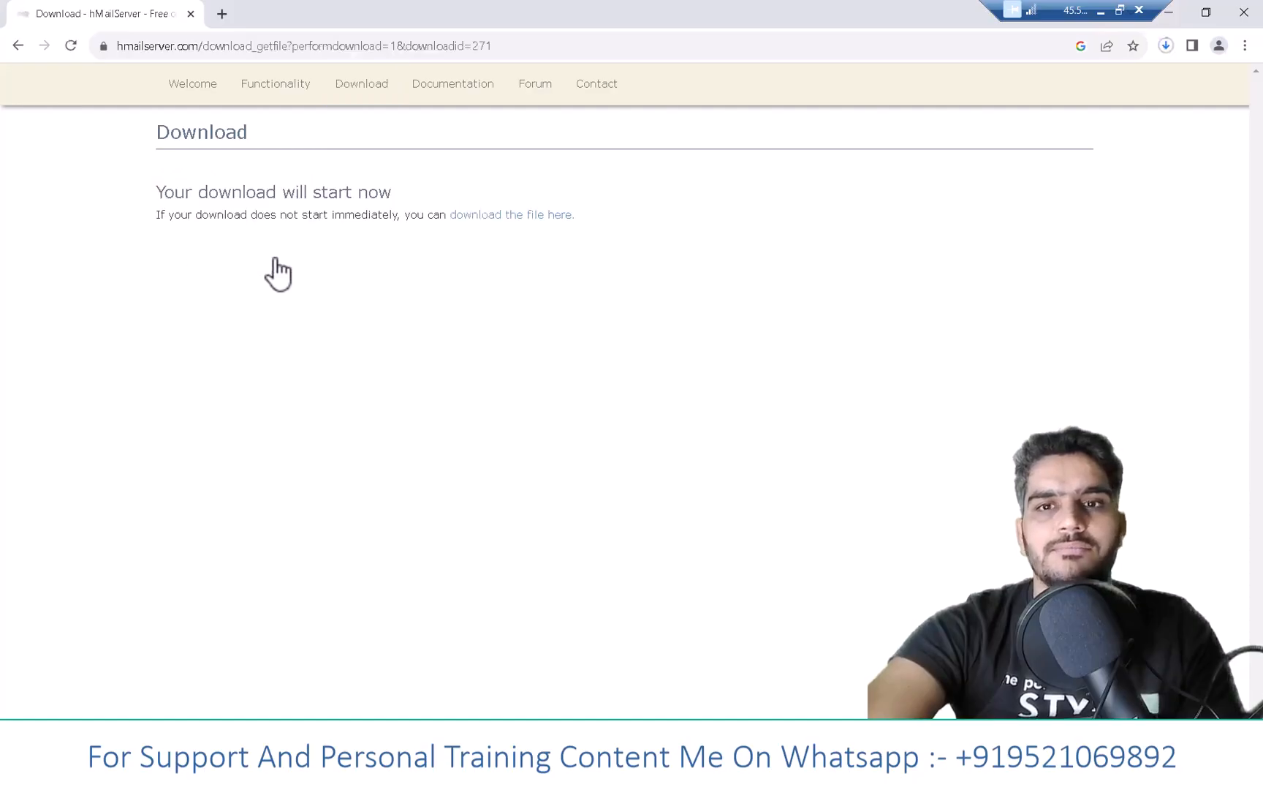
pyautogui.click(1164, 47)
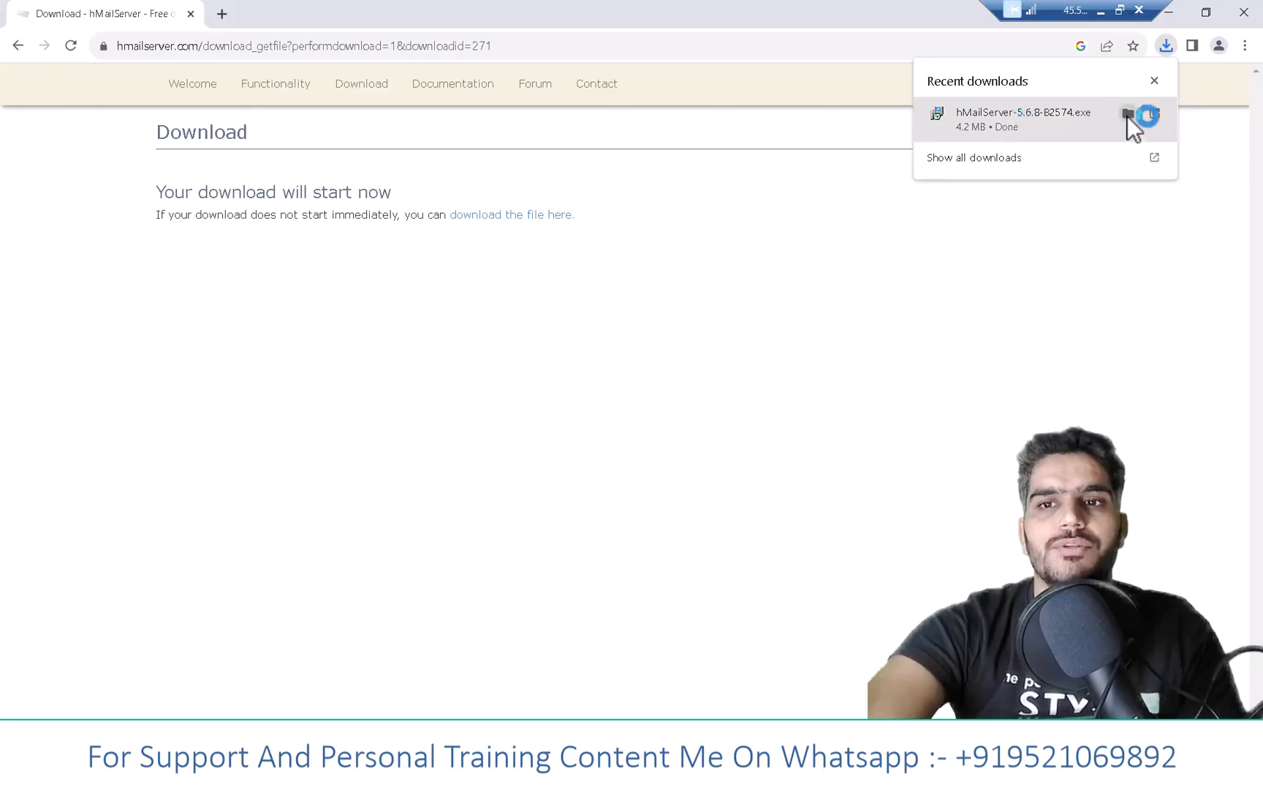
pyautogui.click(1127, 118)
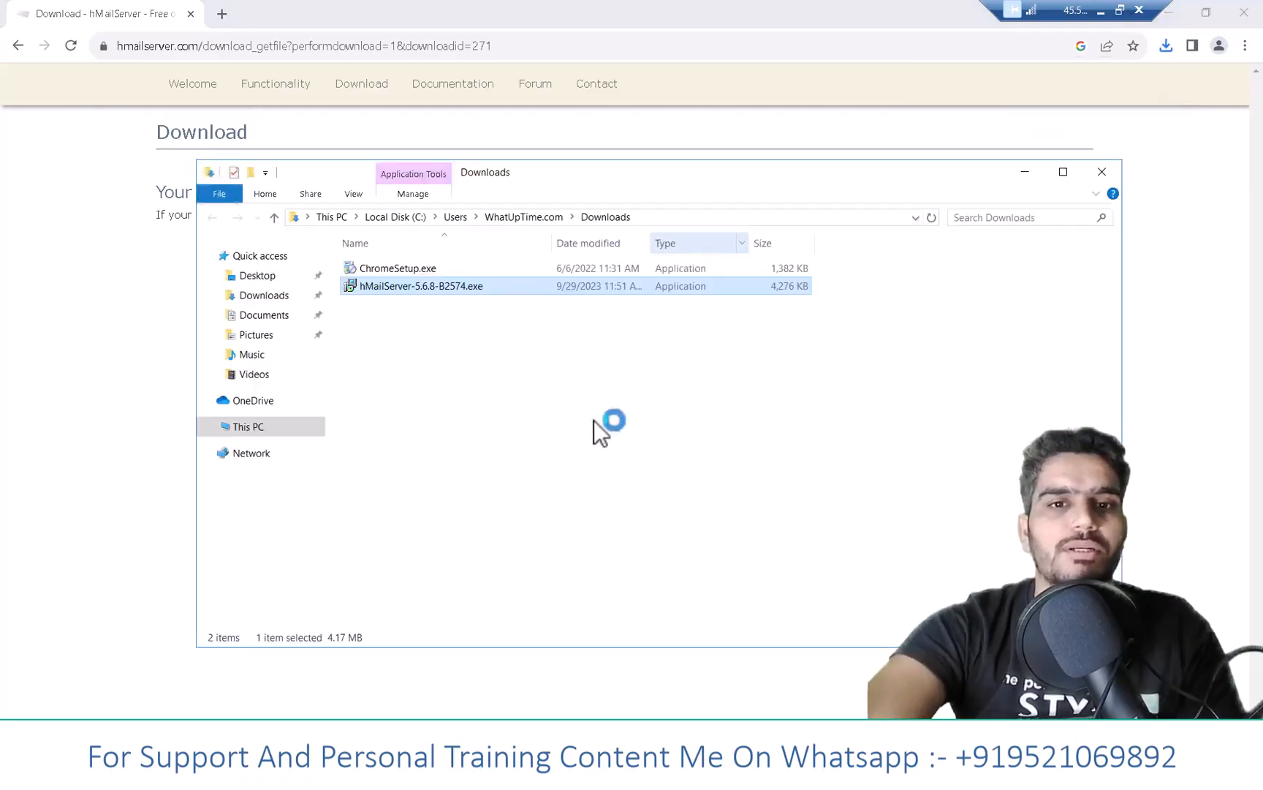
# - Run the hMailServer installer, accept the licence, and keep default folder, components, database and Start Menu folder
pyautogui.click(480, 340)
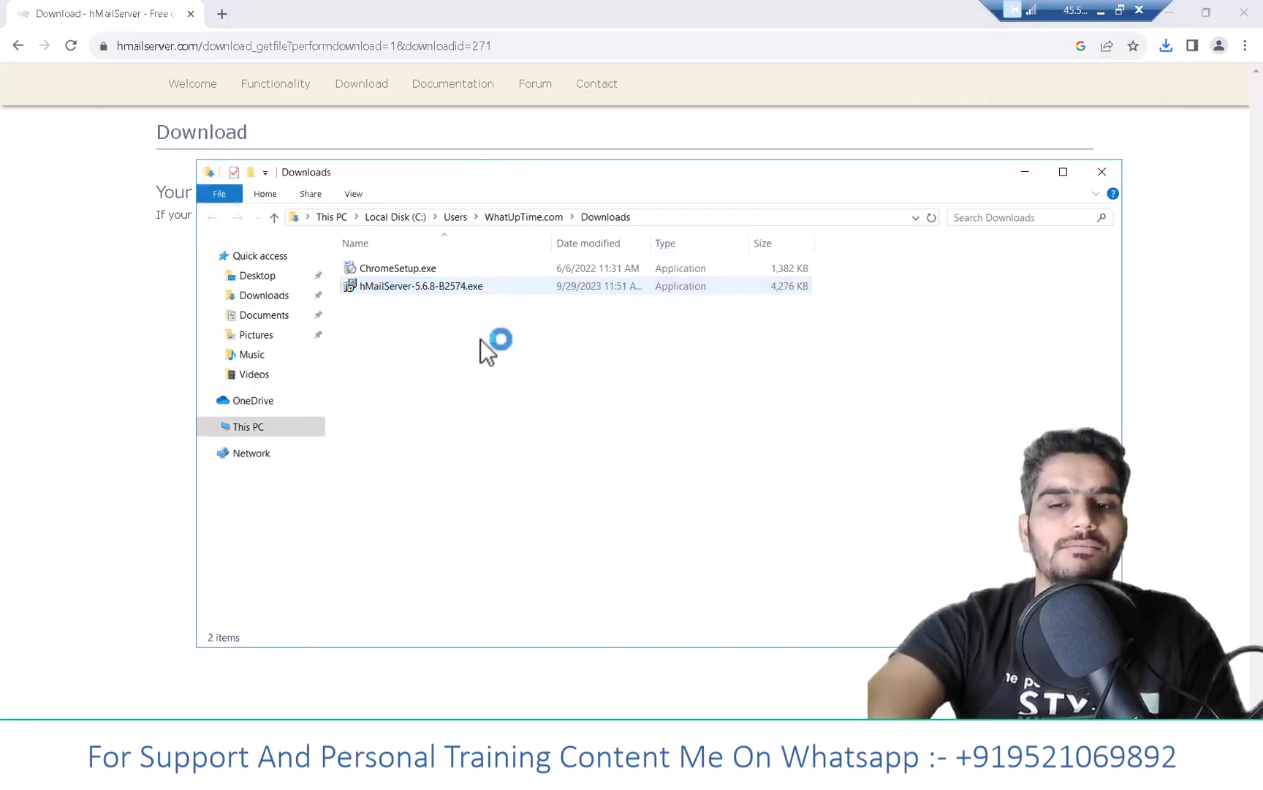
pyautogui.click(451, 287)
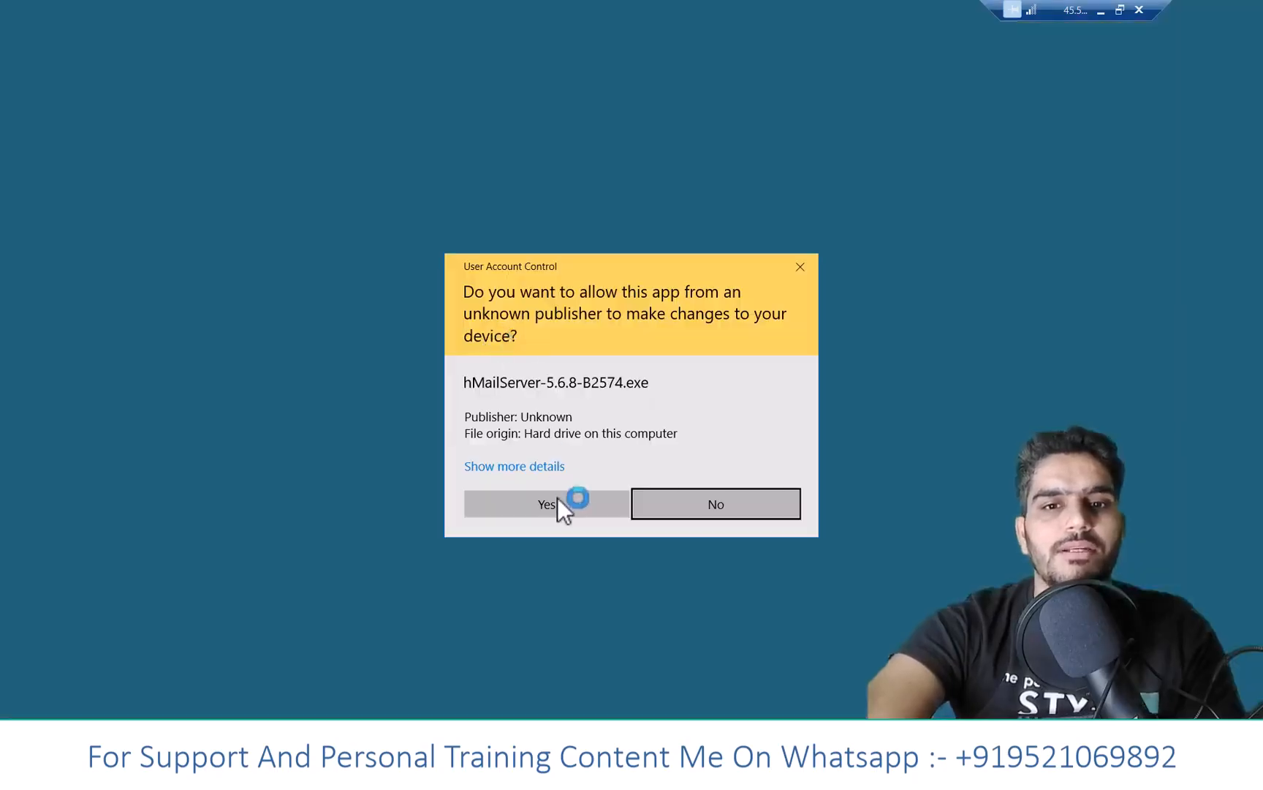
pyautogui.click(558, 500)
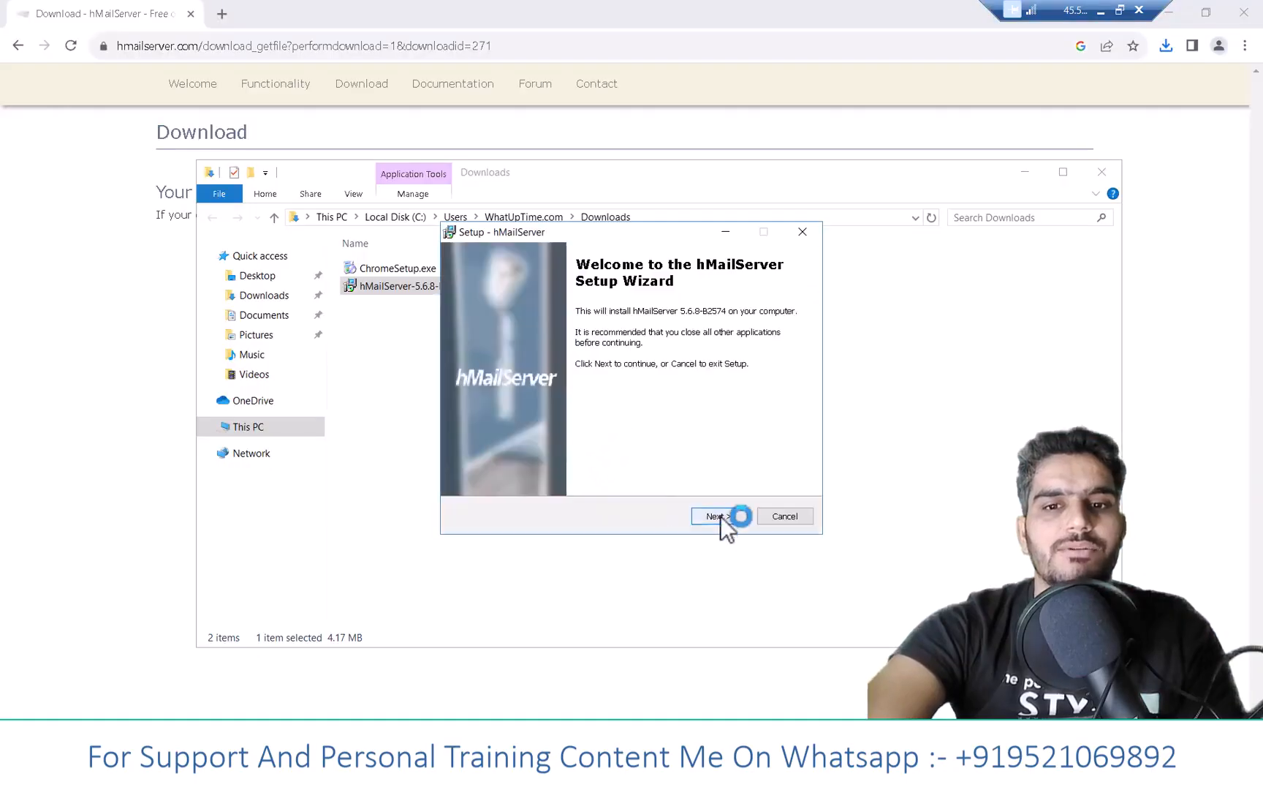
pyautogui.click(721, 515)
pyautogui.click(552, 470)
pyautogui.click(712, 509)
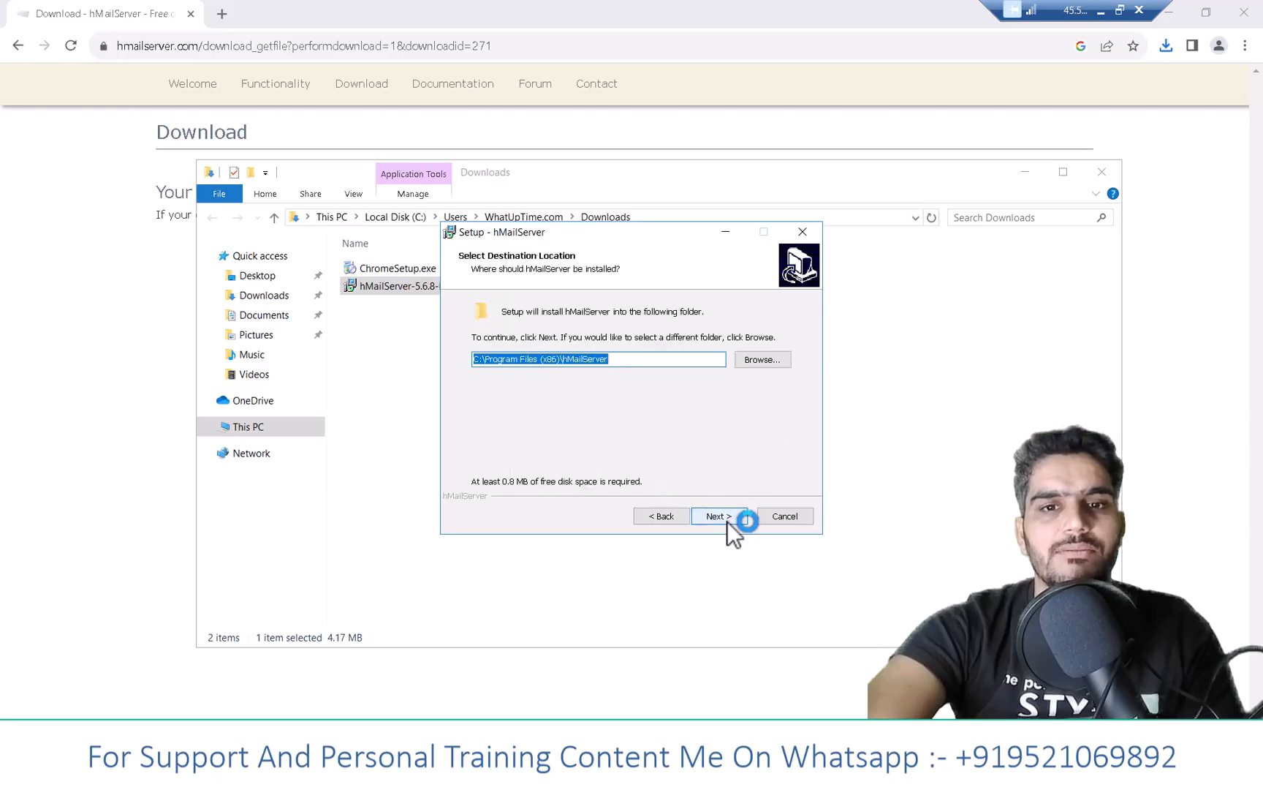
pyautogui.click(716, 516)
pyautogui.click(728, 518)
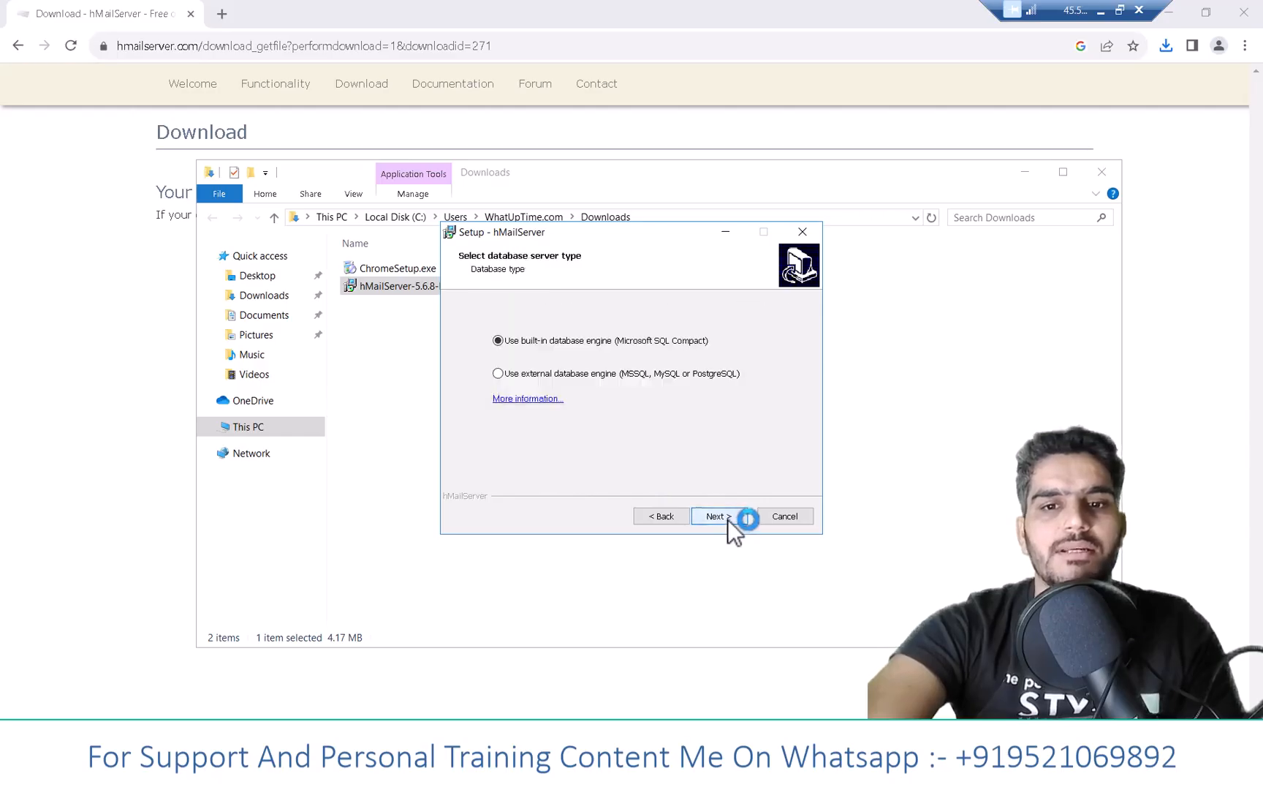
pyautogui.click(729, 515)
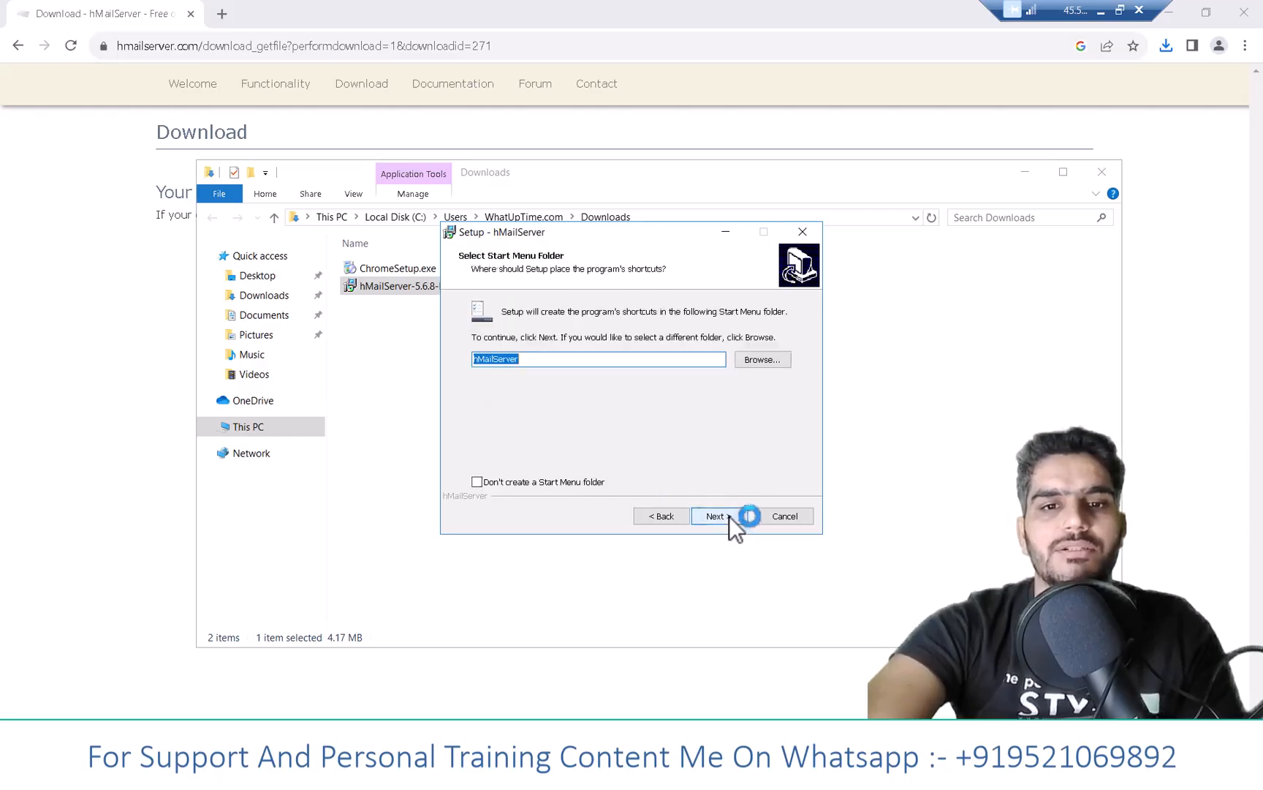
pyautogui.click(730, 516)
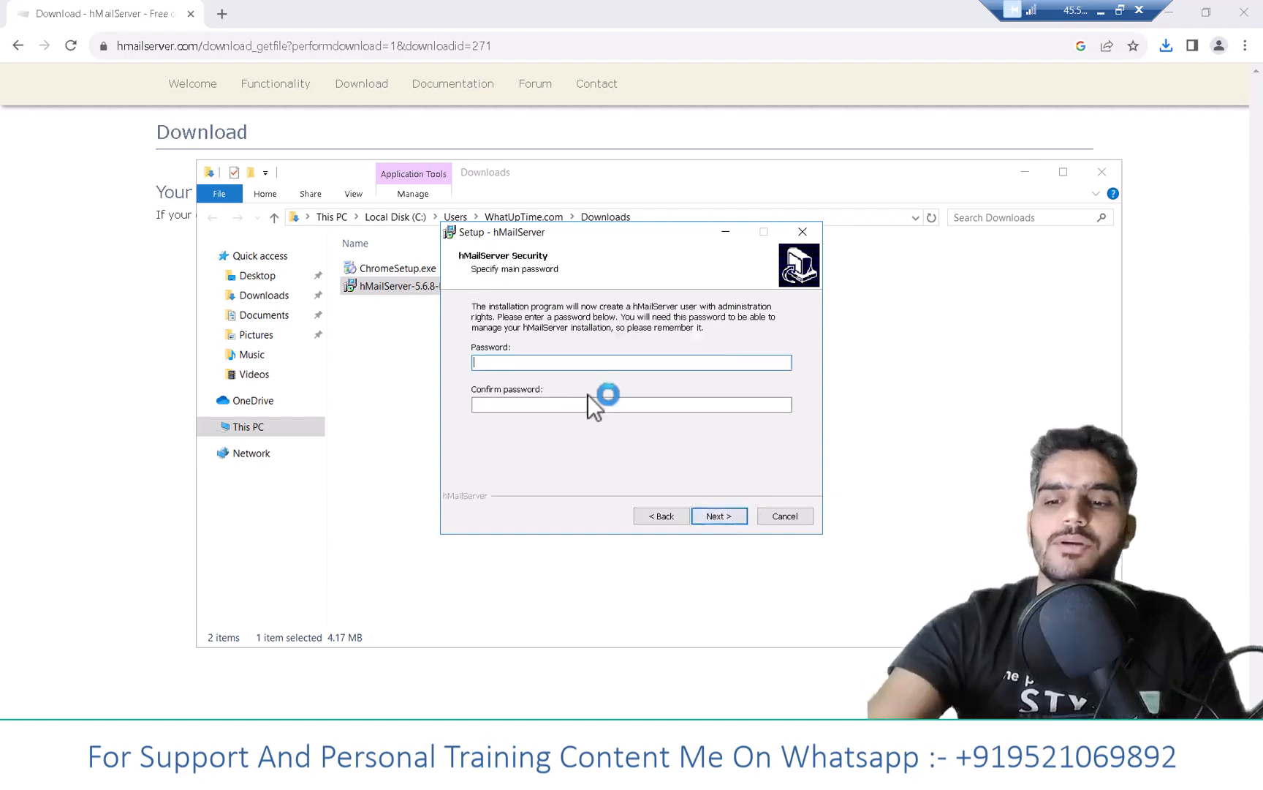
# - Set and confirm the main hMailServer password, then start the installation
pyautogui.write('*****')
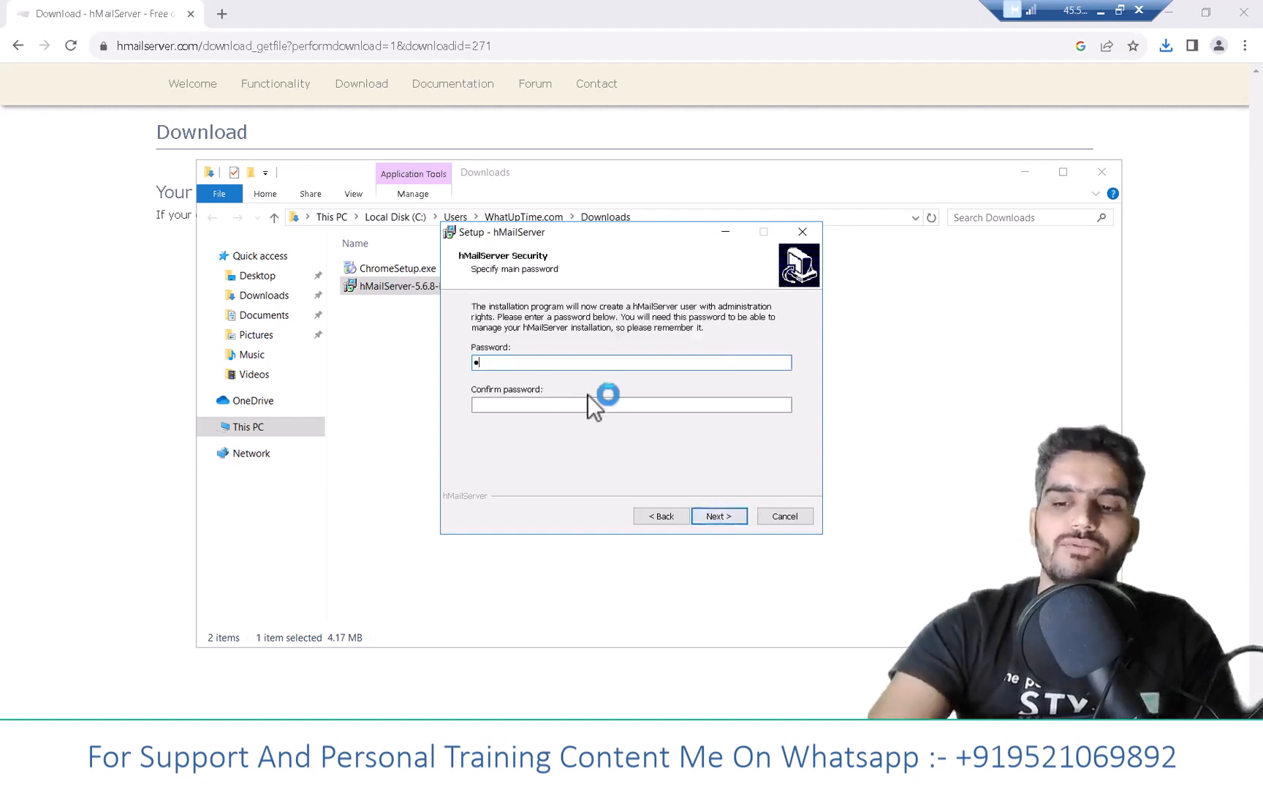
pyautogui.click(537, 403)
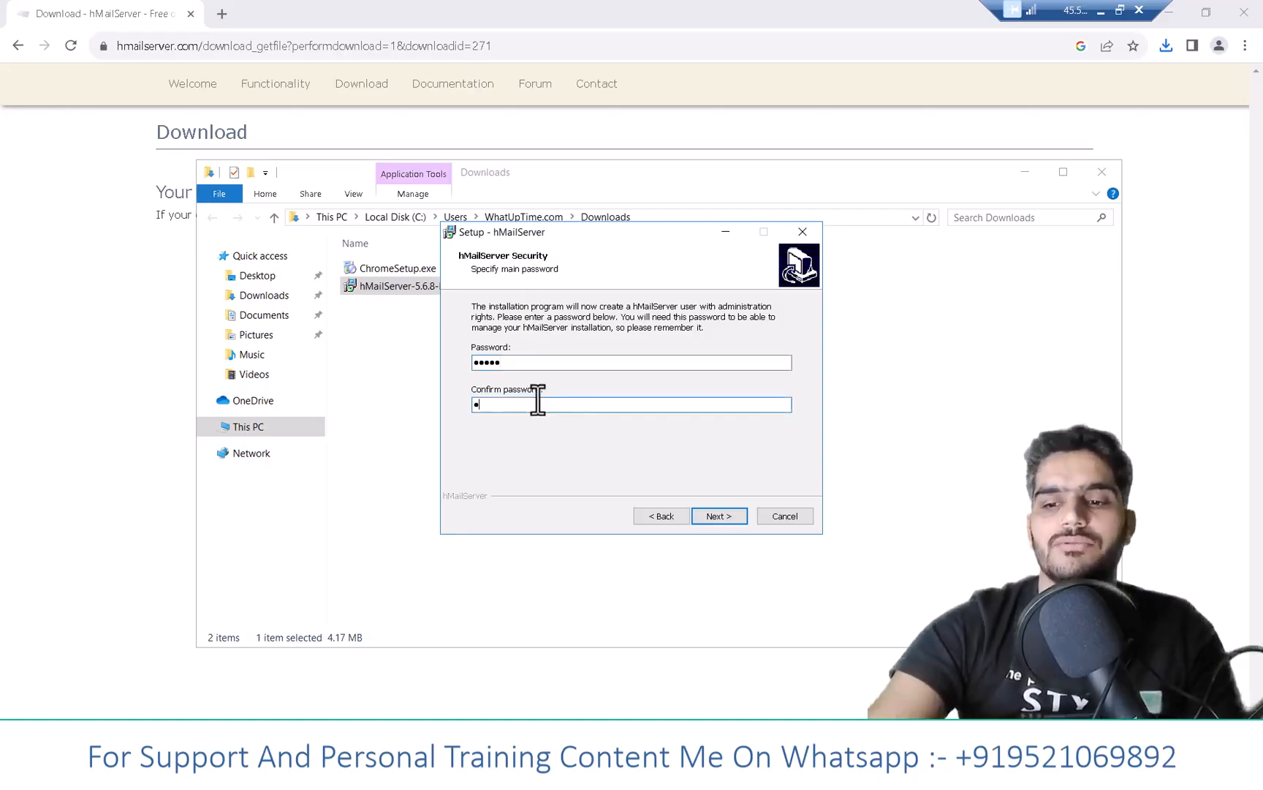
pyautogui.write('*****')
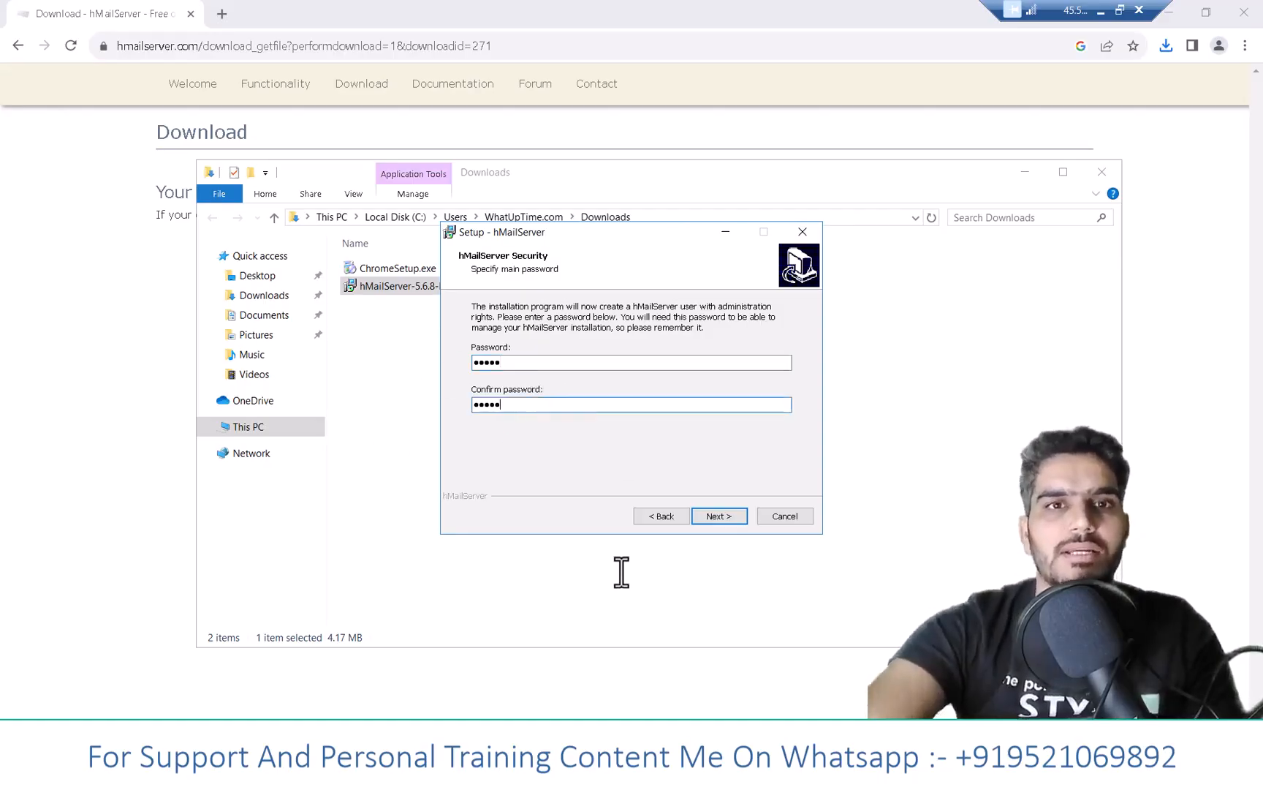
pyautogui.click(724, 517)
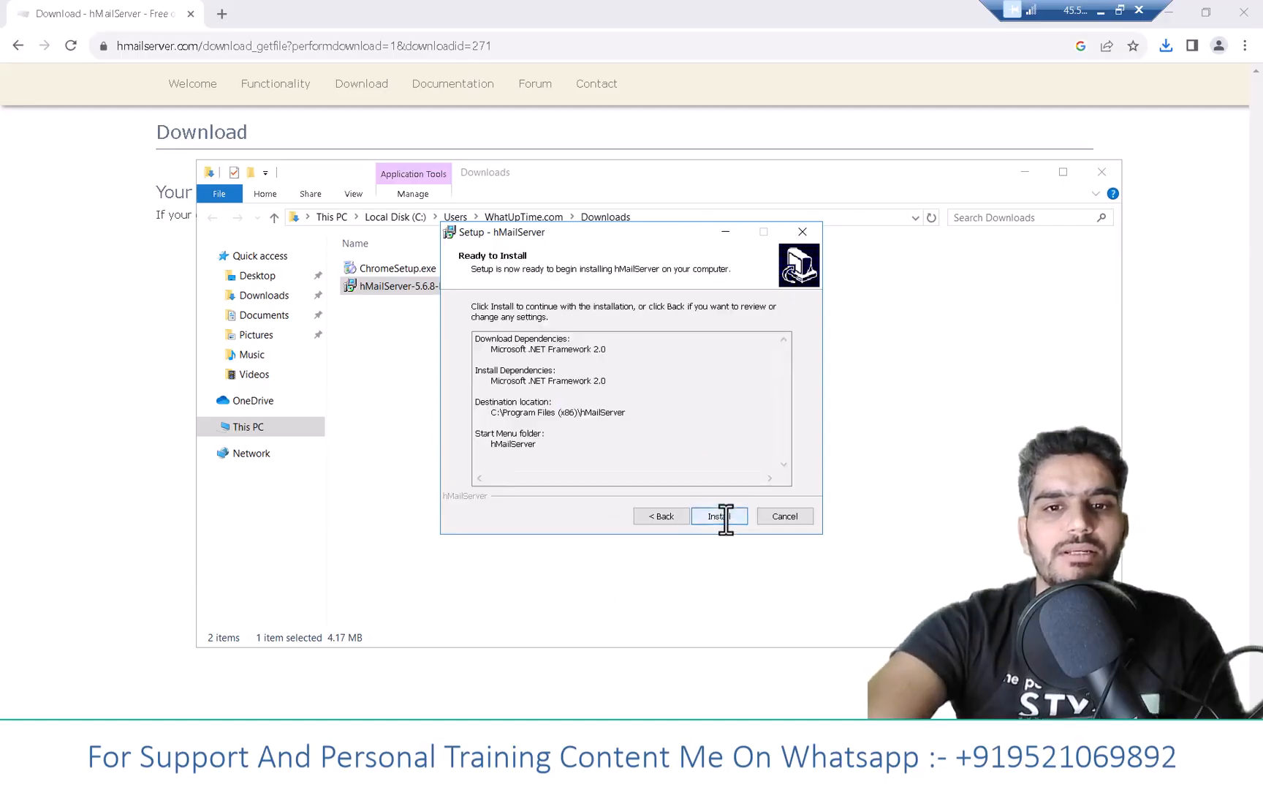
pyautogui.click(724, 516)
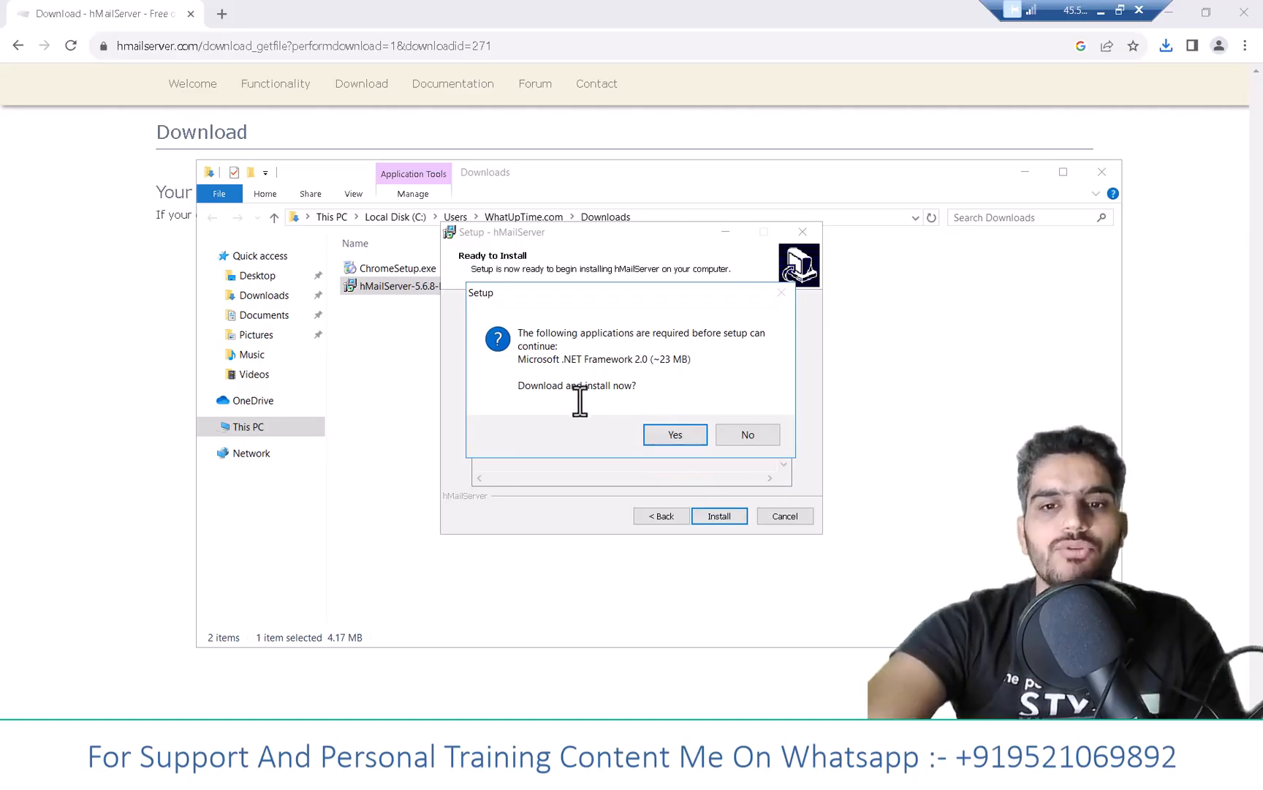
# - Decline the .NET Framework 2.0 download and quit the unfinished setup
pyautogui.click(765, 437)
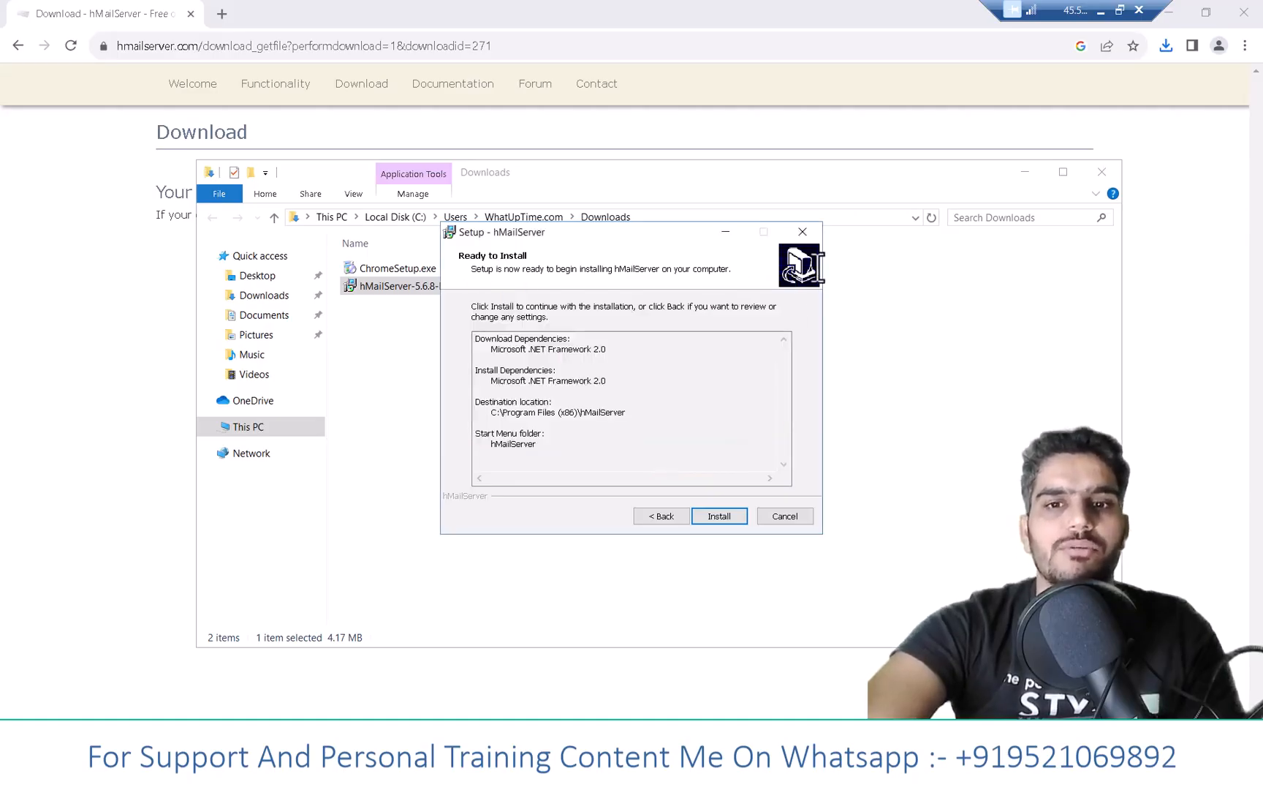
pyautogui.click(803, 232)
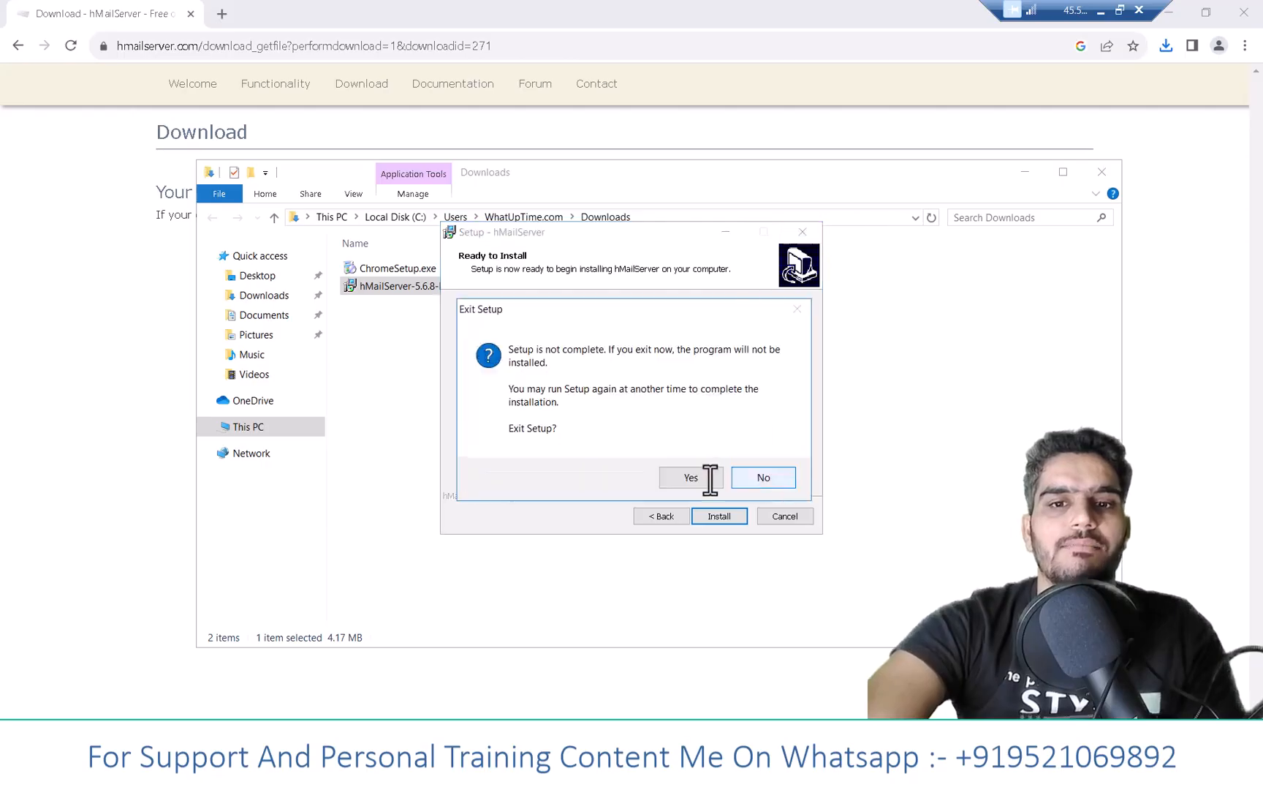
pyautogui.click(708, 477)
# - Enable .NET Framework 3.5 in Windows Features, downloading its files from Windows Update
pyautogui.press('super+s')
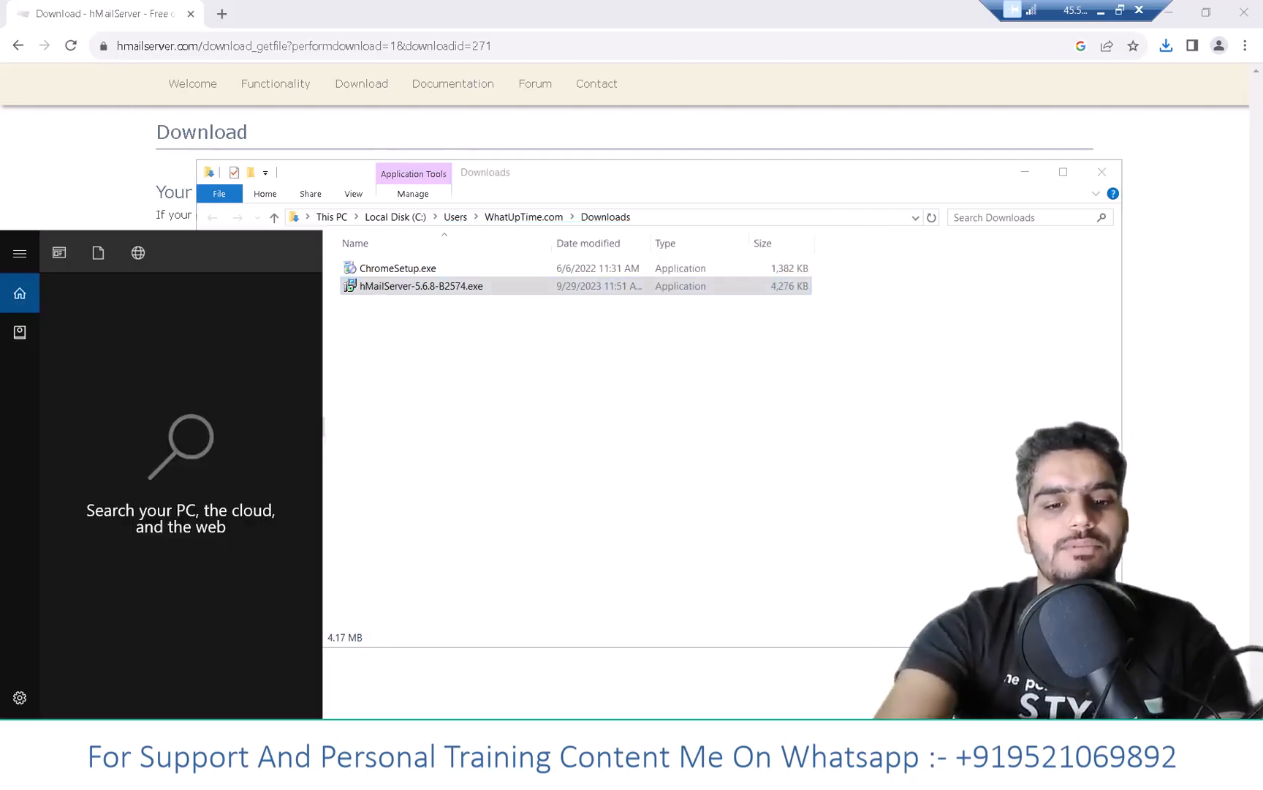
pyautogui.write('windo')
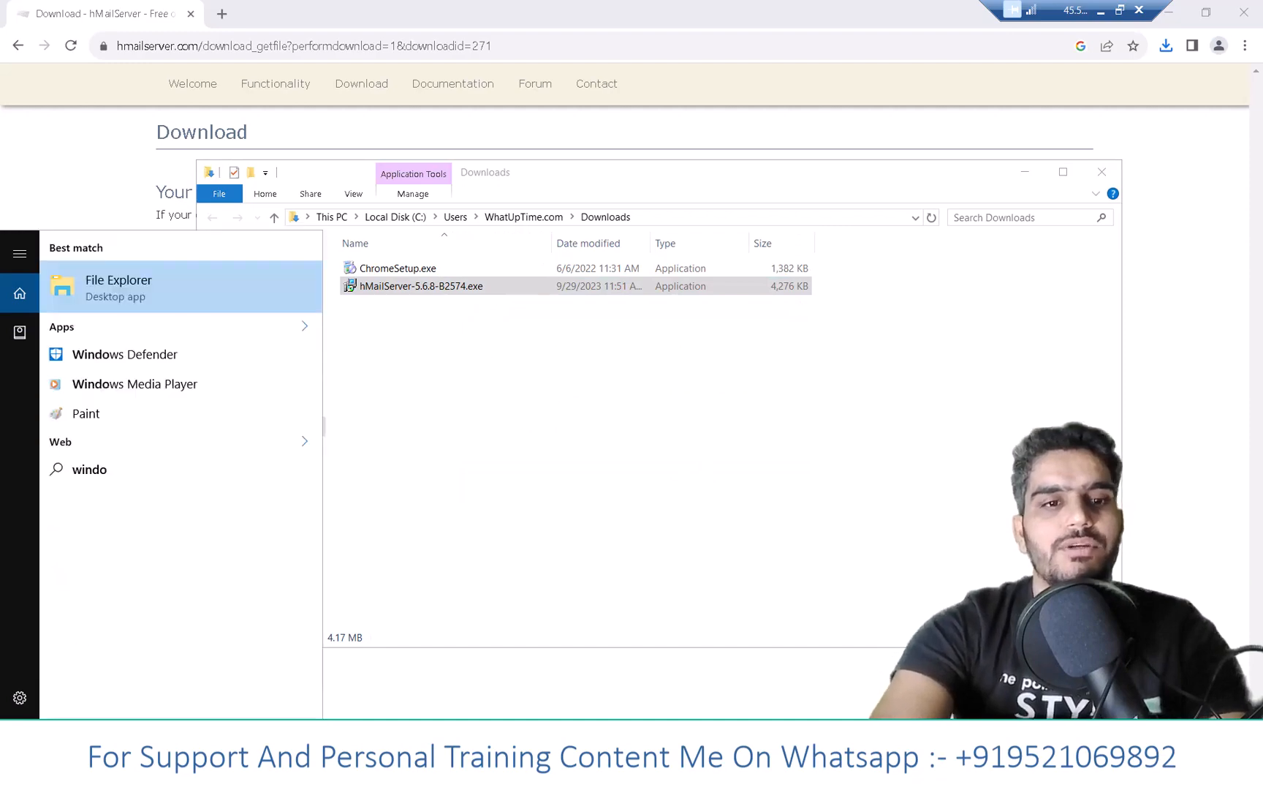
pyautogui.write('ws')
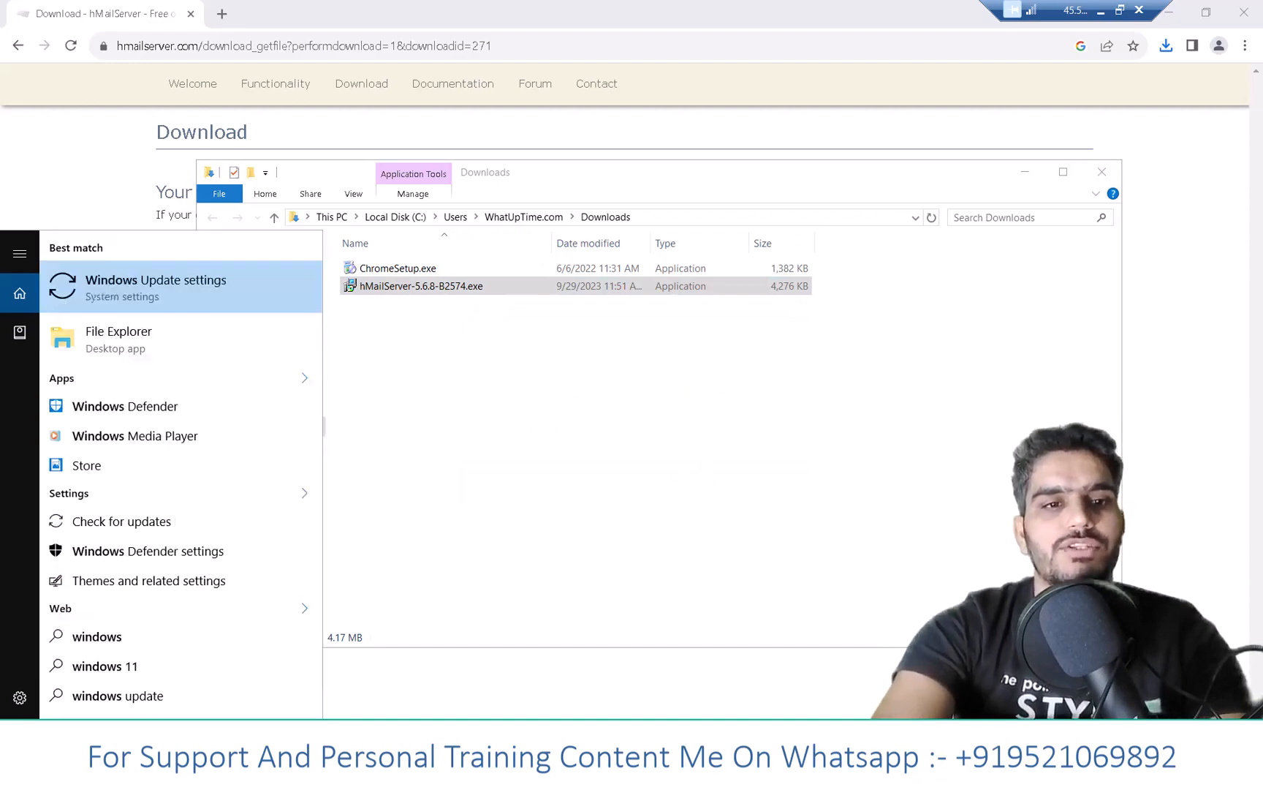
pyautogui.write(' f')
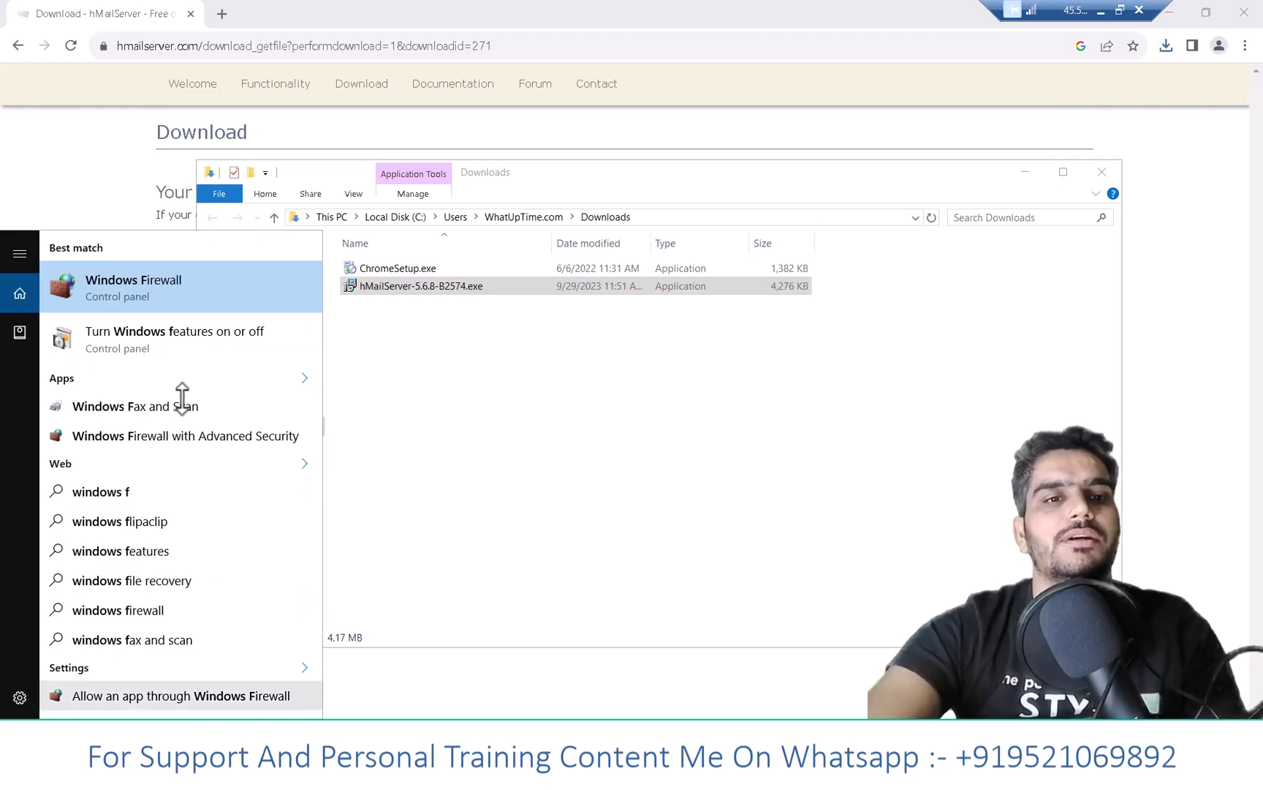
pyautogui.click(203, 333)
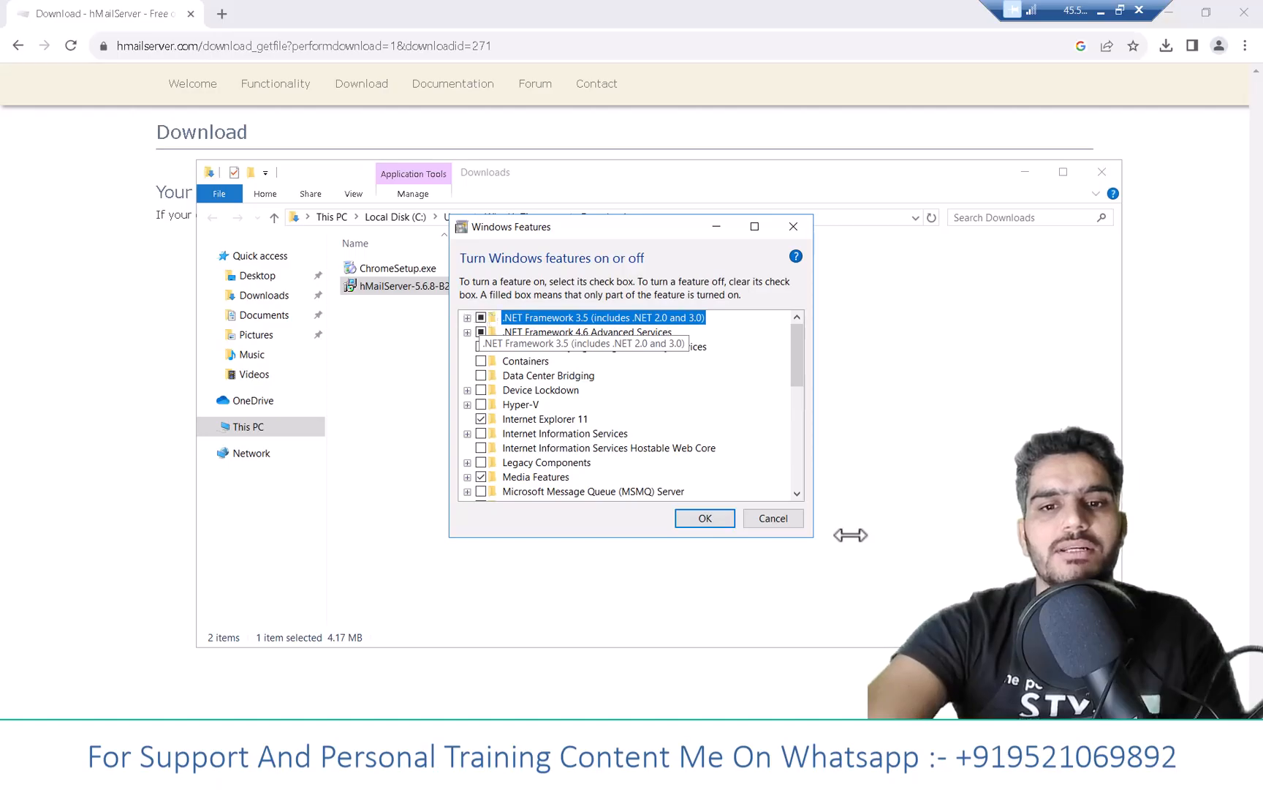
pyautogui.click(701, 518)
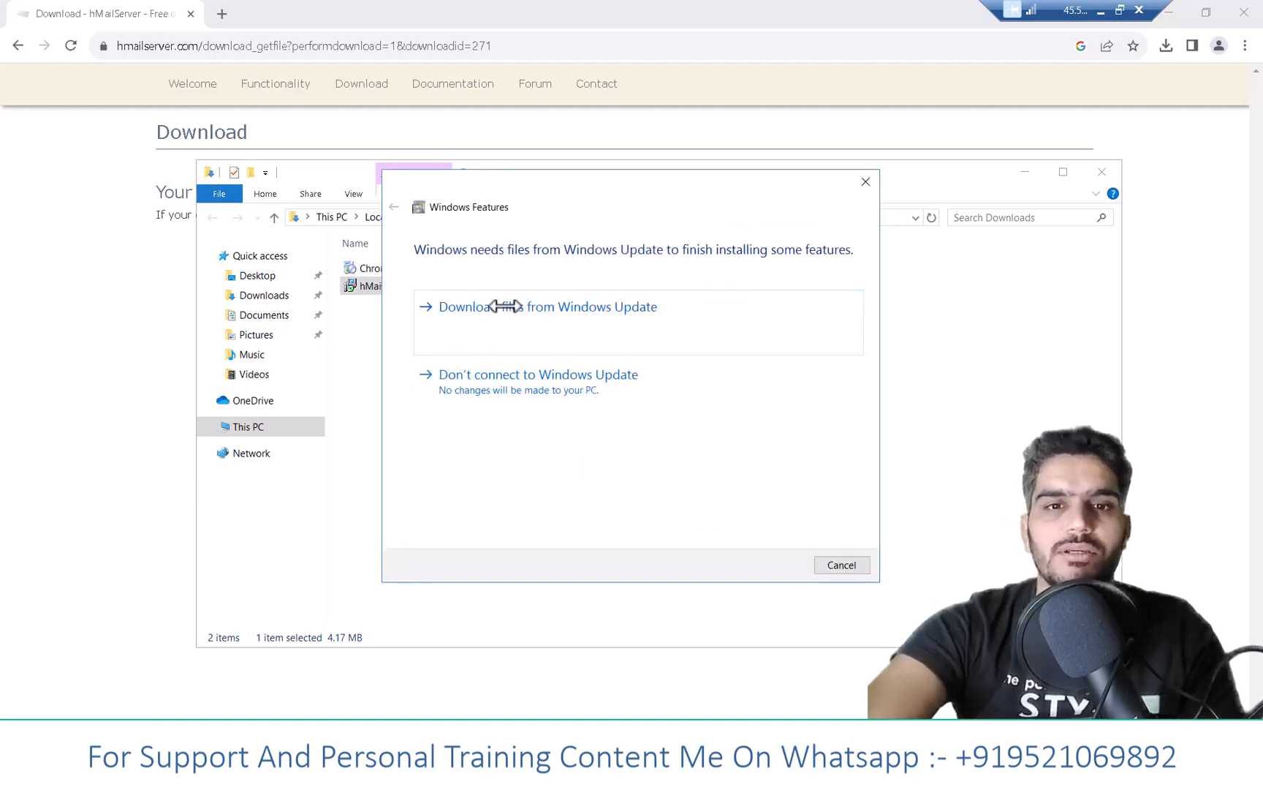
pyautogui.click(516, 311)
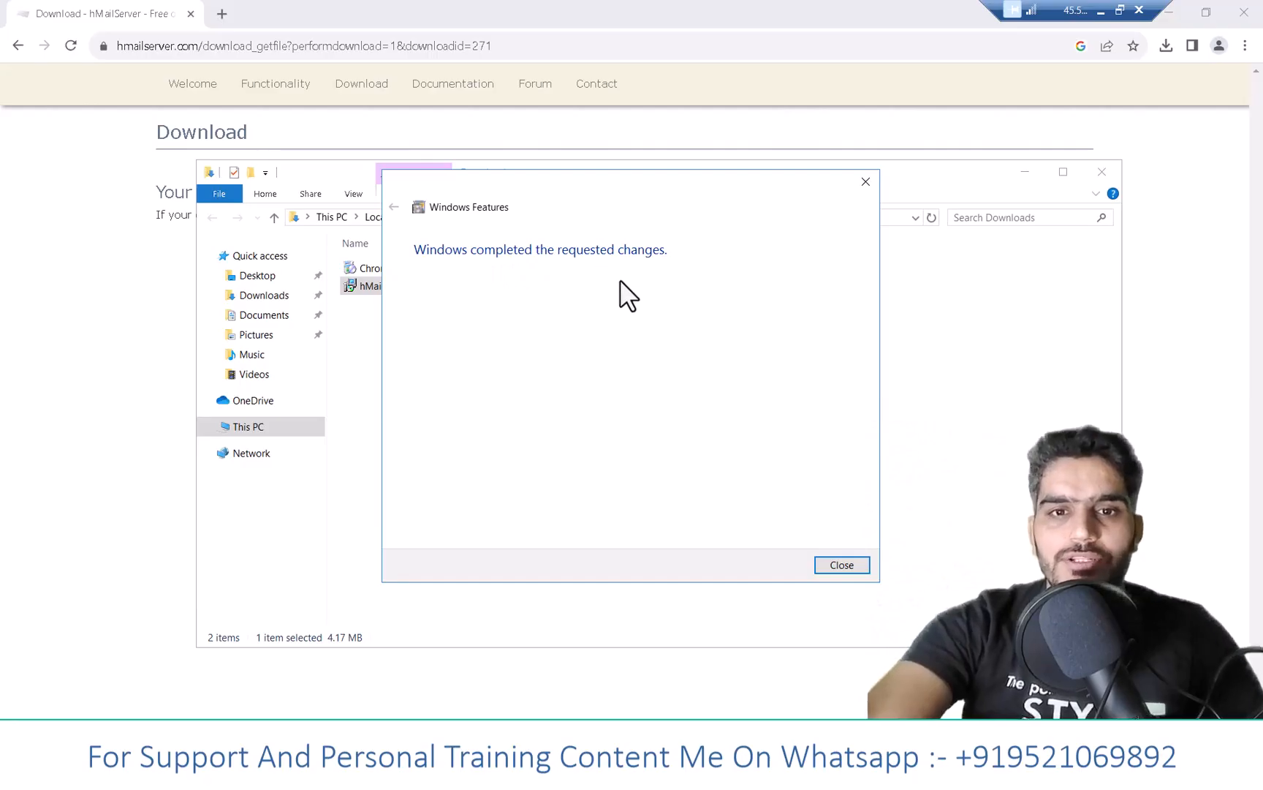
# - Close Windows Features and run hMailServer-5.6.8-B2574.exe, approving the UAC prompt
pyautogui.click(841, 566)
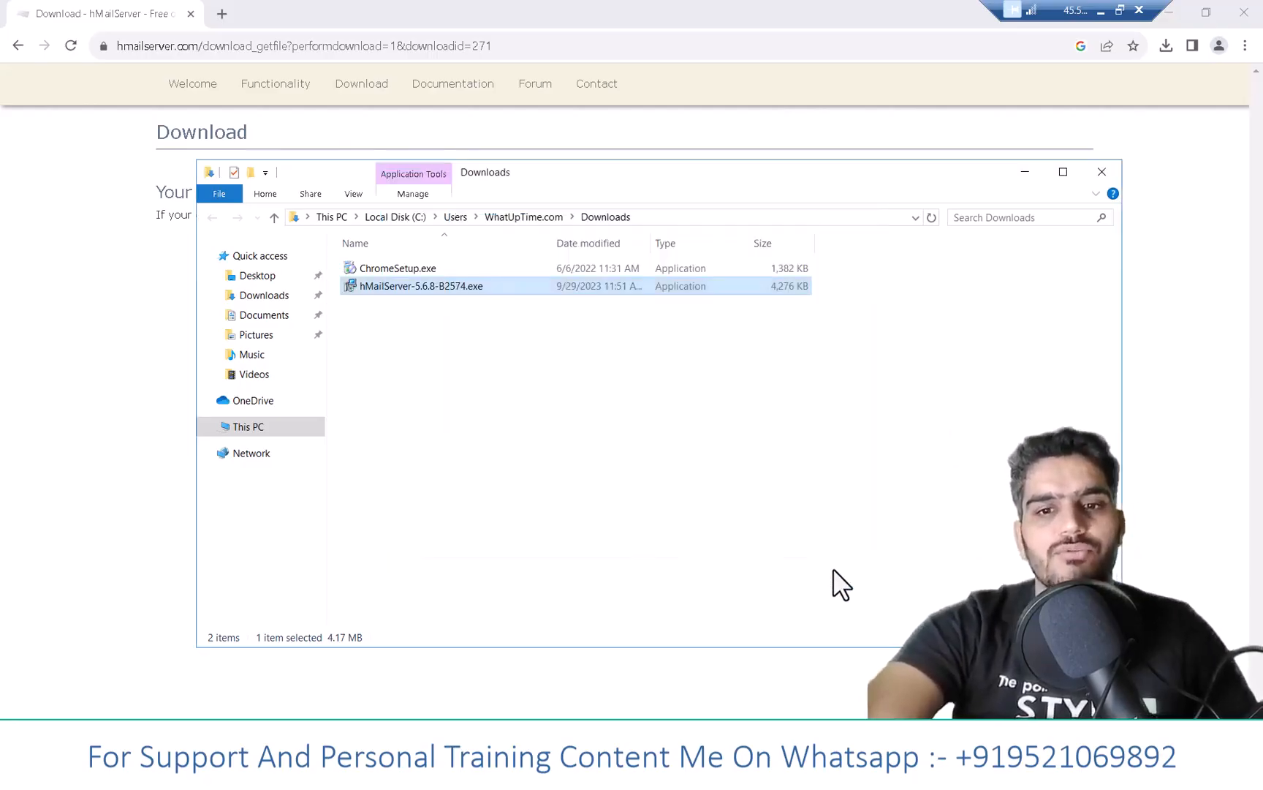
pyautogui.click(523, 354)
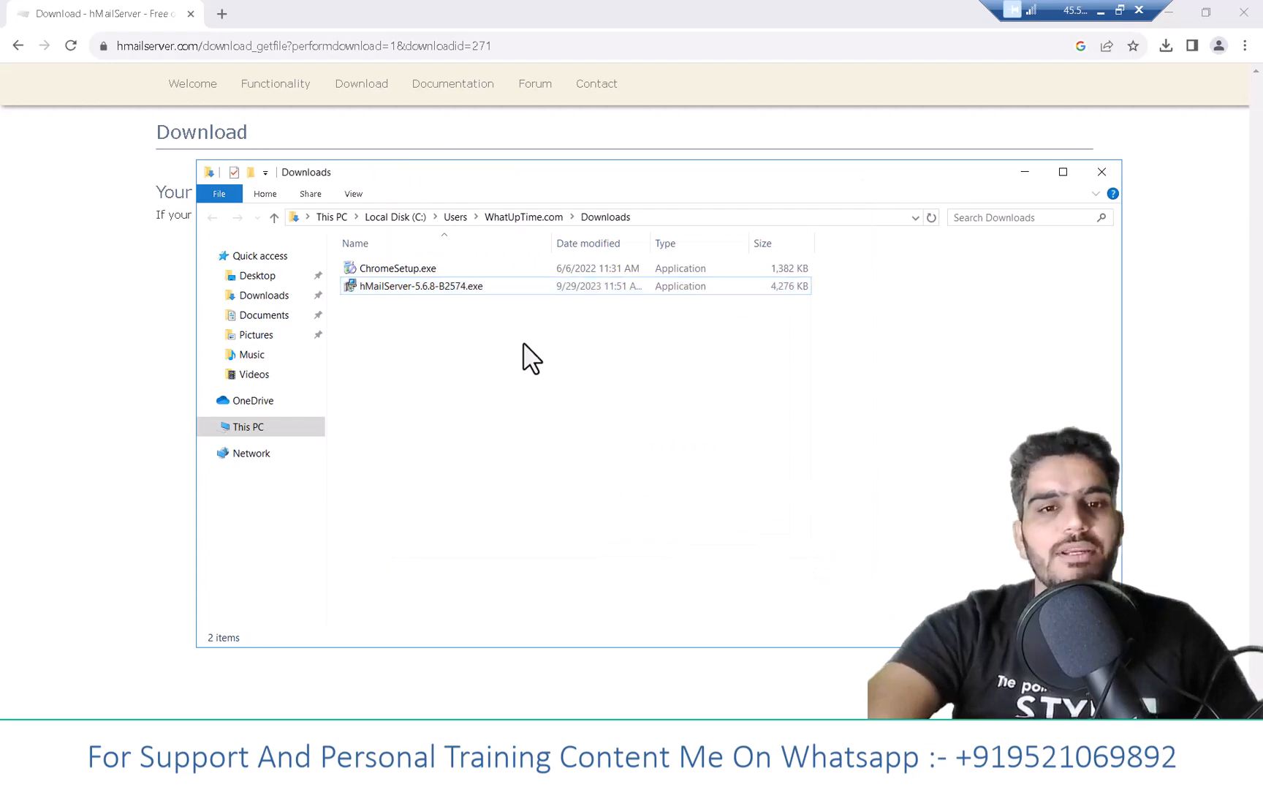
pyautogui.click(451, 286)
pyautogui.doubleClick(451, 285)
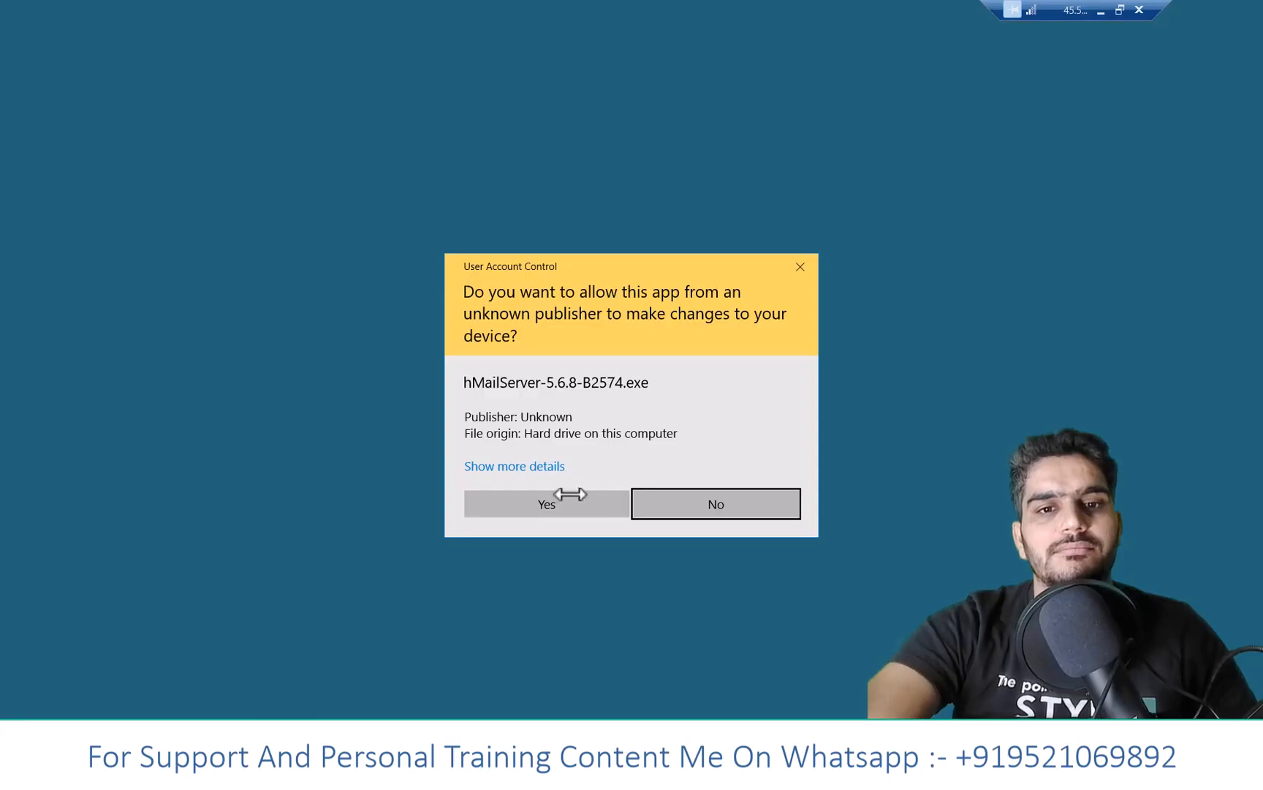
pyautogui.click(569, 505)
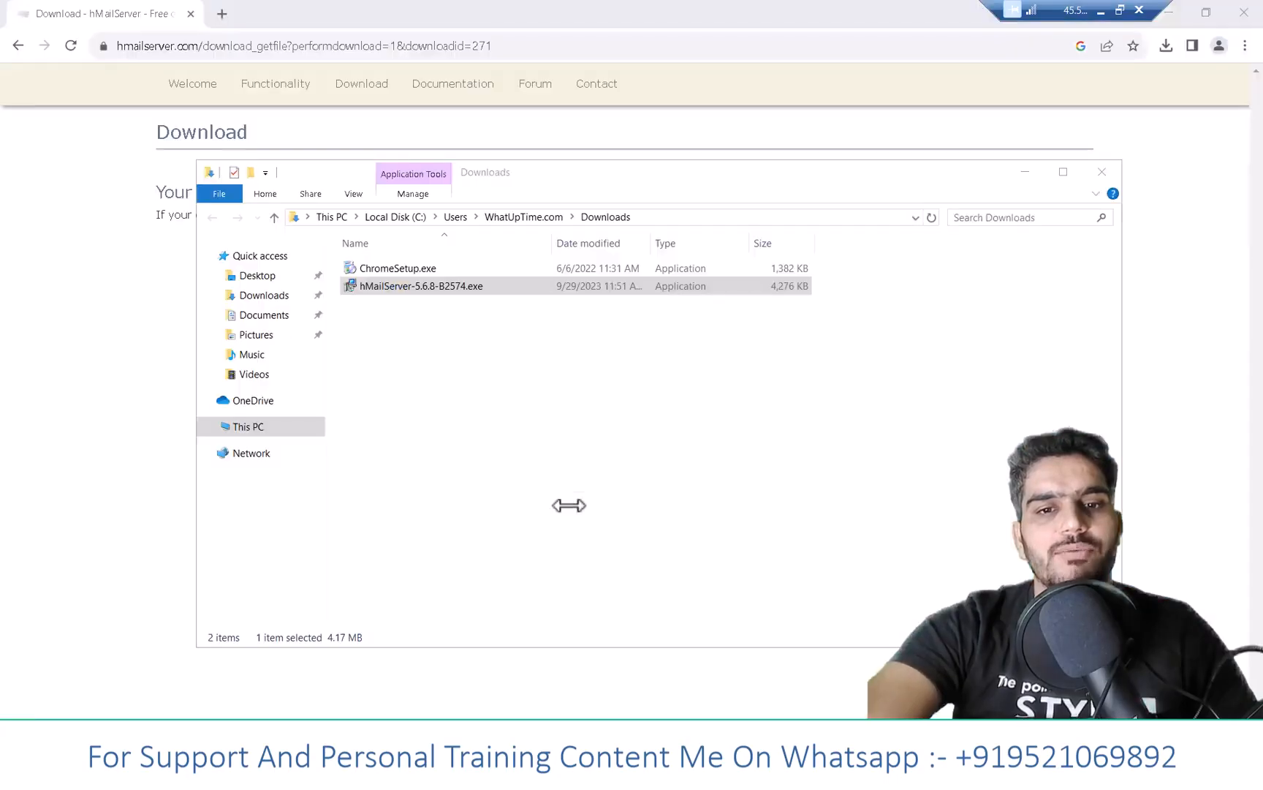
# - Accept the licence and keep the default folder, components, built-in database and Start Menu folder
pyautogui.click(718, 514)
pyautogui.click(522, 465)
pyautogui.click(738, 514)
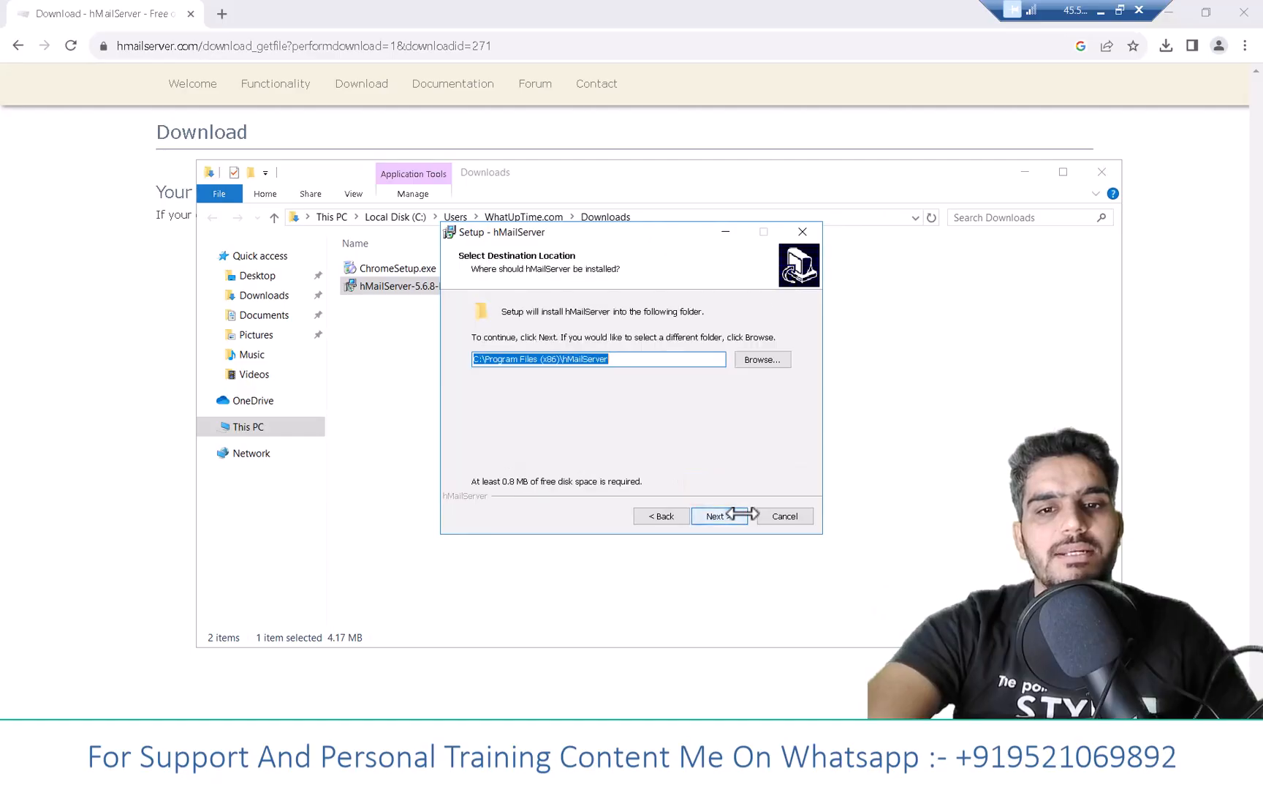
pyautogui.click(740, 514)
pyautogui.click(740, 515)
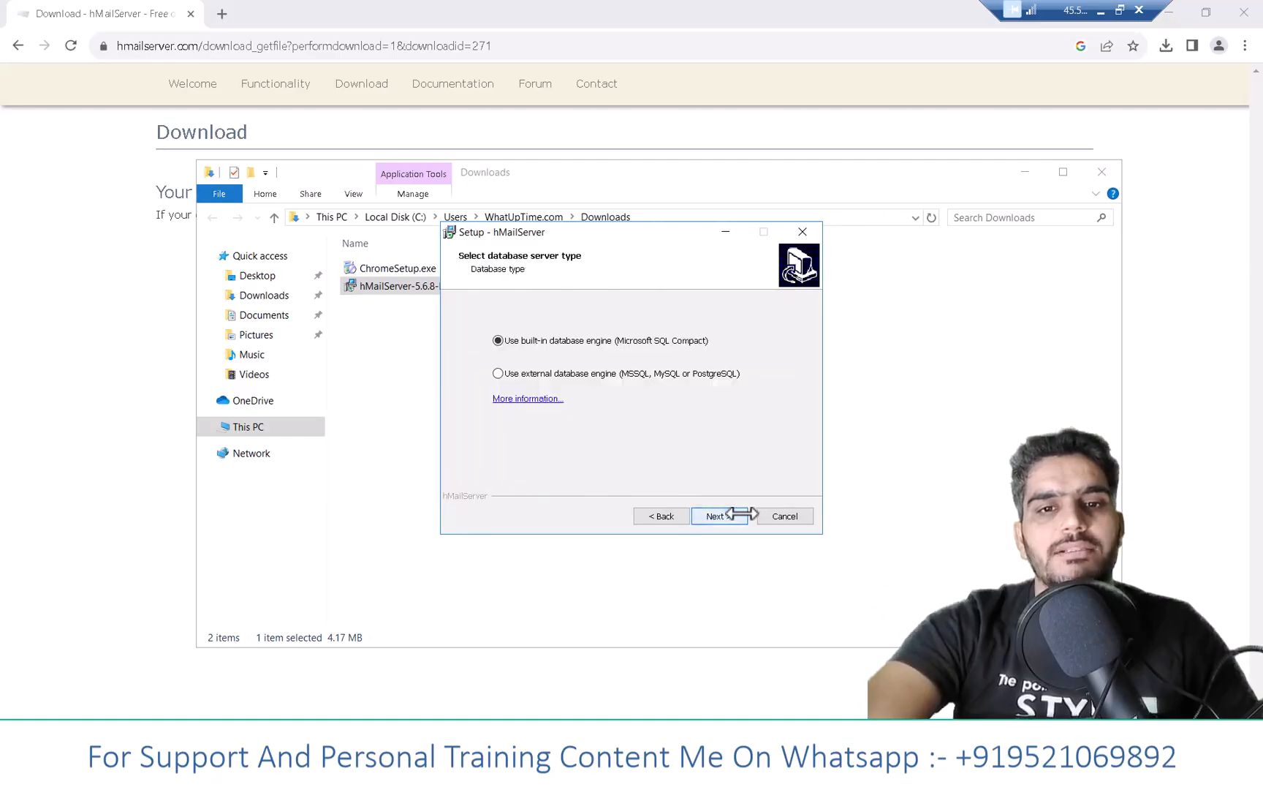
pyautogui.click(741, 515)
pyautogui.click(740, 515)
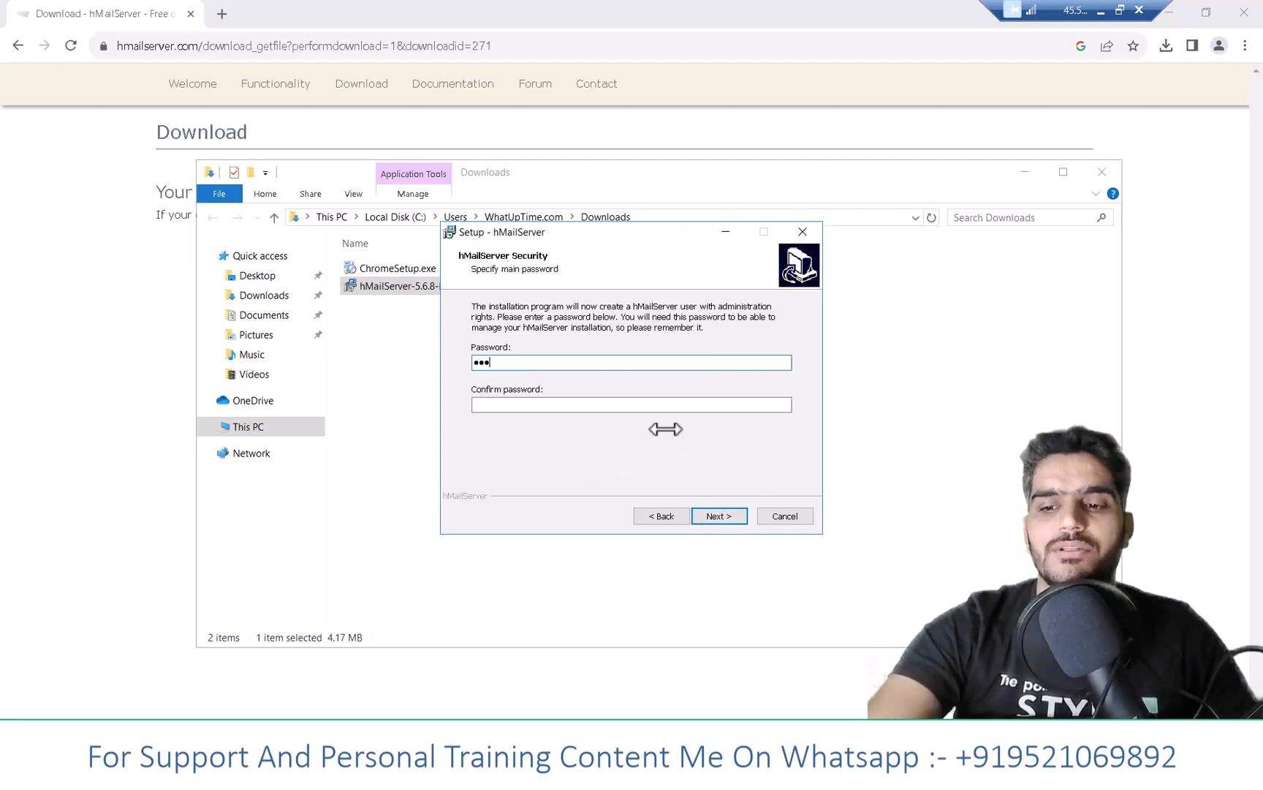
# - Confirm the administrator password, install hMailServer and finish setup
pyautogui.click(498, 404)
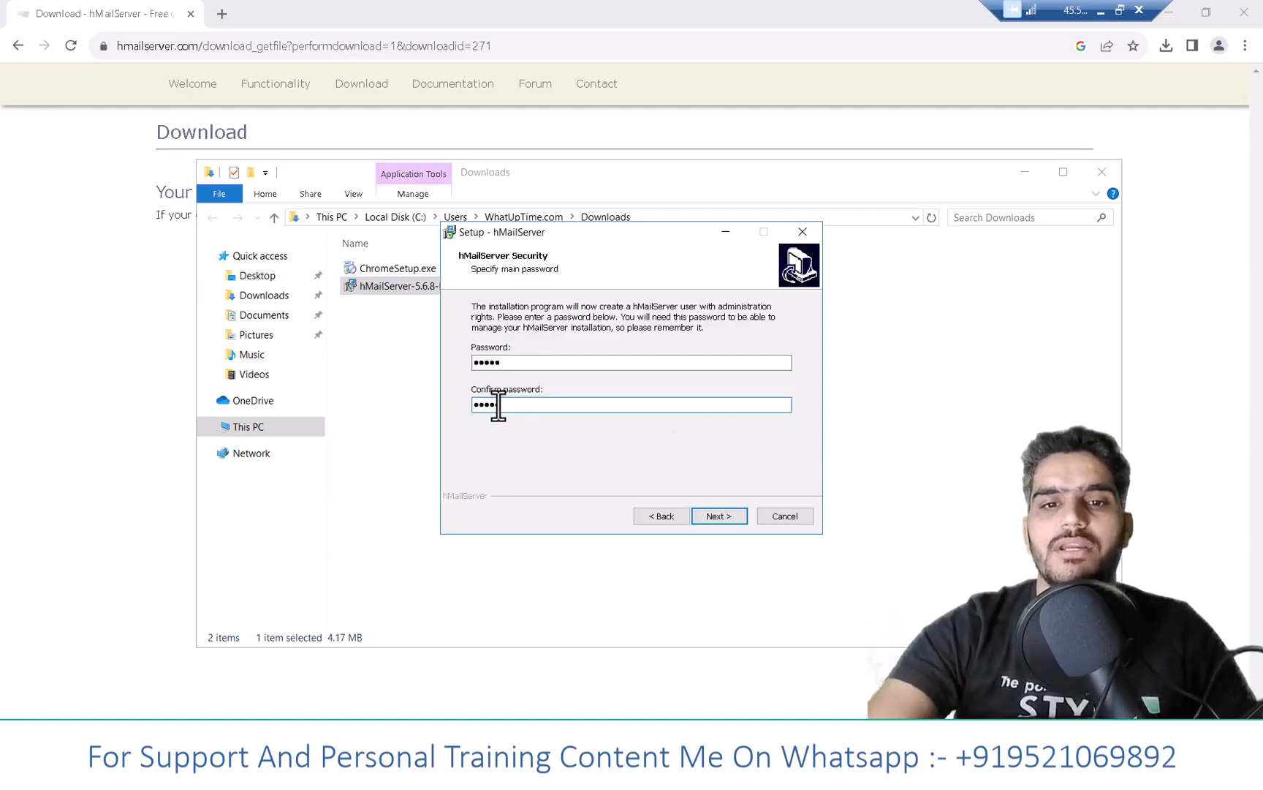
pyautogui.click(726, 516)
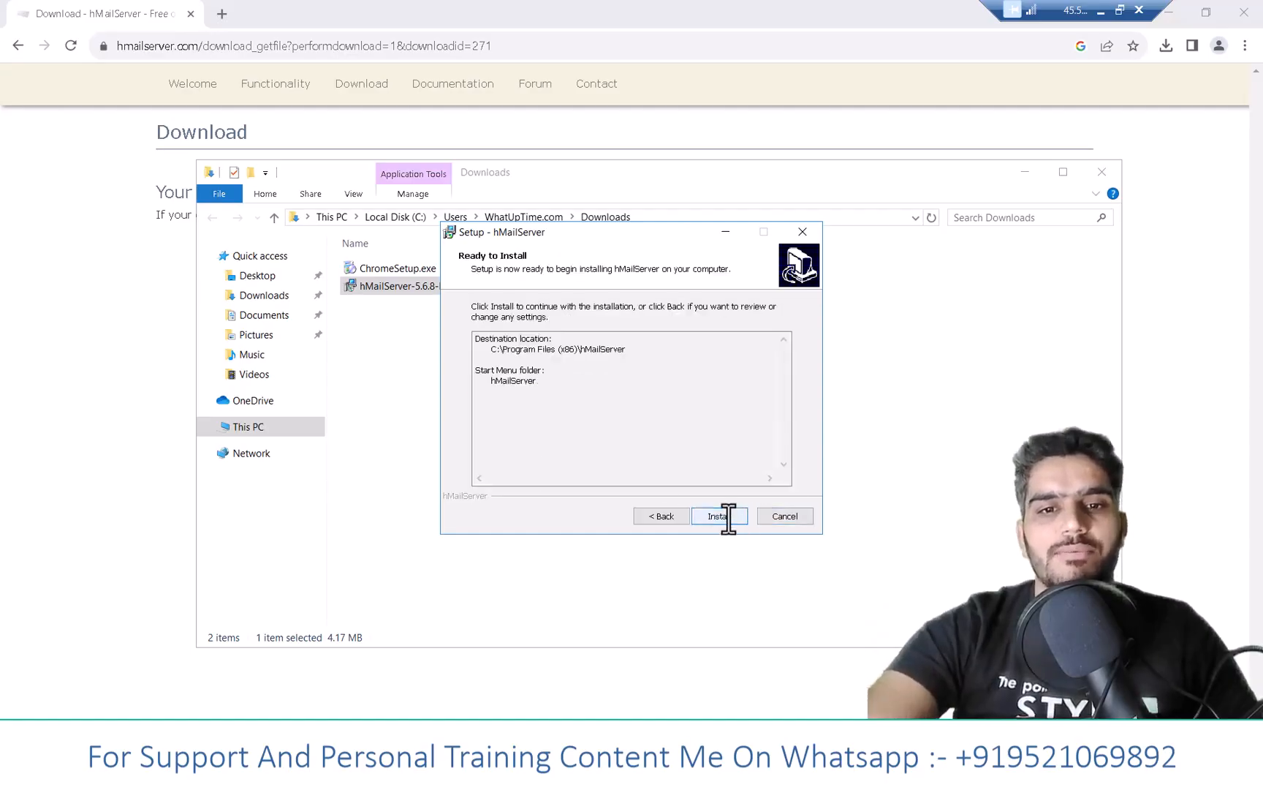
pyautogui.click(728, 516)
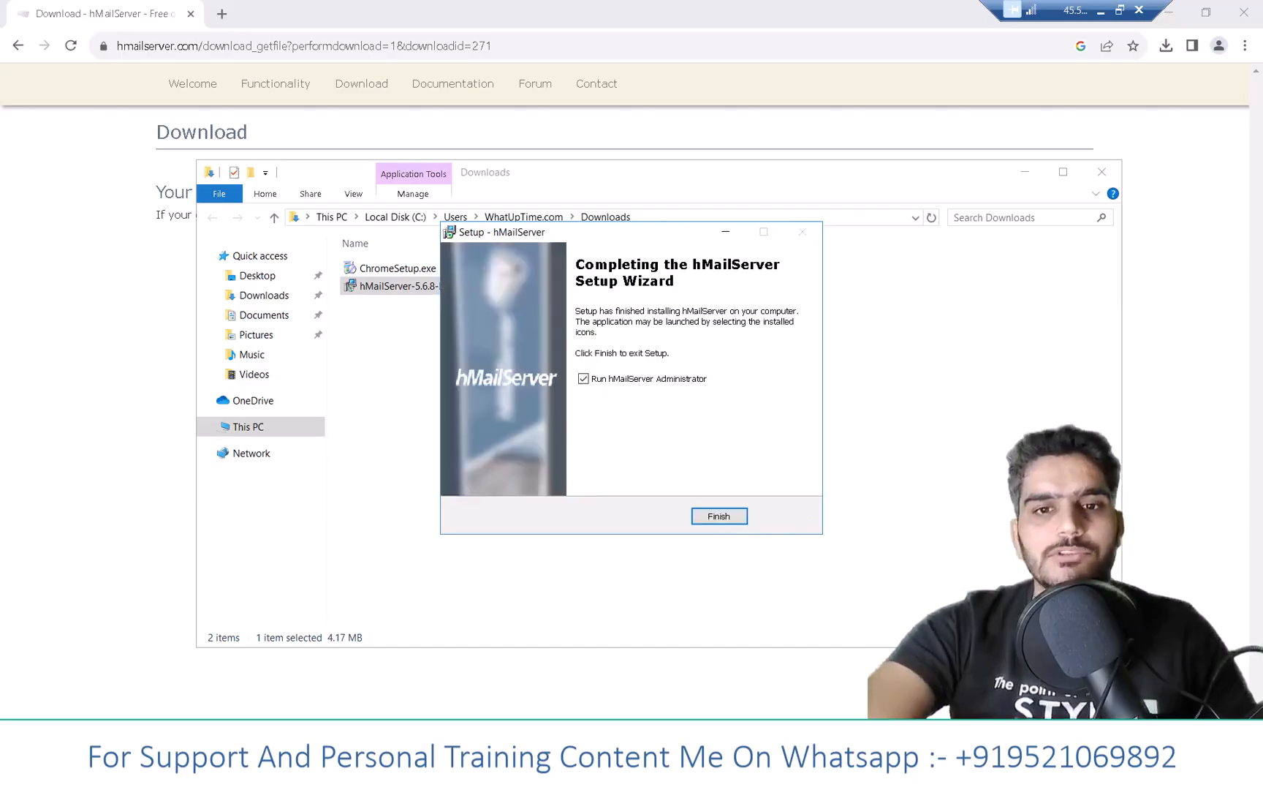
pyautogui.click(724, 517)
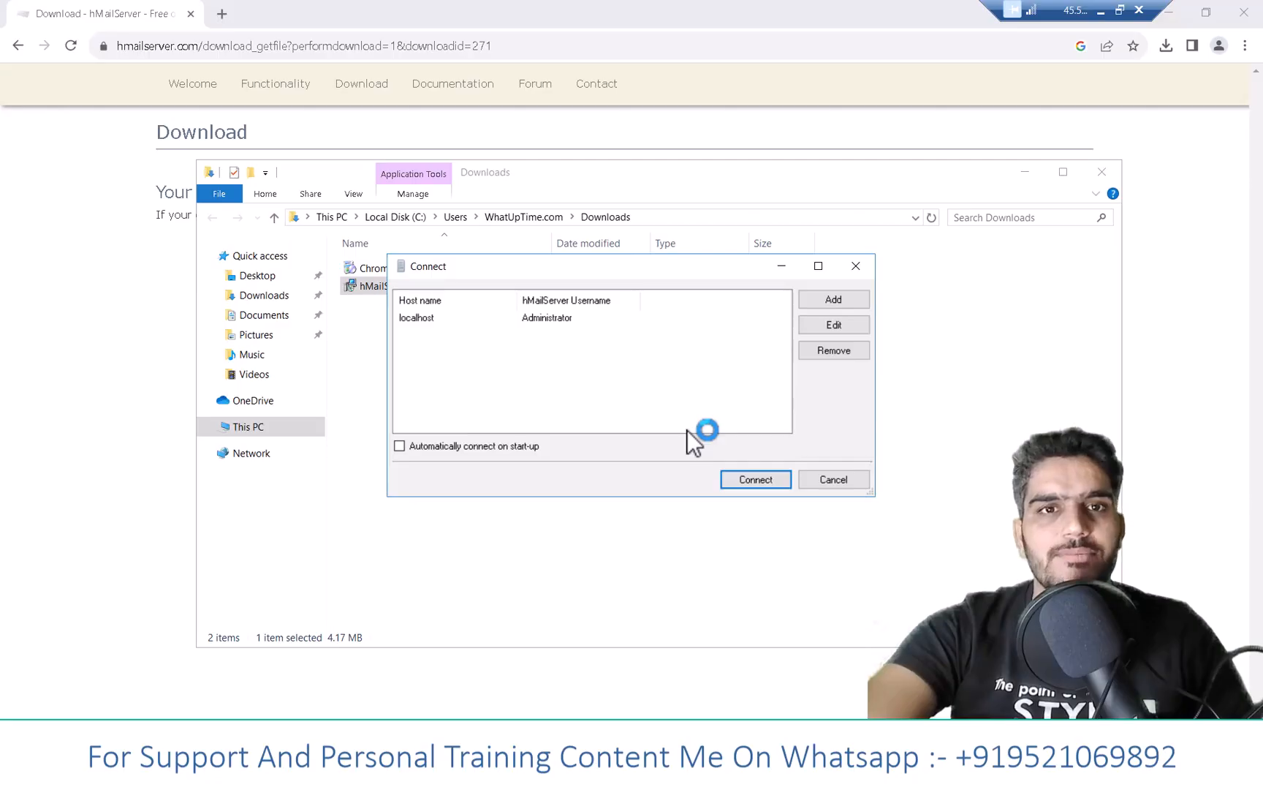
# - Connect to the localhost server and submit the administrator password
pyautogui.click(742, 477)
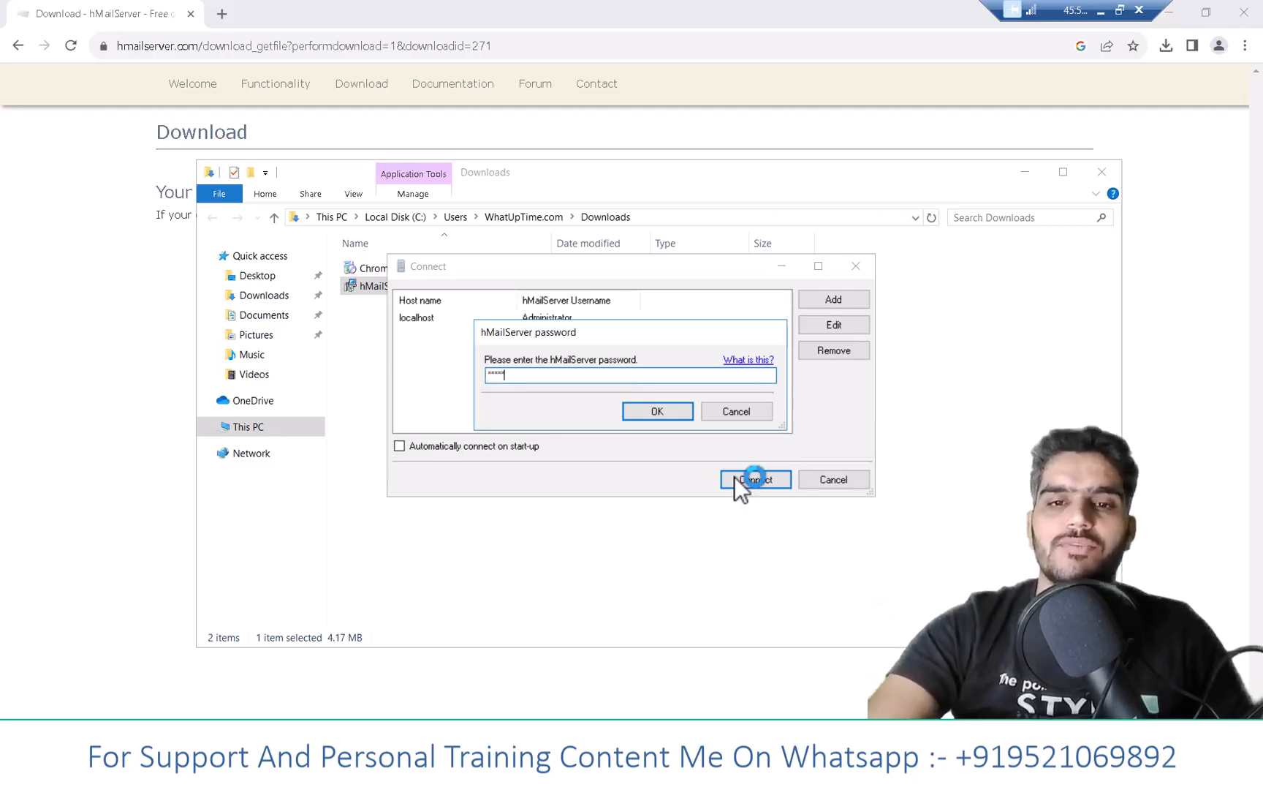
pyautogui.press('Return')
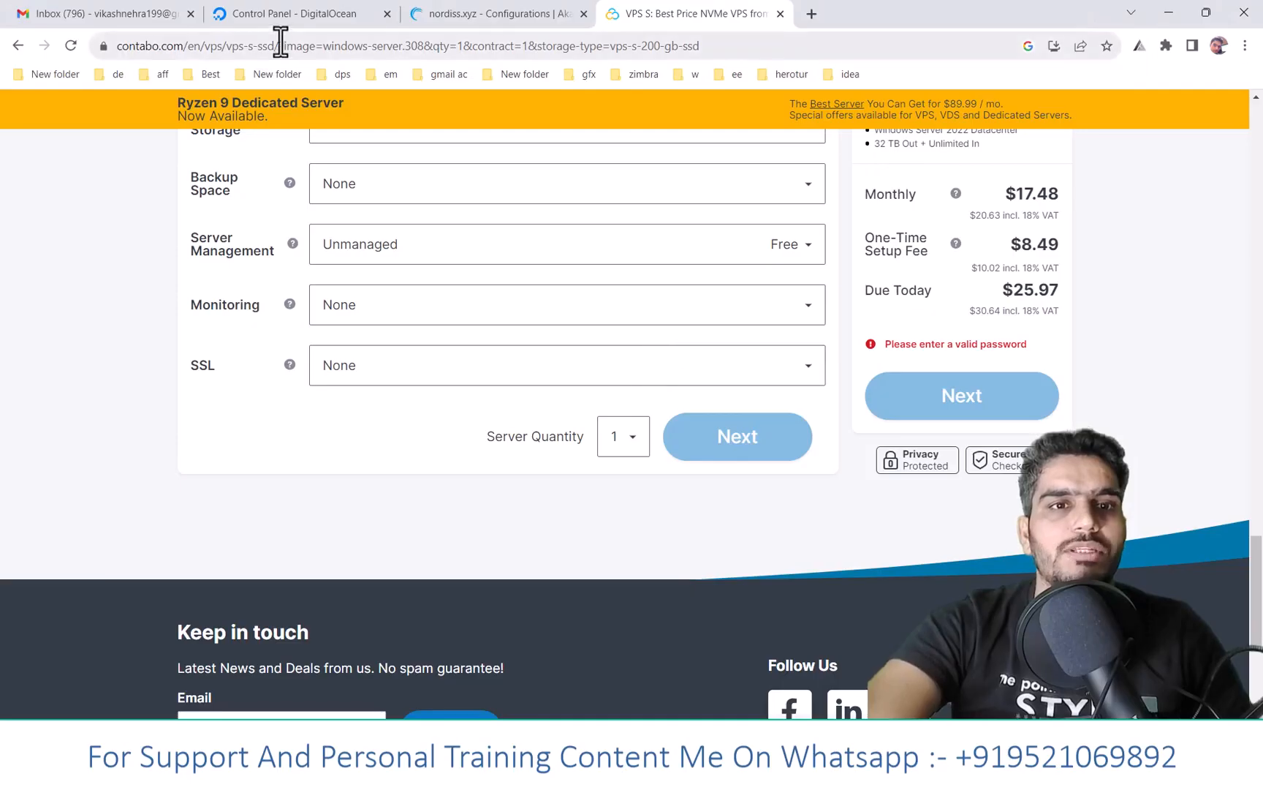
# - Copy nordiss.xyz from the DigitalOcean DNS records page and set the new record type to A
pyautogui.click(276, 14)
pyautogui.scroll(5, 335, 305)
pyautogui.moveTo(222, 218); pyautogui.dragTo(372, 224)
pyautogui.rightClick(358, 227)
pyautogui.click(391, 236)
pyautogui.scroll(-3, 410, 278)
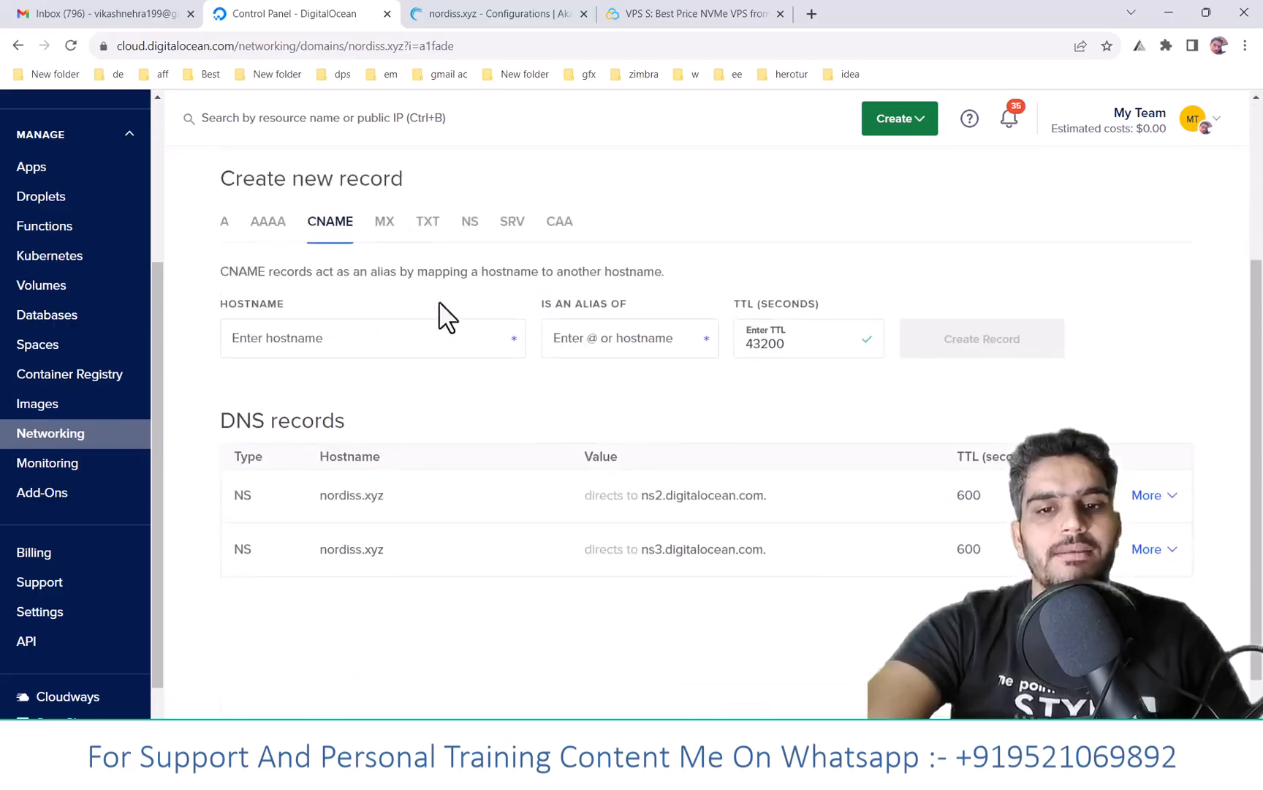
pyautogui.click(227, 225)
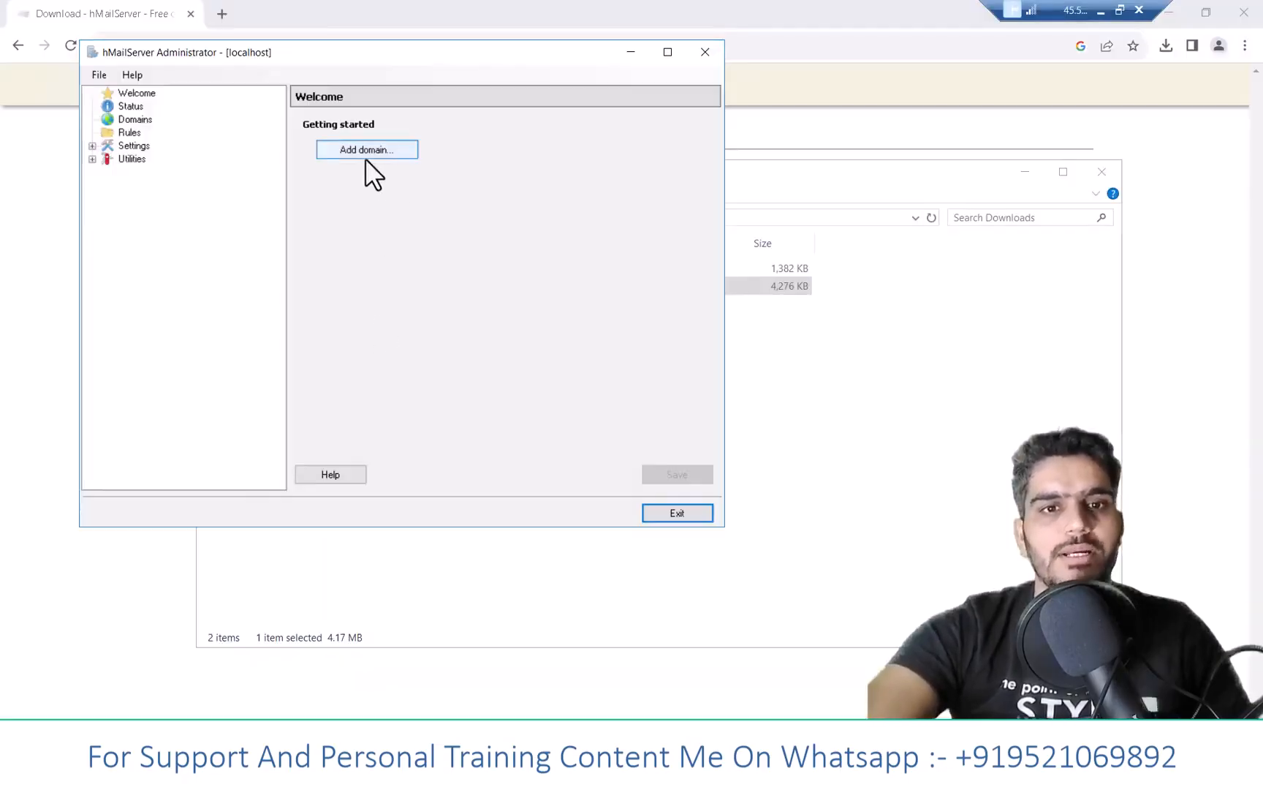
# - Add the domain nordiss.xyz by pasting its name, and save it
pyautogui.click(366, 155)
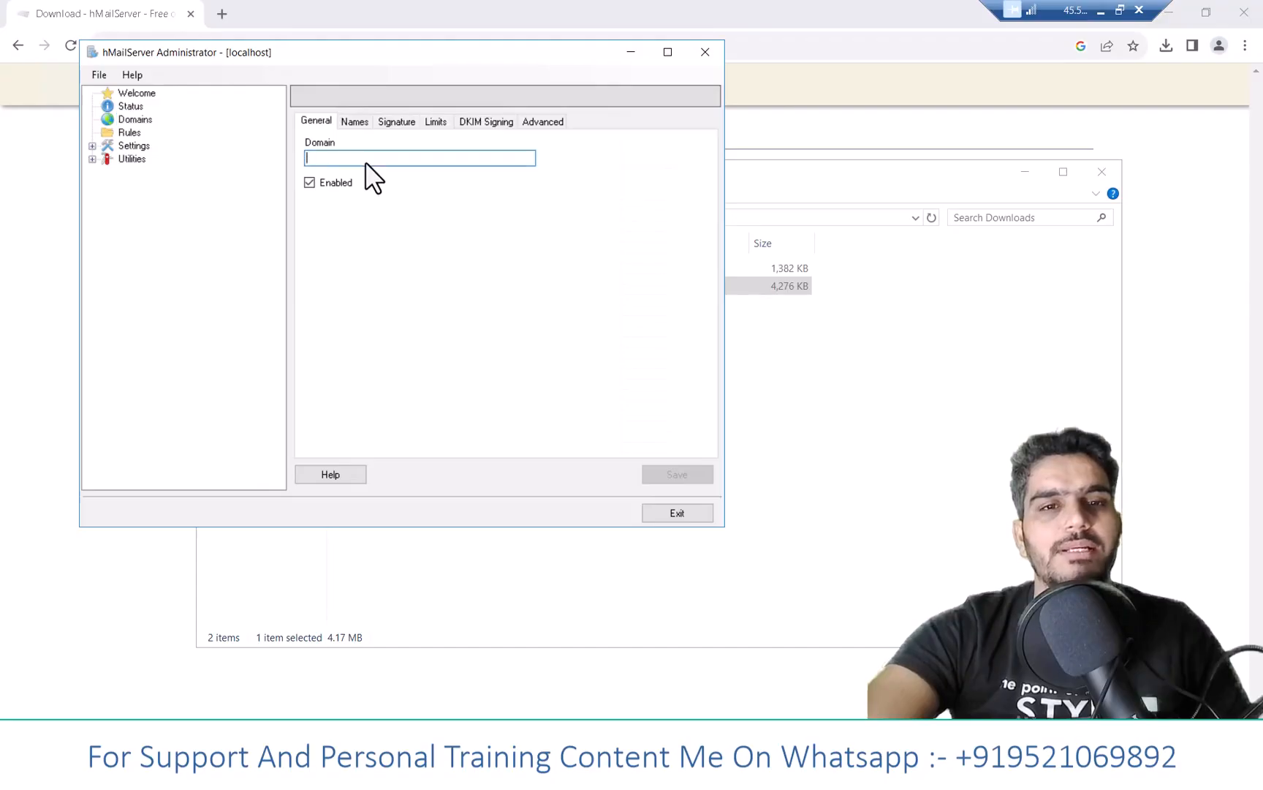
pyautogui.rightClick(365, 160)
pyautogui.click(407, 233)
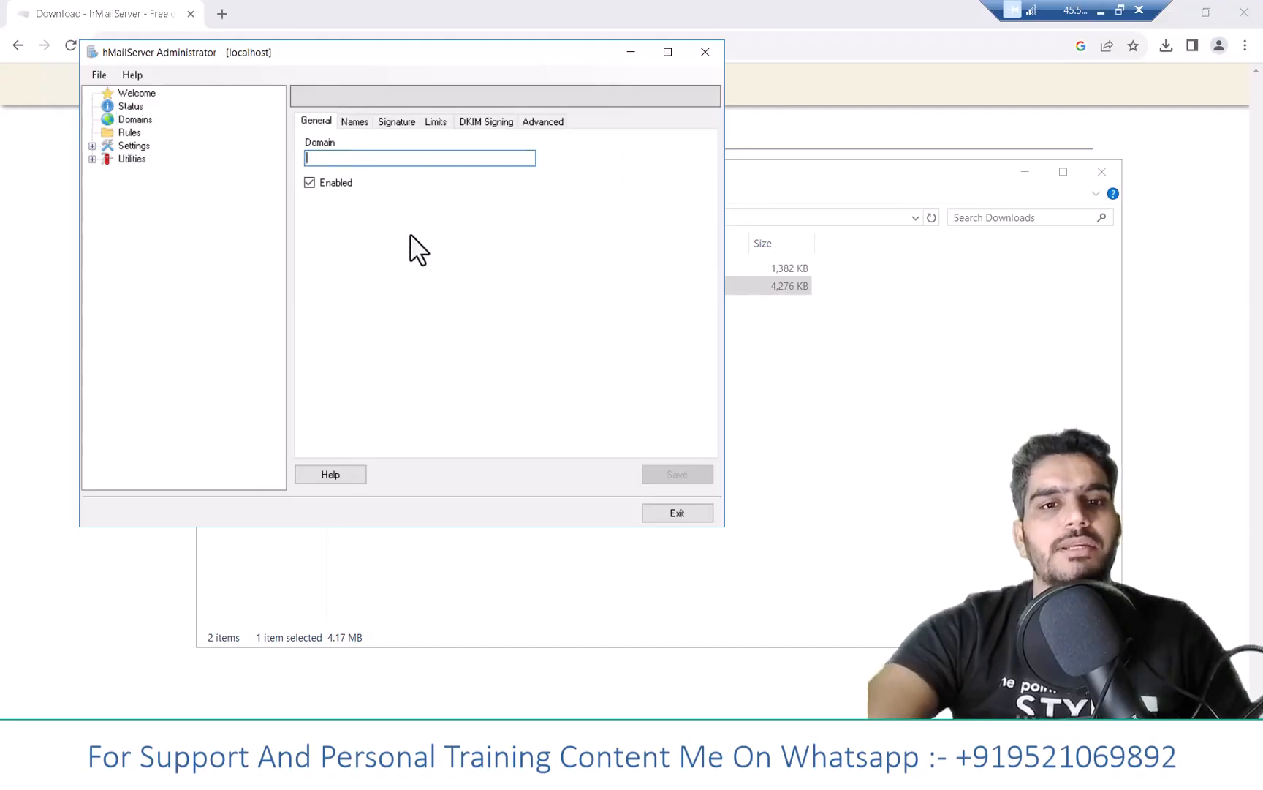
pyautogui.click(677, 475)
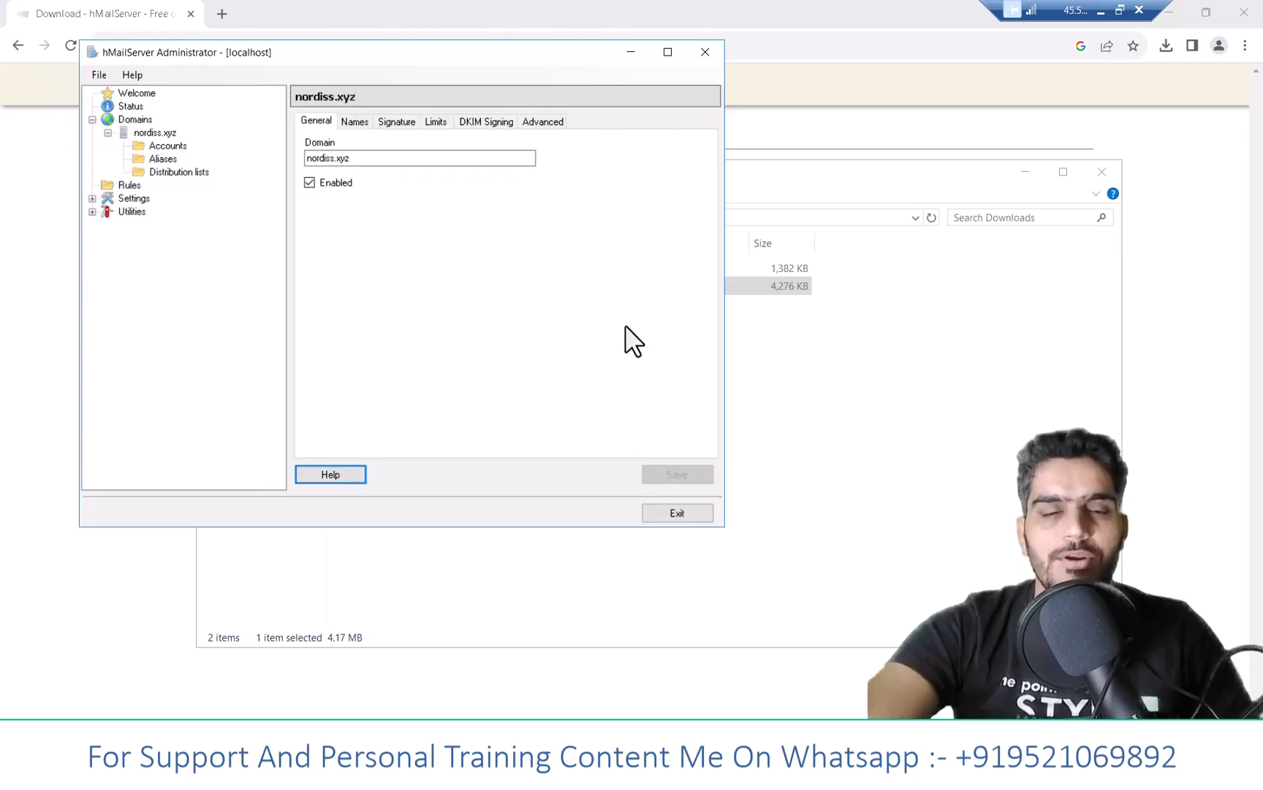
# - Go to nordiss.xyz's Accounts list and start a blank new account
pyautogui.click(169, 144)
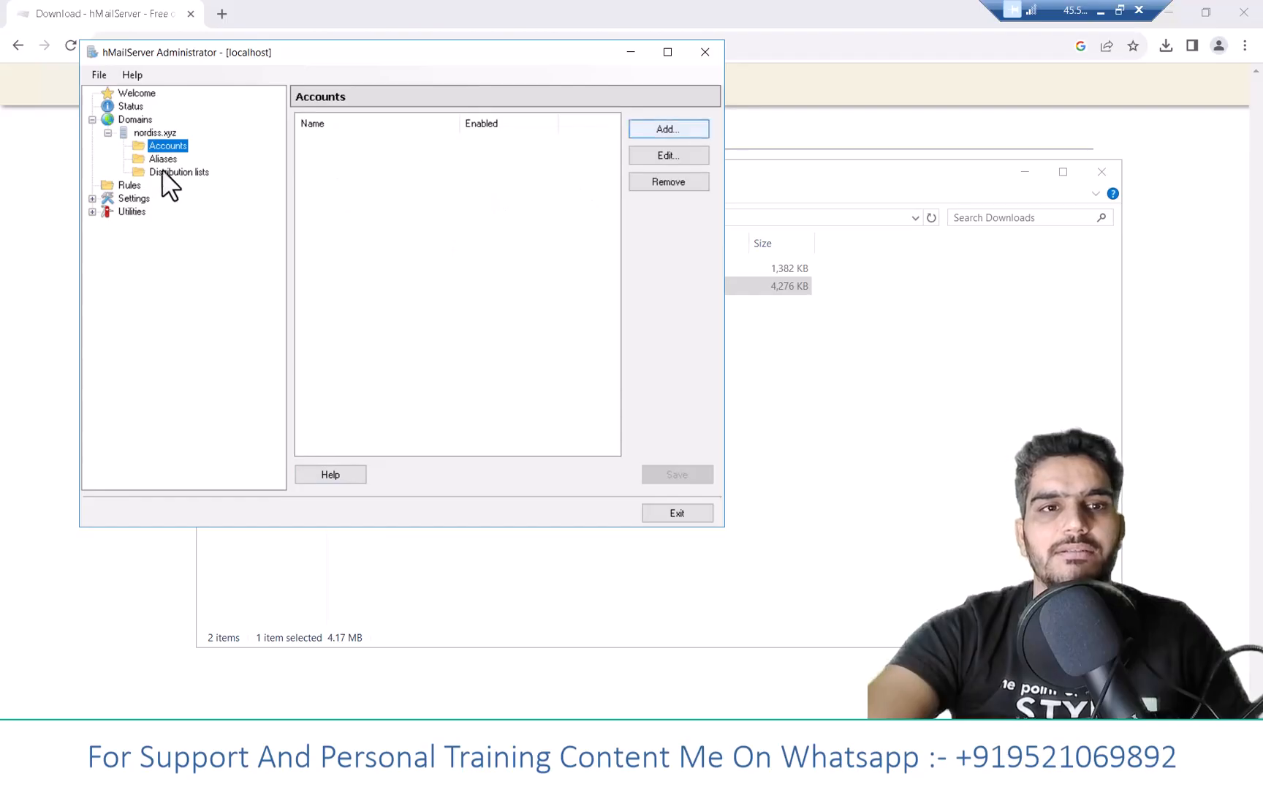
pyautogui.click(130, 121)
pyautogui.click(139, 131)
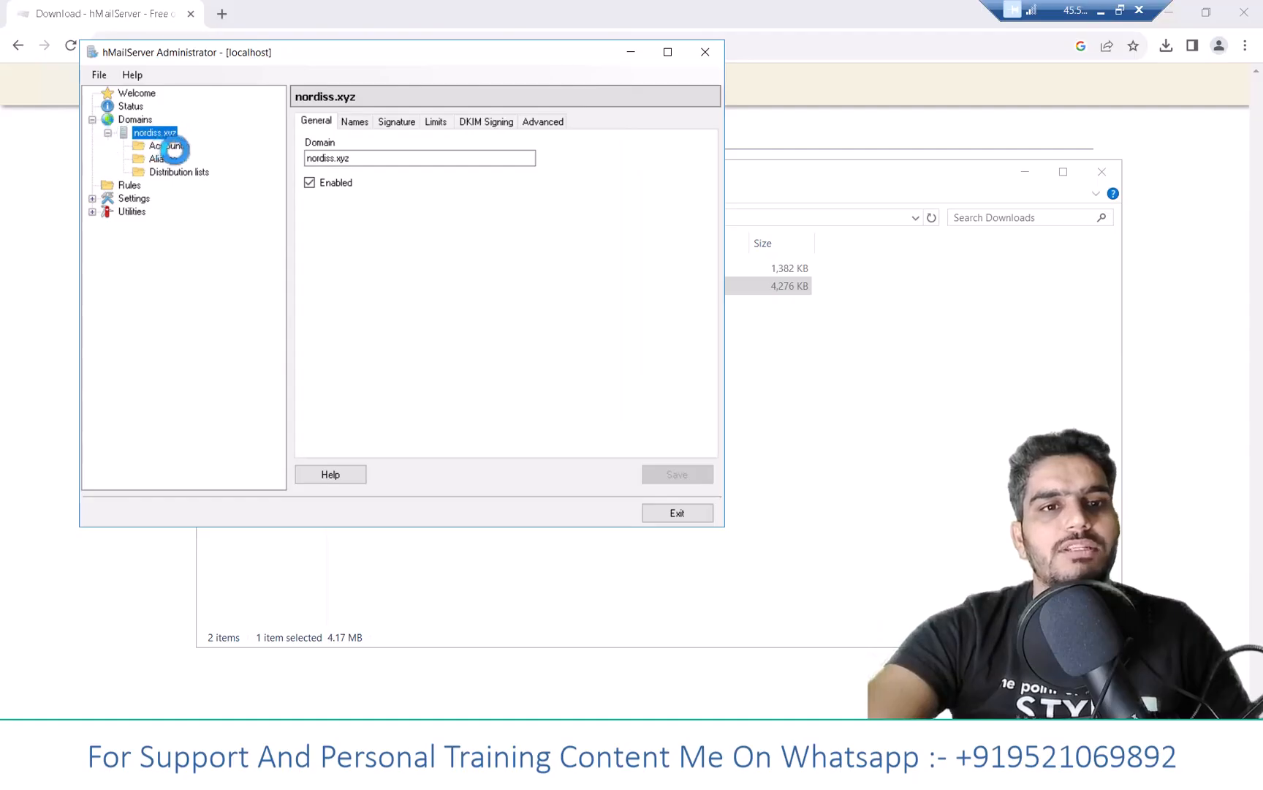
pyautogui.click(172, 147)
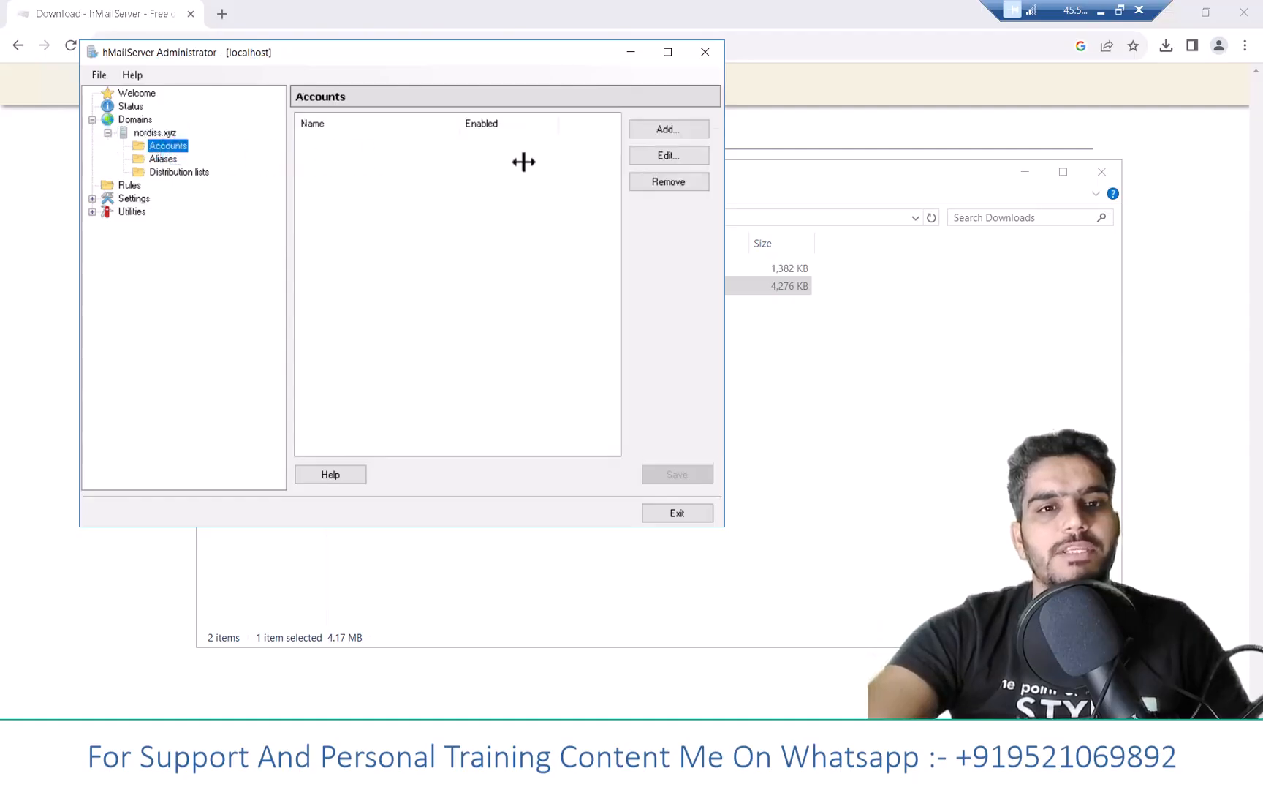
pyautogui.click(648, 131)
pyautogui.click(335, 158)
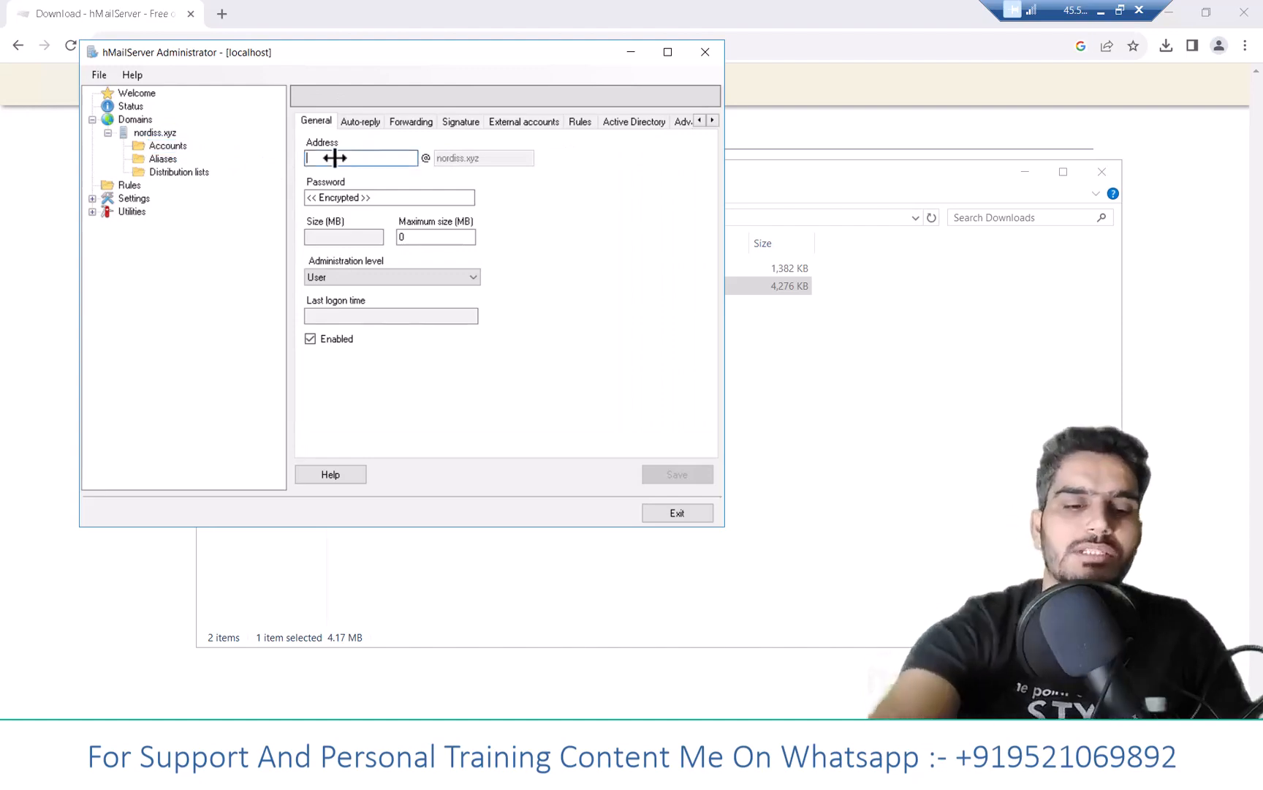
# - Create the admin account with a password, accept the weak-password warning, and list nordiss.xyz's accounts
pyautogui.write('admin')
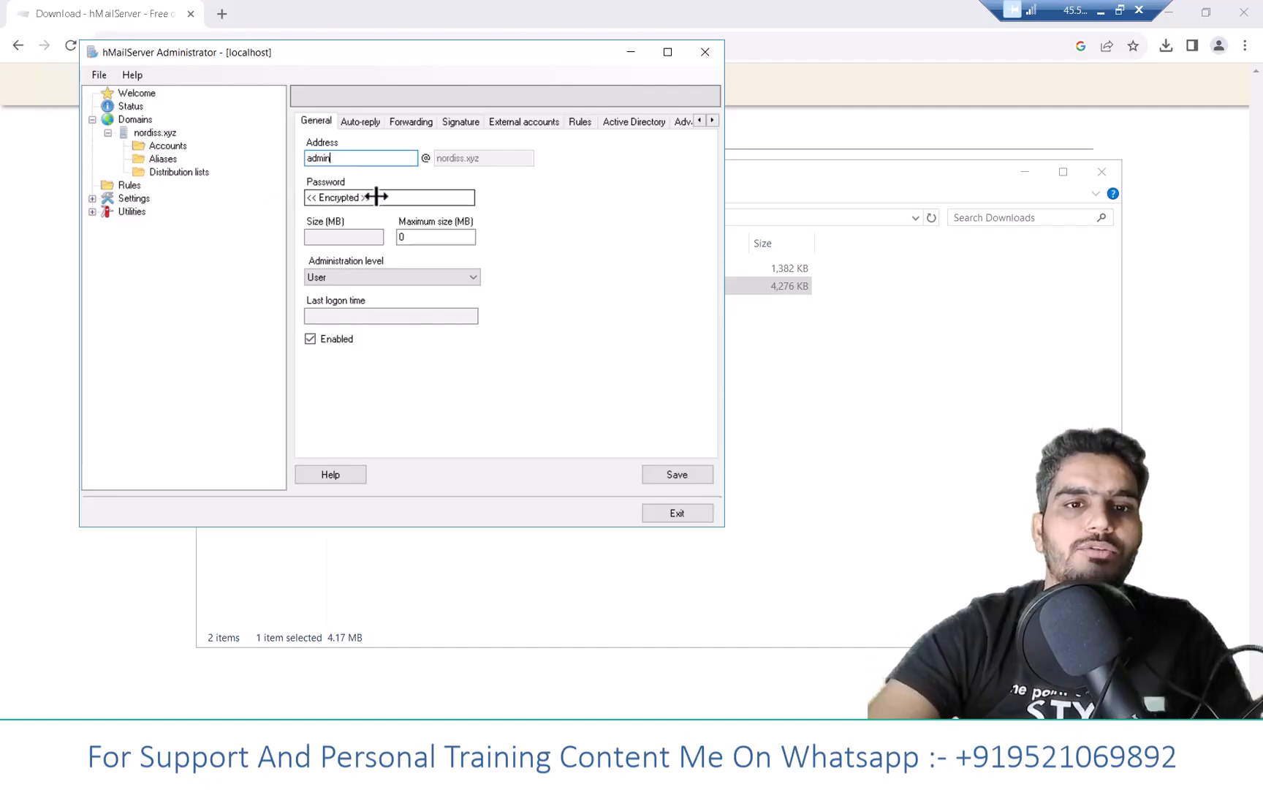
pyautogui.click(376, 196)
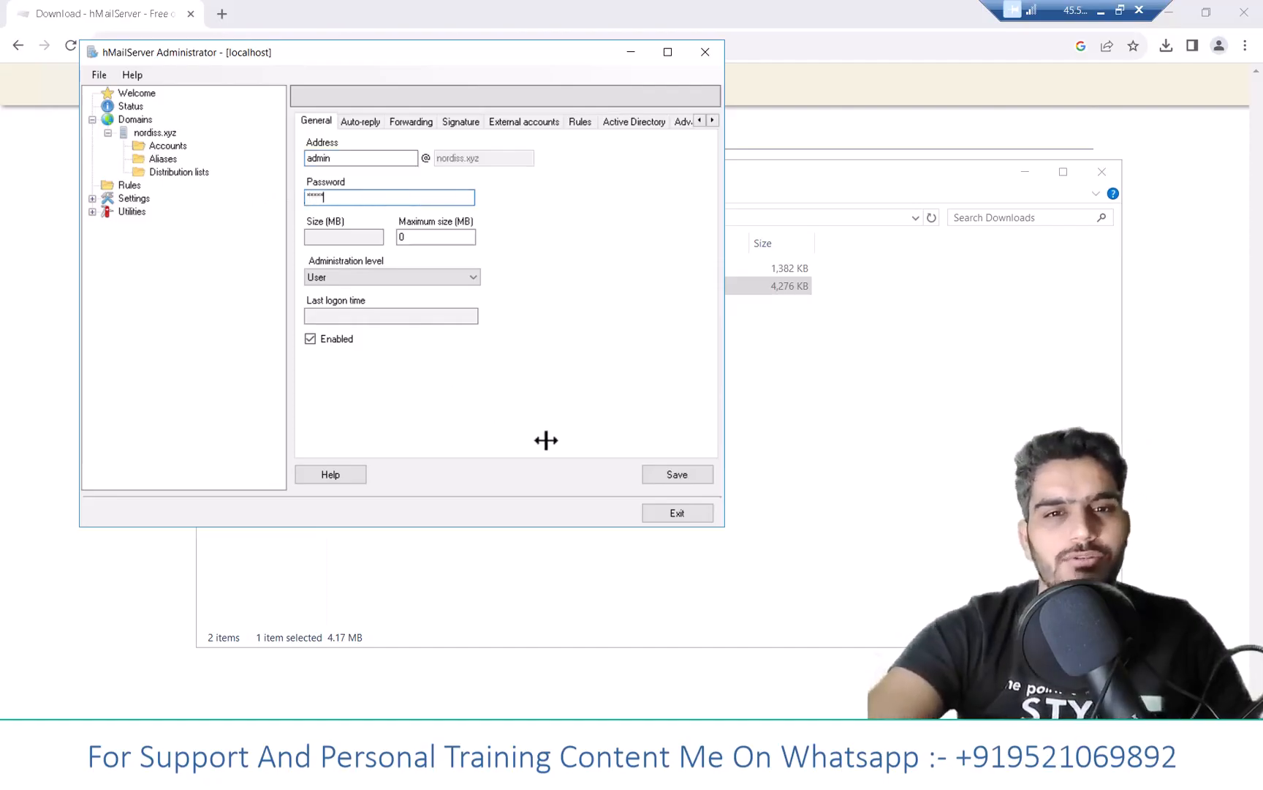
pyautogui.click(432, 237)
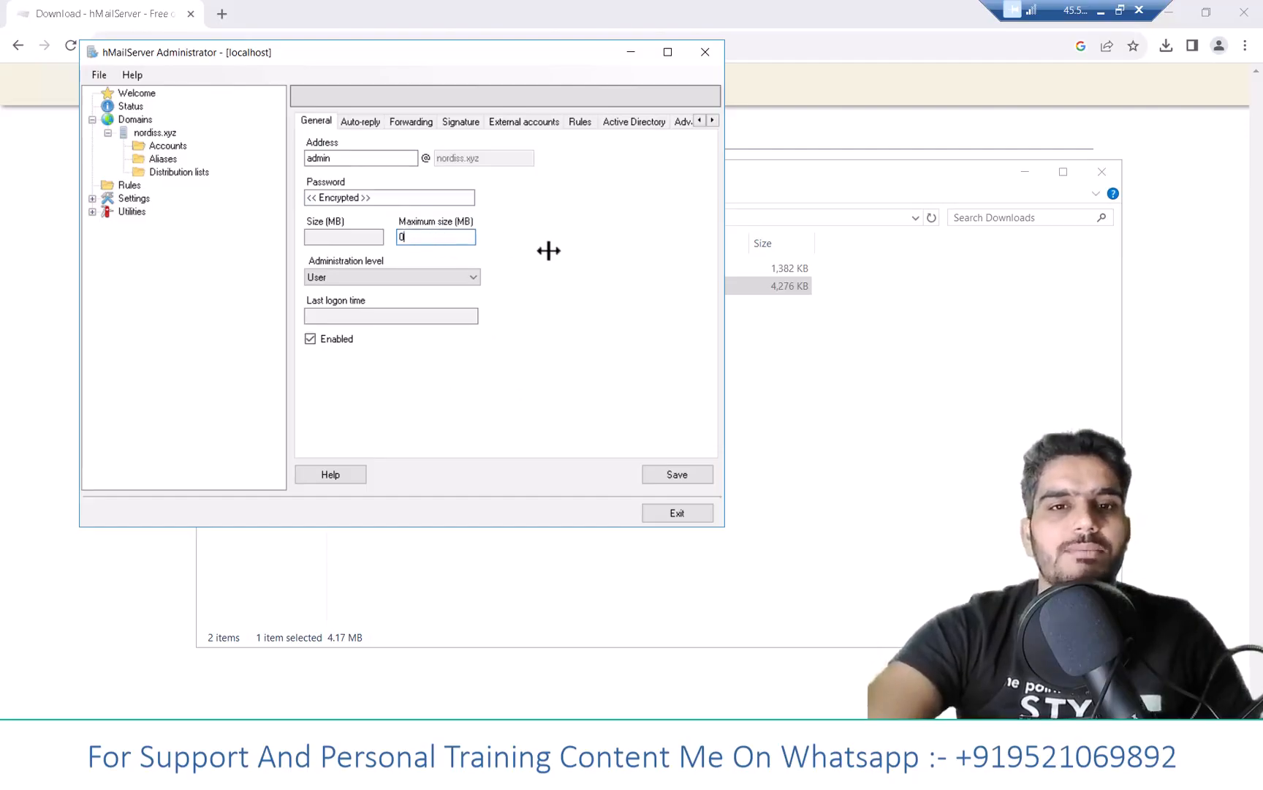
pyautogui.click(669, 471)
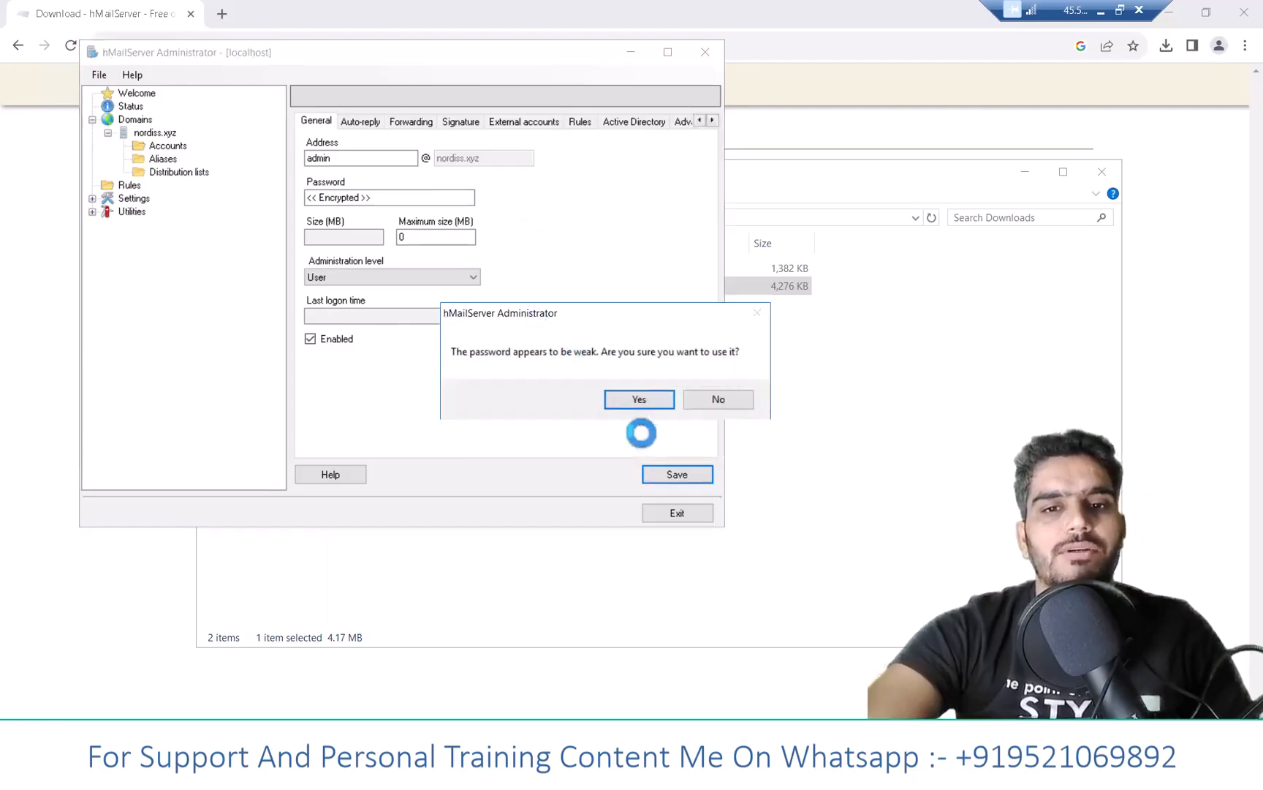
pyautogui.click(619, 401)
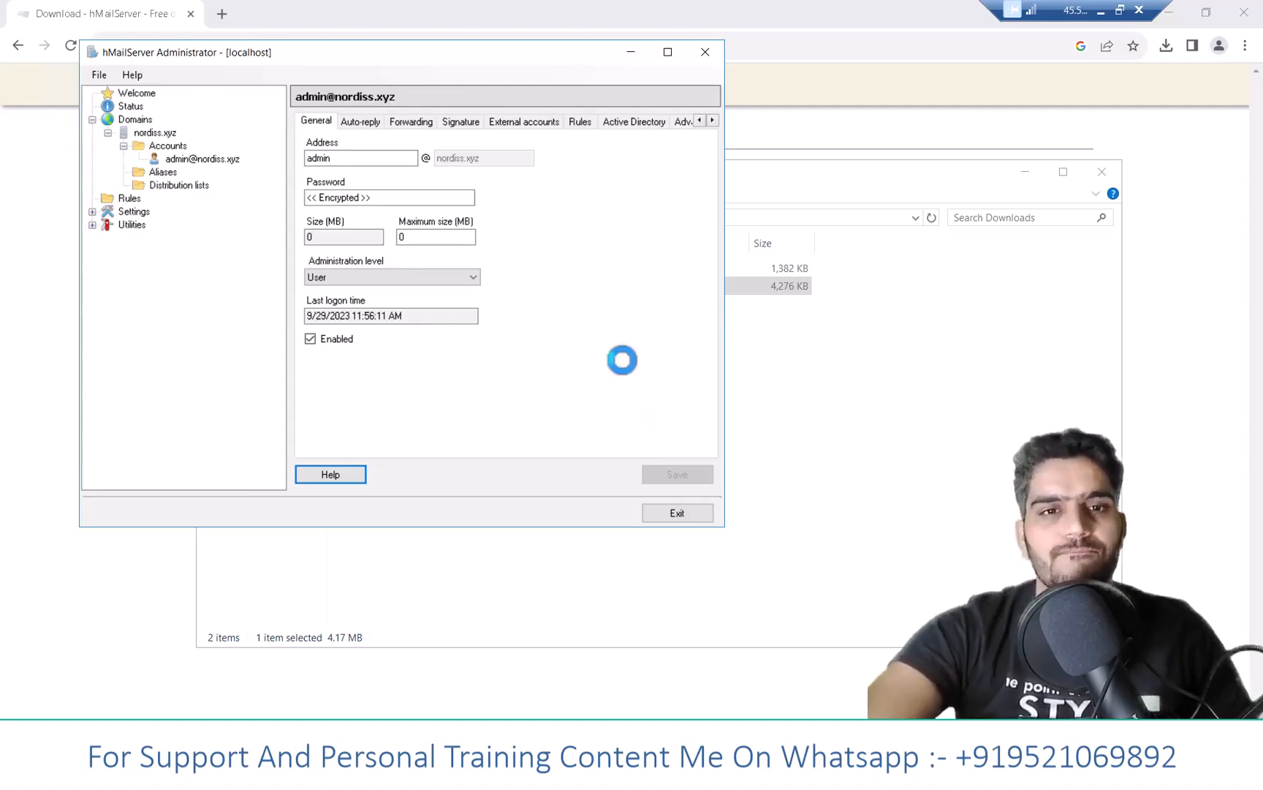
pyautogui.click(168, 146)
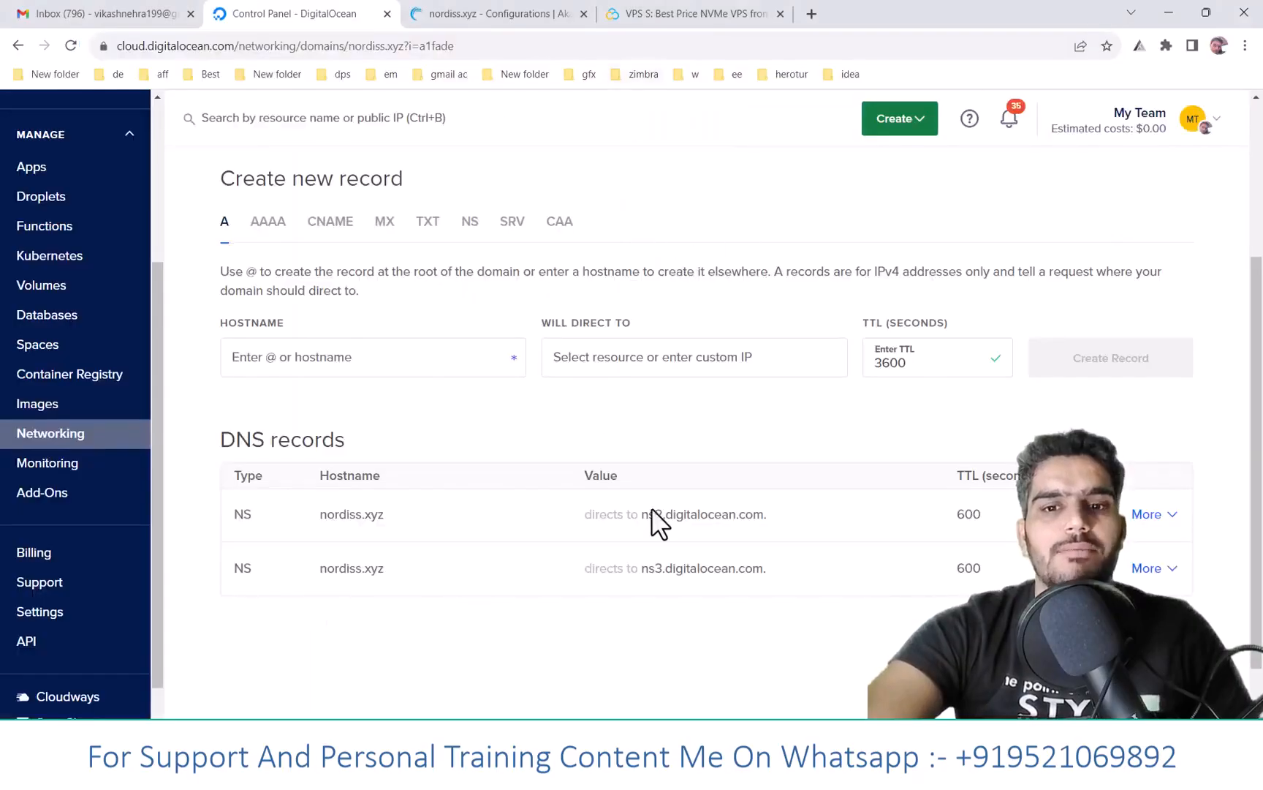
pyautogui.moveTo(831, 773)
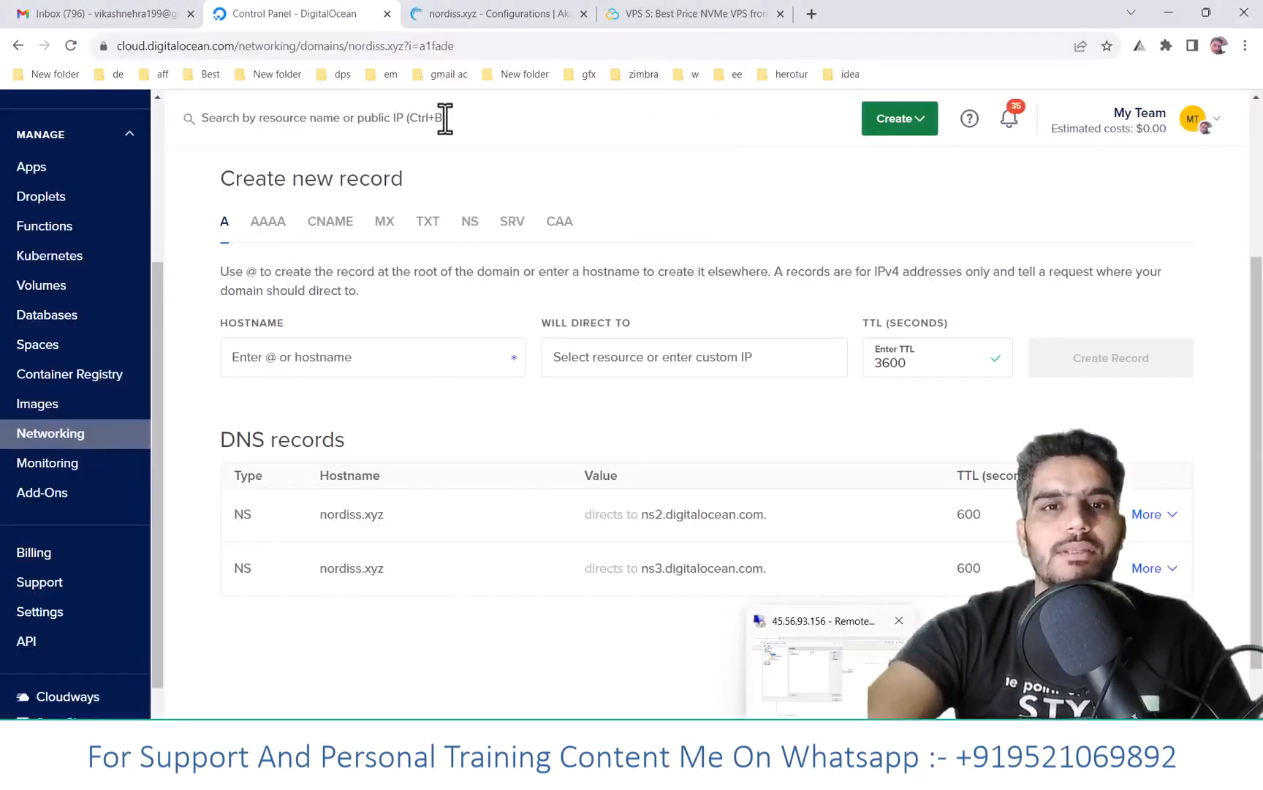
pyautogui.click(462, 18)
pyautogui.click(693, 256)
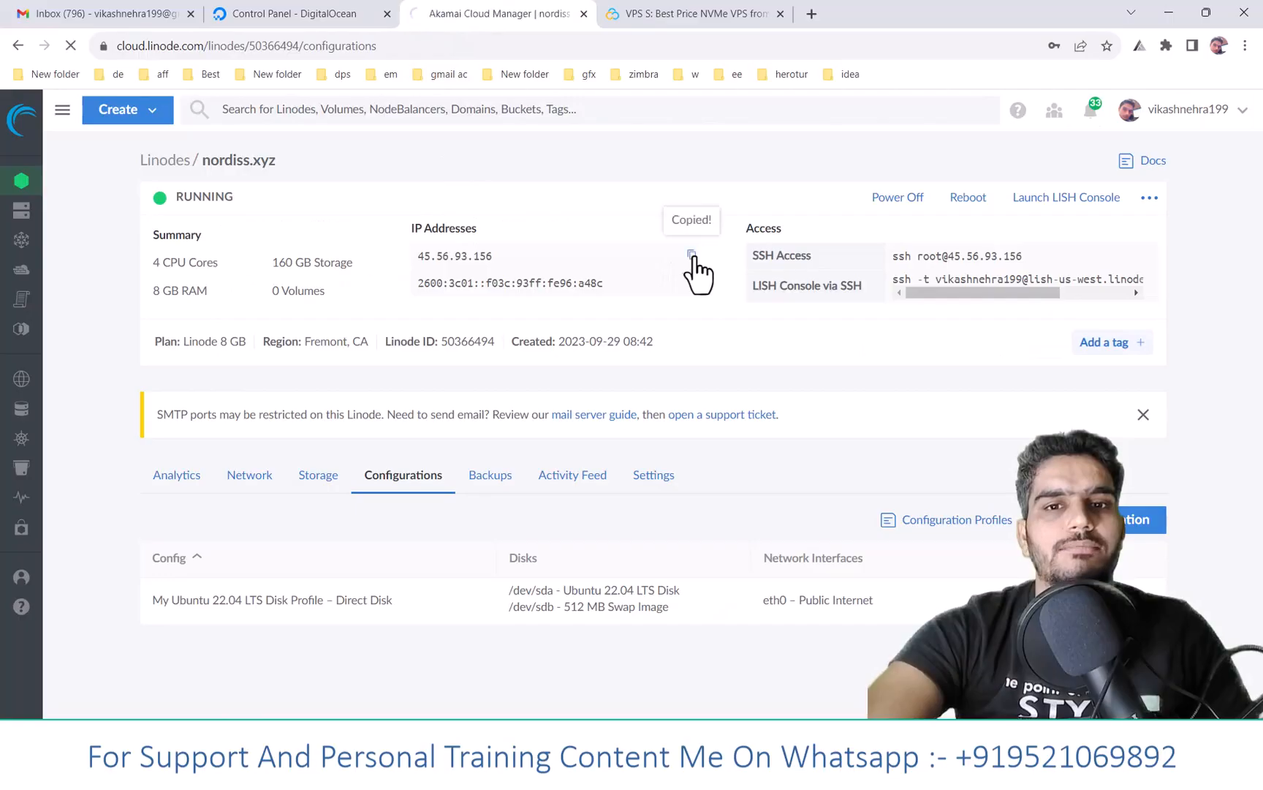
pyautogui.click(322, 16)
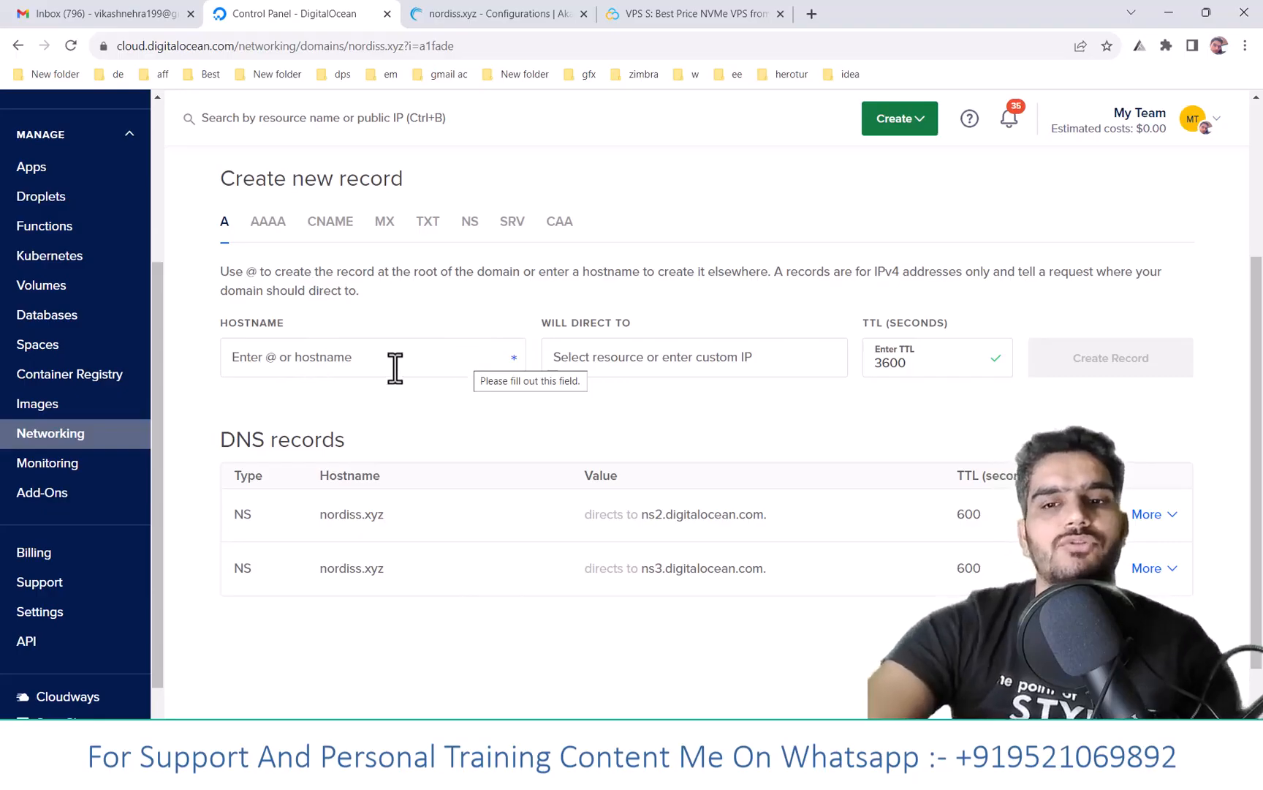
pyautogui.click(329, 358)
pyautogui.write('@')
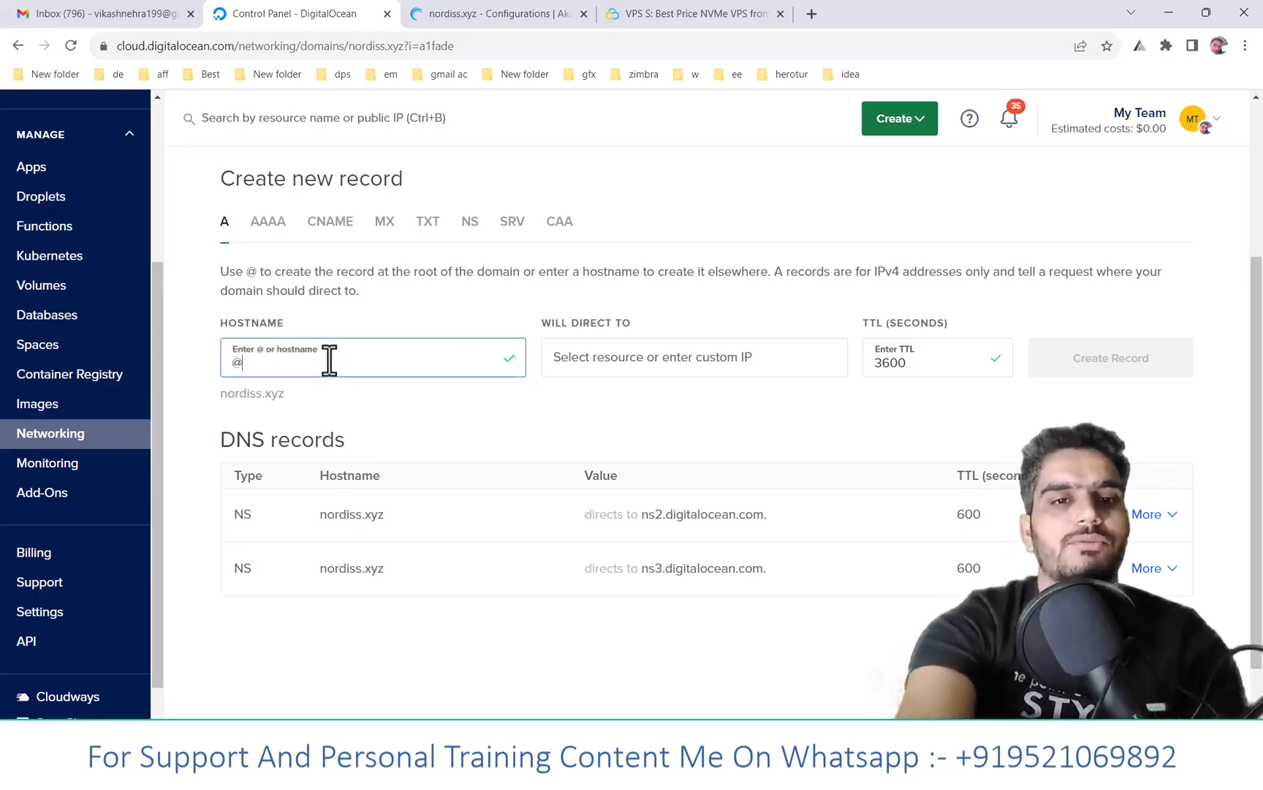
pyautogui.click(586, 357)
pyautogui.hotkey('ctrl', 'v')
pyautogui.moveTo(913, 358); pyautogui.dragTo(862, 358)
pyautogui.write('60')
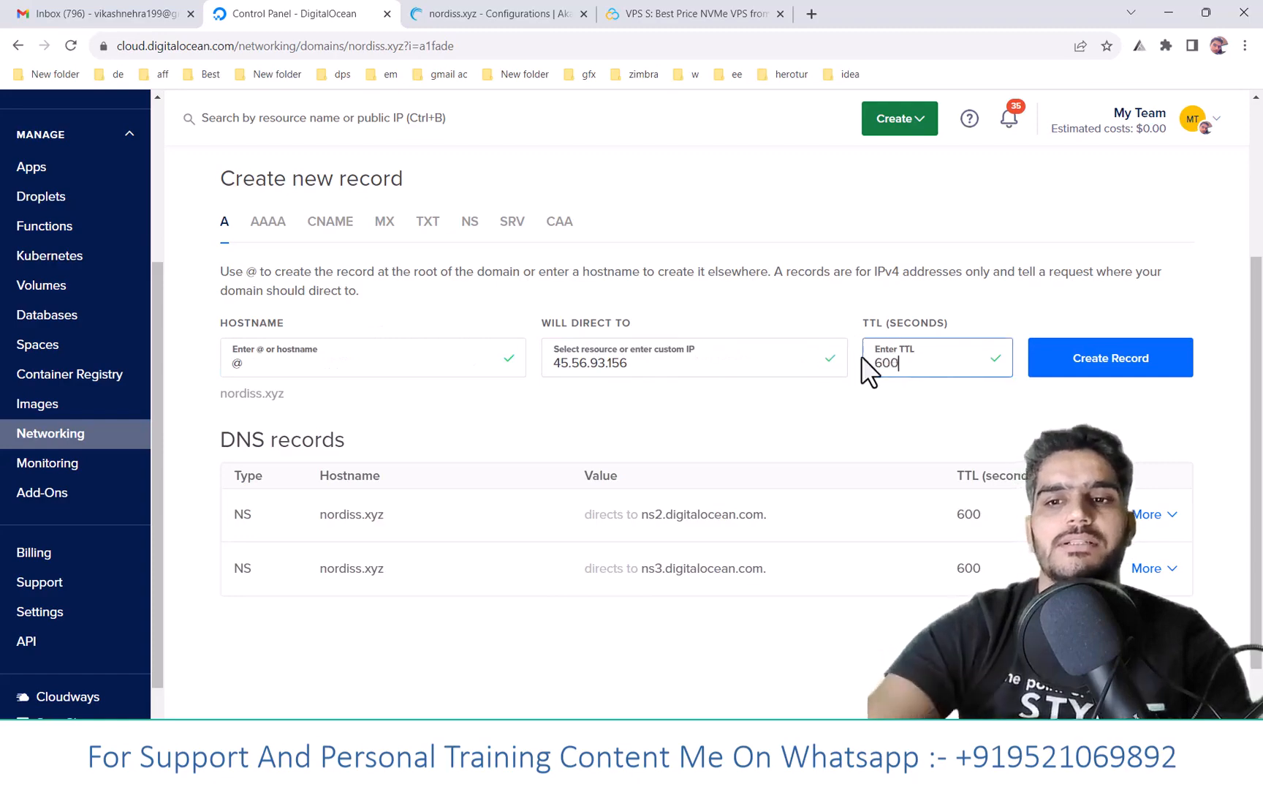
pyautogui.click(1174, 362)
pyautogui.click(339, 363)
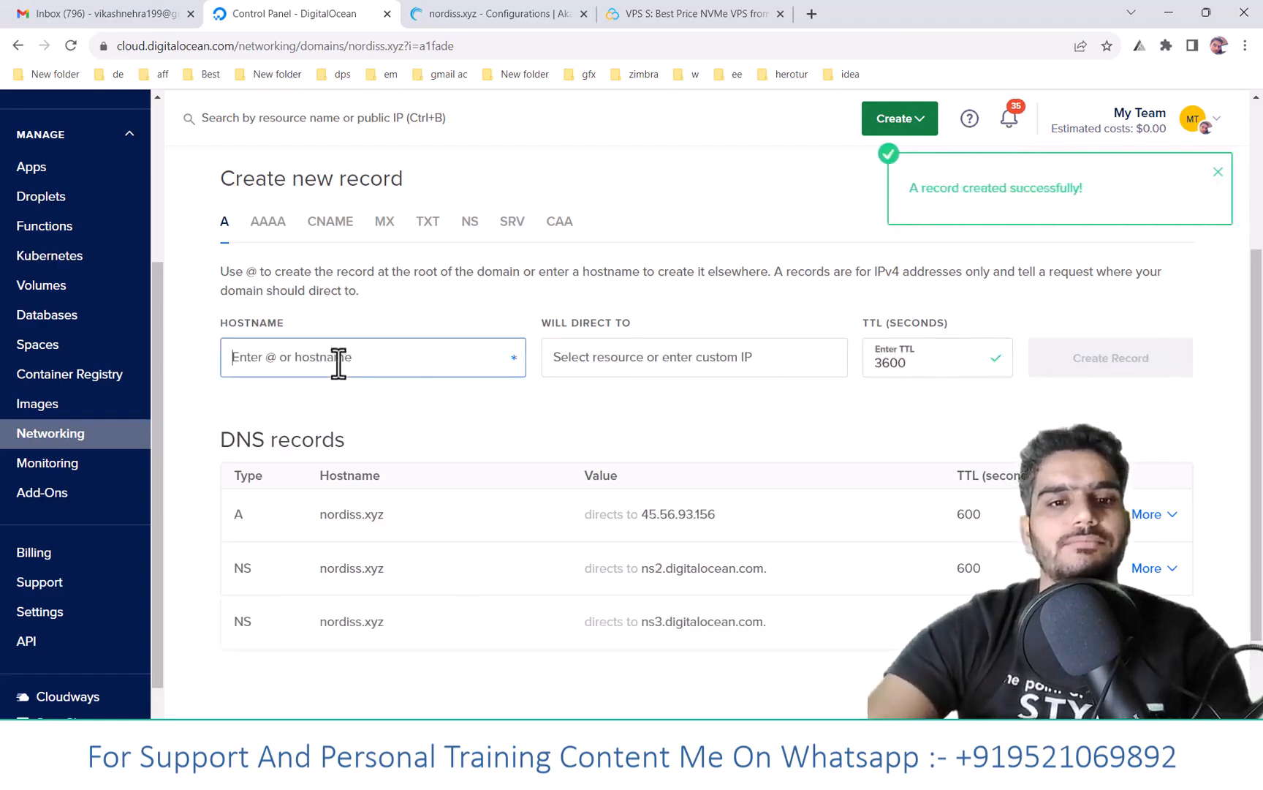
pyautogui.write('www')
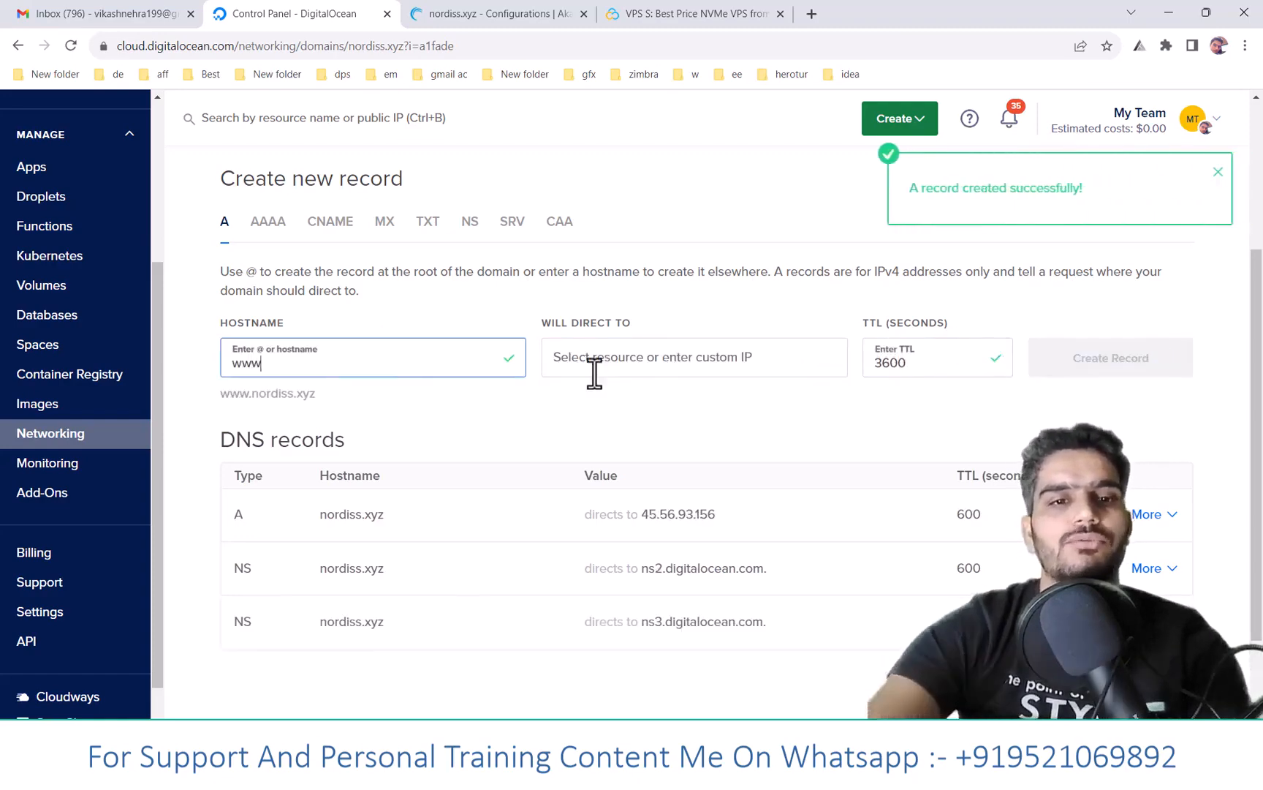
pyautogui.click(680, 362)
pyautogui.hotkey('ctrl', 'v')
pyautogui.doubleClick(906, 362)
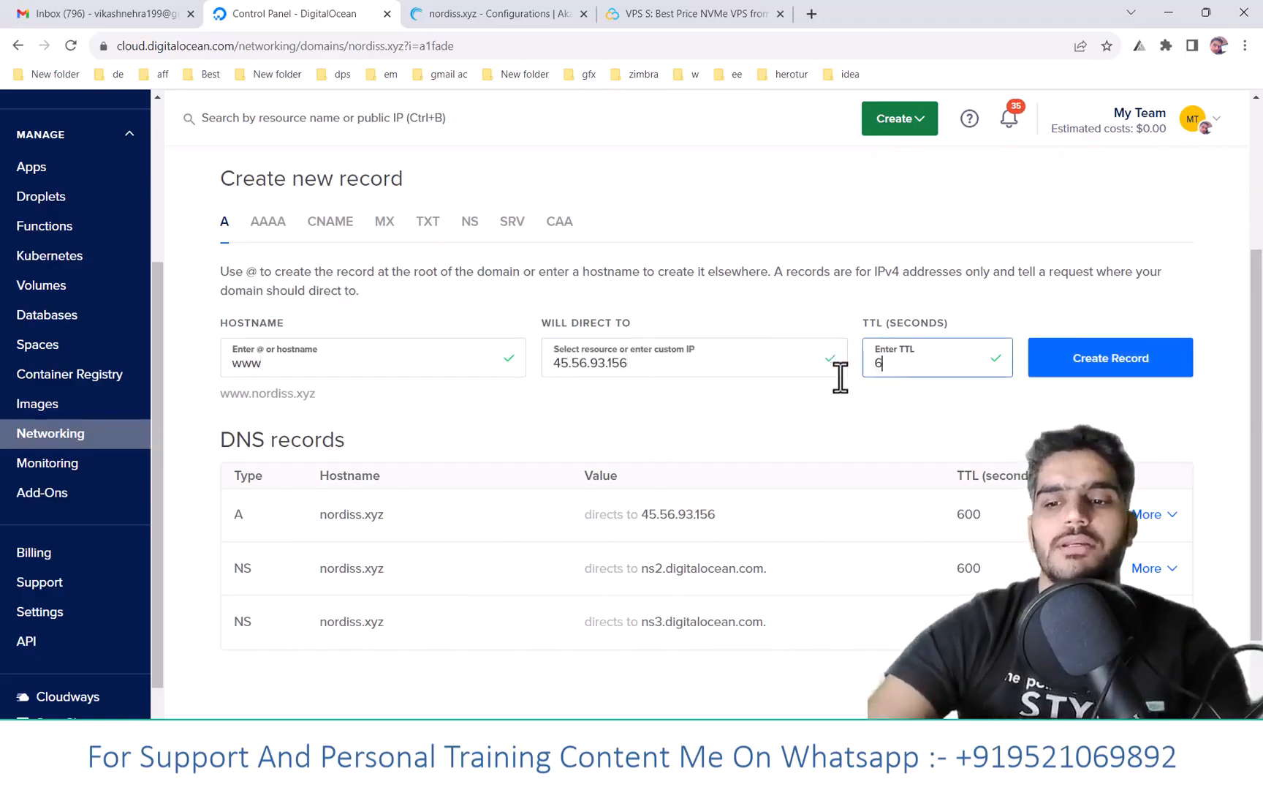
pyautogui.click(1097, 370)
pyautogui.click(301, 362)
pyautogui.write('mai')
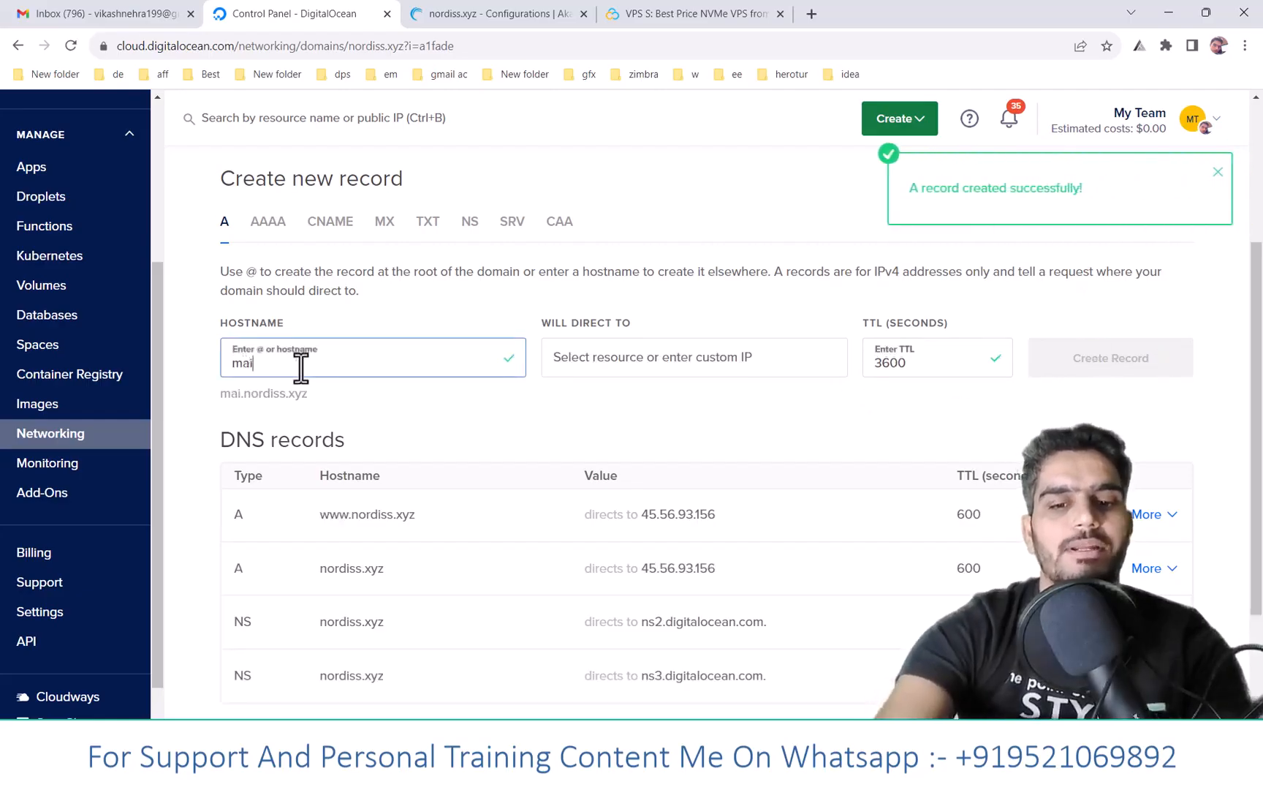
pyautogui.click(727, 362)
pyautogui.hotkey('ctrl', 'v')
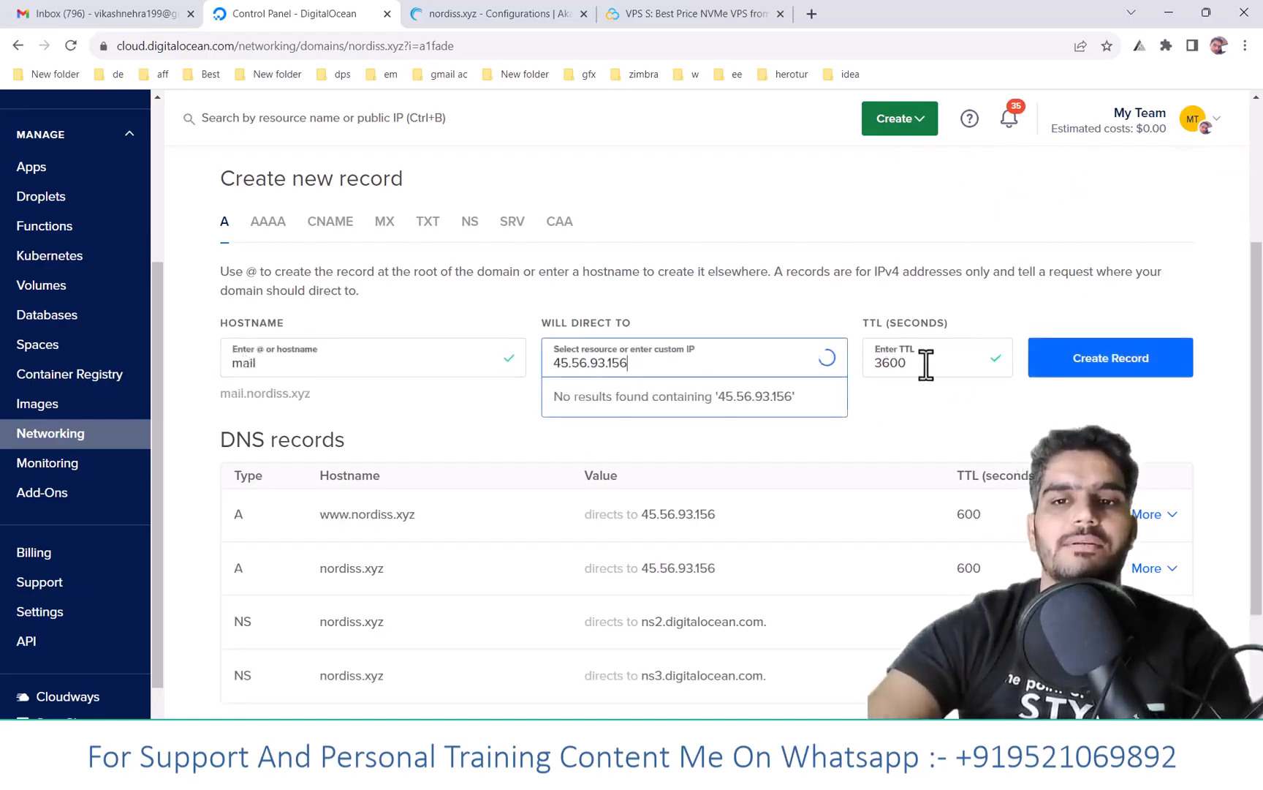
pyautogui.moveTo(919, 363); pyautogui.dragTo(882, 364)
pyautogui.press('BackSpace')
pyautogui.press('BackSpace')
pyautogui.write('600')
pyautogui.click(1125, 372)
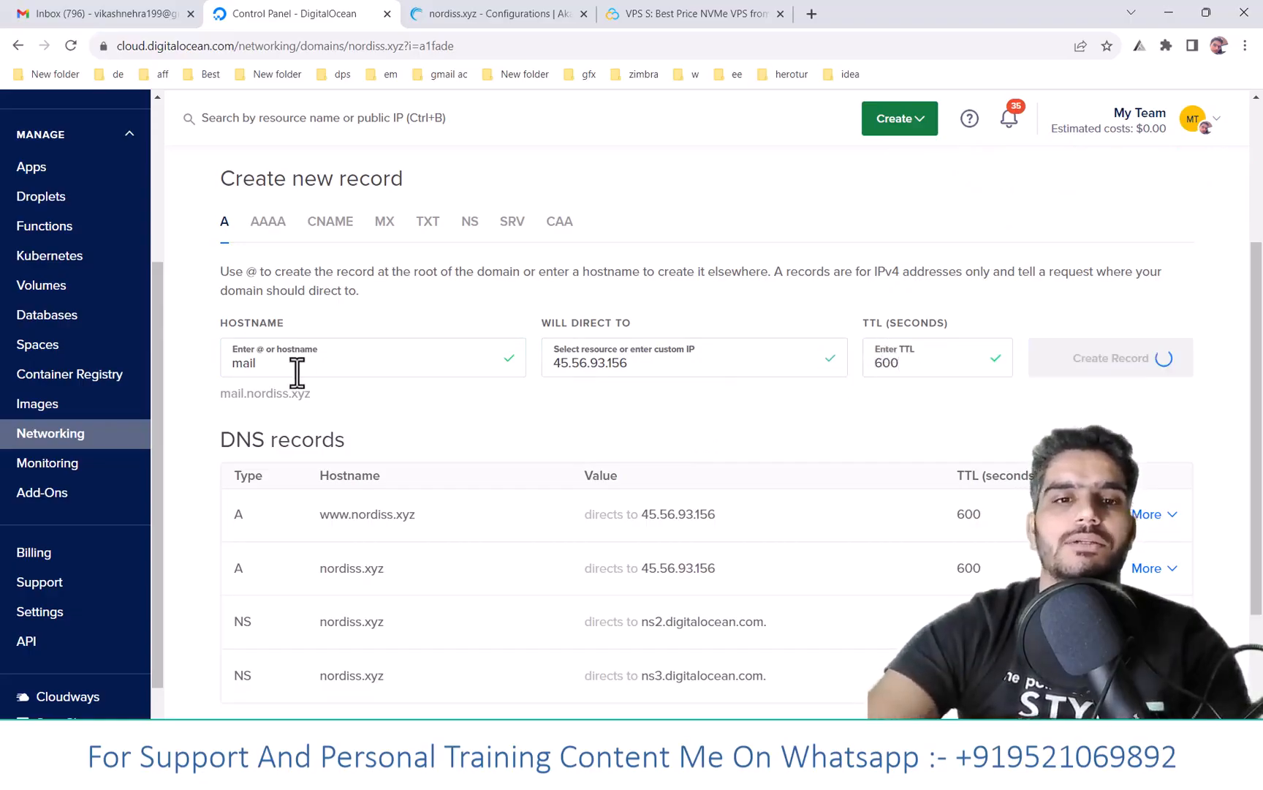
pyautogui.click(295, 364)
pyautogui.write('ww')
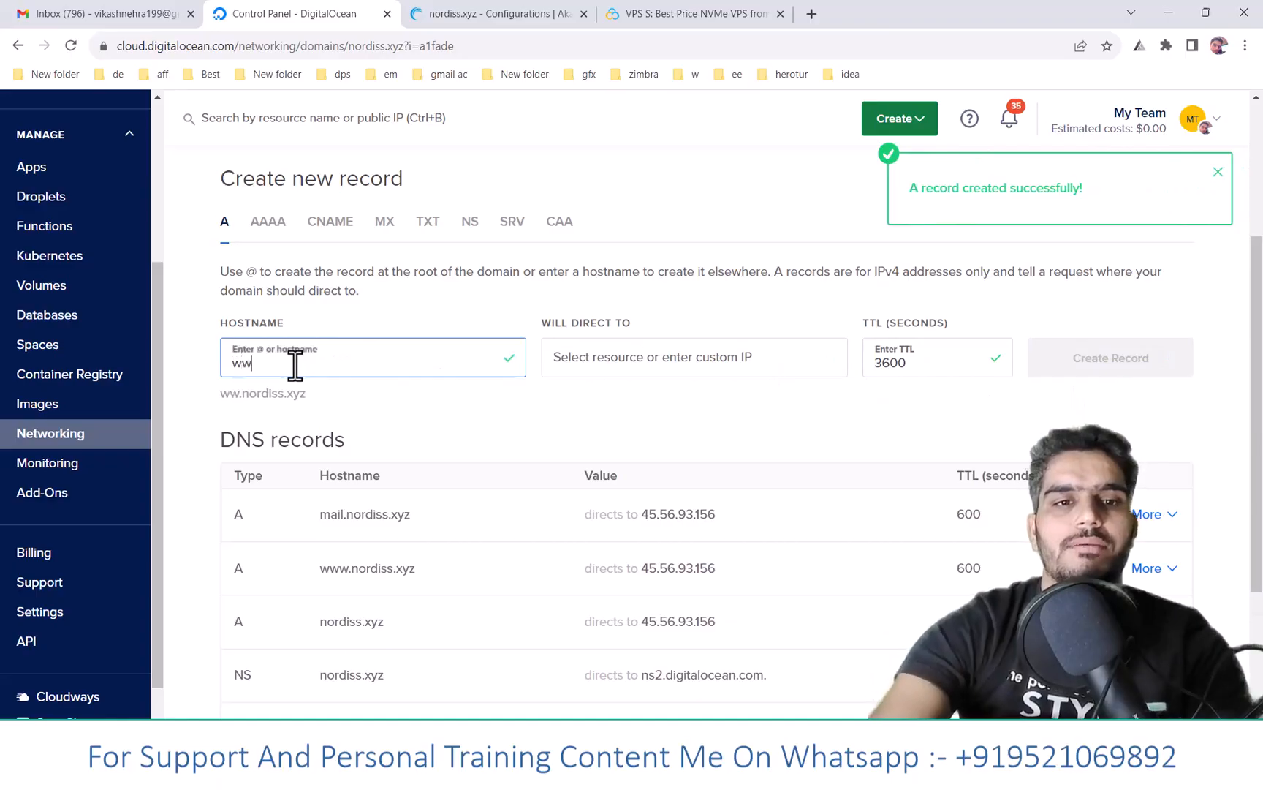
pyautogui.write('w.mai')
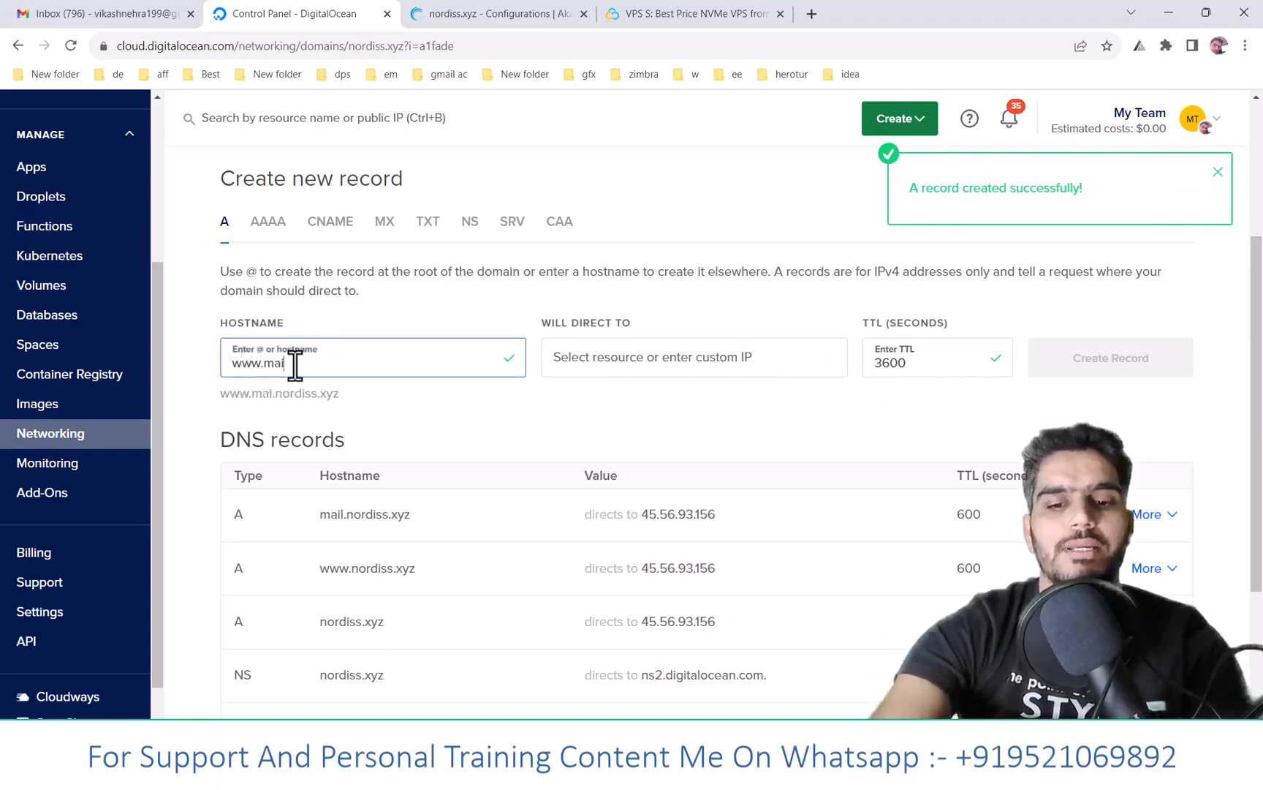
pyautogui.write('l')
pyautogui.click(671, 361)
pyautogui.hotkey('ctrl', 'v')
pyautogui.moveTo(915, 362); pyautogui.dragTo(849, 368)
pyautogui.write('600')
pyautogui.click(1101, 356)
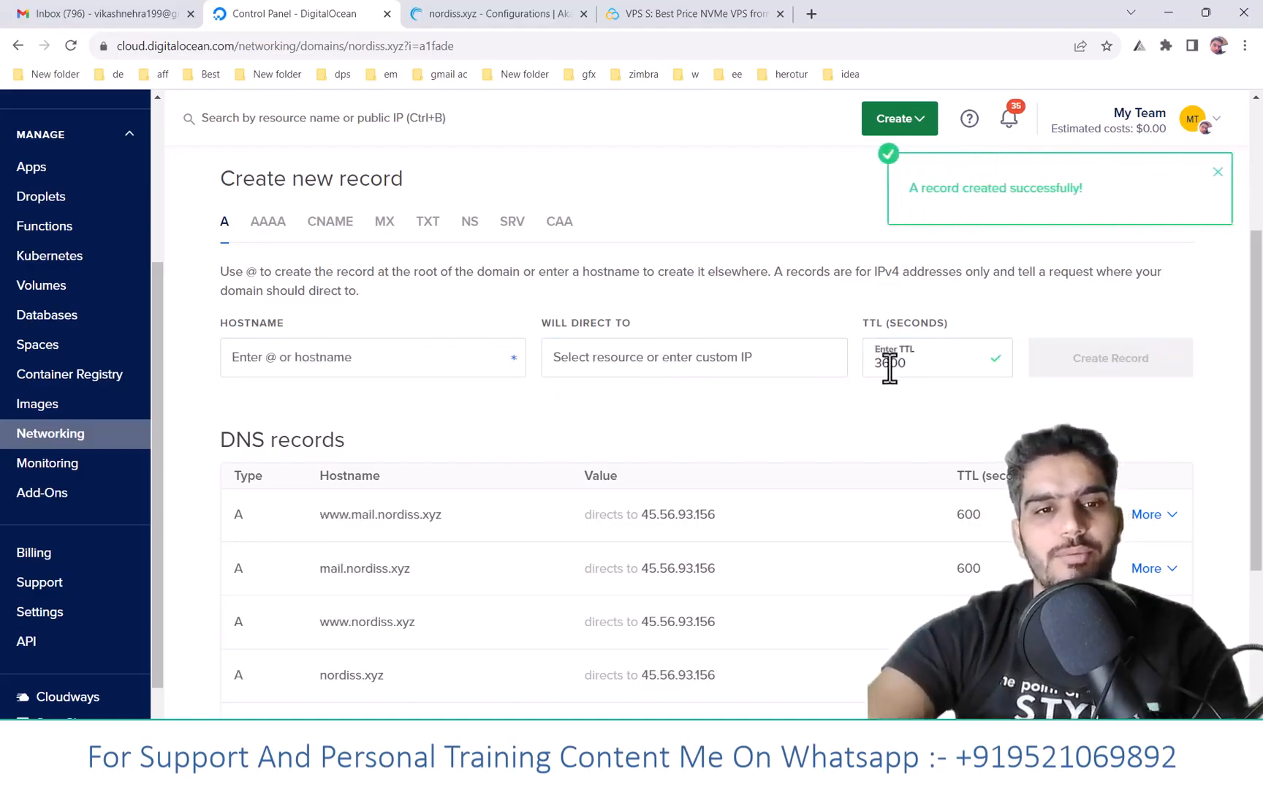
pyautogui.scroll(-3, 506, 413)
pyautogui.scroll(2, 504, 425)
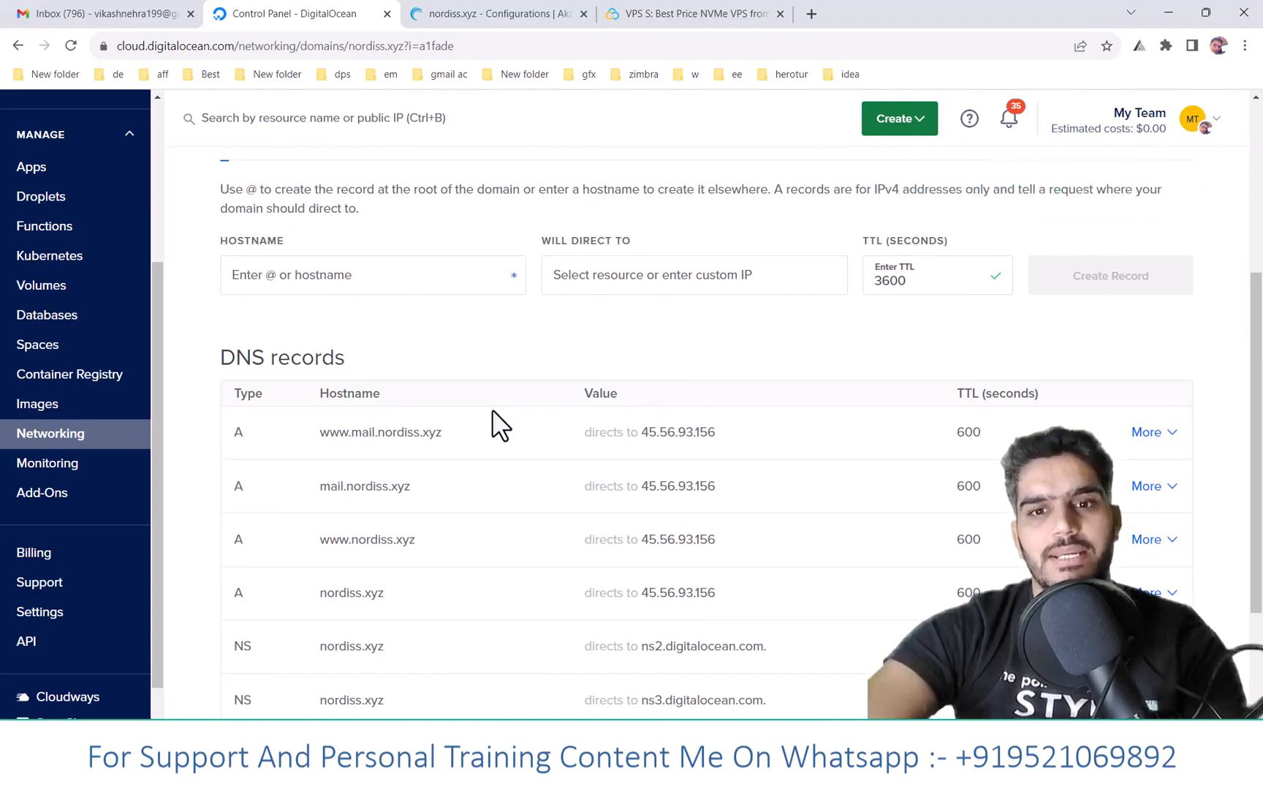
# - Copy the SPF line from the notes and paste it into a new TXT record value
pyautogui.click(615, 769)
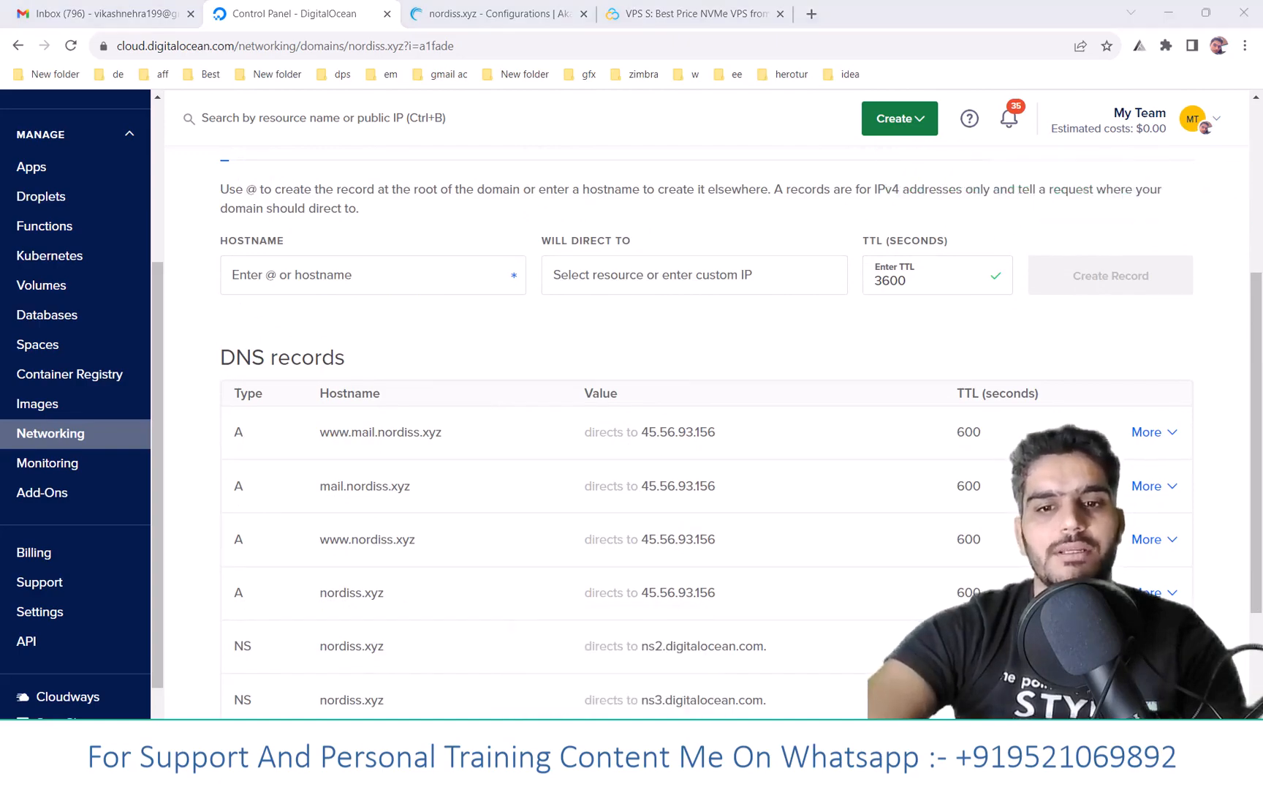
pyautogui.moveTo(822, 172); pyautogui.dragTo(824, 139)
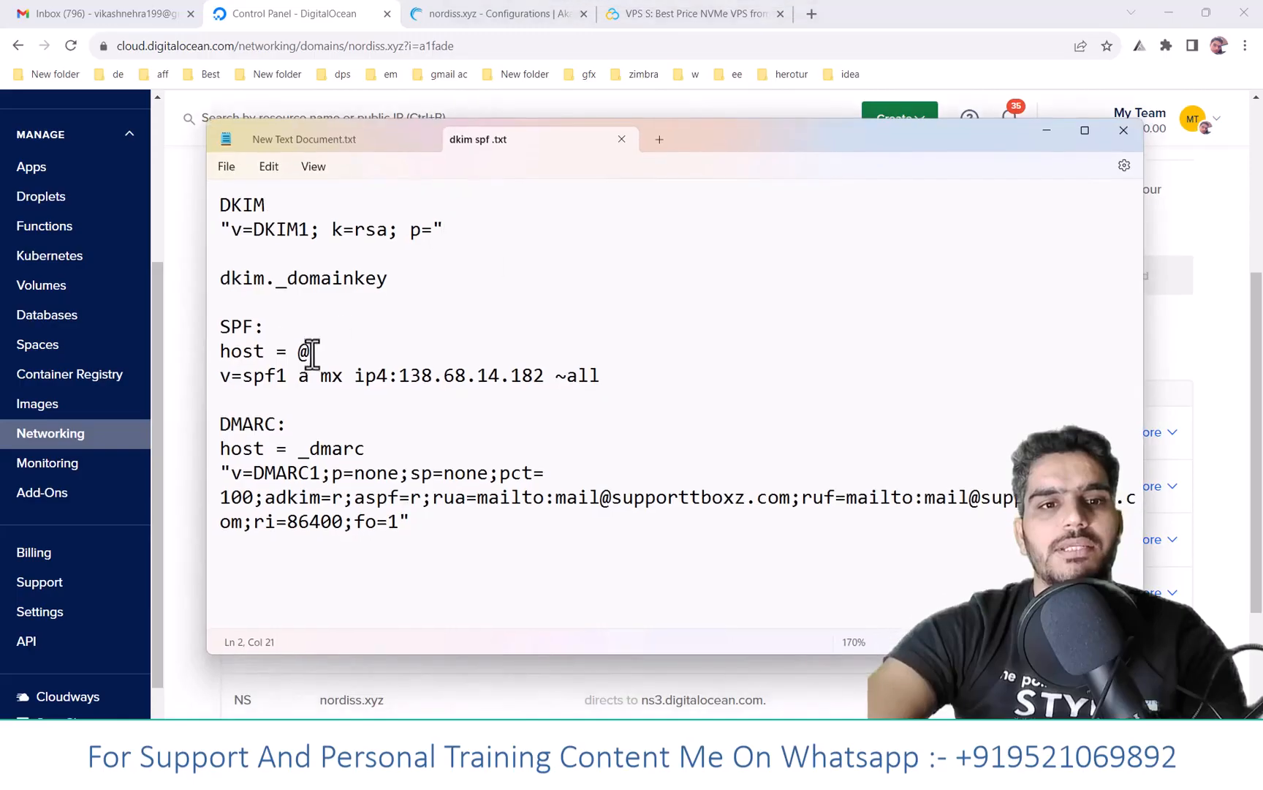
pyautogui.tripleClick(212, 380)
pyautogui.hotkey('ctrl', 'c')
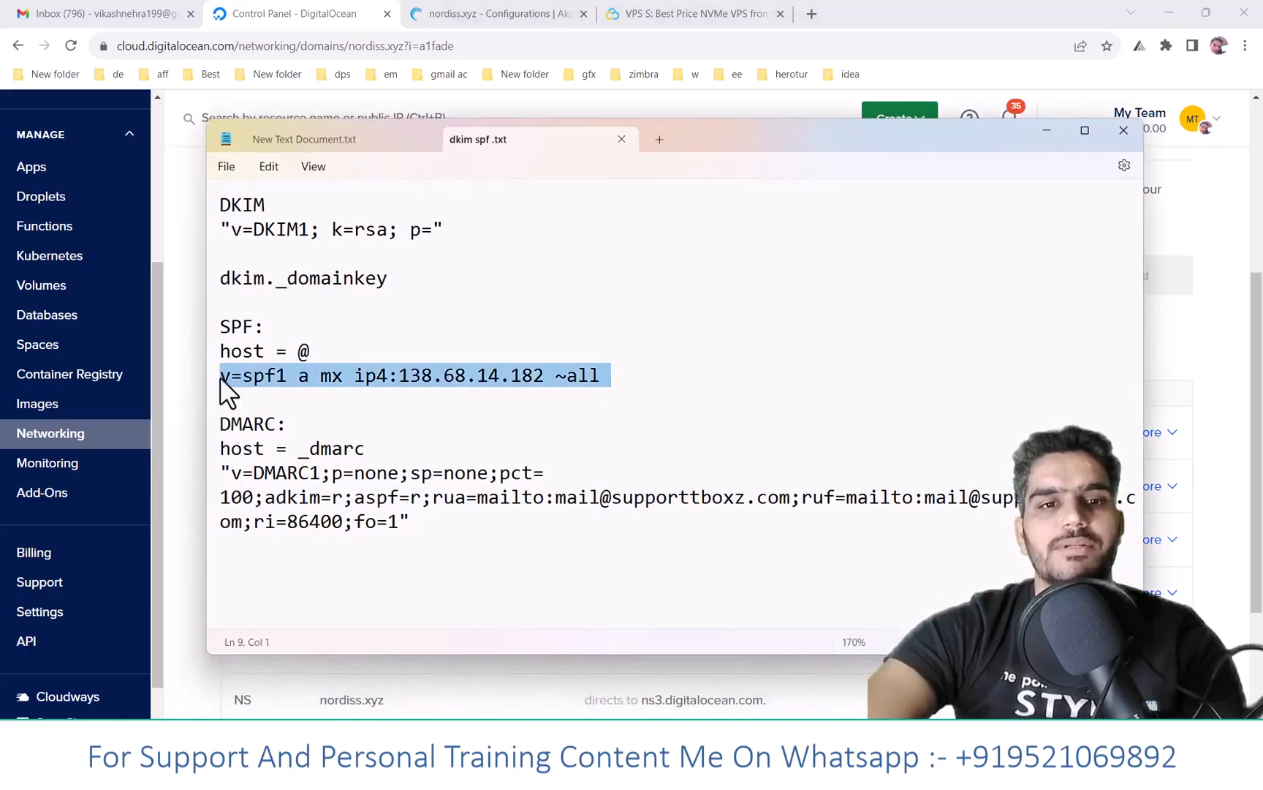
pyautogui.click(178, 413)
pyautogui.scroll(3, 344, 318)
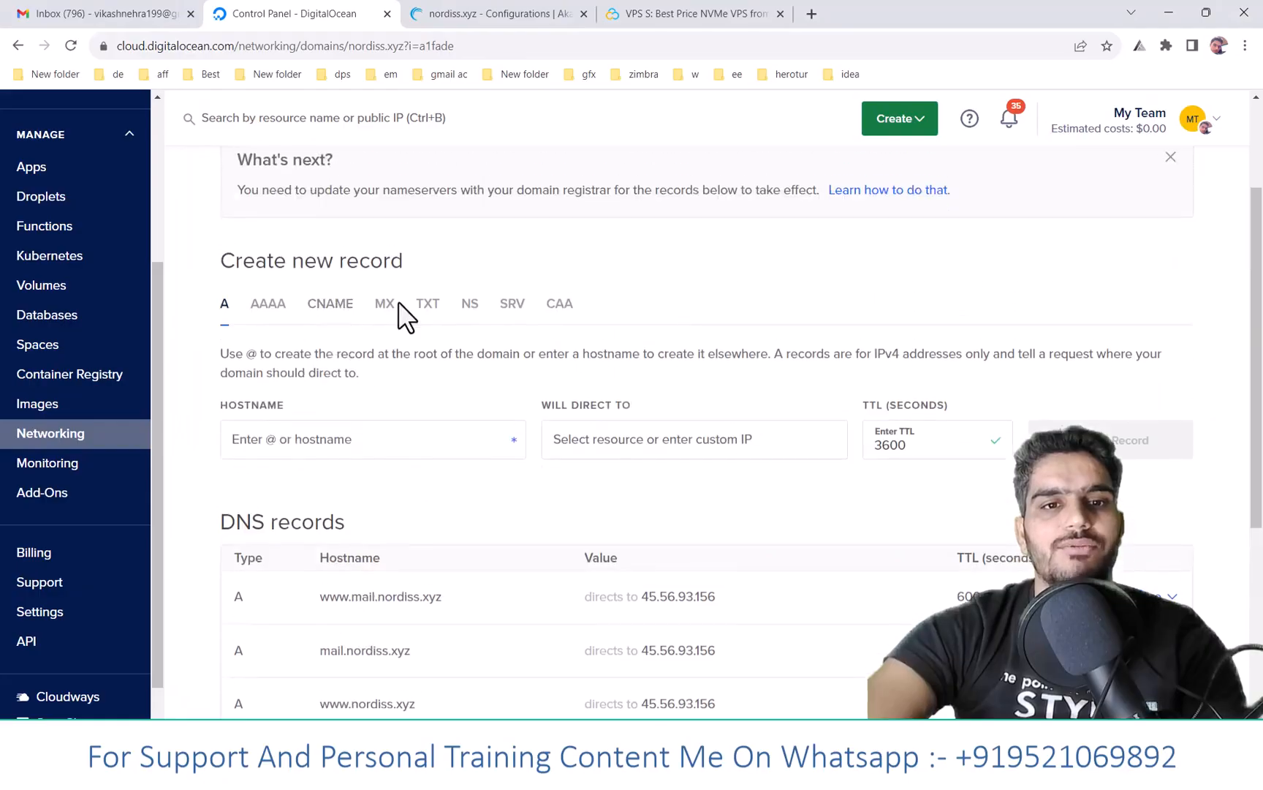
pyautogui.click(428, 311)
pyautogui.scroll(-1, 446, 330)
pyautogui.click(286, 343)
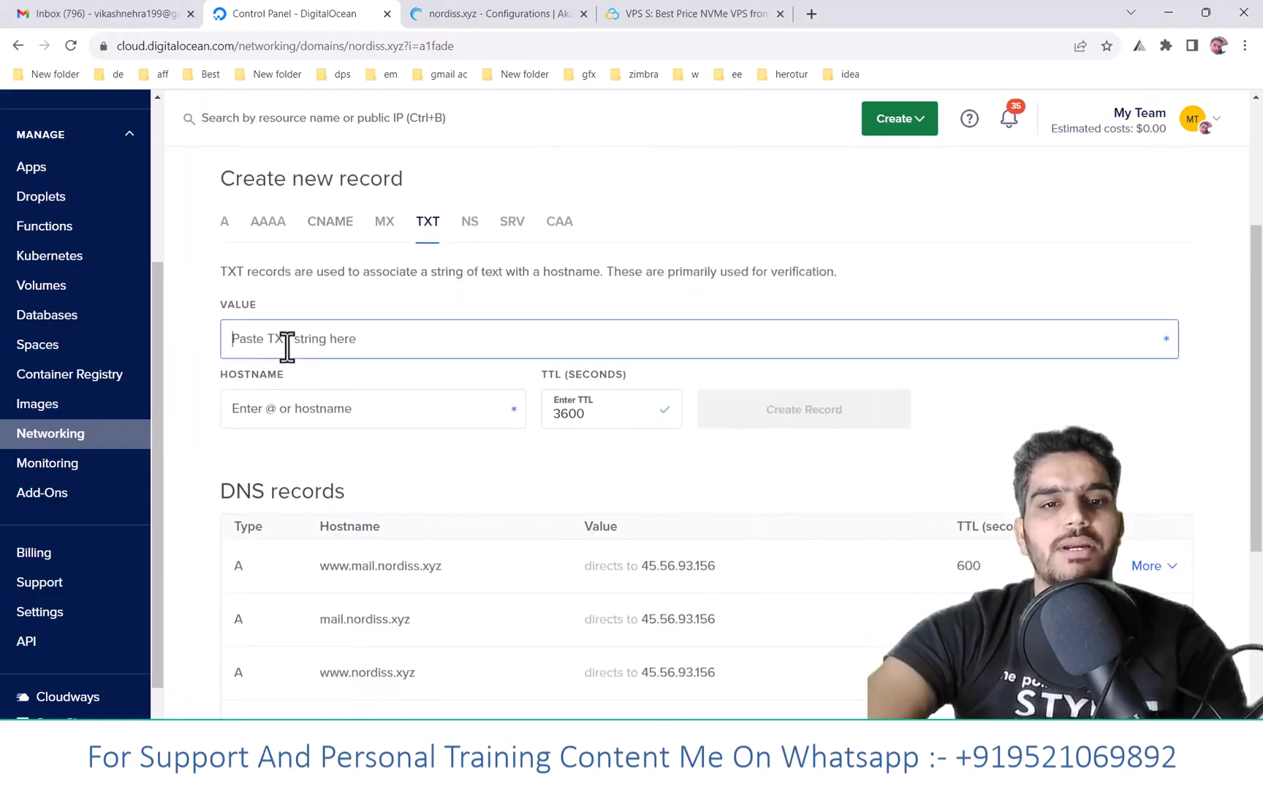
pyautogui.hotkey('ctrl', 'v')
# - Change the SPF IP to 45.56.93.156, set hostname @ and TTL 600, and create the record
pyautogui.scroll(-1, 700, 524)
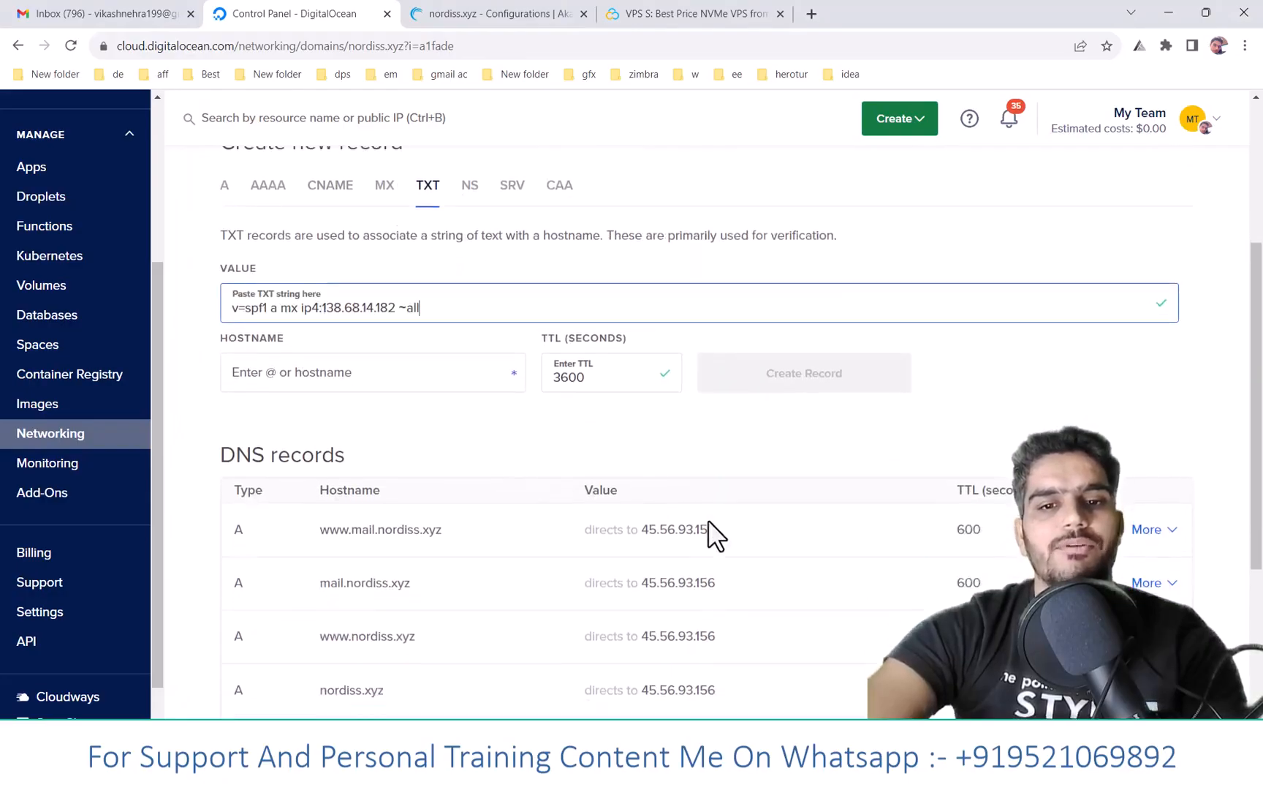
pyautogui.moveTo(321, 262); pyautogui.dragTo(392, 261)
pyautogui.write('45.56.93.156')
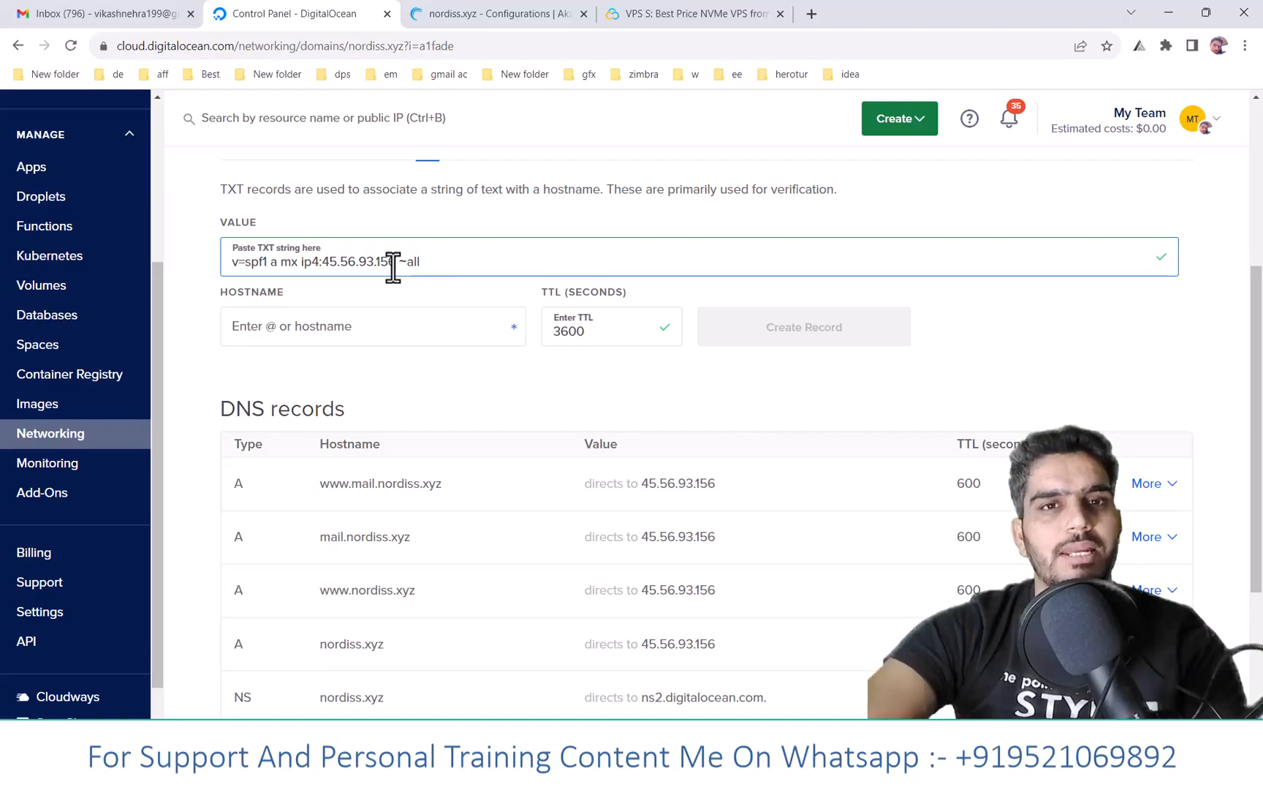
pyautogui.click(354, 326)
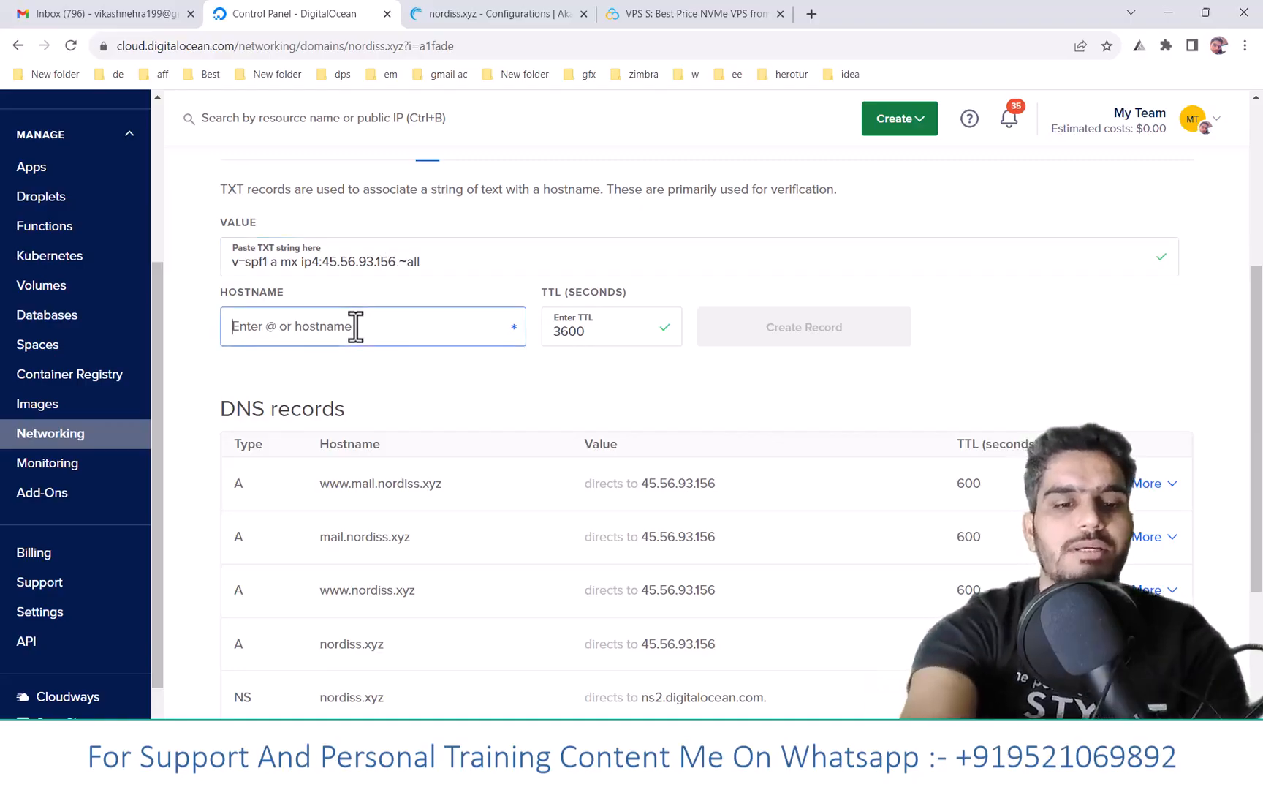
pyautogui.write('@')
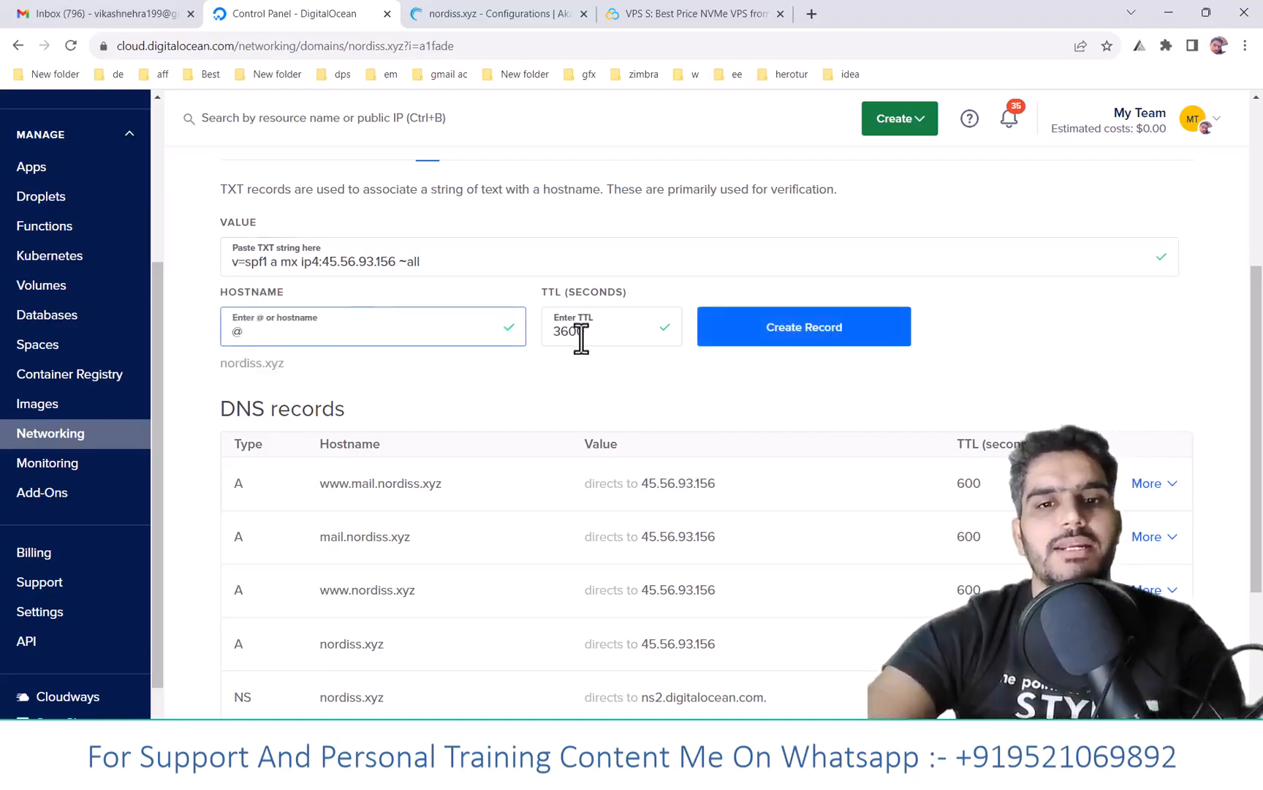
pyautogui.moveTo(579, 333); pyautogui.dragTo(516, 331)
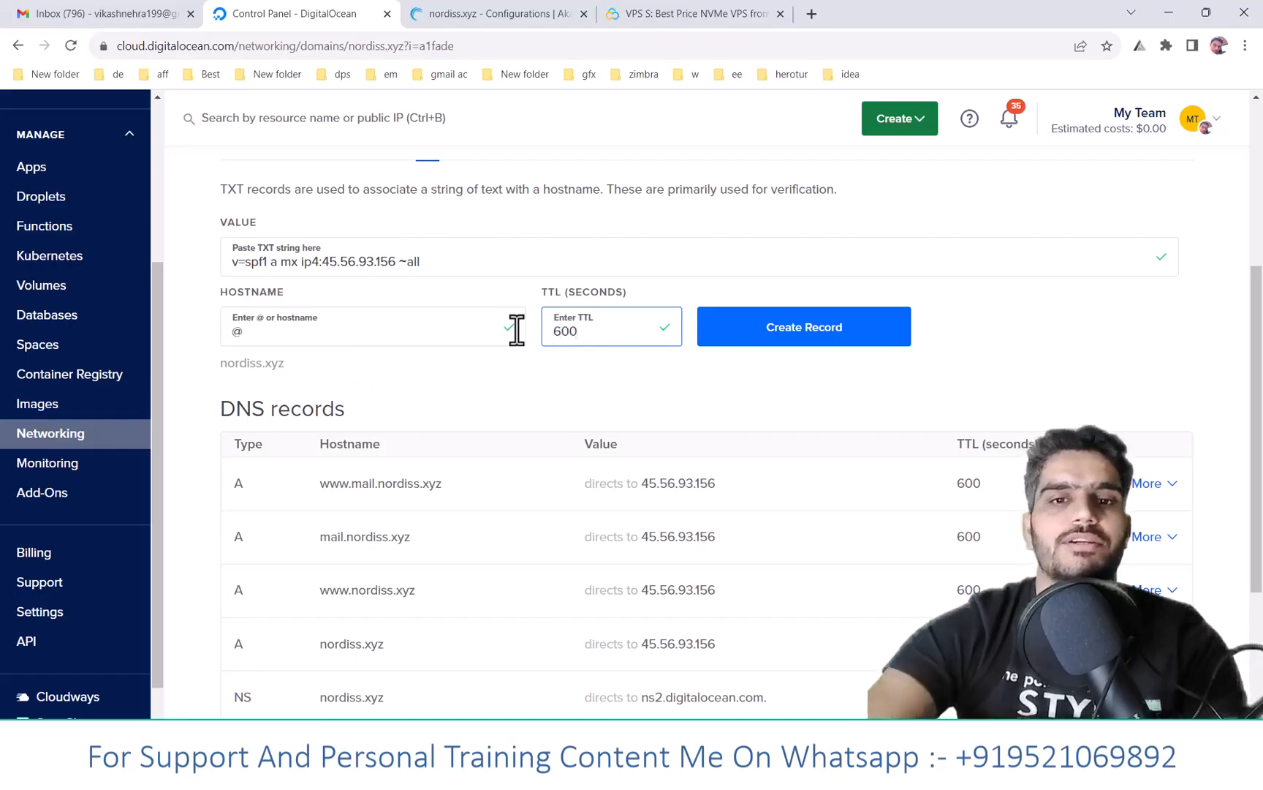
pyautogui.click(851, 340)
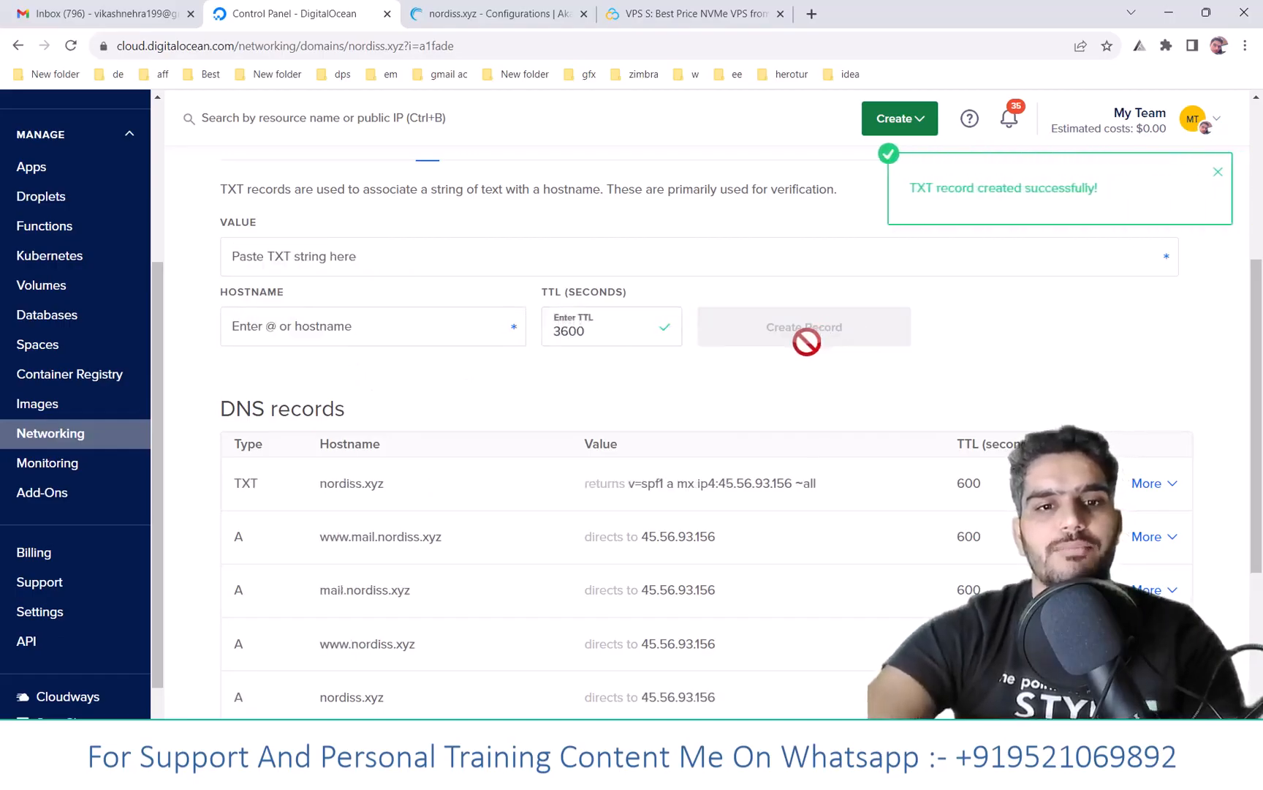
pyautogui.hotkey('alt', 'Tab')
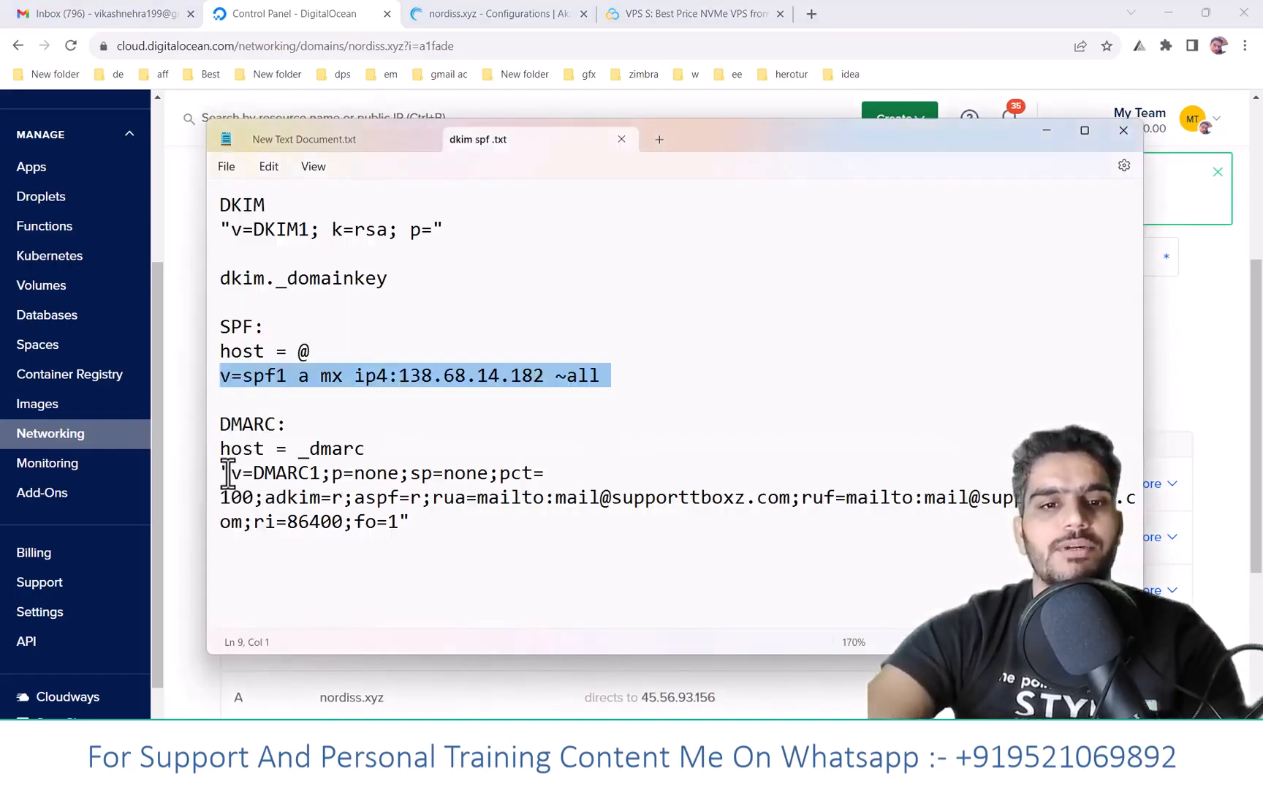
# - Paste the DMARC value into a new TXT record, replacing both reporting domains with nordiss.xyz
pyautogui.moveTo(222, 472); pyautogui.dragTo(411, 522)
pyautogui.hotkey('ctrl', 'c')
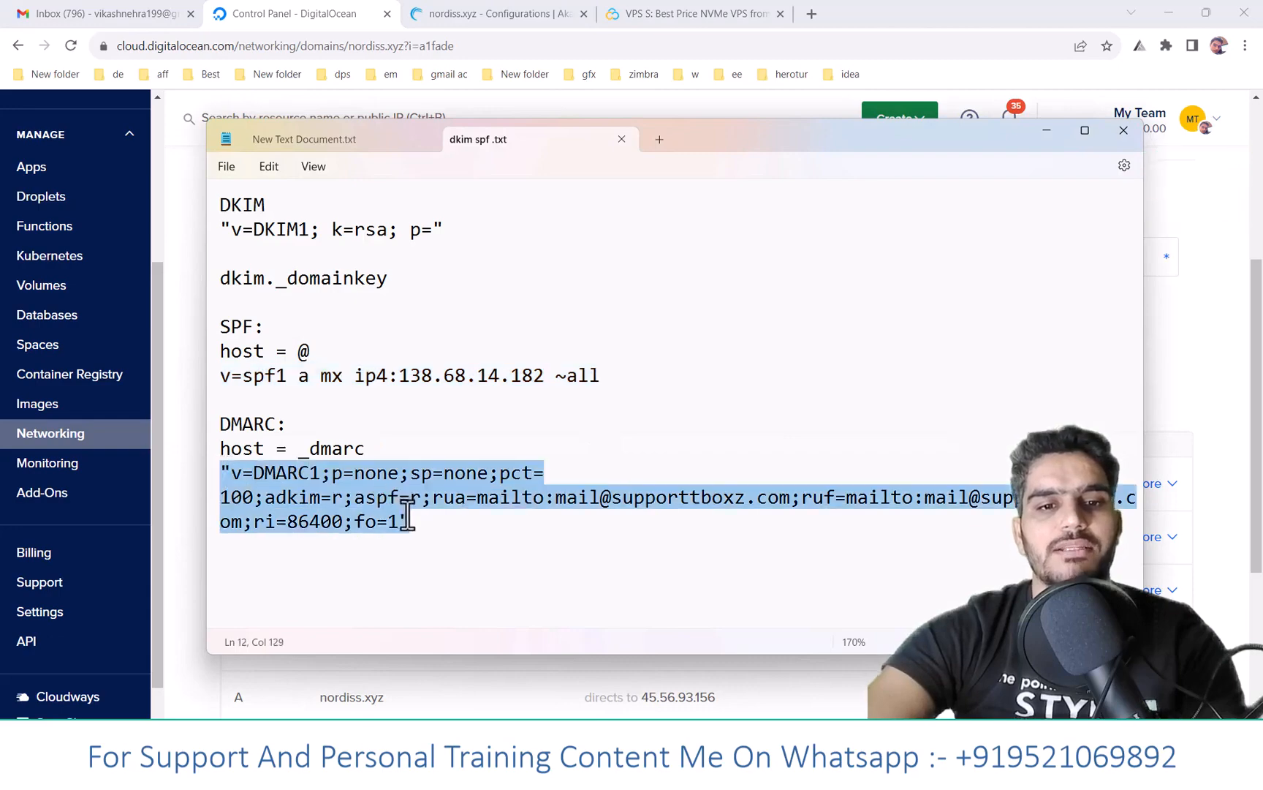
pyautogui.click(1220, 358)
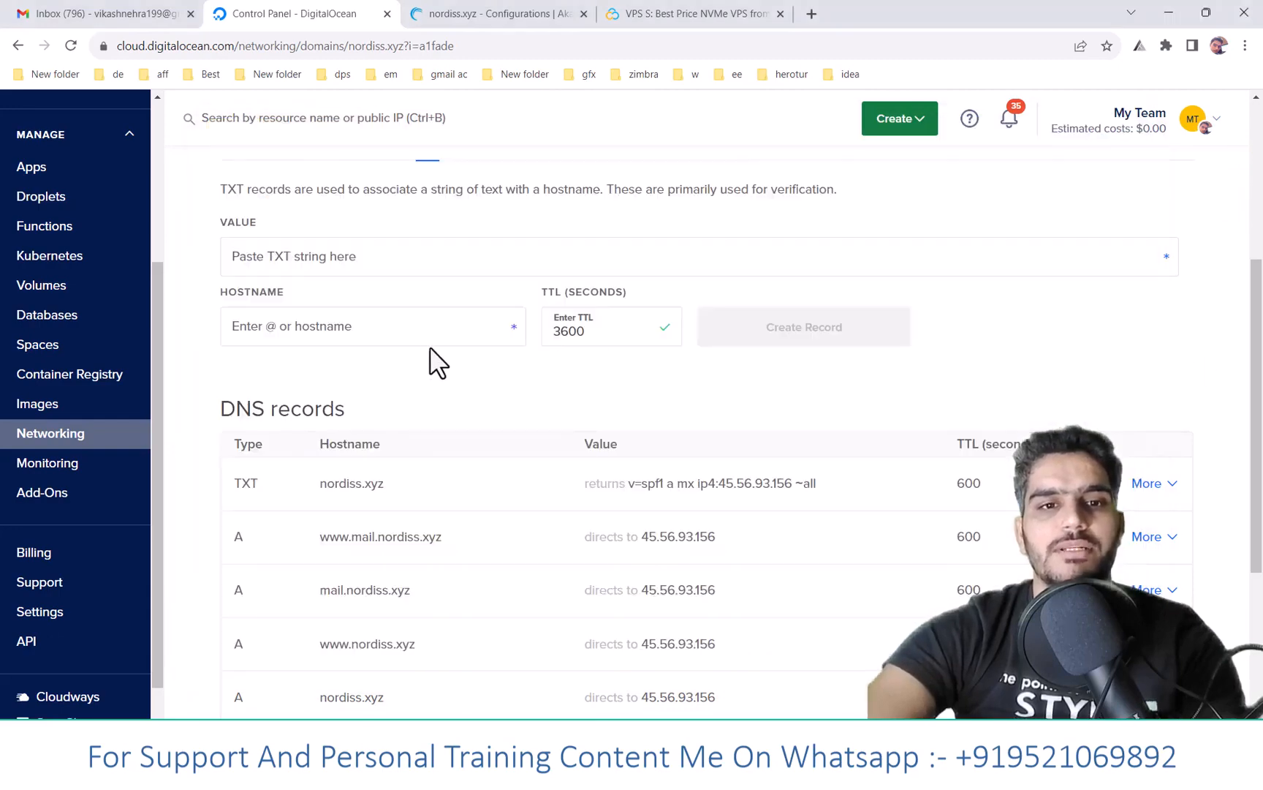
pyautogui.scroll(2, 326, 279)
pyautogui.click(361, 420)
pyautogui.hotkey('ctrl', 'v')
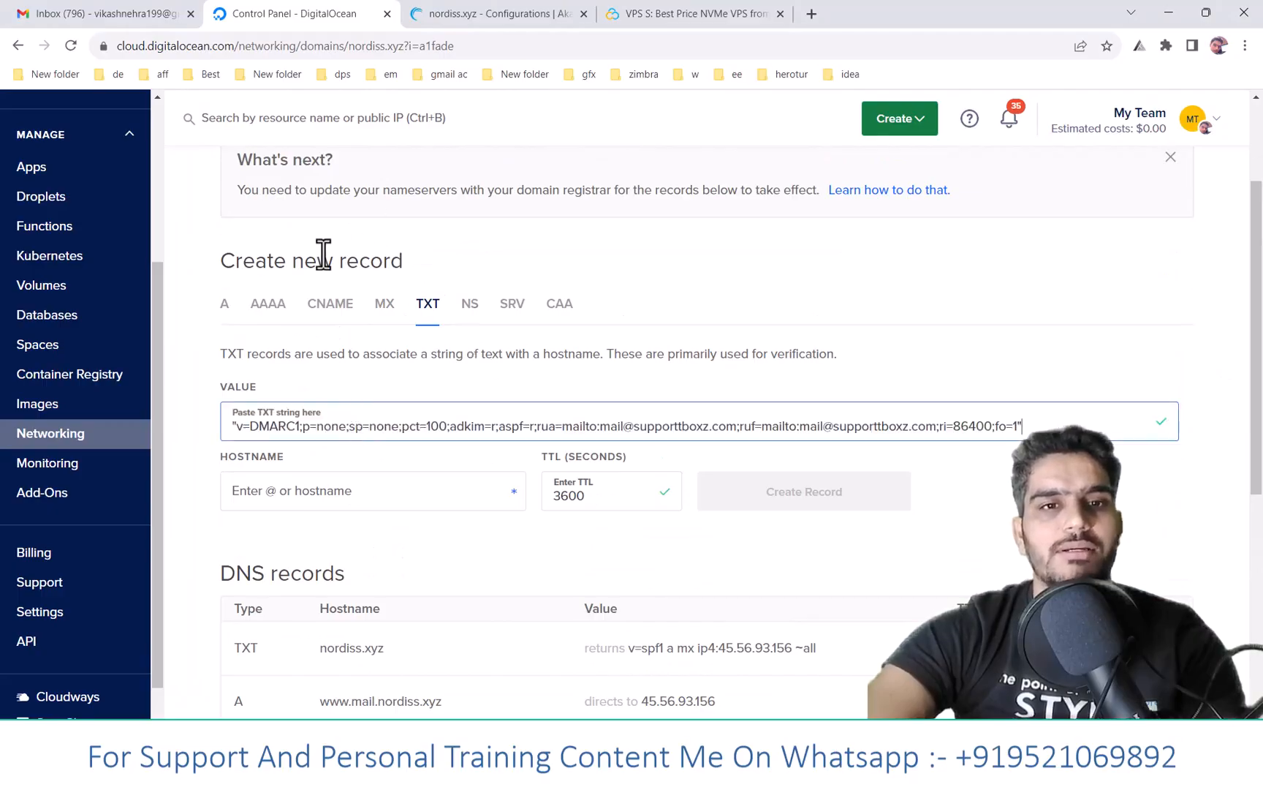
pyautogui.scroll(2, 307, 234)
pyautogui.scroll(1, 254, 198)
pyautogui.moveTo(221, 218); pyautogui.dragTo(371, 218)
pyautogui.hotkey('ctrl', 'c')
pyautogui.scroll(-3, 614, 329)
pyautogui.moveTo(633, 426); pyautogui.dragTo(884, 427)
pyautogui.hotkey('ctrl', 'v')
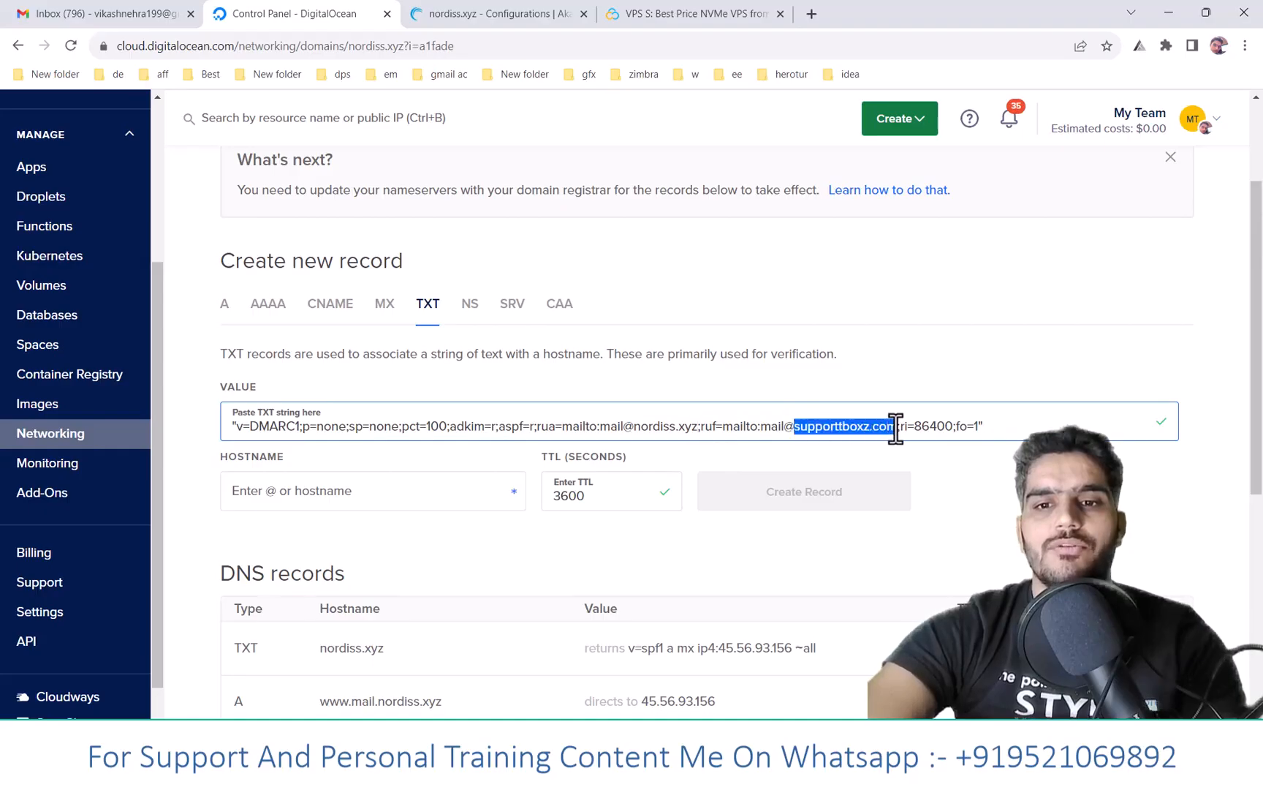
pyautogui.hotkey('ctrl', 'v')
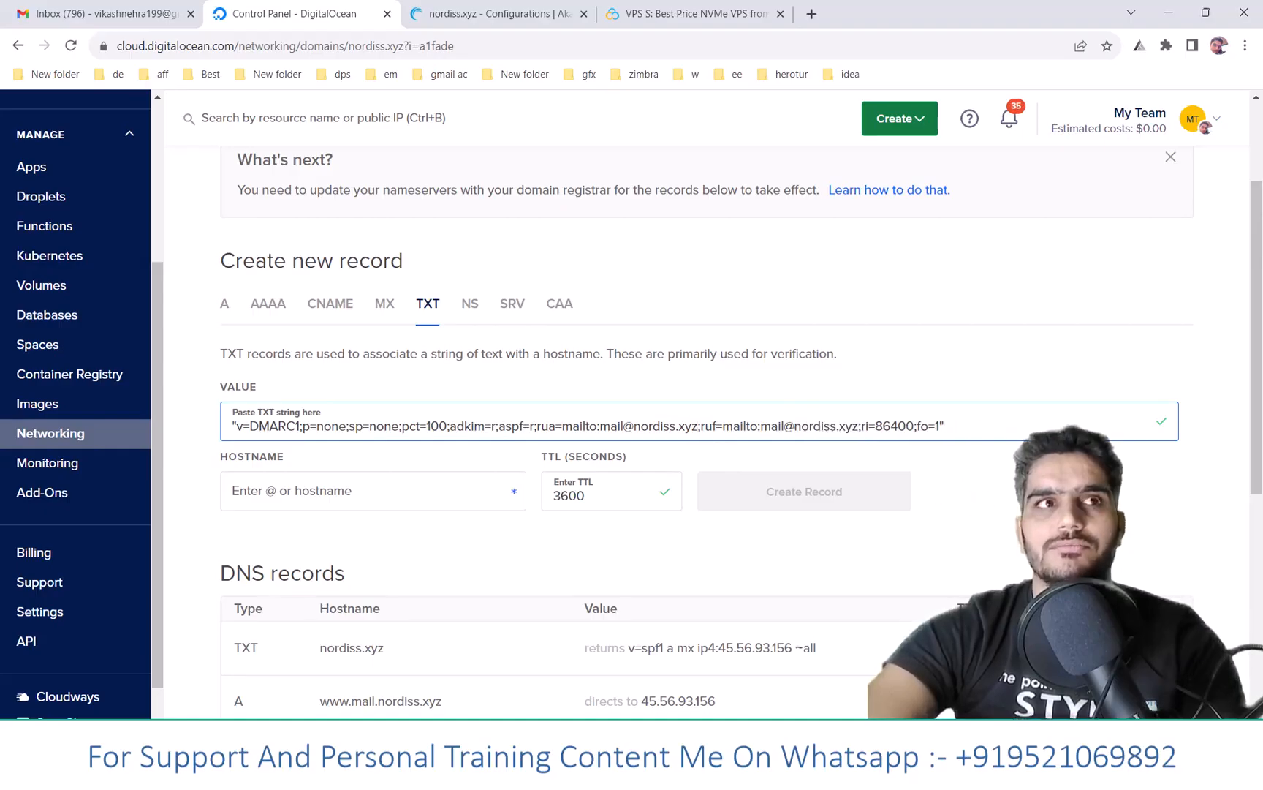
# - Set the record's hostname to _dmarc and TTL to 600, and create it
pyautogui.click(370, 485)
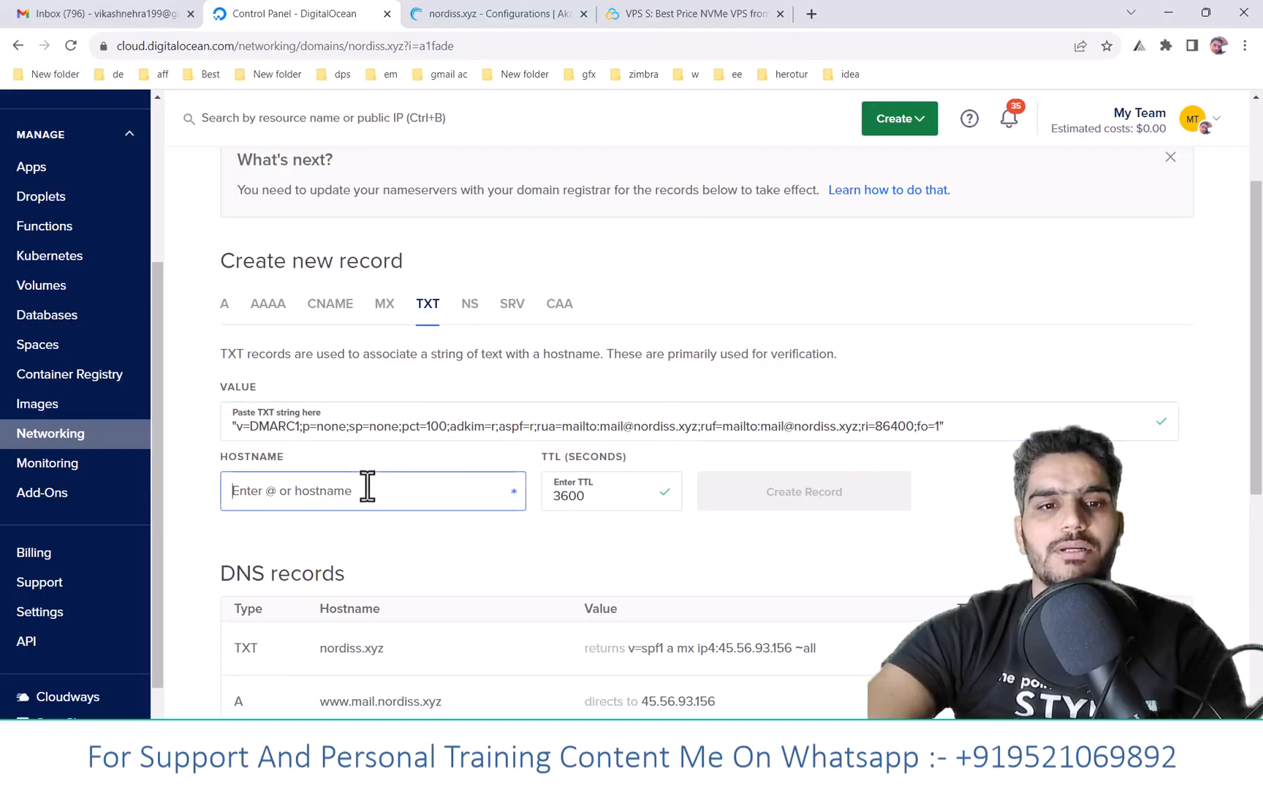
pyautogui.hotkey('alt', 'Tab')
pyautogui.moveTo(299, 448); pyautogui.dragTo(364, 451)
pyautogui.hotkey('alt', 'Tab')
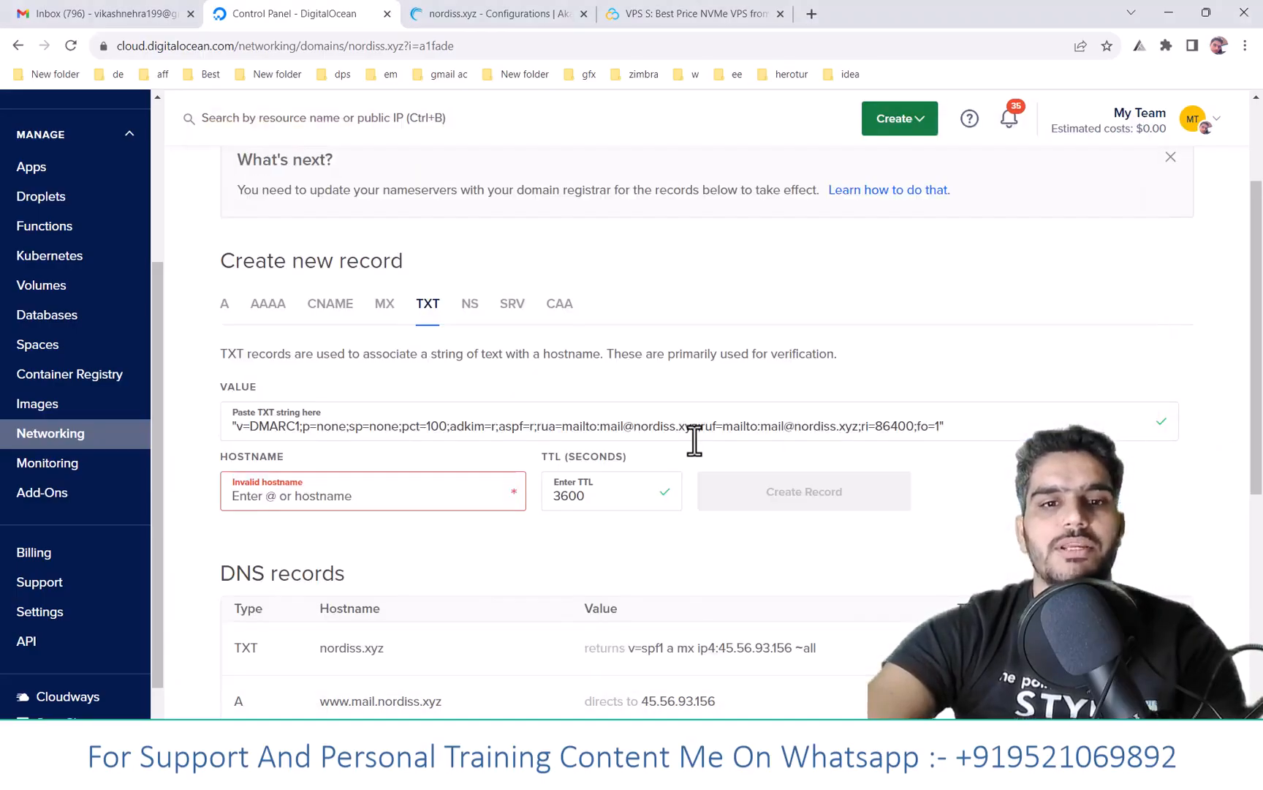
pyautogui.write('_dmarc')
pyautogui.doubleClick(592, 504)
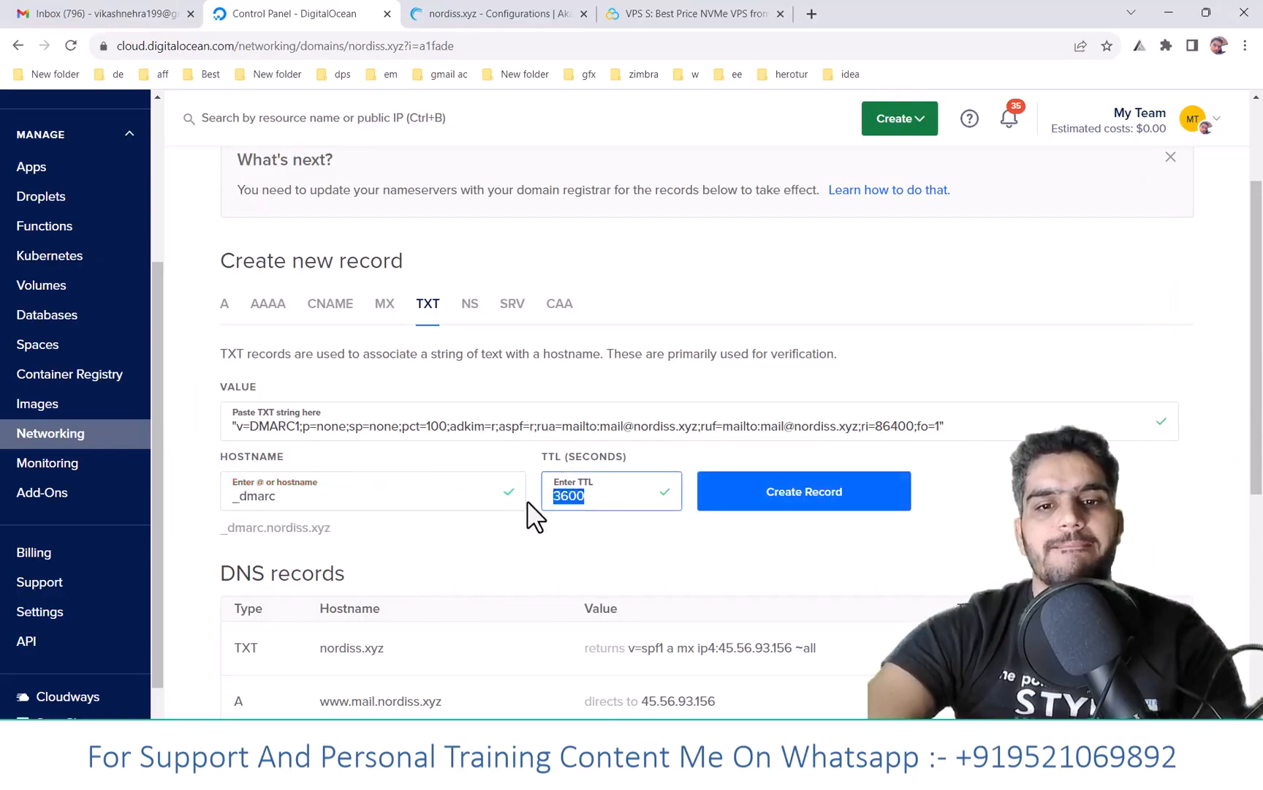
pyautogui.write('600')
pyautogui.click(589, 574)
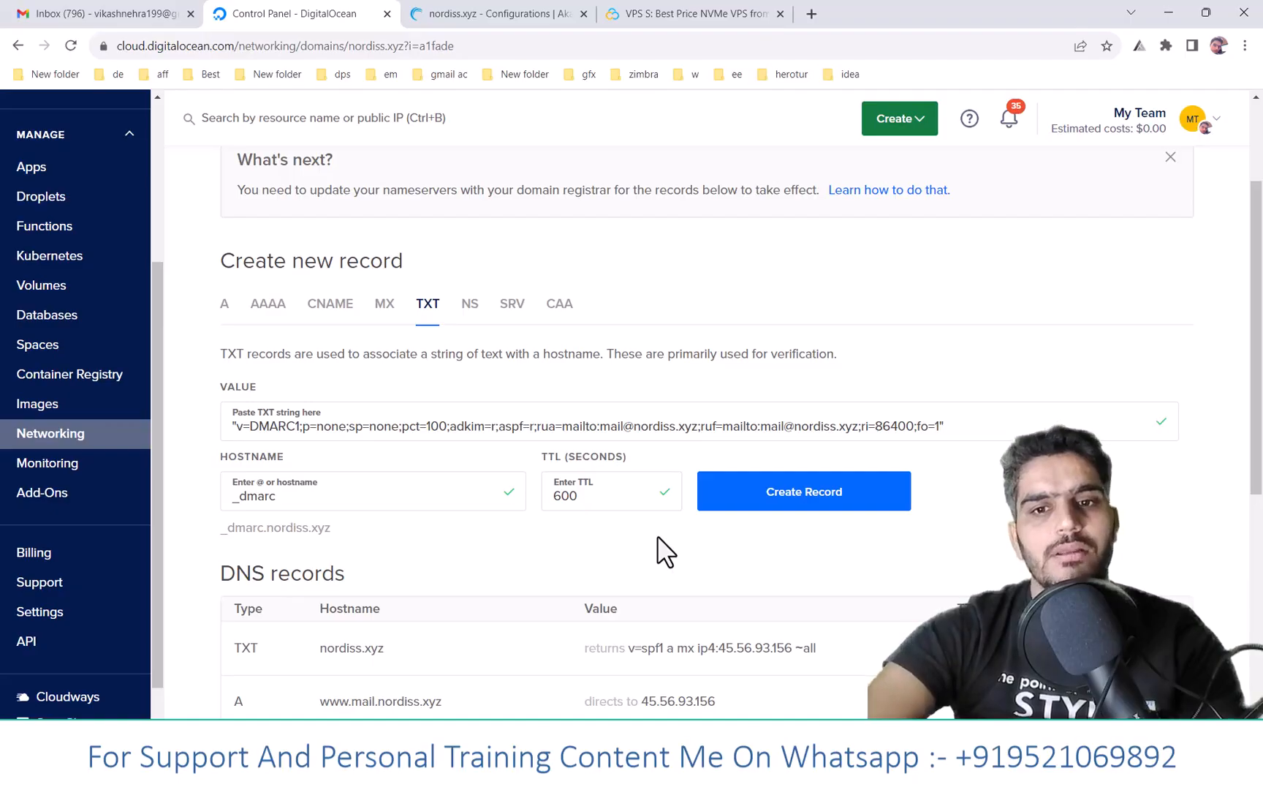
pyautogui.click(809, 504)
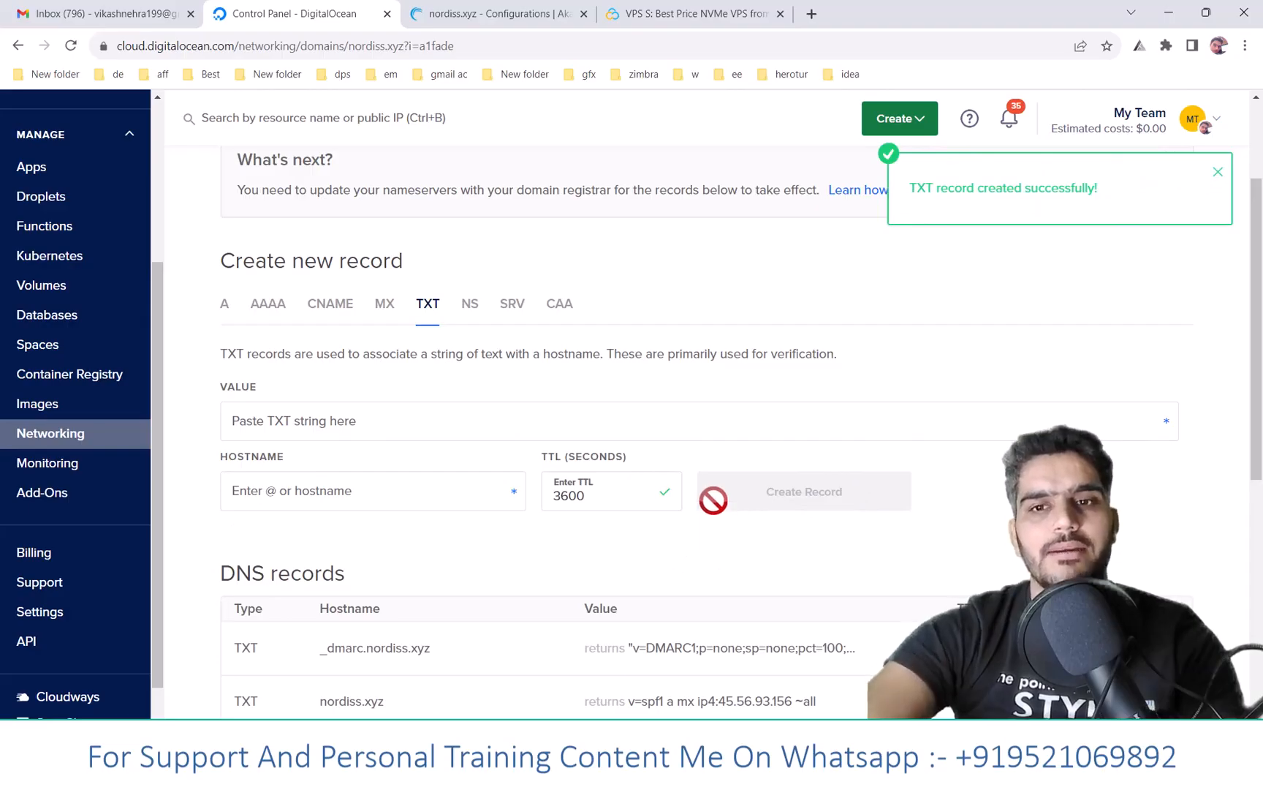
pyautogui.hotkey('alt', 'Tab')
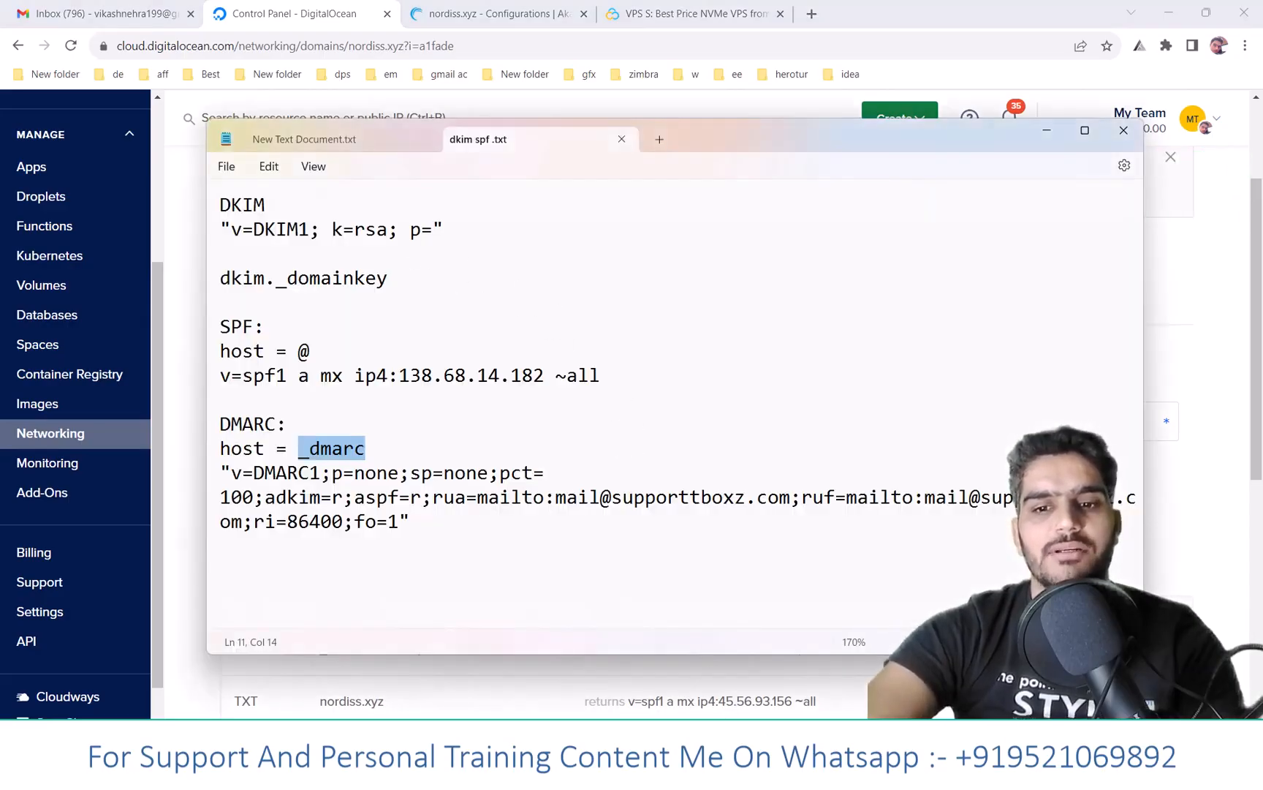
pyautogui.click(811, 764)
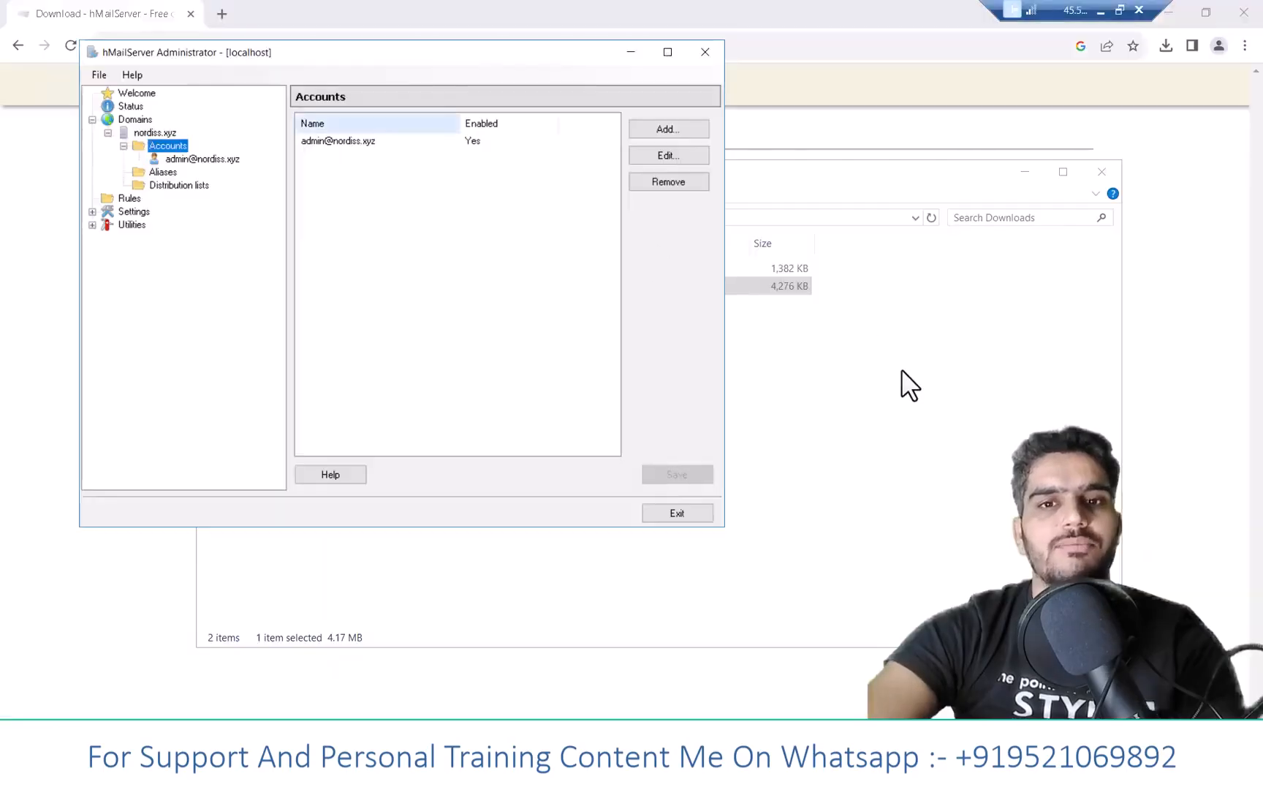
# - Search the web for 'dkim gen' in Chrome
pyautogui.click(395, 24)
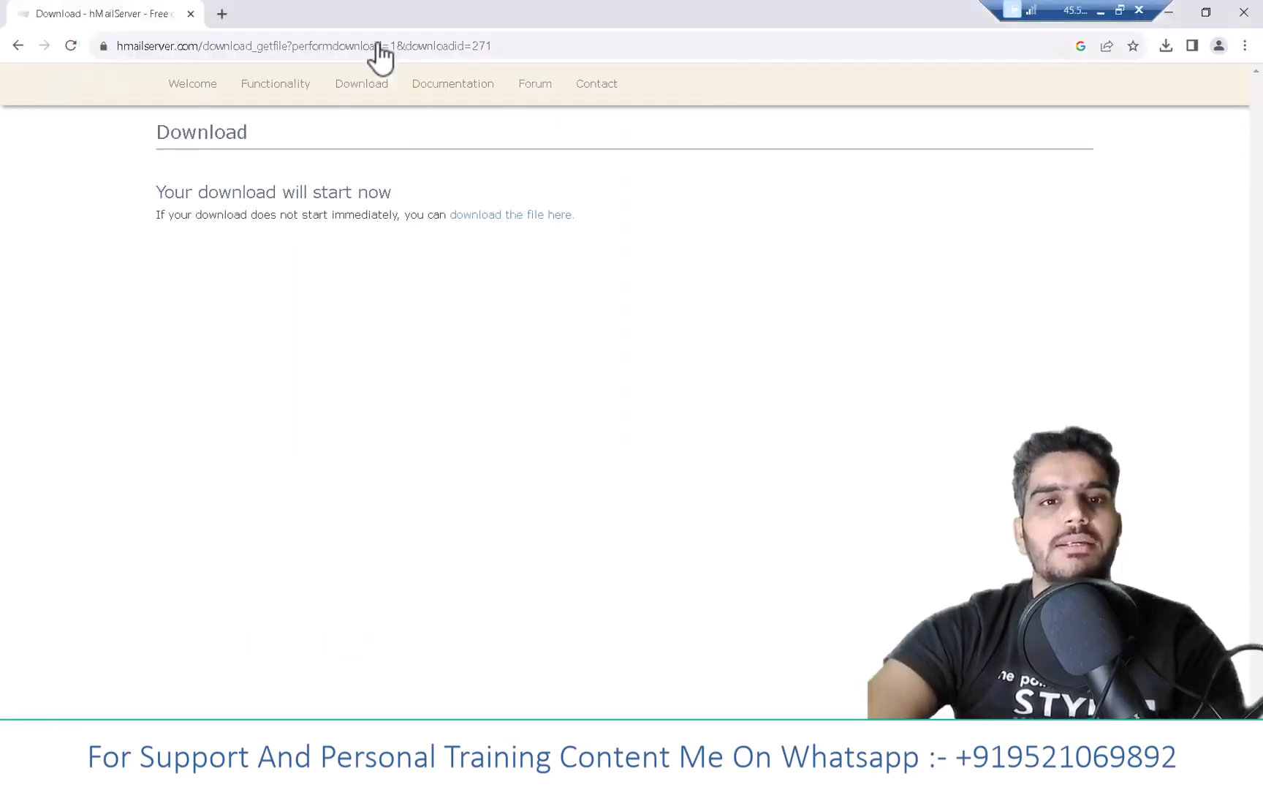
pyautogui.click(377, 45)
pyautogui.write('d')
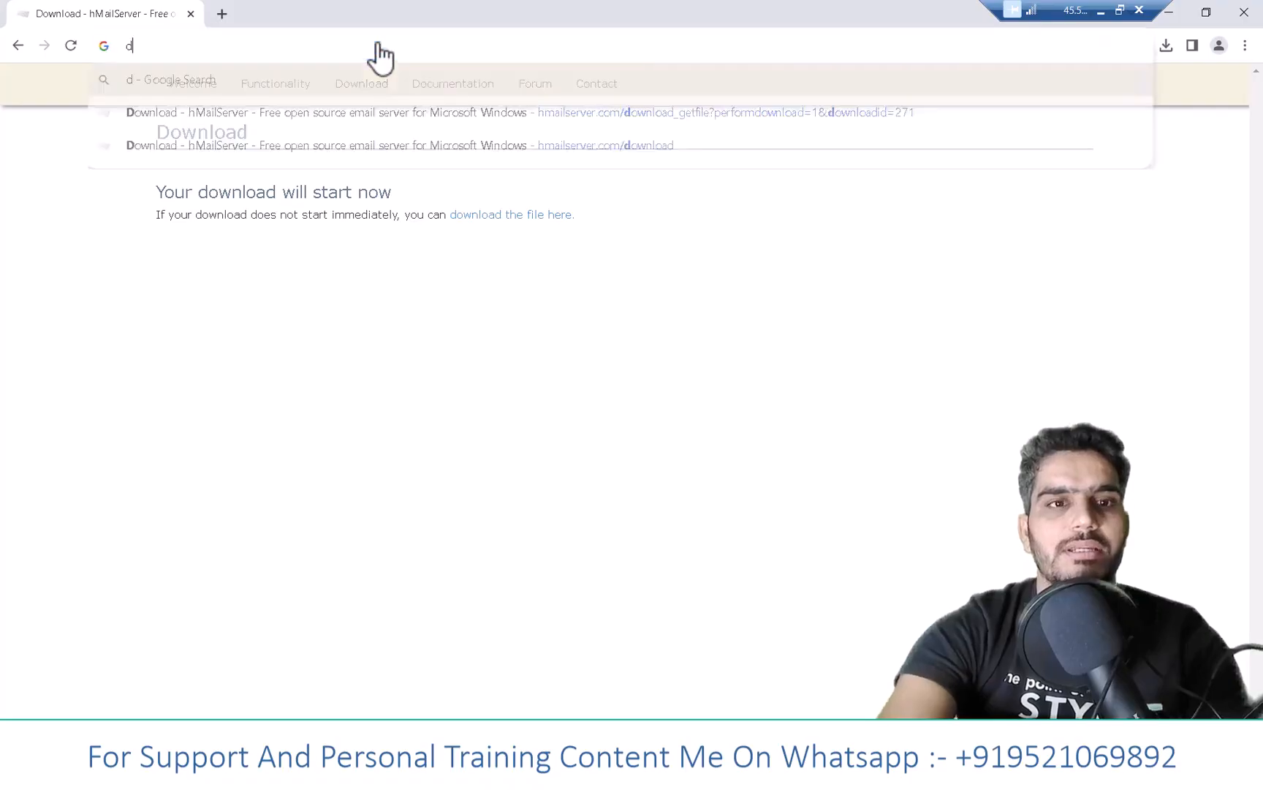
pyautogui.write('kim gen')
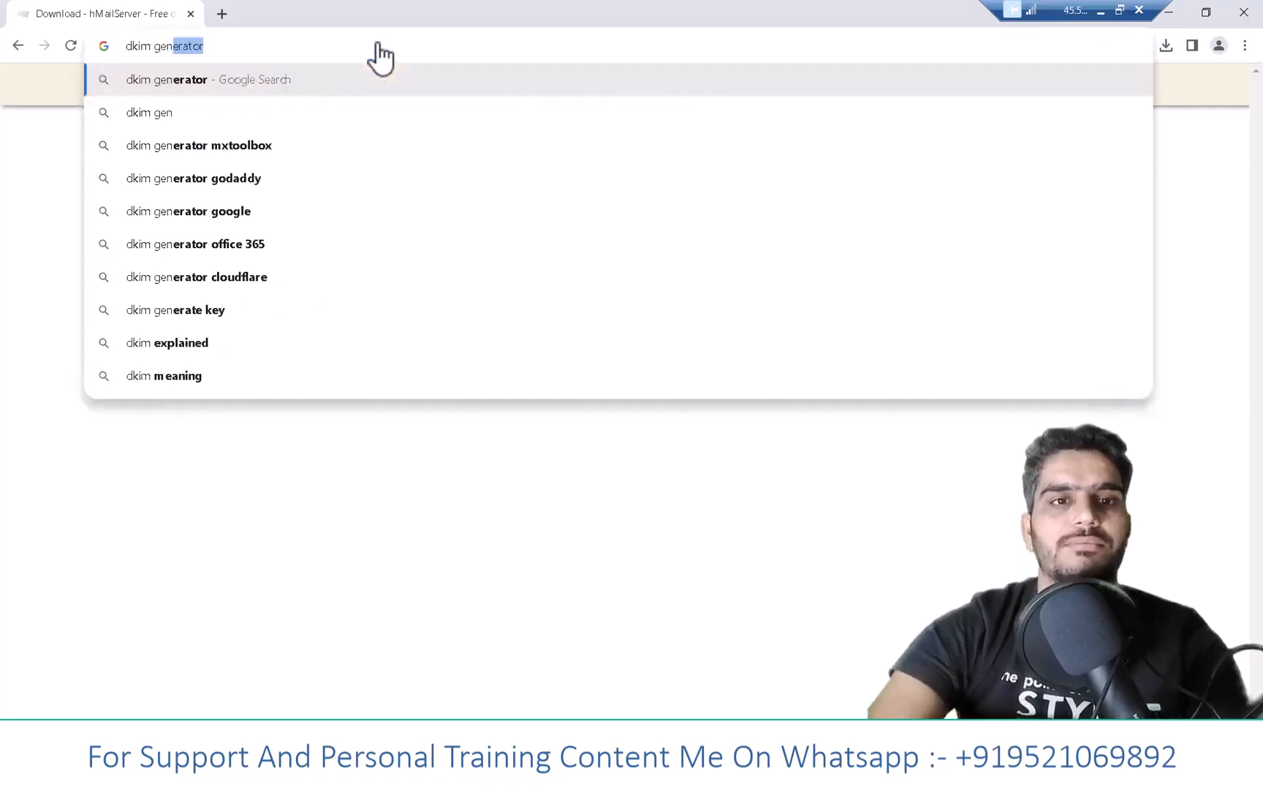
pyautogui.press('Return')
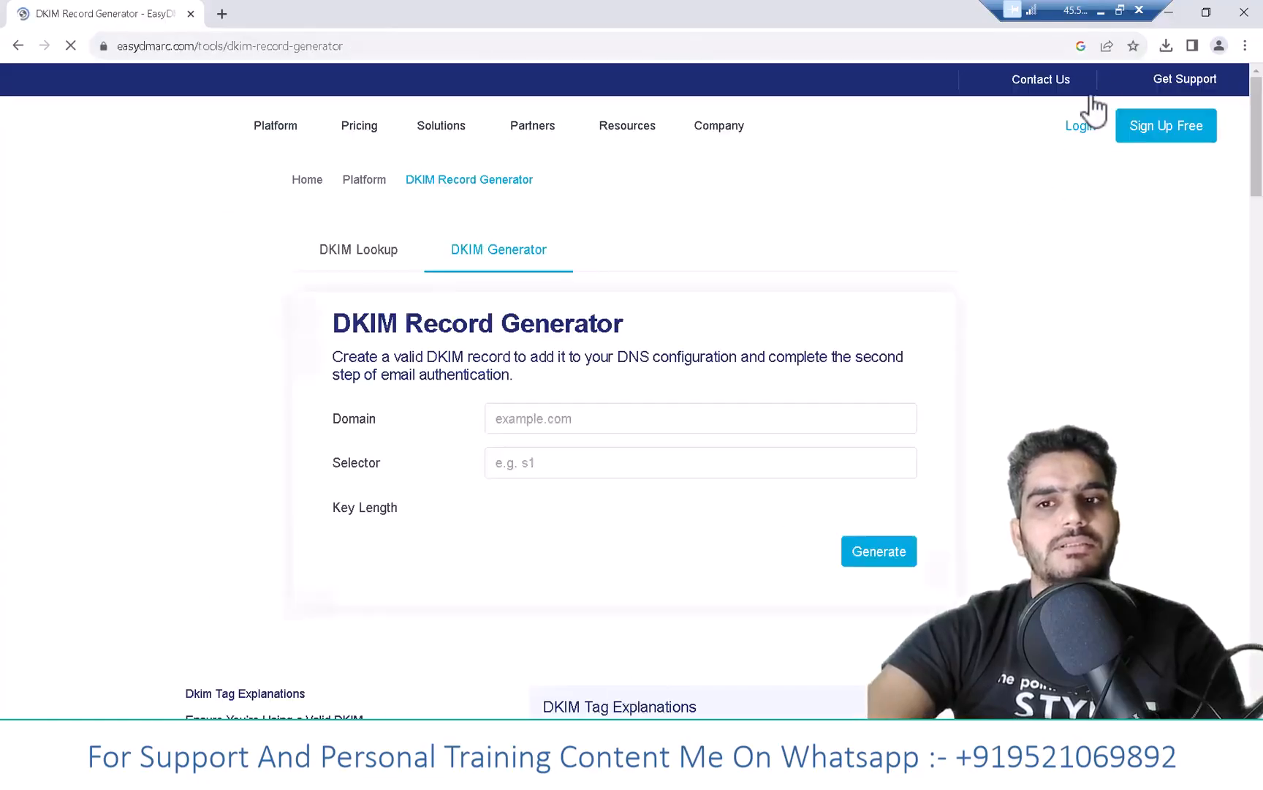
# - Enter domain nordiss.xyz and selector dkim in EasyDMARC's generator and generate a 1024-bit key pair
pyautogui.hotkey('alt', 'Tab')
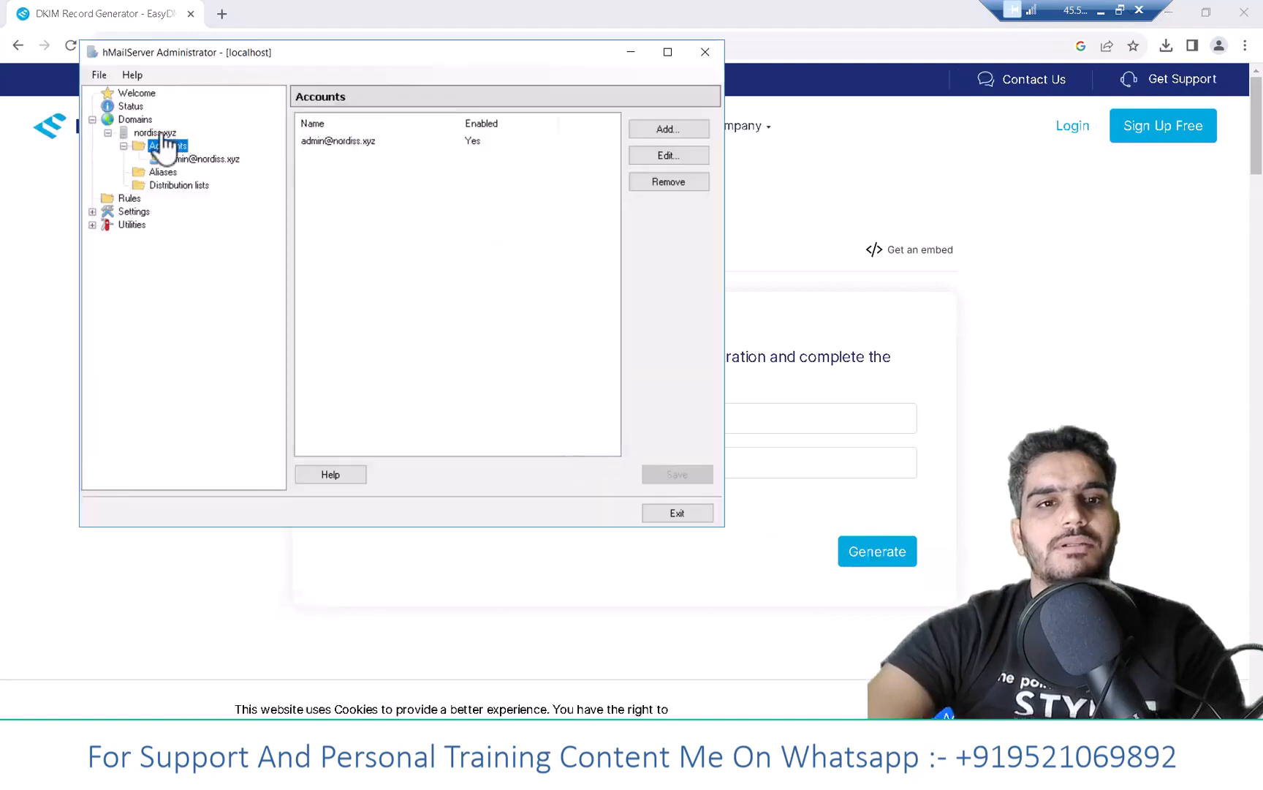
pyautogui.click(156, 132)
pyautogui.doubleClick(300, 158)
pyautogui.hotkey('ctrl', 'c')
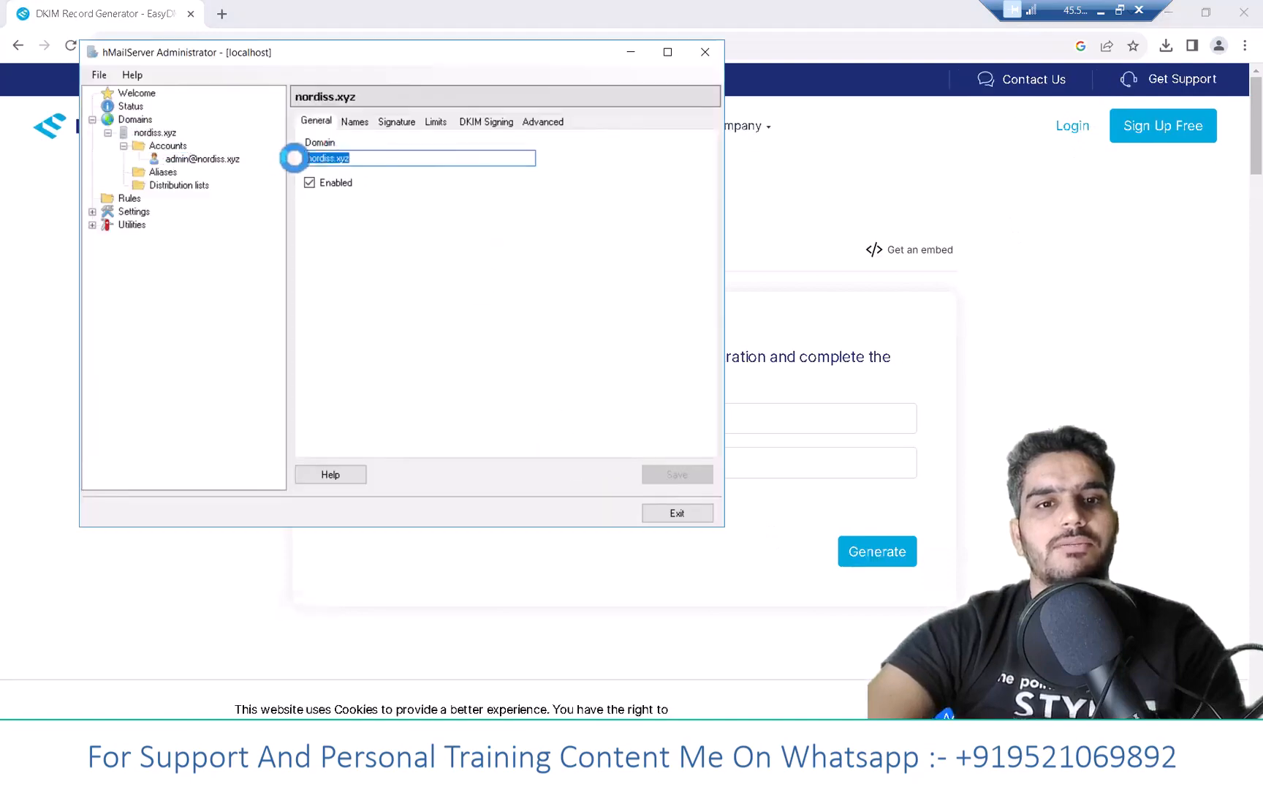
pyautogui.click(759, 426)
pyautogui.hotkey('ctrl', 'v')
pyautogui.click(633, 458)
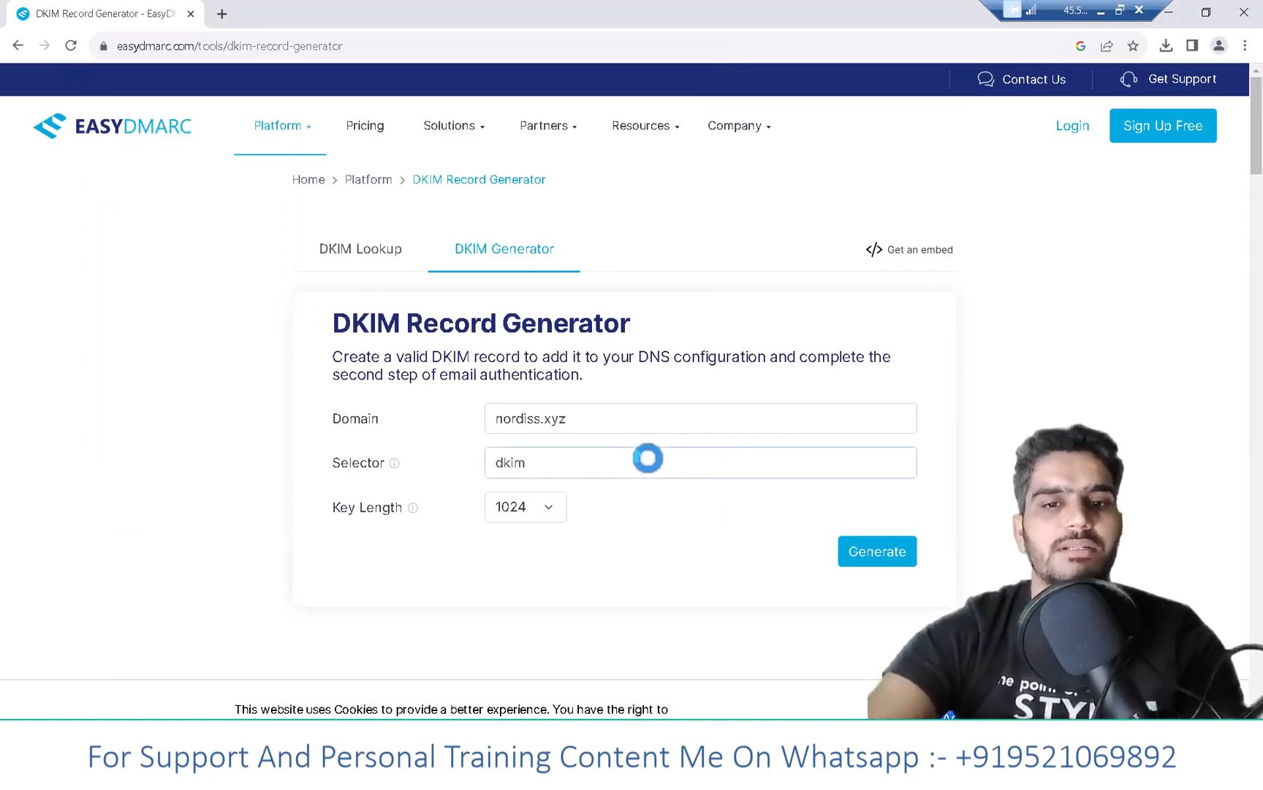
pyautogui.click(617, 482)
pyautogui.click(854, 552)
pyautogui.scroll(-2, 1000, 506)
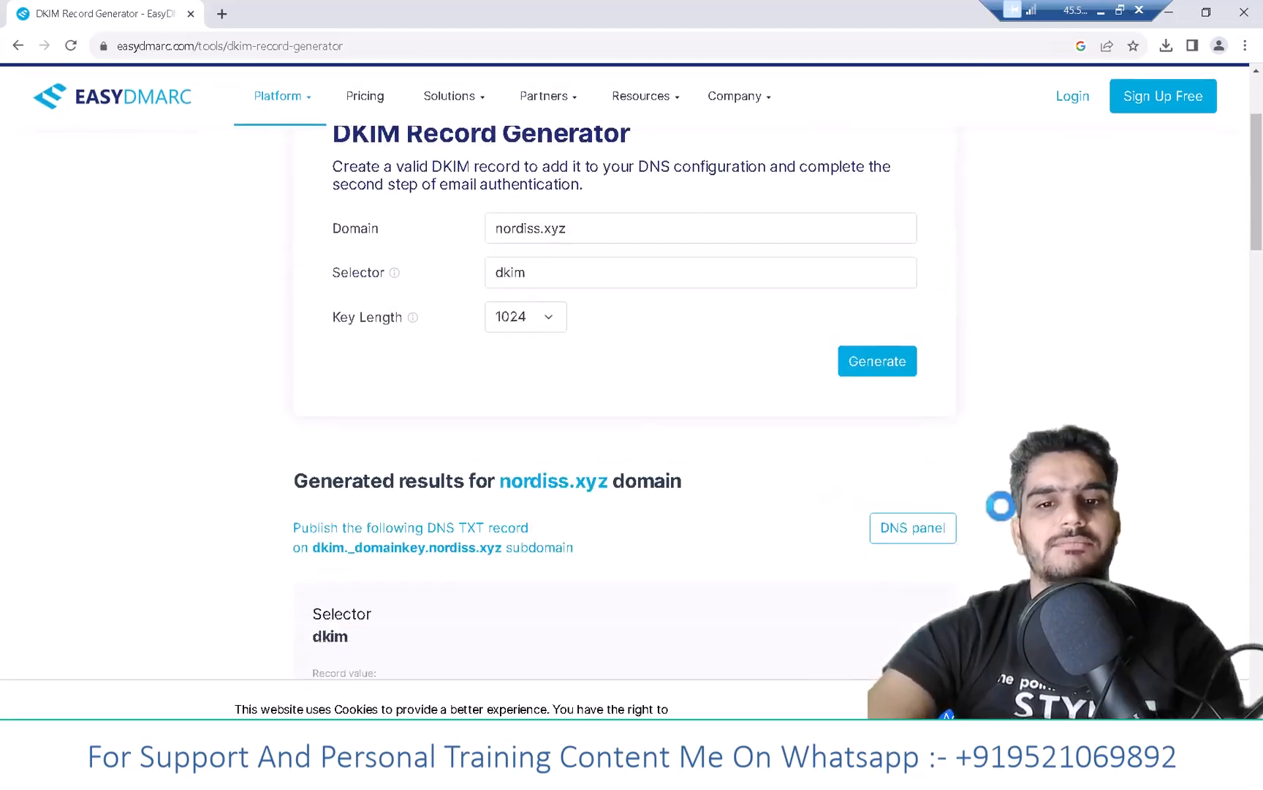
pyautogui.scroll(-8, 1000, 505)
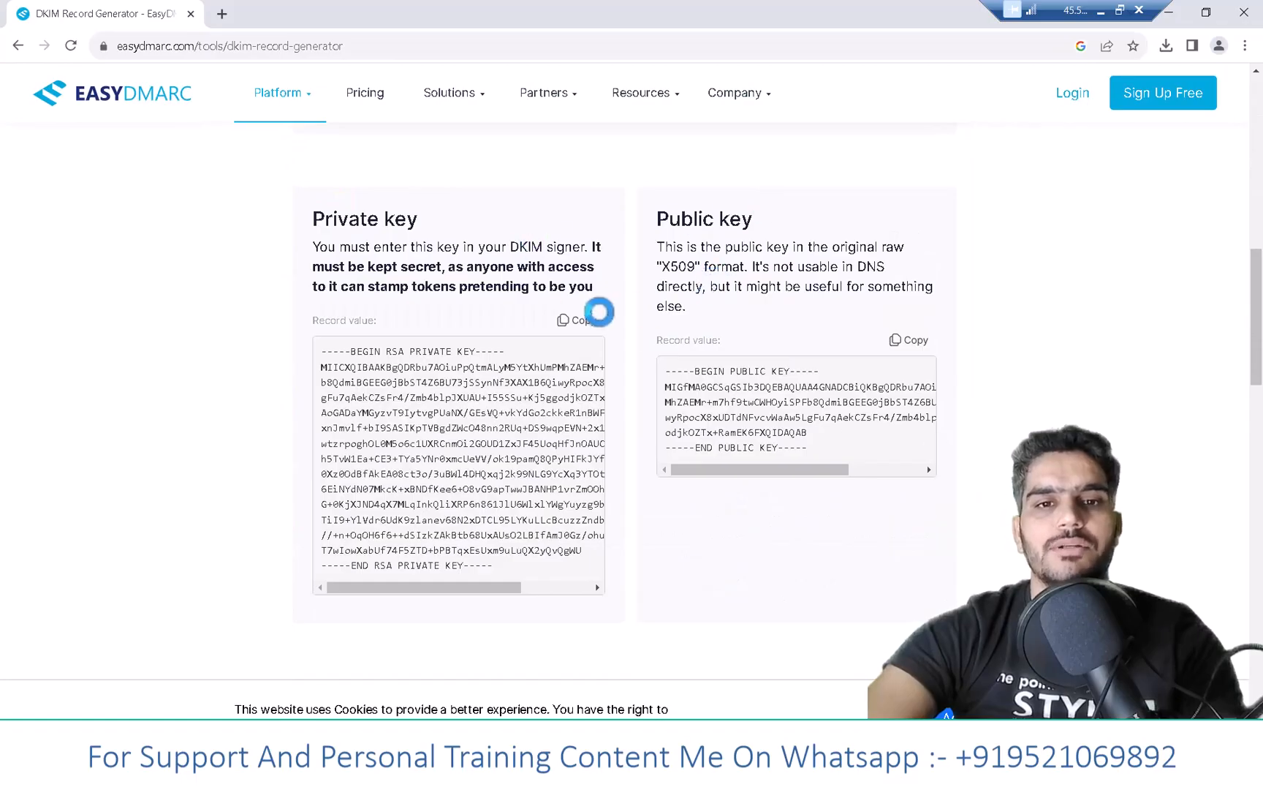
# - Copy the private key and create a new text file named vikash in Downloads
pyautogui.click(566, 320)
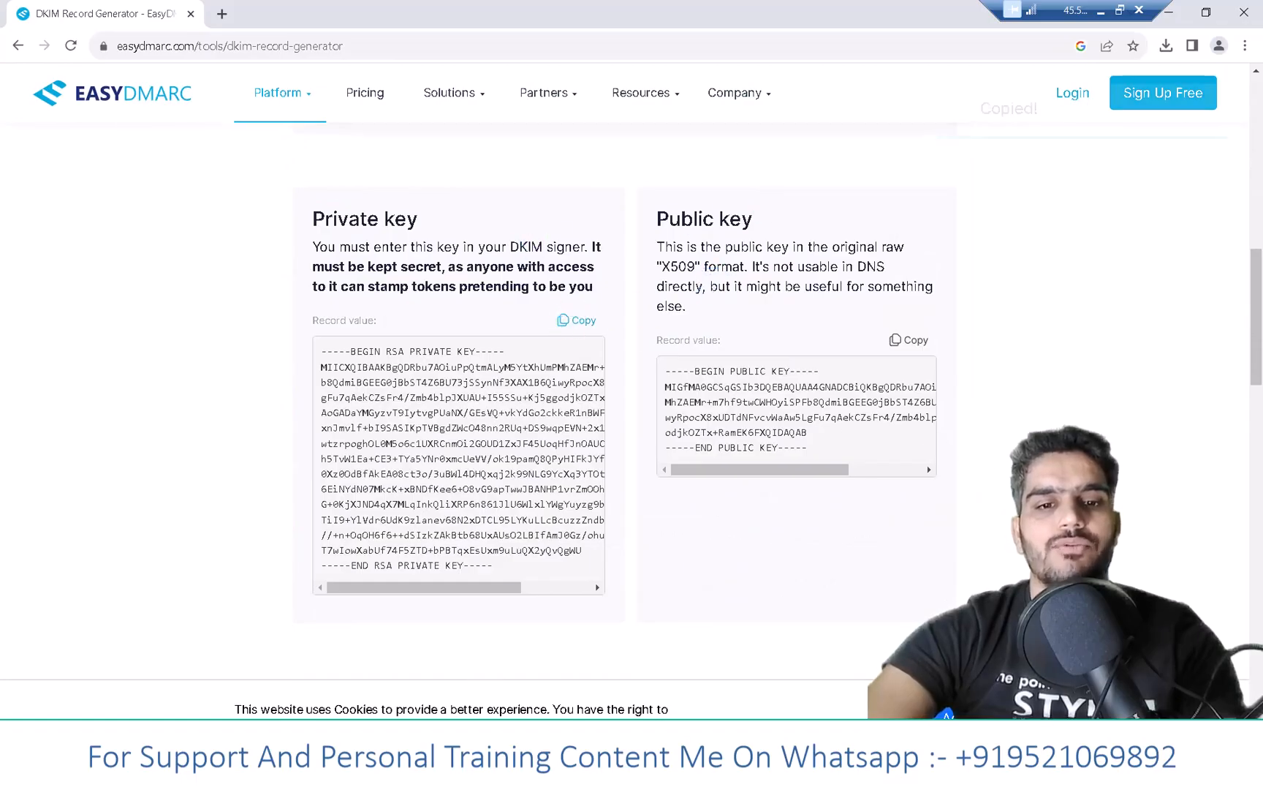
pyautogui.click(426, 775)
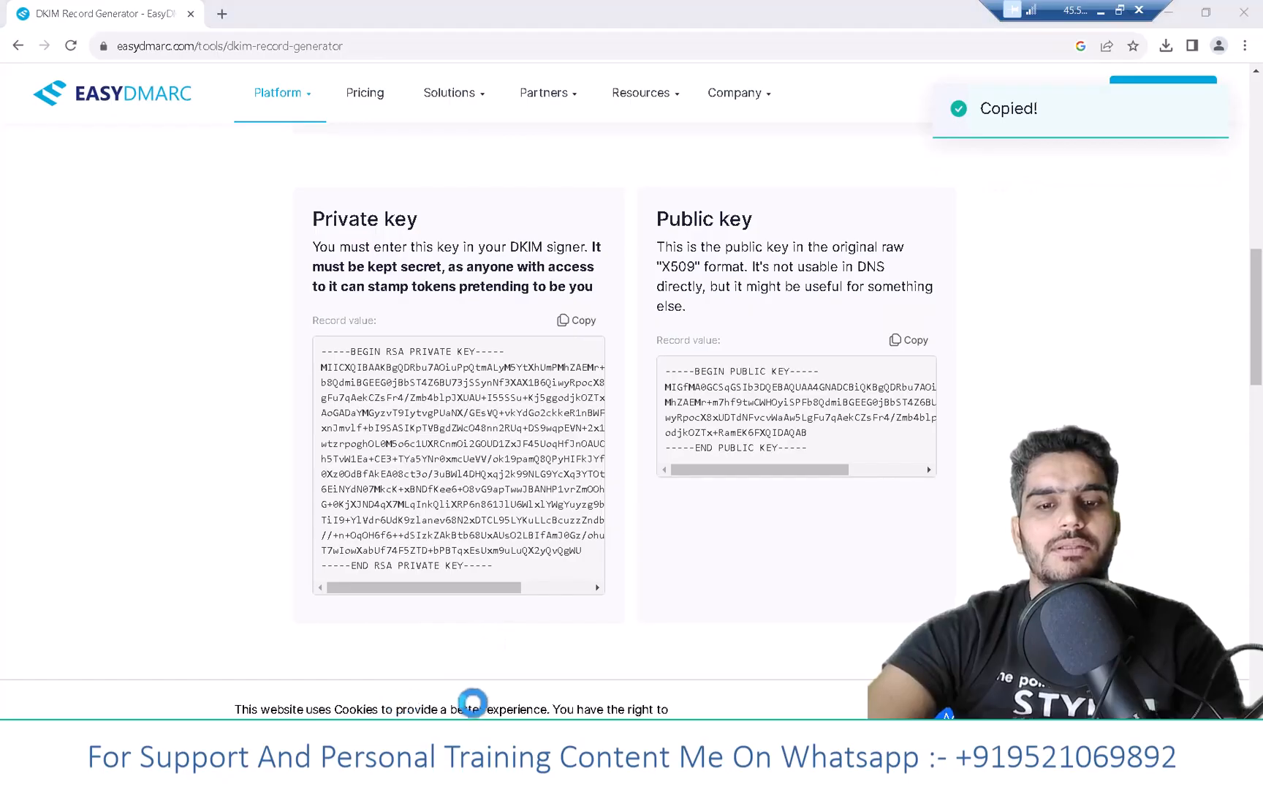
pyautogui.click(462, 703)
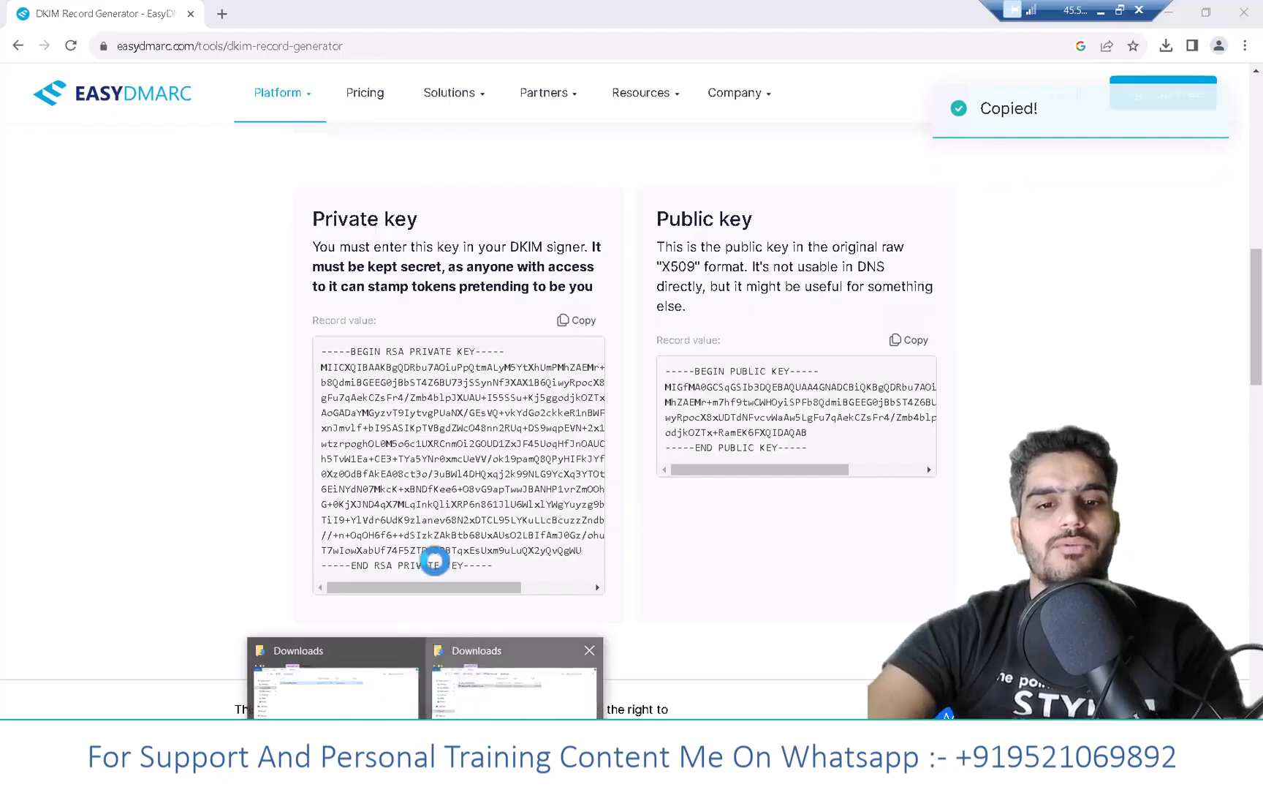
pyautogui.rightClick(414, 439)
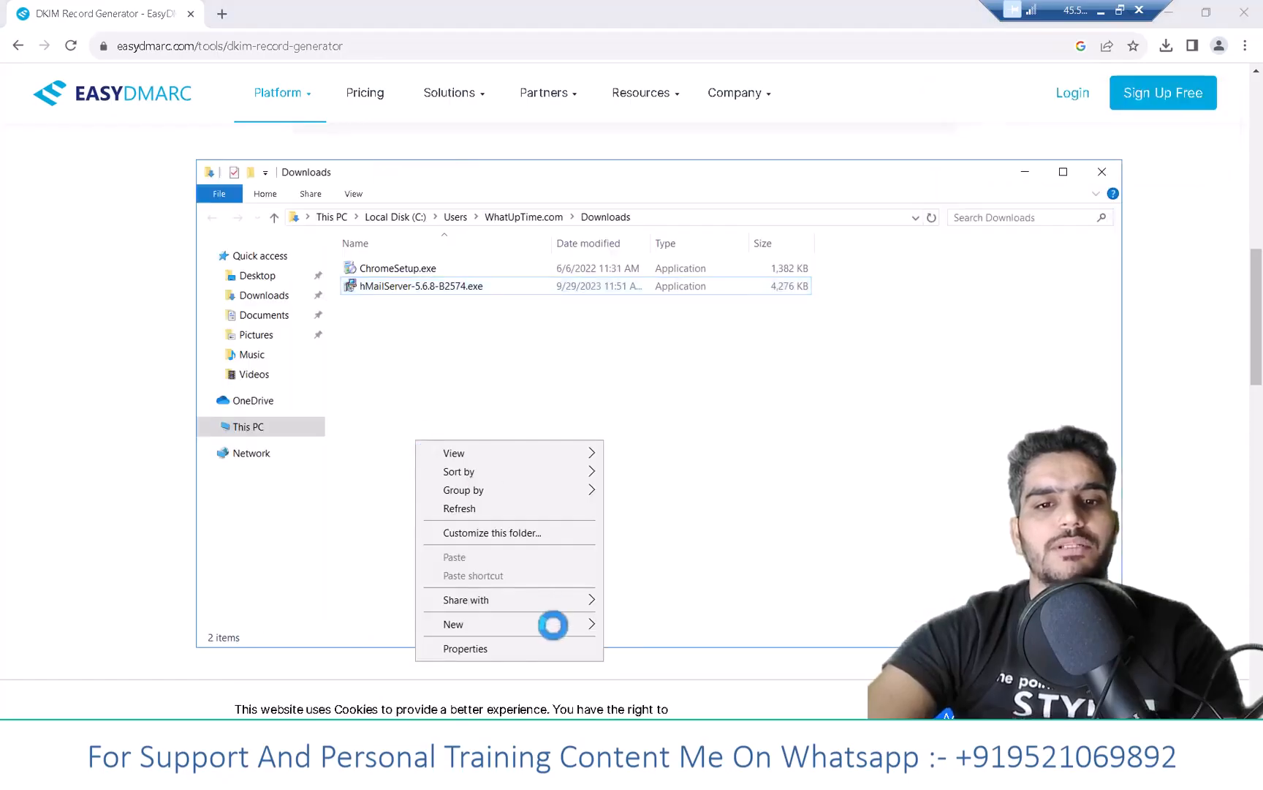
pyautogui.moveTo(588, 622)
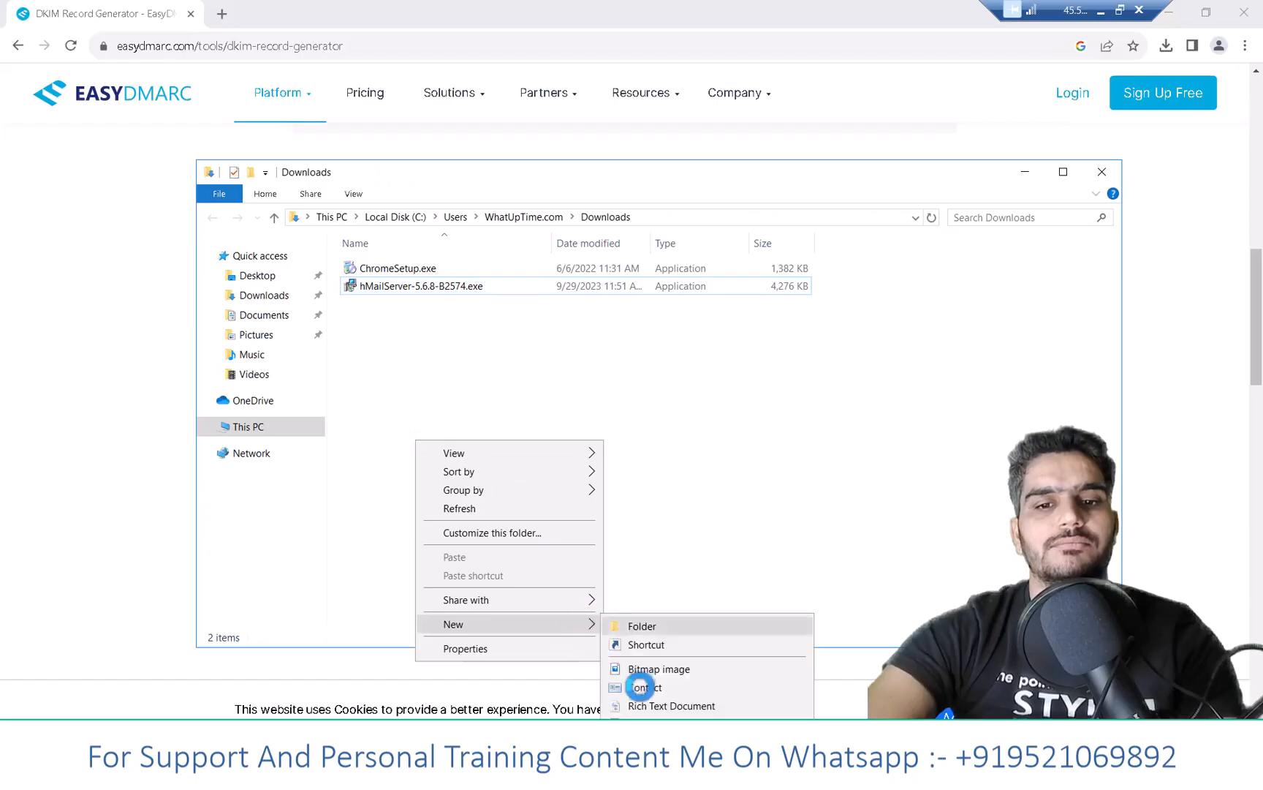
pyautogui.click(644, 724)
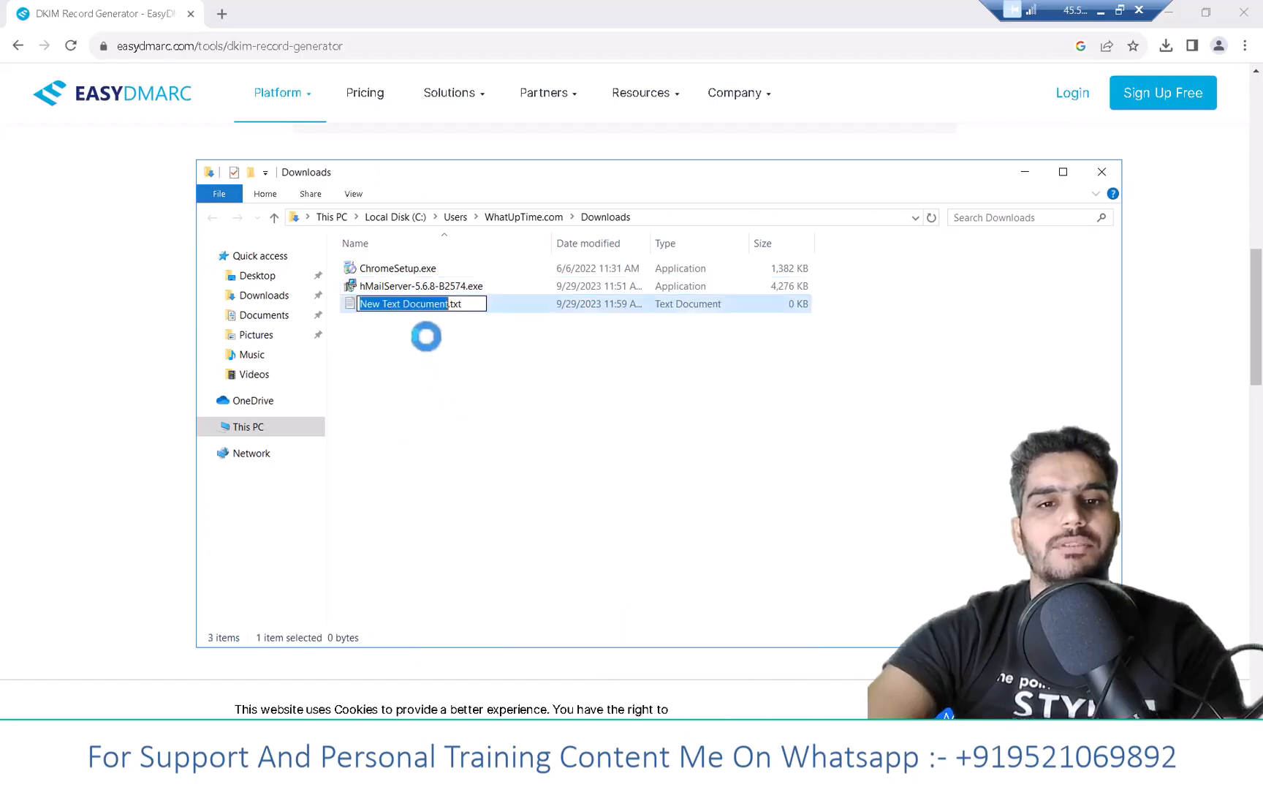
pyautogui.write('vikash')
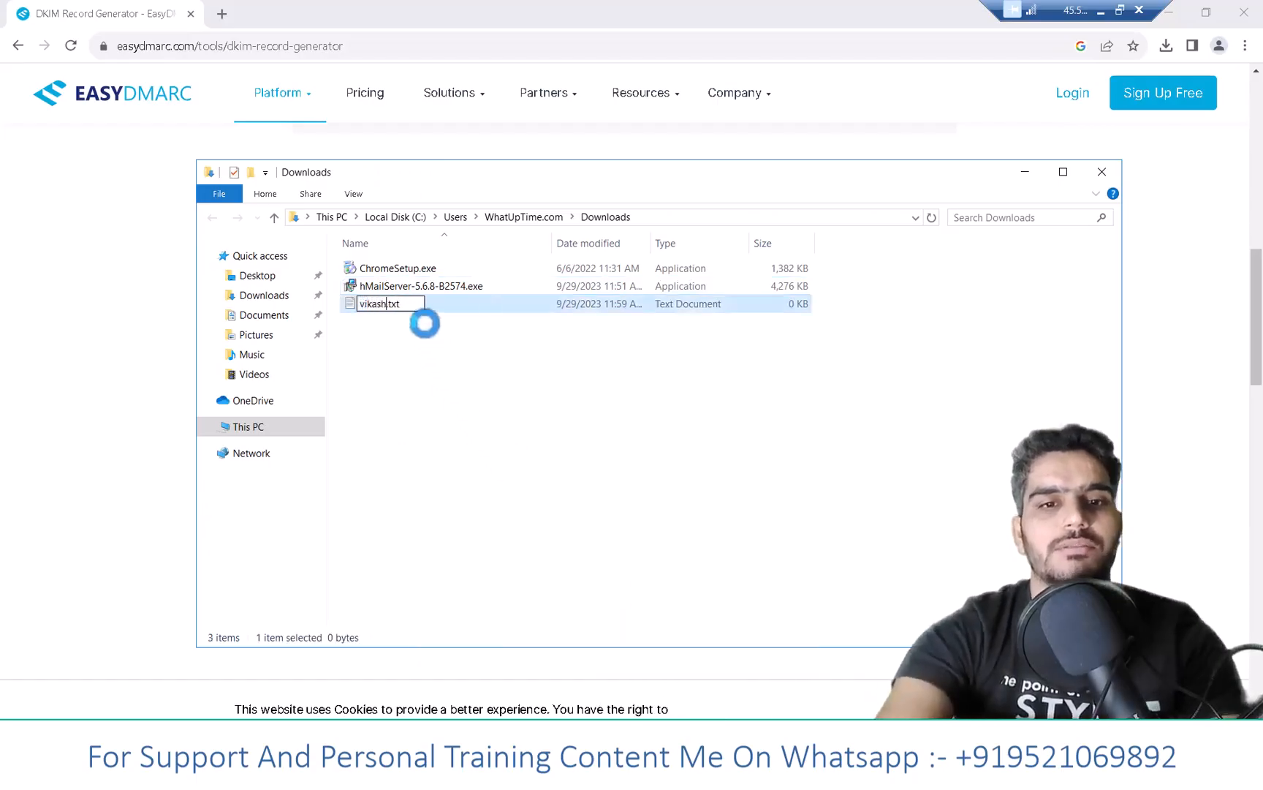
pyautogui.press('Return')
# - Paste the private key into vikash.txt, save it, and close Notepad
pyautogui.doubleClick(418, 304)
pyautogui.hotkey('ctrl', 'v')
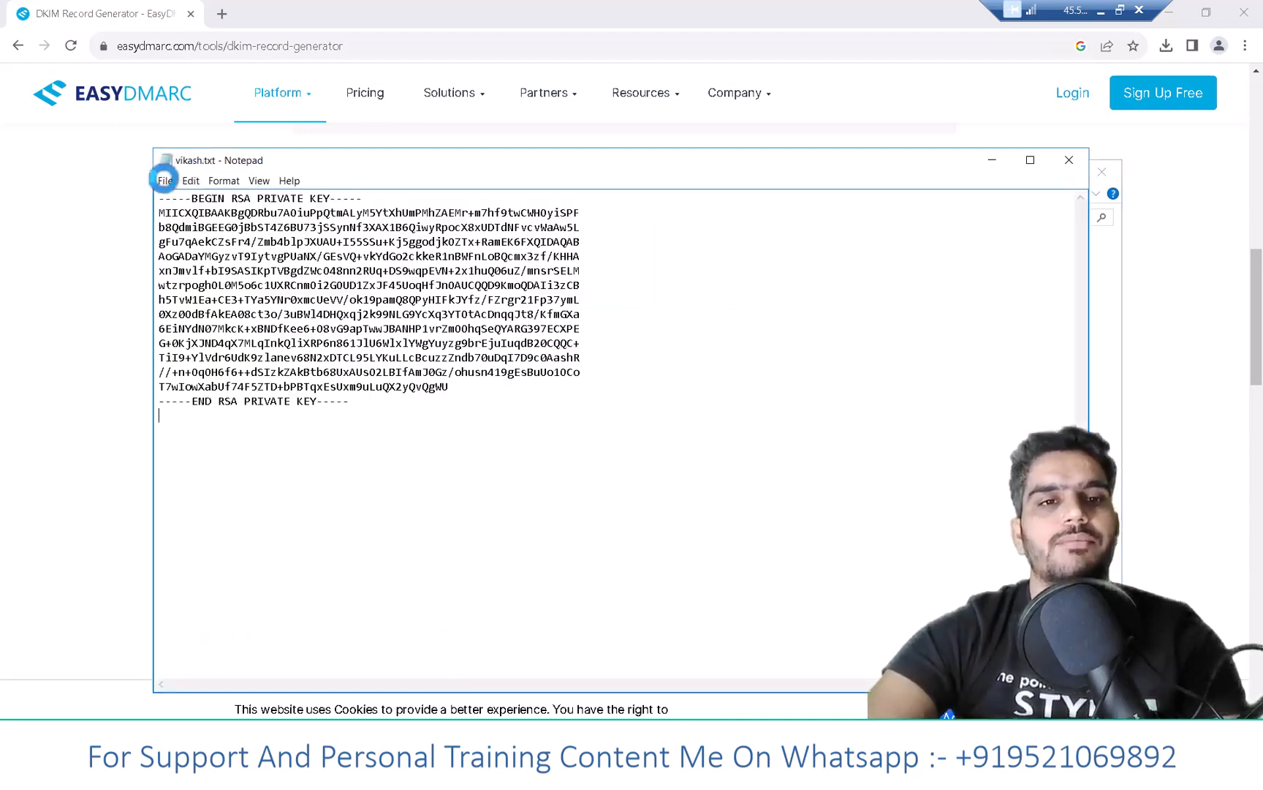
pyautogui.click(165, 180)
pyautogui.click(187, 231)
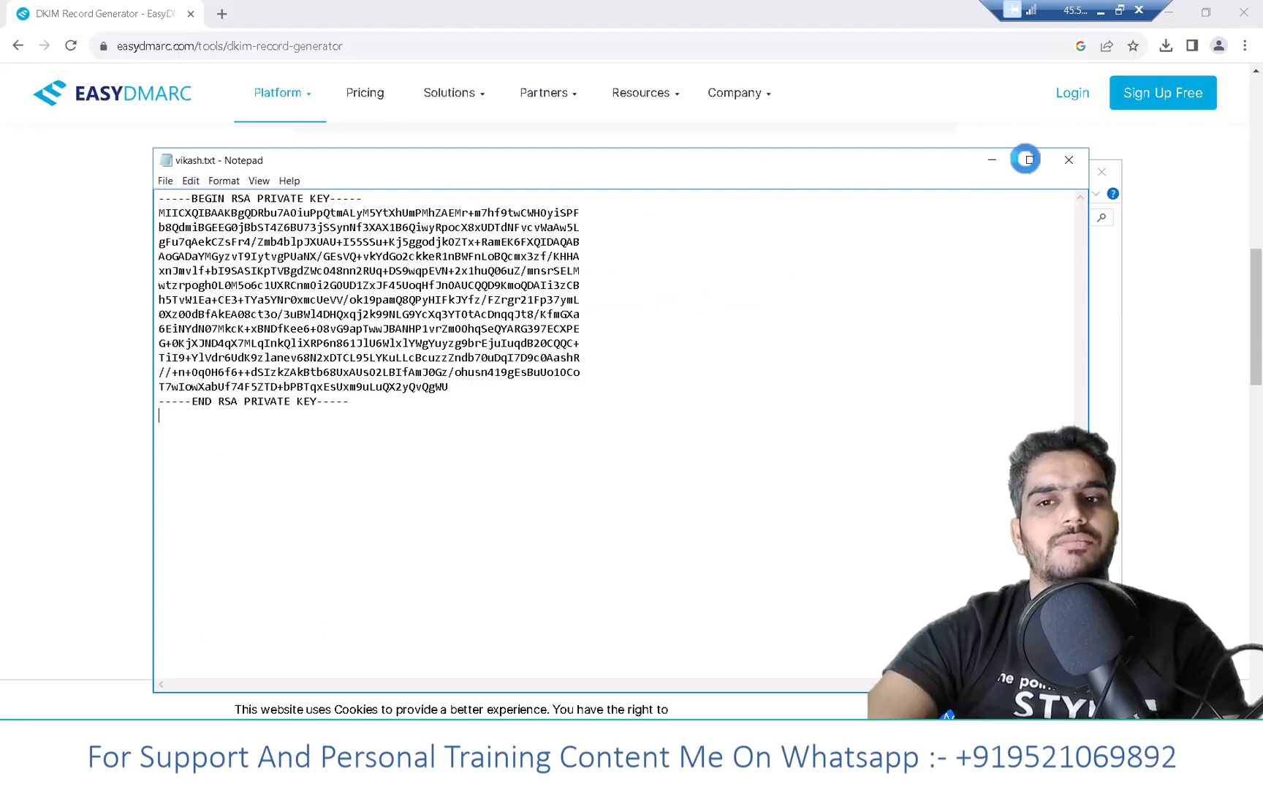
pyautogui.click(1069, 160)
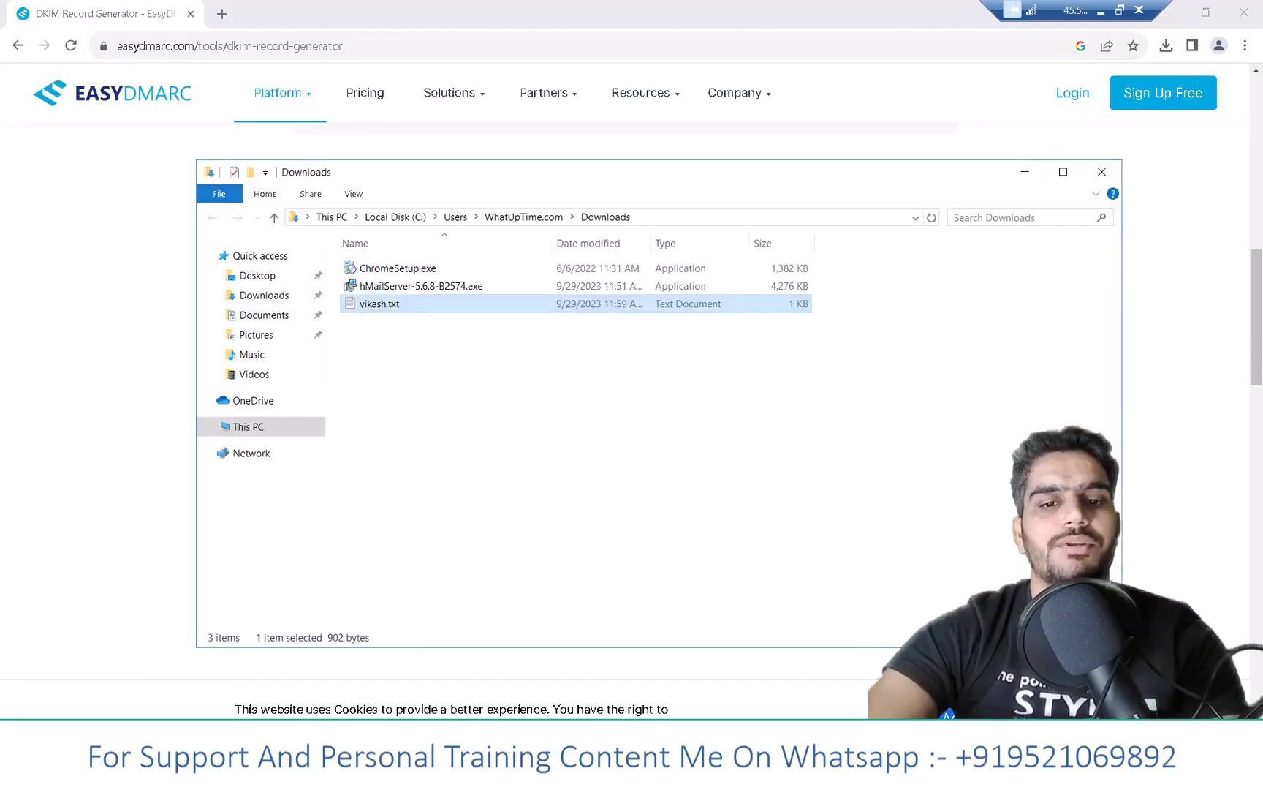
pyautogui.click(366, 775)
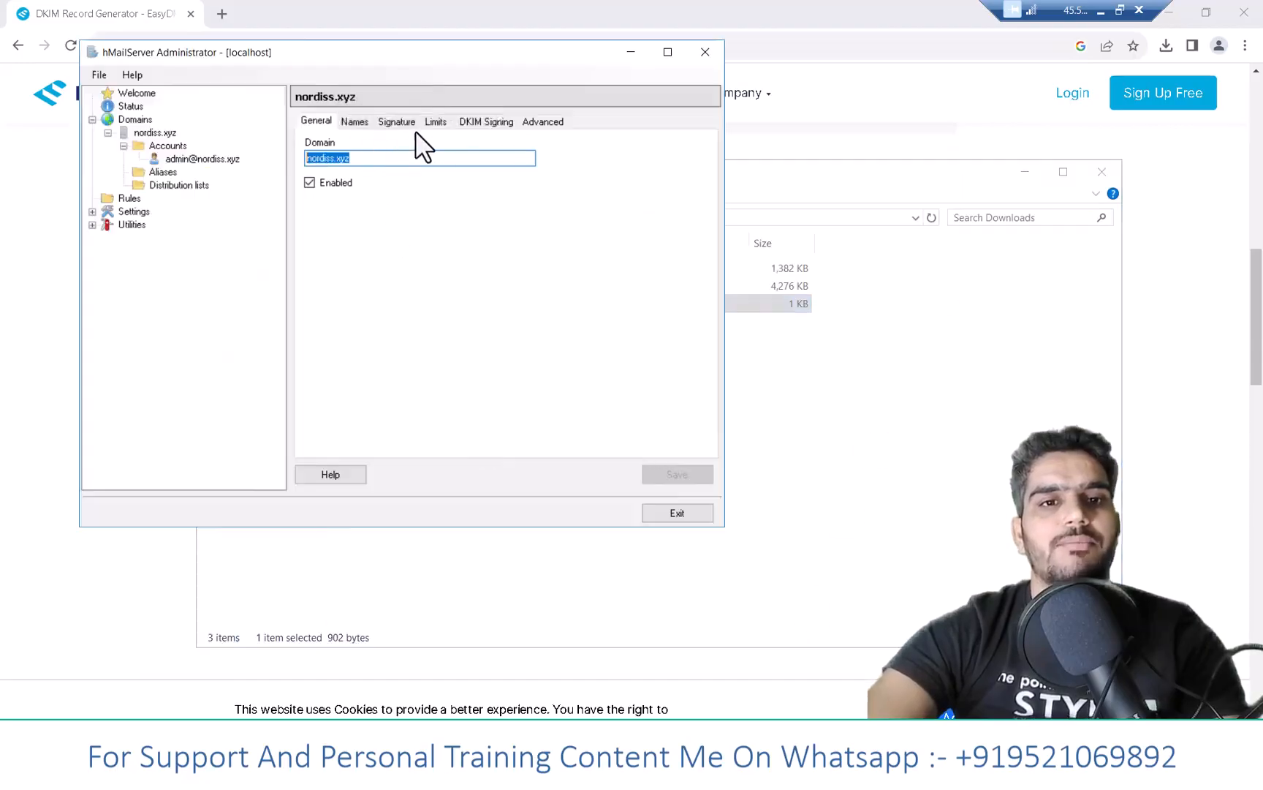
# - On nordiss.xyz's DKIM Signing tab, select vikash.txt from Downloads as the private key
pyautogui.click(477, 122)
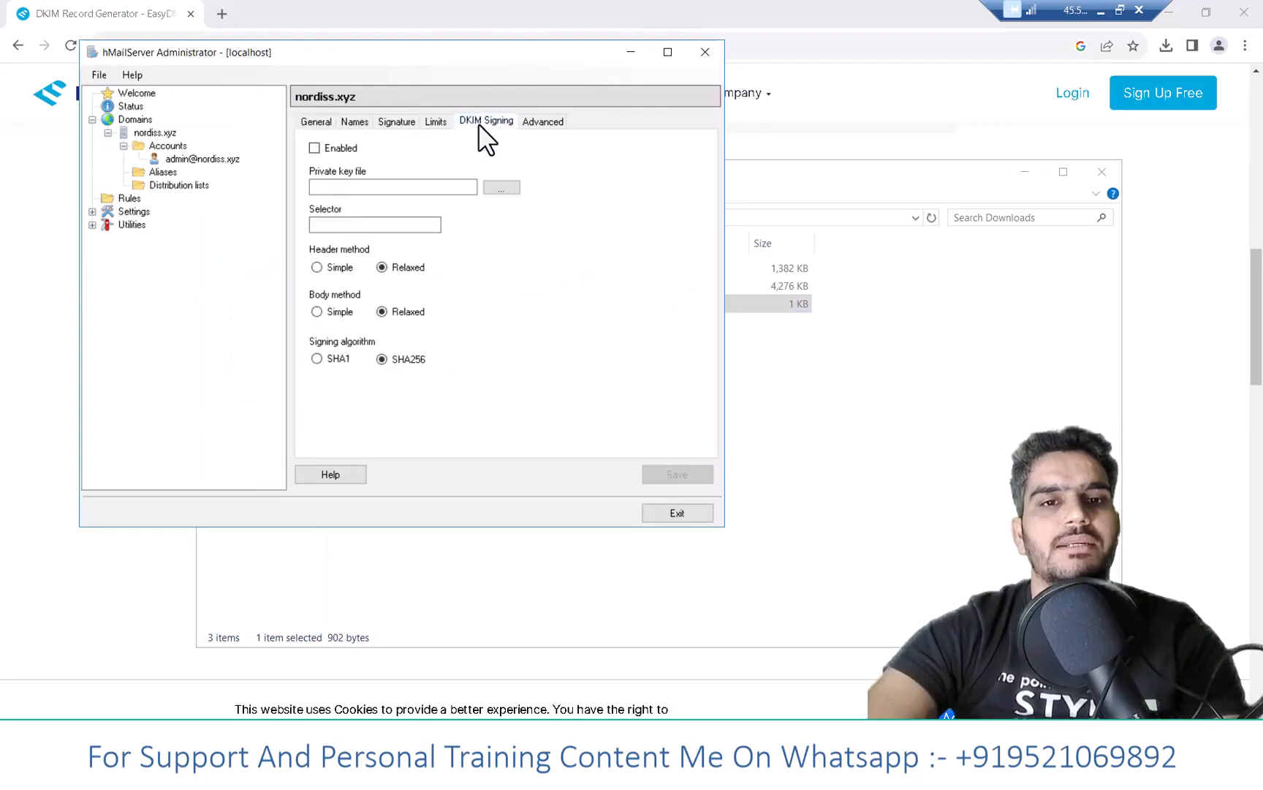
pyautogui.click(158, 133)
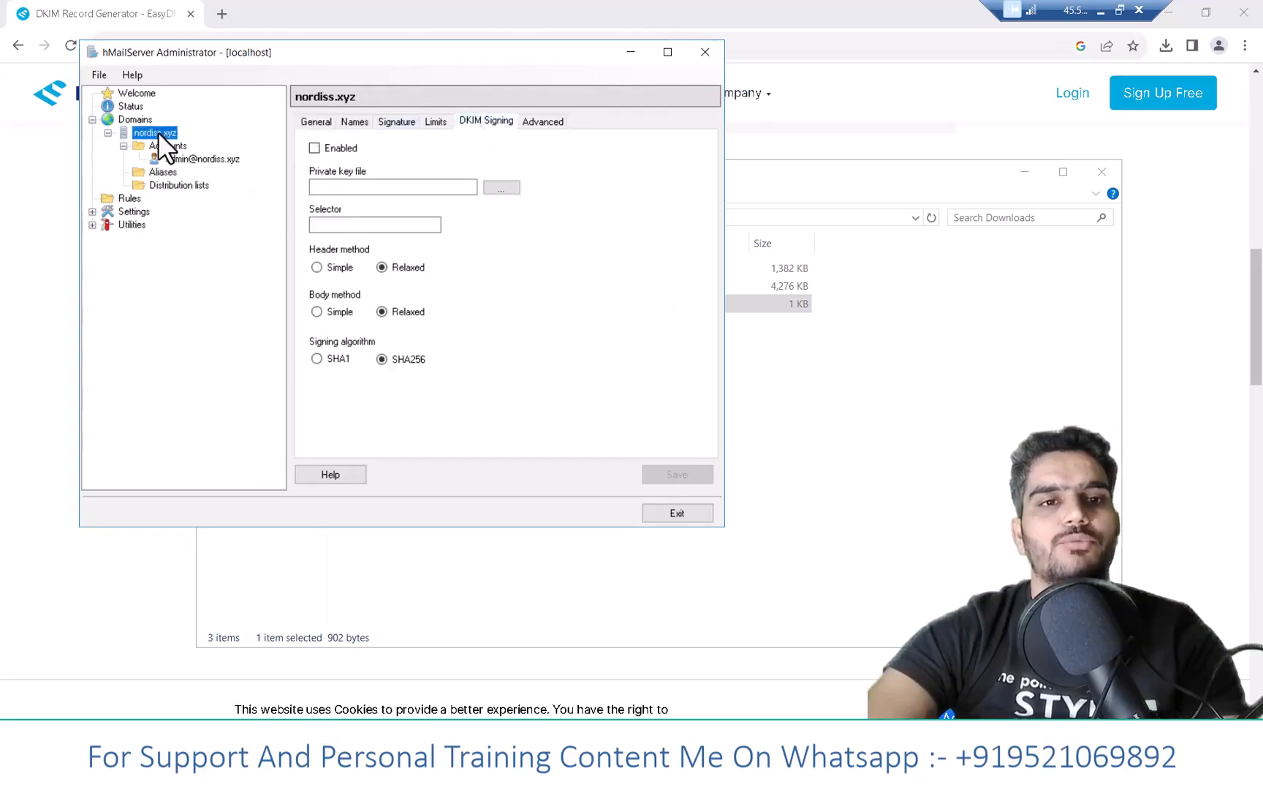
pyautogui.click(307, 125)
pyautogui.click(485, 124)
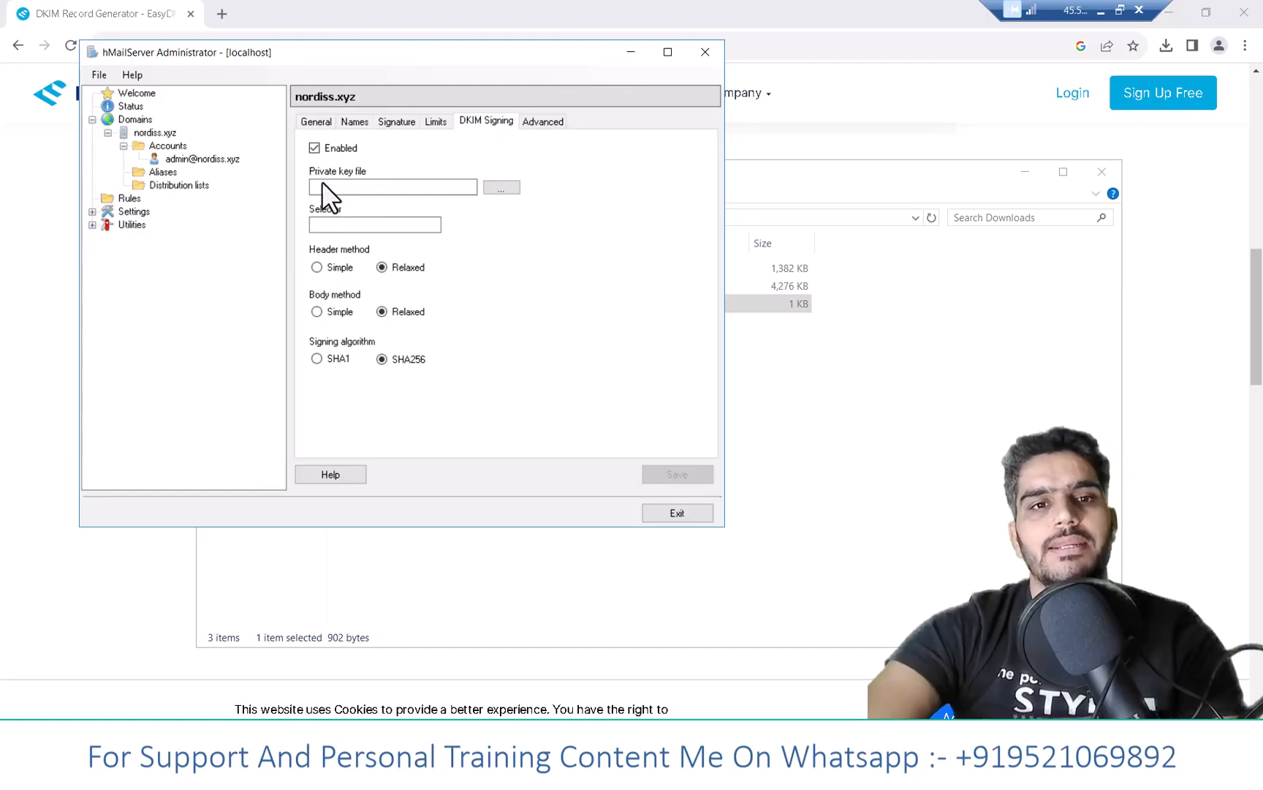
pyautogui.click(502, 187)
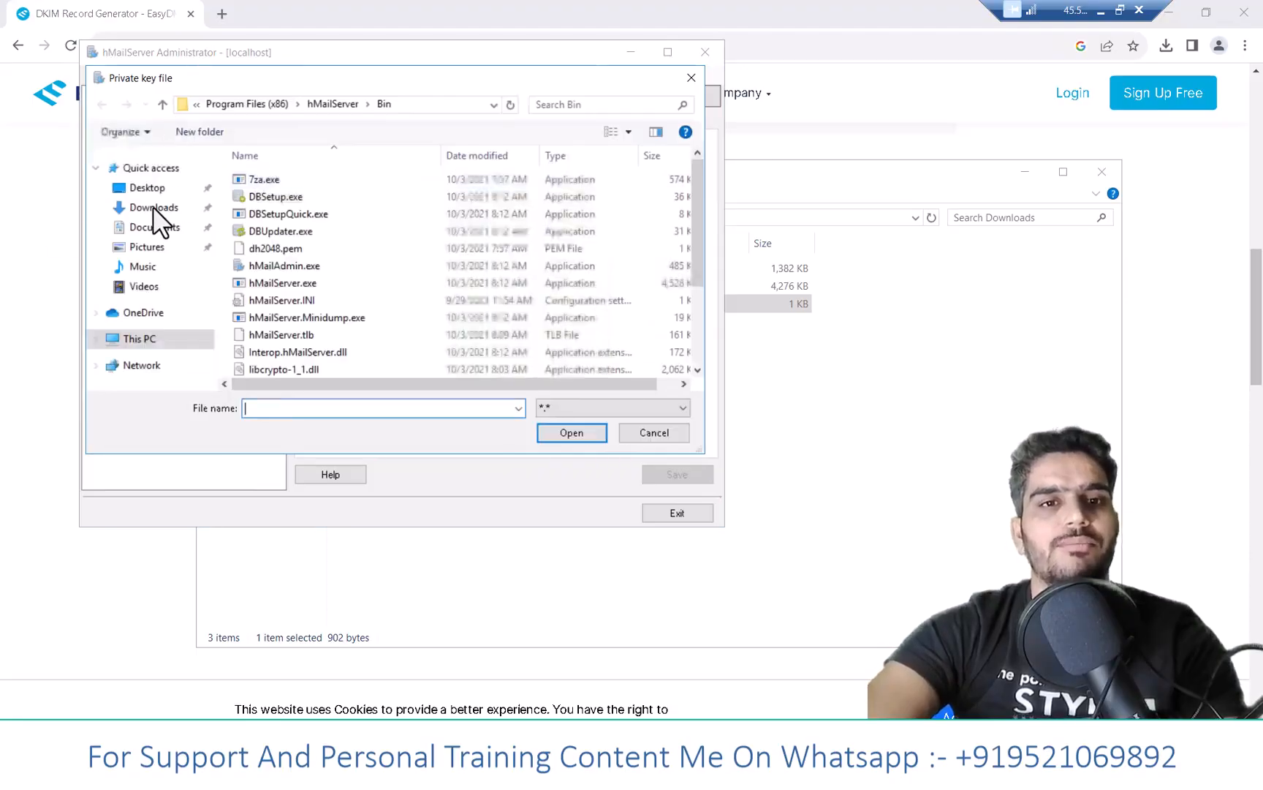
pyautogui.click(154, 207)
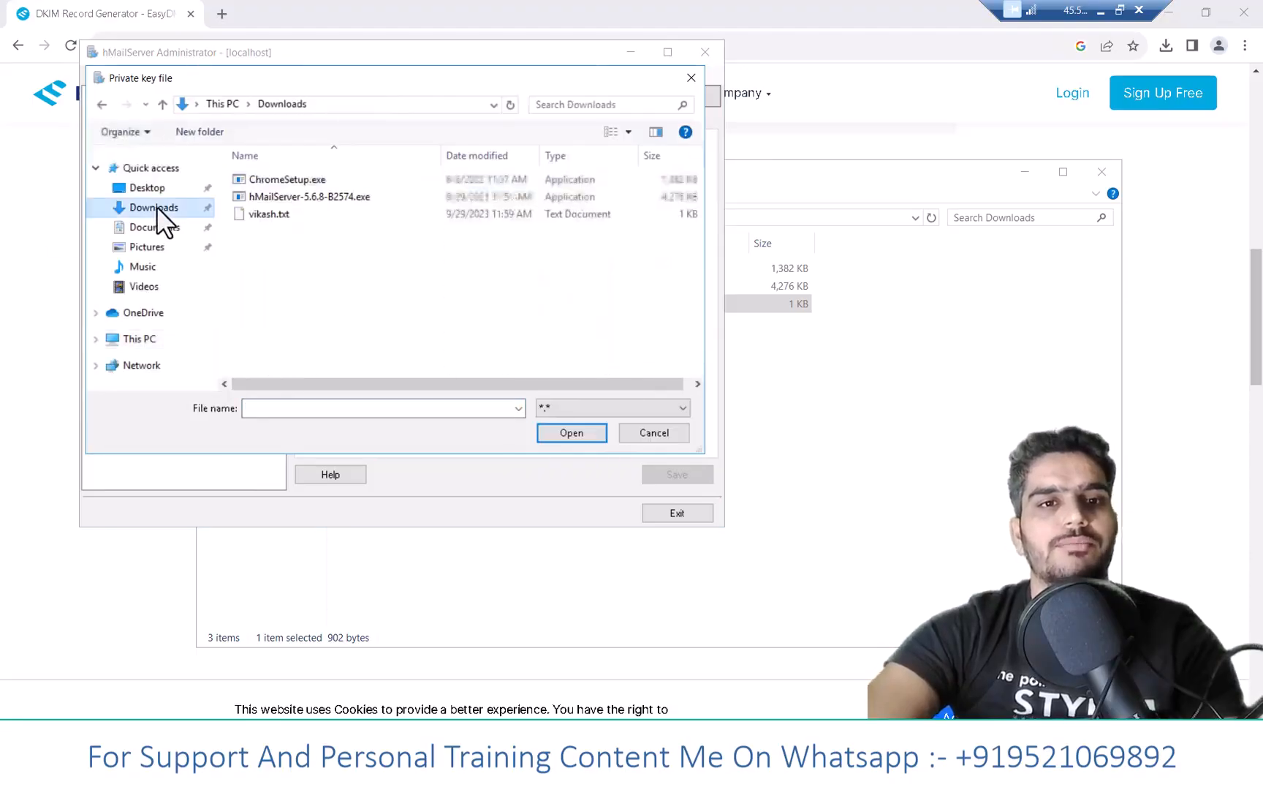
pyautogui.doubleClick(288, 213)
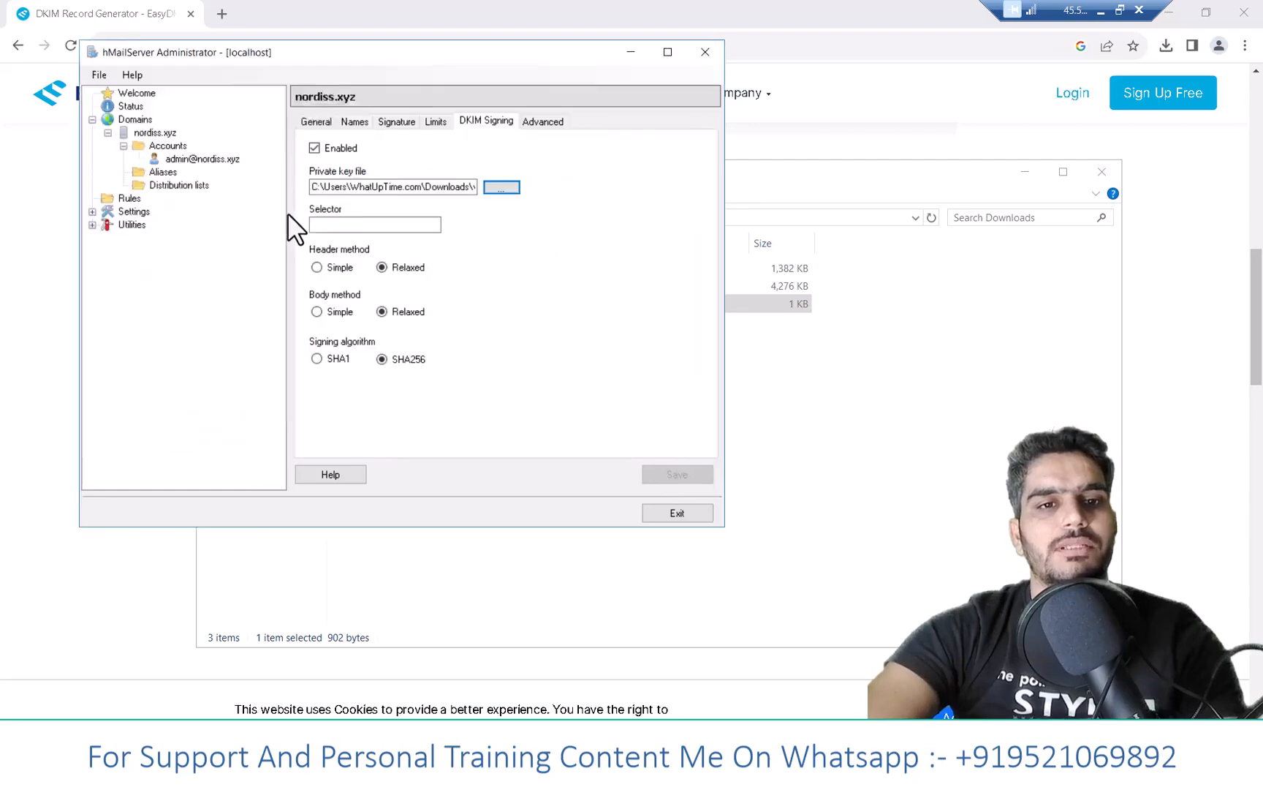
pyautogui.click(462, 185)
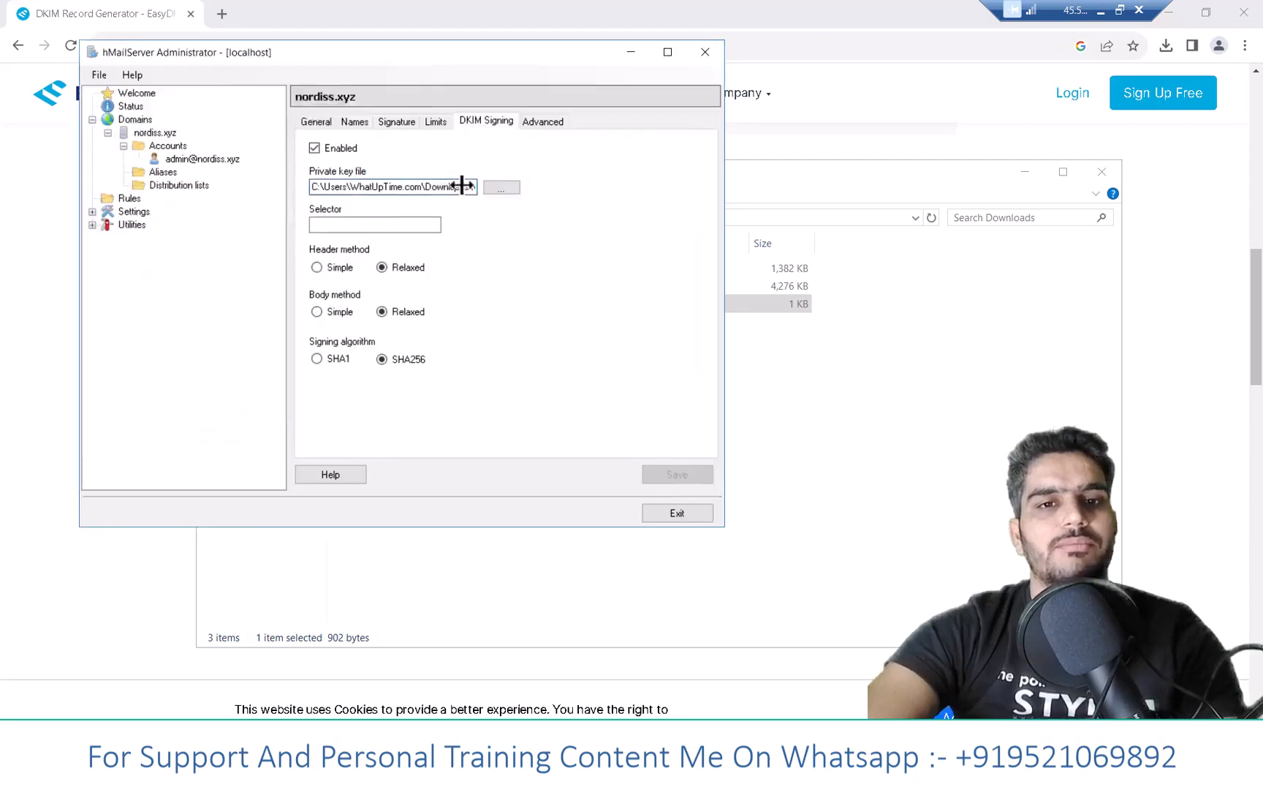
pyautogui.moveTo(496, 185); pyautogui.dragTo(537, 192)
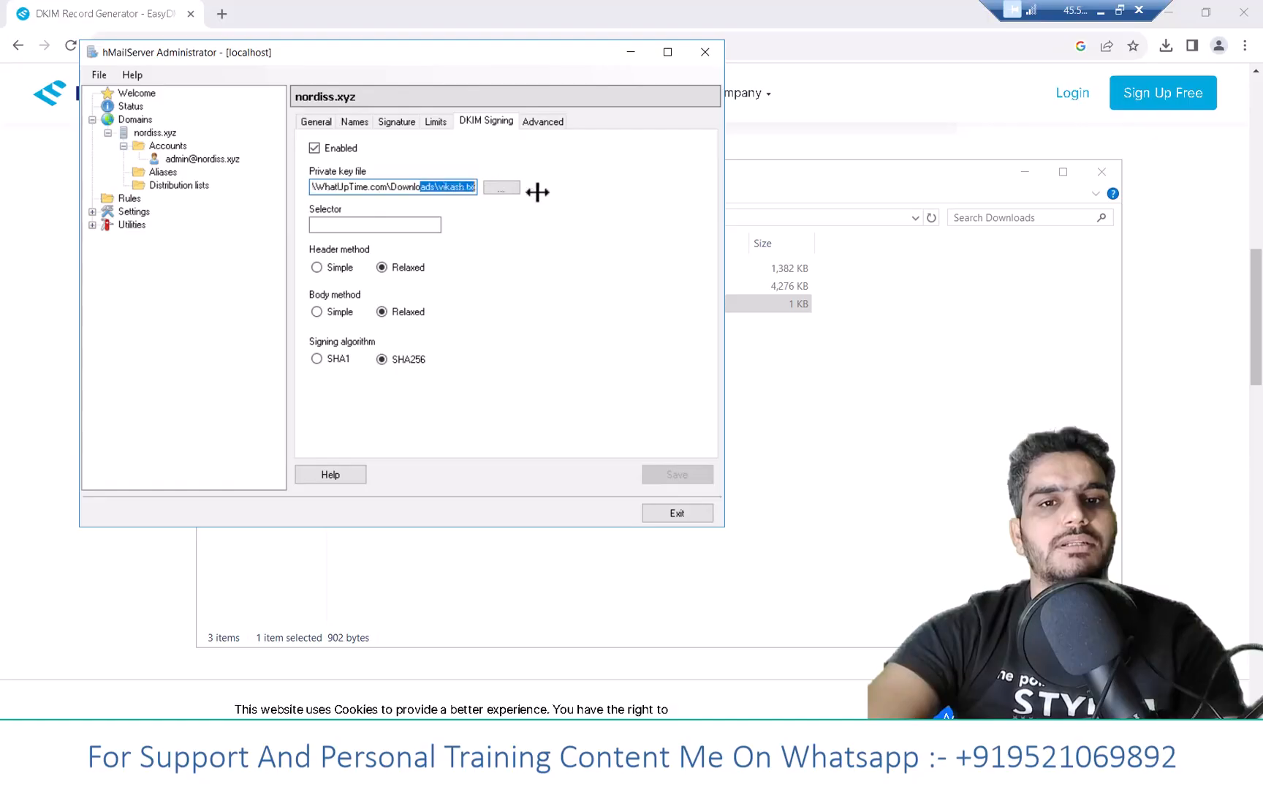
# - Enter selector dkim, save DKIM signing, then select the generated DKIM record on EasyDMARC
pyautogui.click(313, 225)
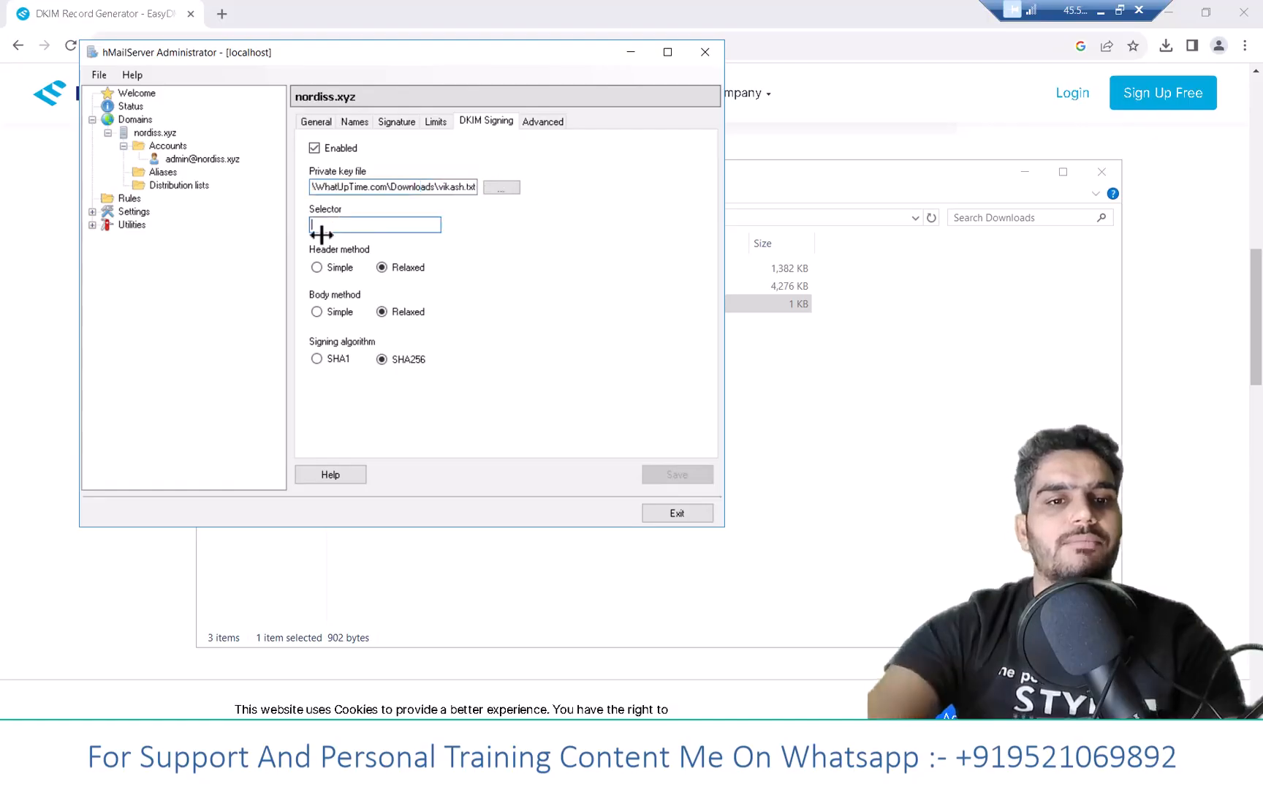
pyautogui.write('dkim')
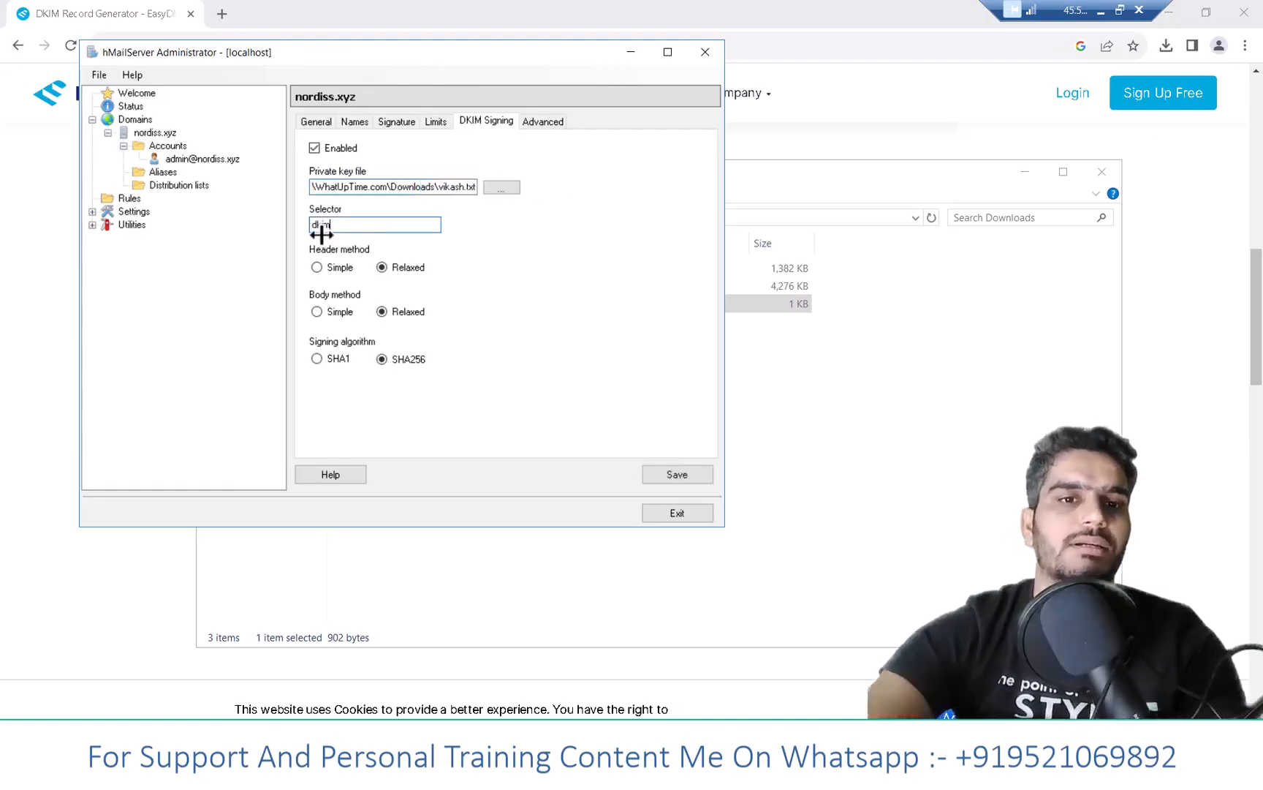
pyautogui.click(675, 474)
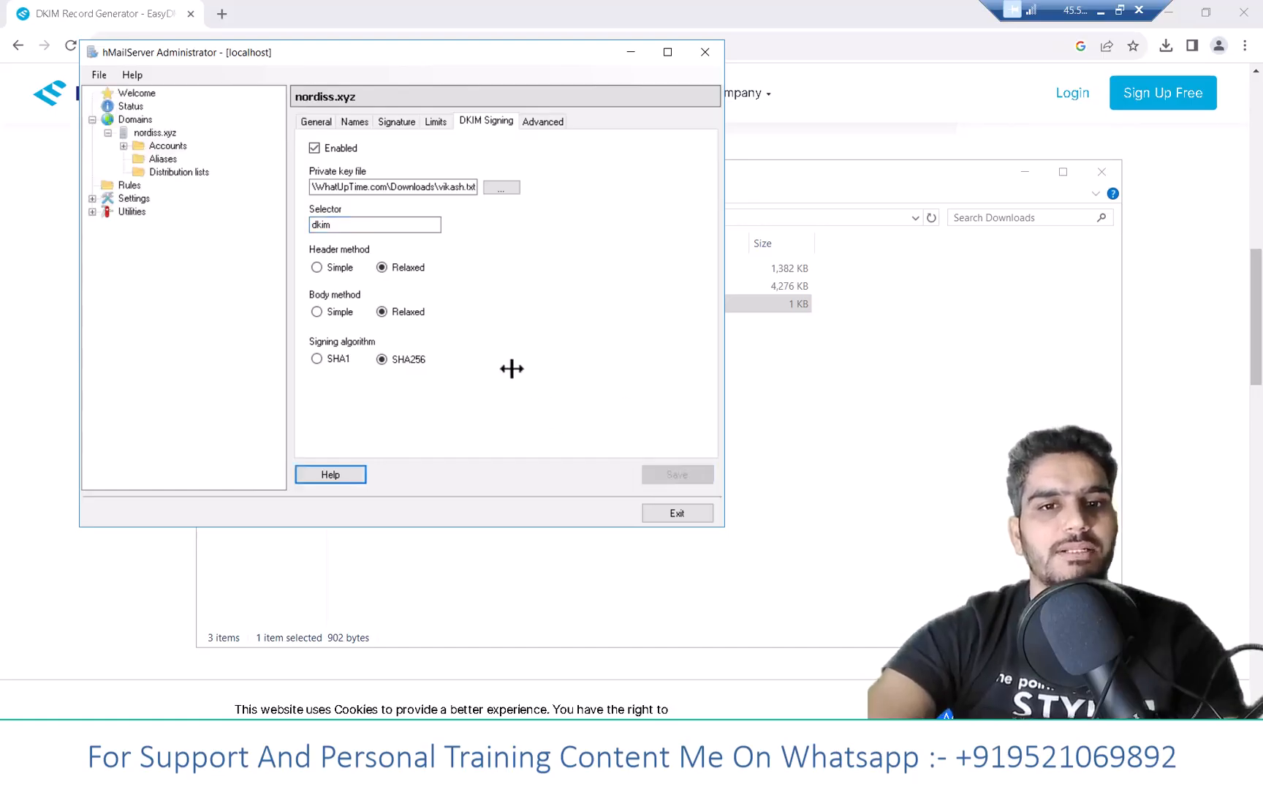
pyautogui.click(317, 122)
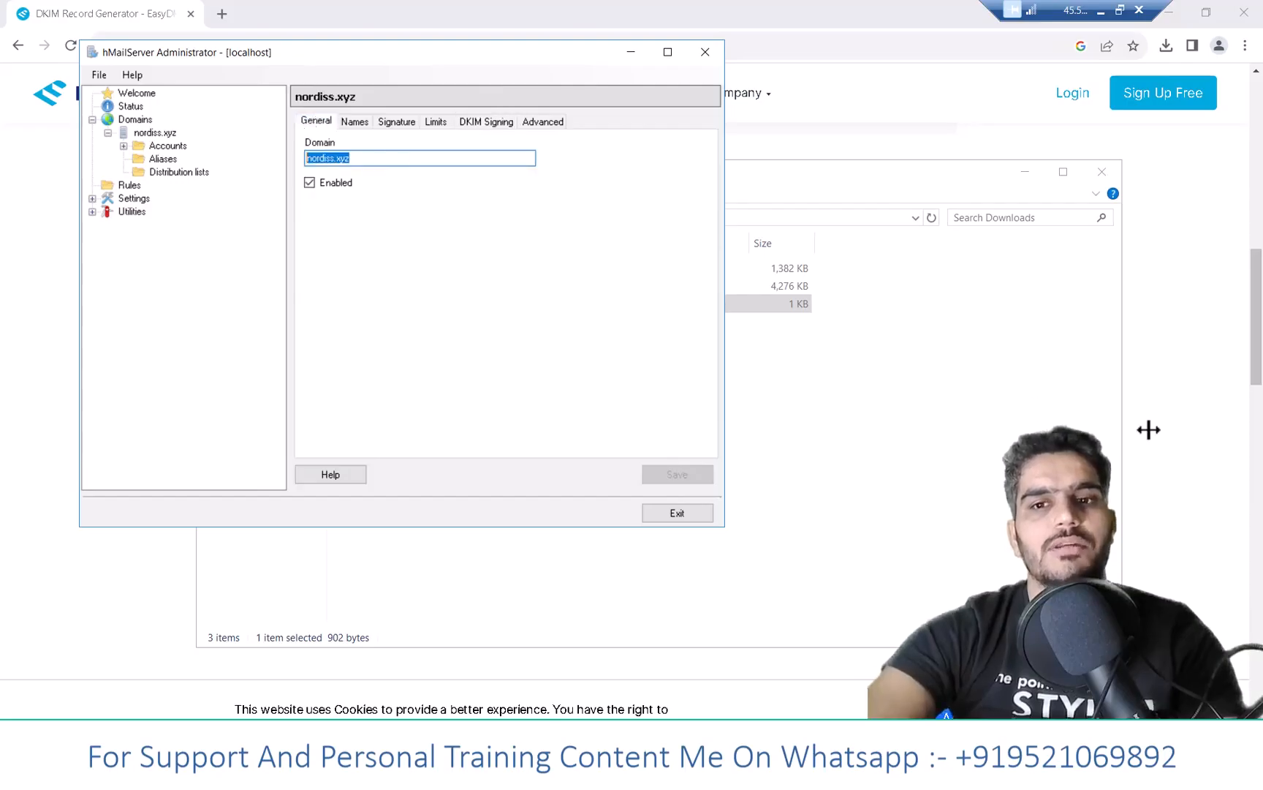
pyautogui.click(1186, 420)
pyautogui.scroll(5, 625, 346)
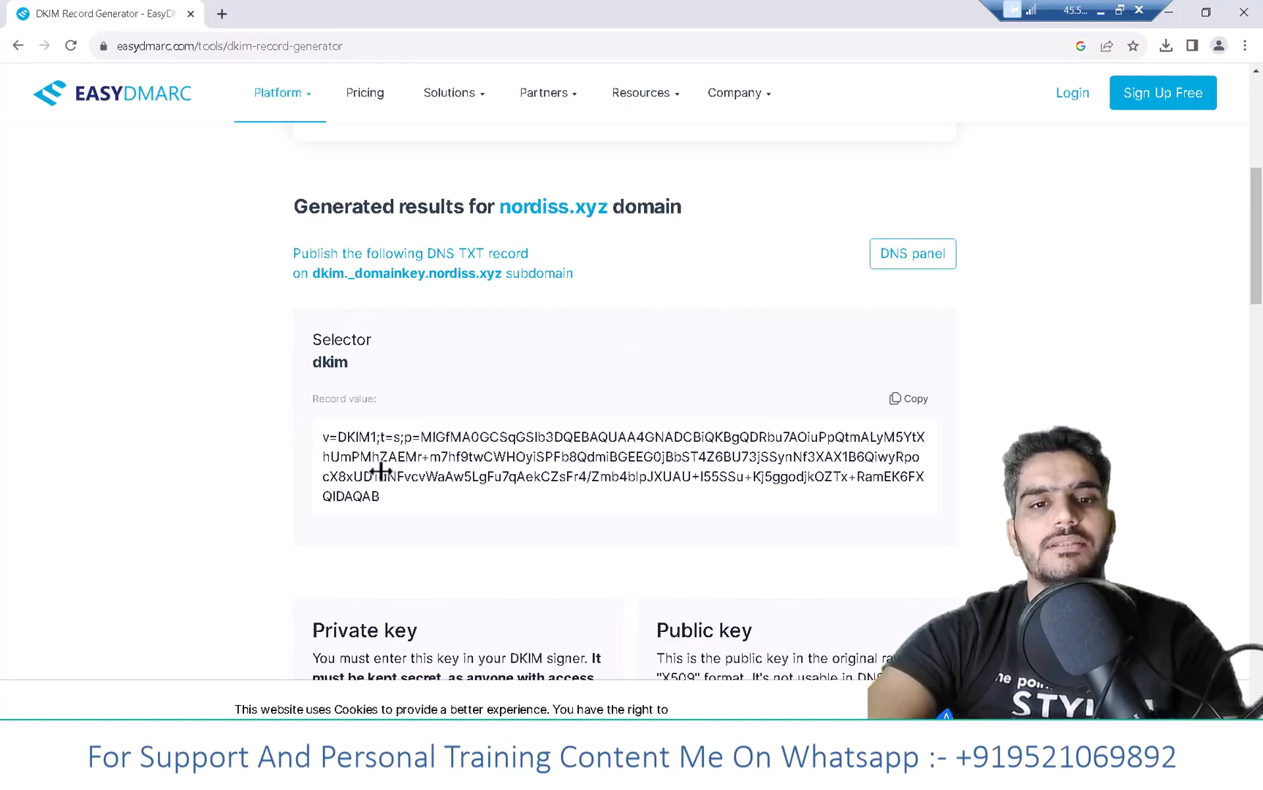
pyautogui.moveTo(323, 436); pyautogui.dragTo(388, 488)
# - Copy the DKIM public key value from EasyDMARC and paste it as DigitalOcean's TXT record value
pyautogui.click(914, 398)
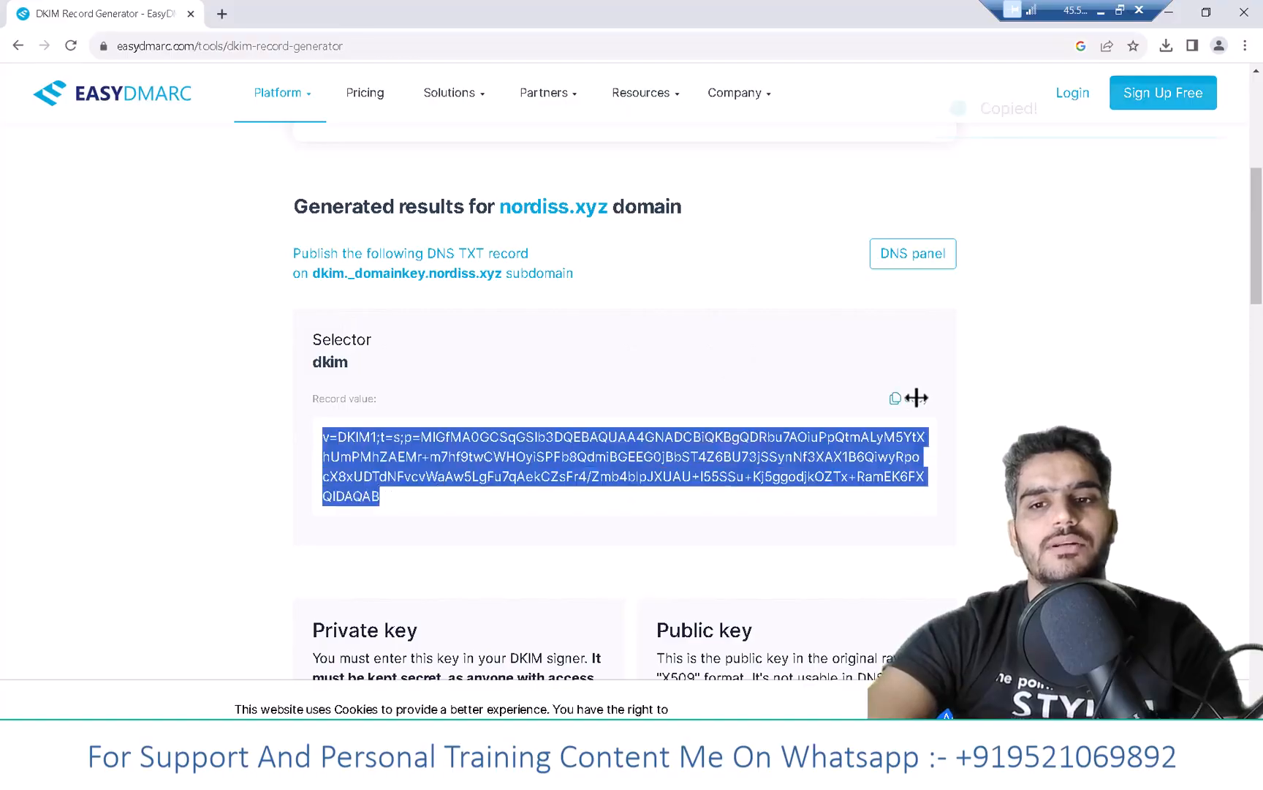
pyautogui.click(1100, 11)
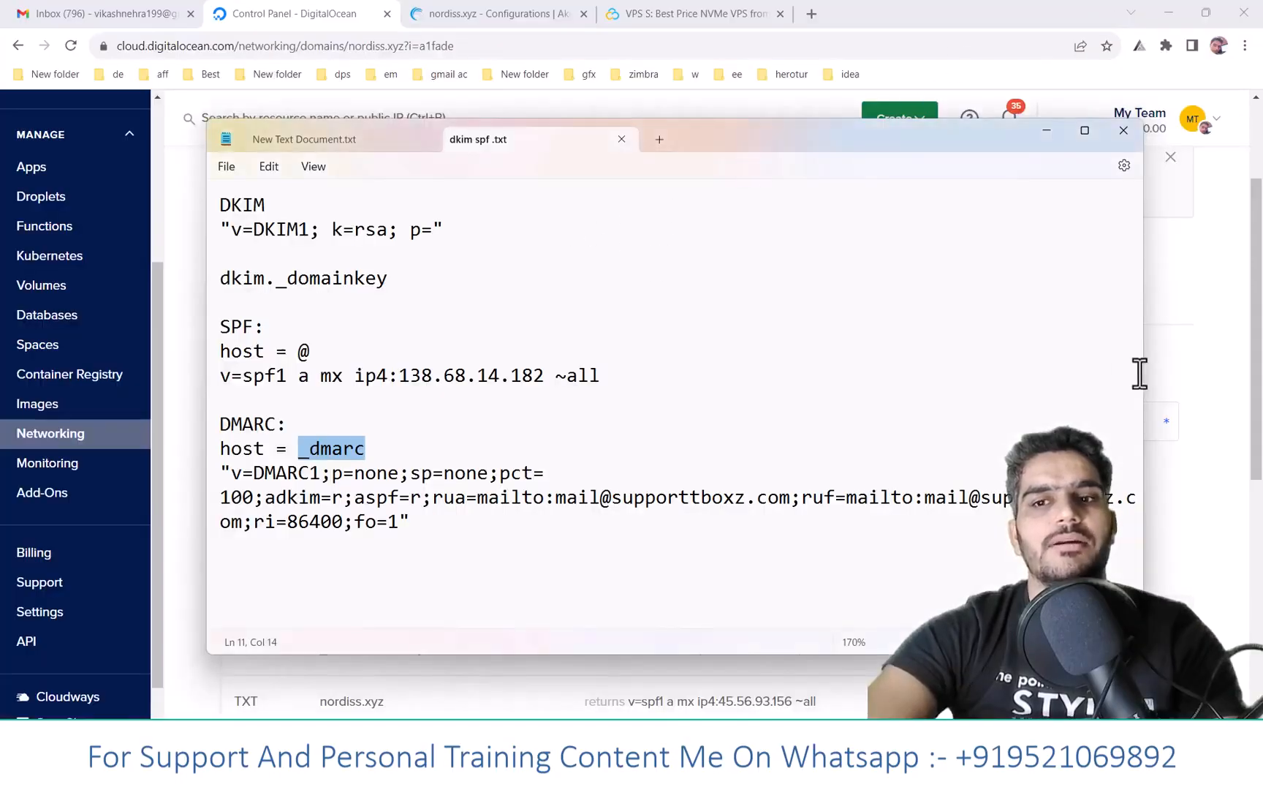
pyautogui.click(1240, 409)
pyautogui.scroll(-1, 366, 358)
pyautogui.click(291, 347)
pyautogui.hotkey('ctrl', 'v')
# - Set the TXT record hostname to dkim._domainkey and create the record
pyautogui.click(343, 406)
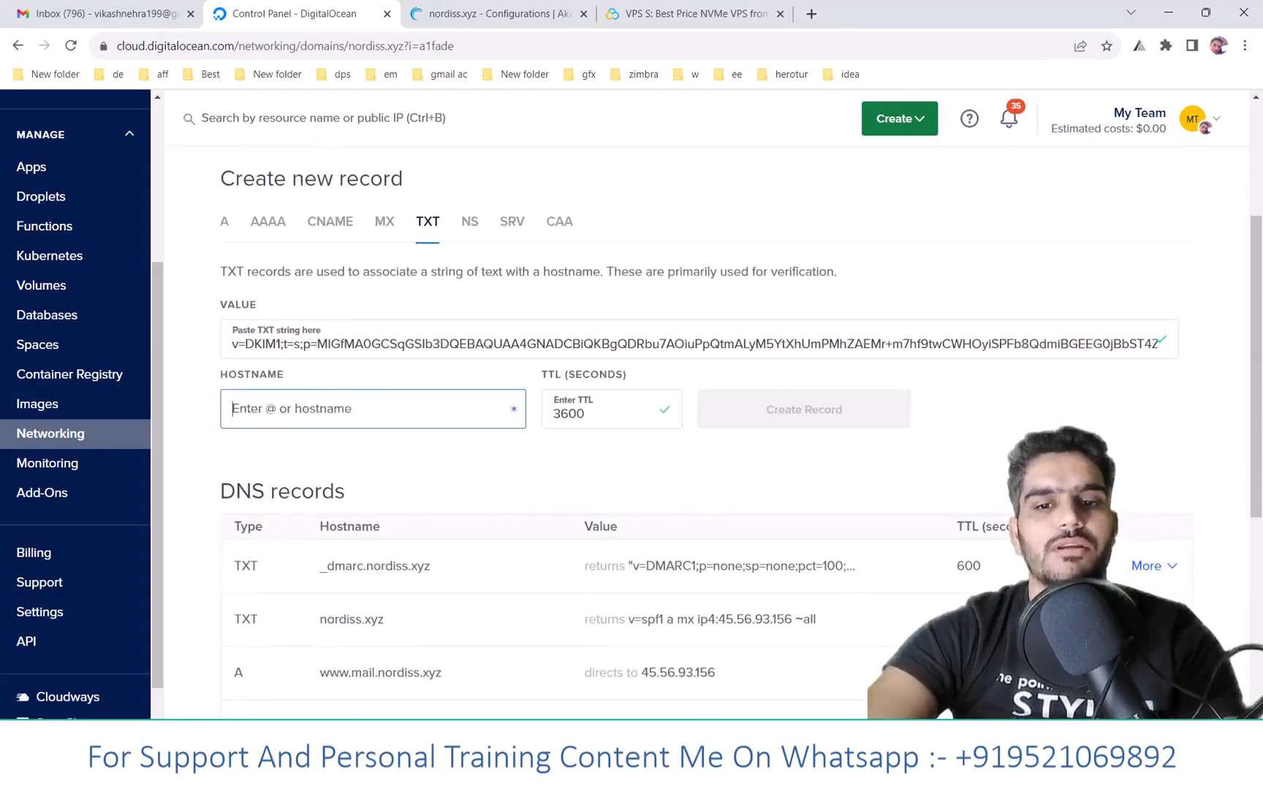
pyautogui.hotkey('alt', 'Tab')
pyautogui.moveTo(386, 276); pyautogui.dragTo(223, 276)
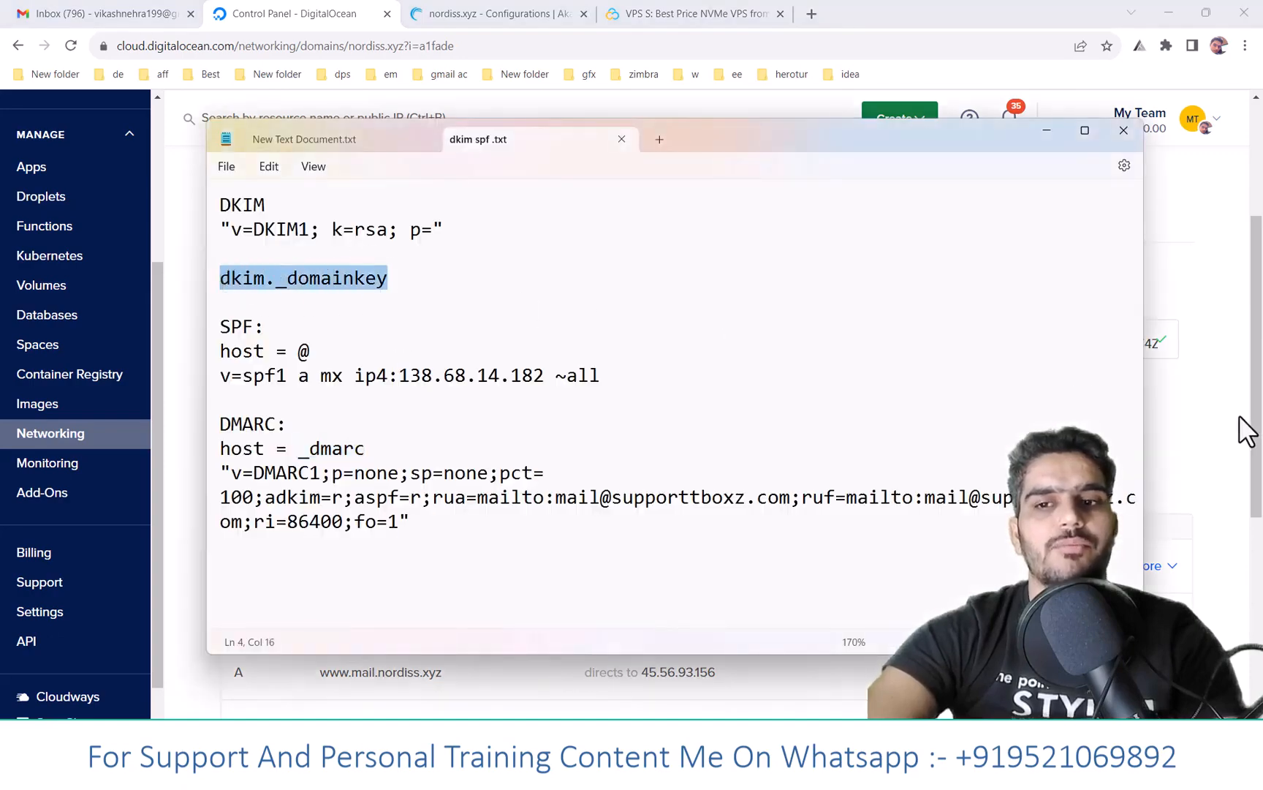
pyautogui.click(1209, 435)
pyautogui.click(393, 415)
pyautogui.hotkey('ctrl', 'v')
pyautogui.press('Tab')
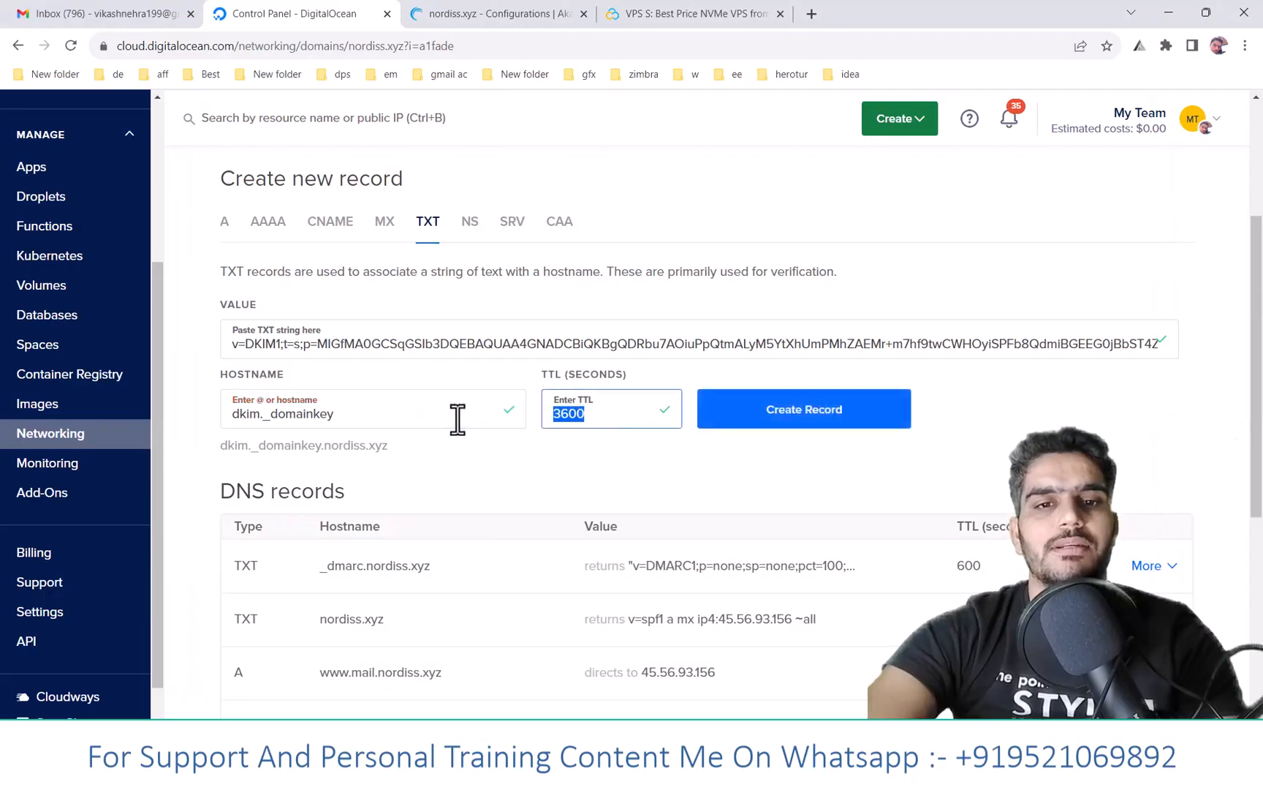
pyautogui.click(888, 411)
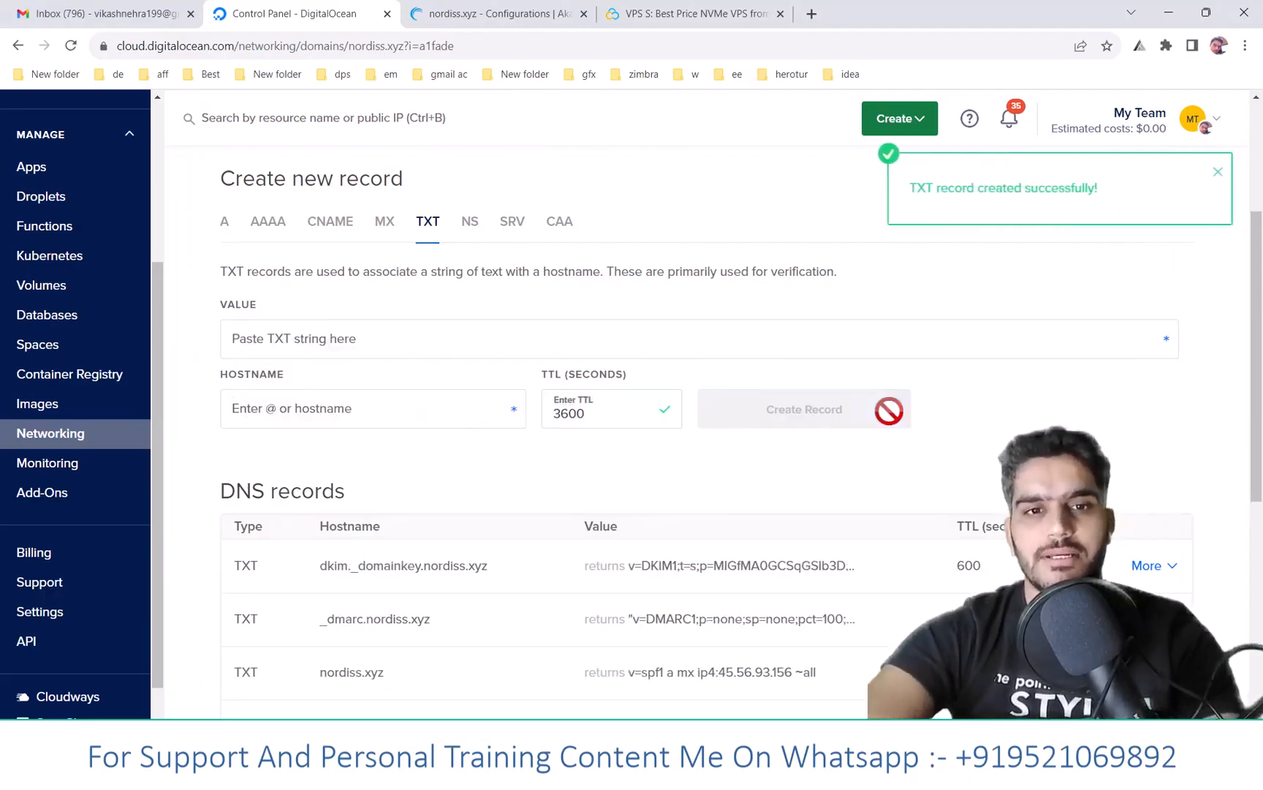
# - Start an MX record with hostname @ pointing to mail server mail.nordiss.xyz
pyautogui.click(388, 227)
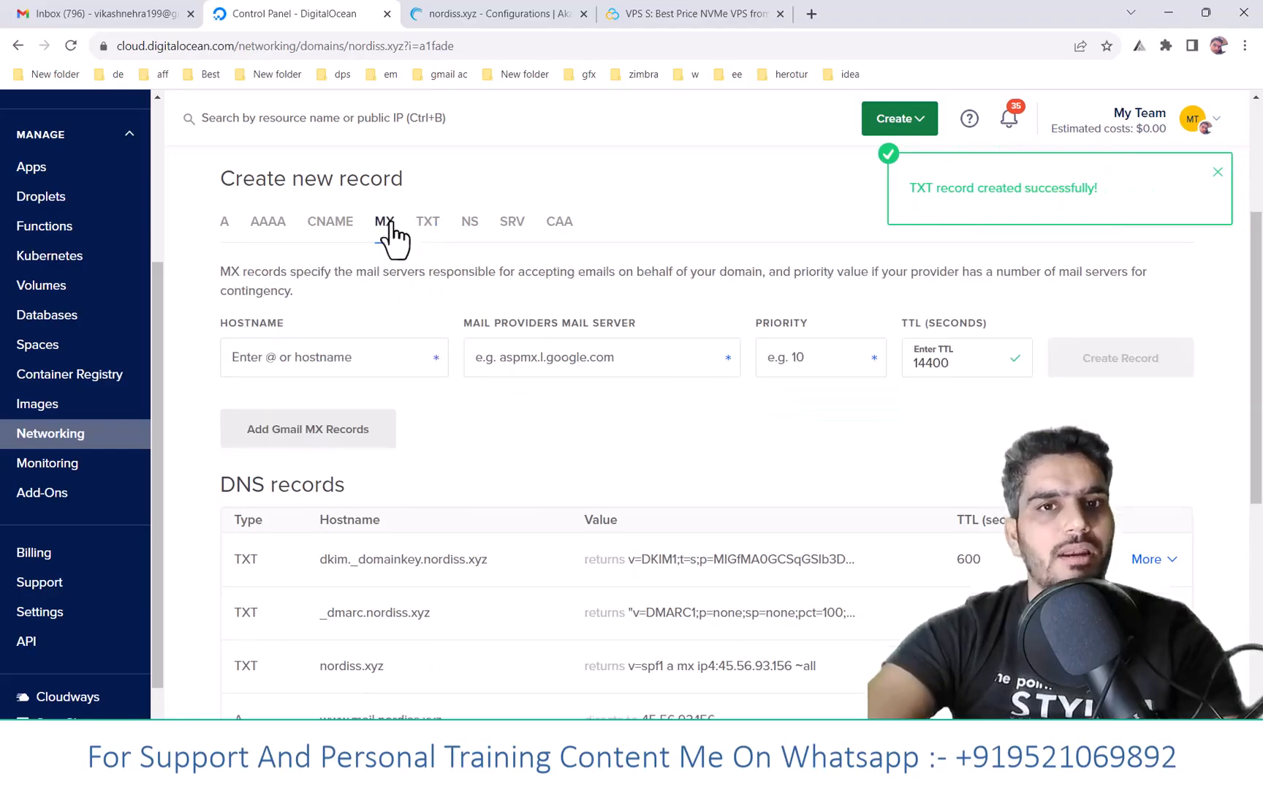
pyautogui.click(358, 358)
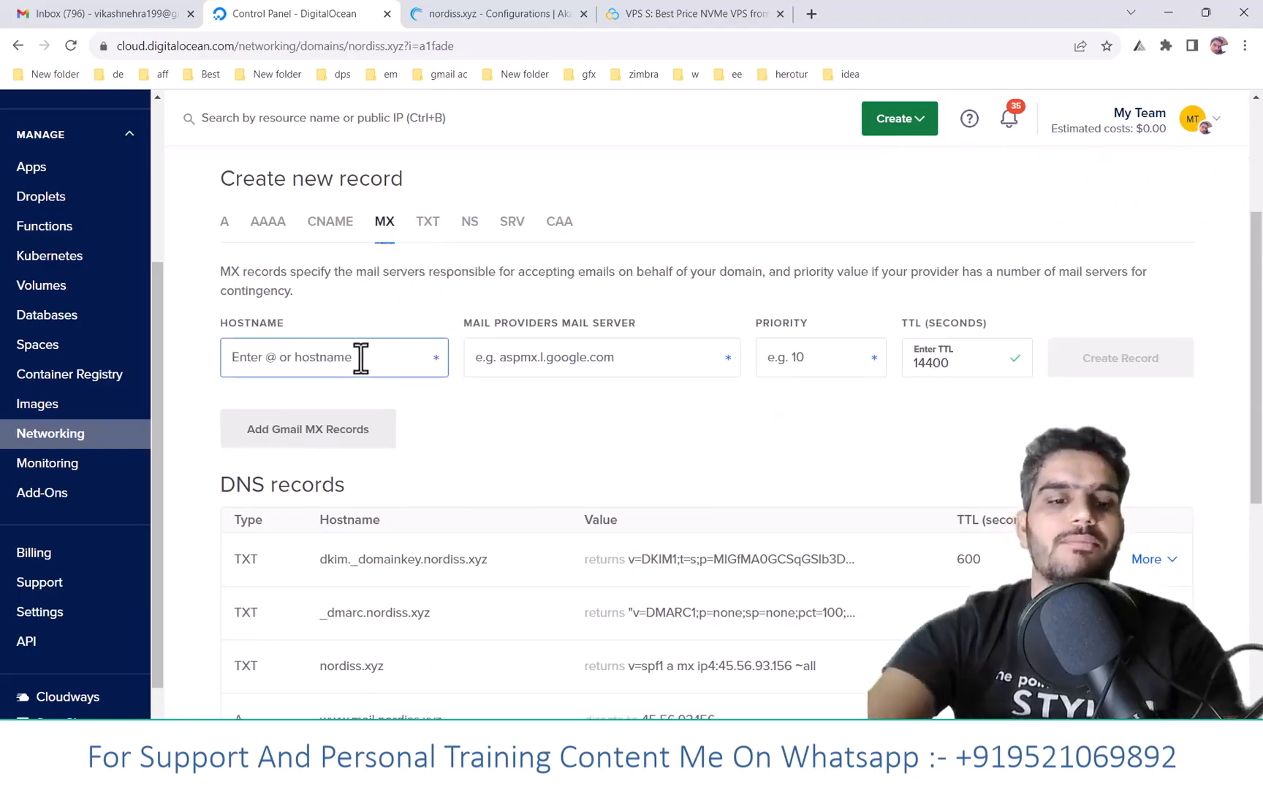
pyautogui.write('@')
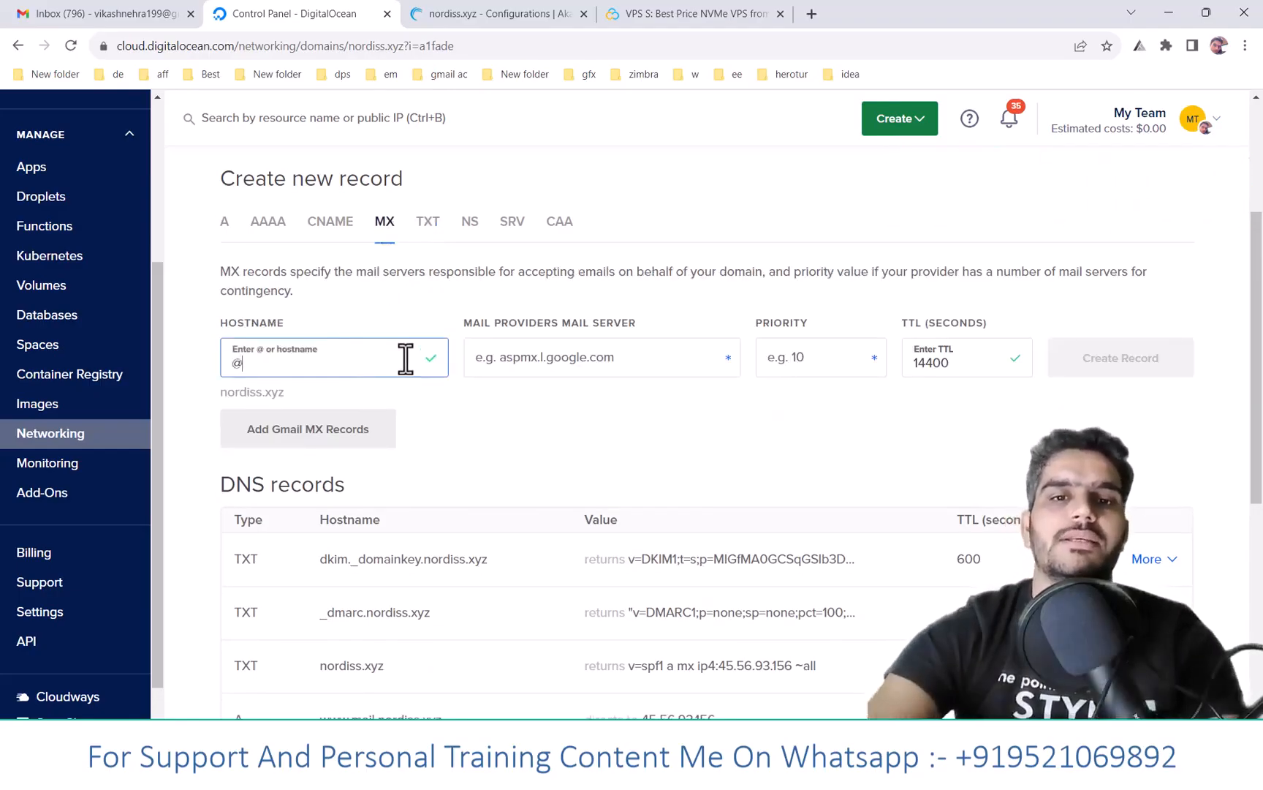
pyautogui.scroll(3, 409, 358)
pyautogui.moveTo(221, 218); pyautogui.dragTo(374, 219)
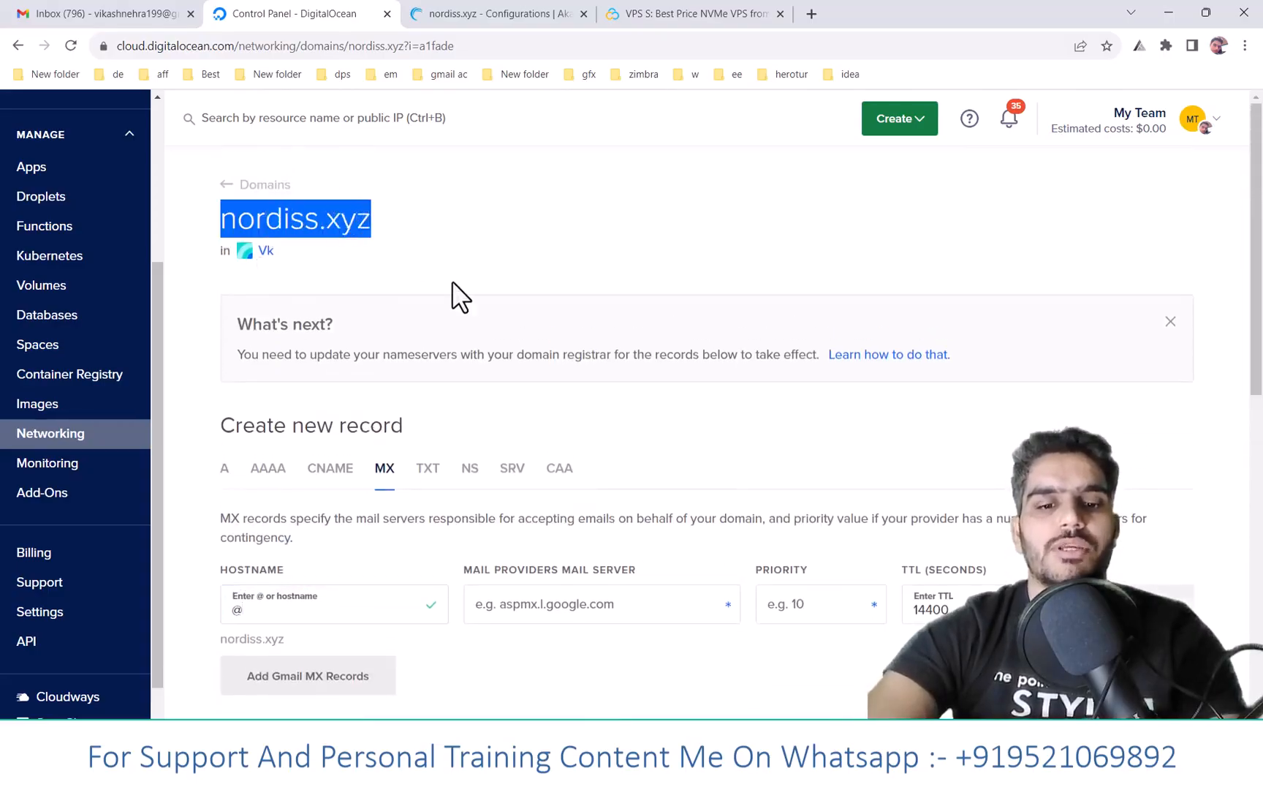
pyautogui.click(544, 607)
pyautogui.write('mail.')
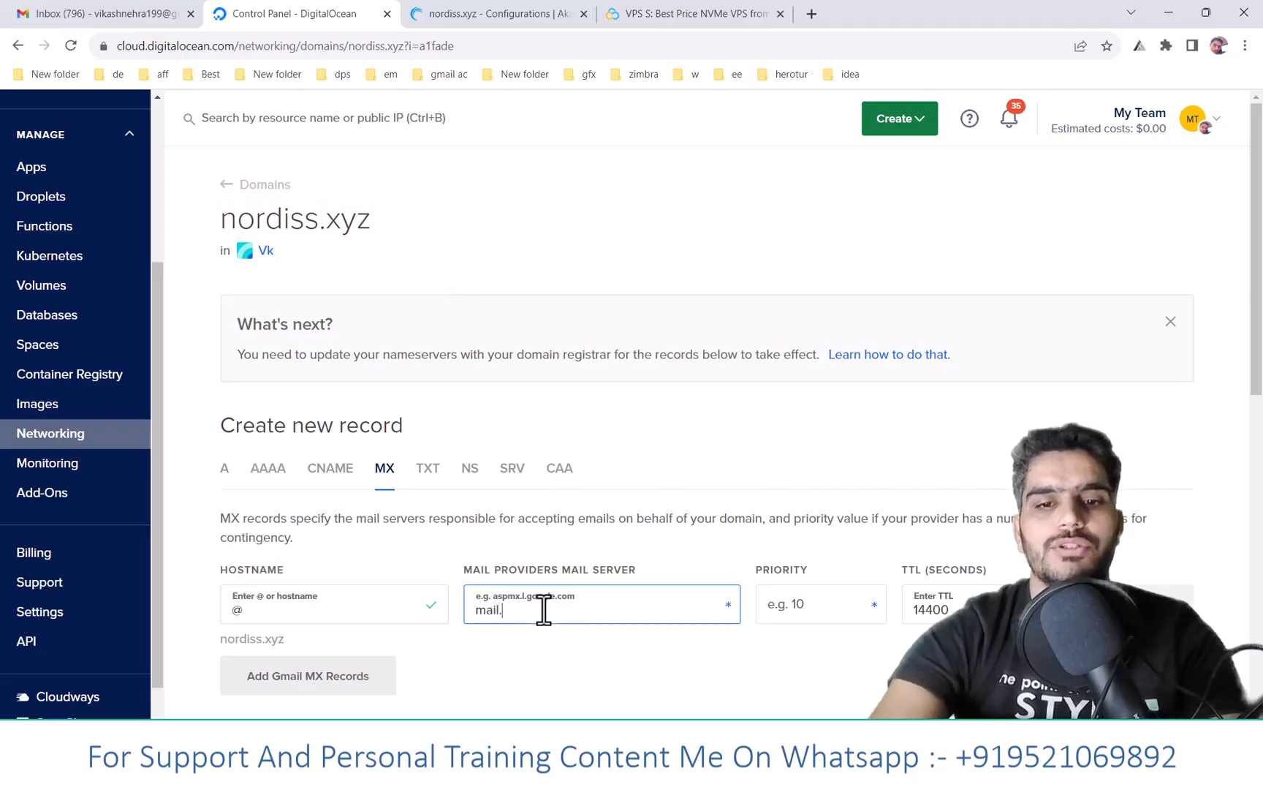
pyautogui.hotkey('ctrl', 'v')
# - Give the MX record priority 10 and TTL 600, and create it
pyautogui.click(834, 612)
pyautogui.write('10')
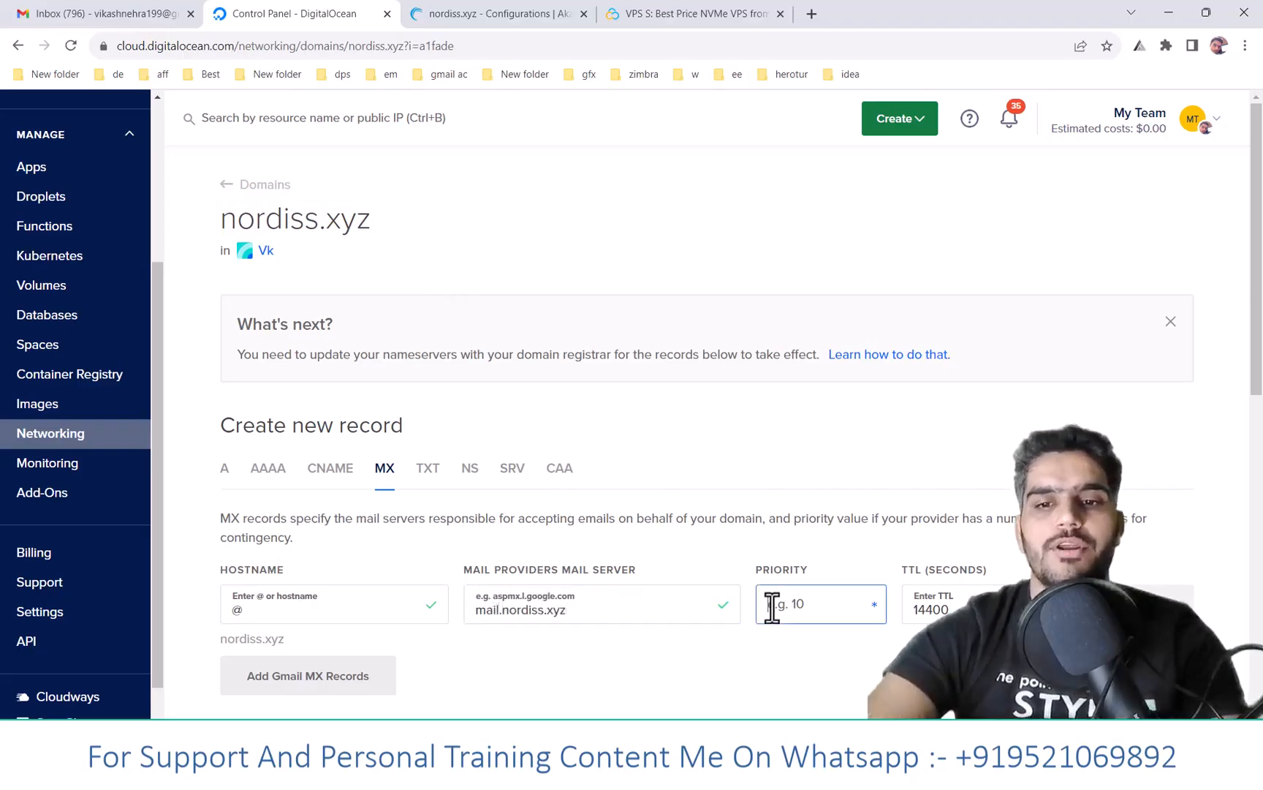
pyautogui.press('Tab')
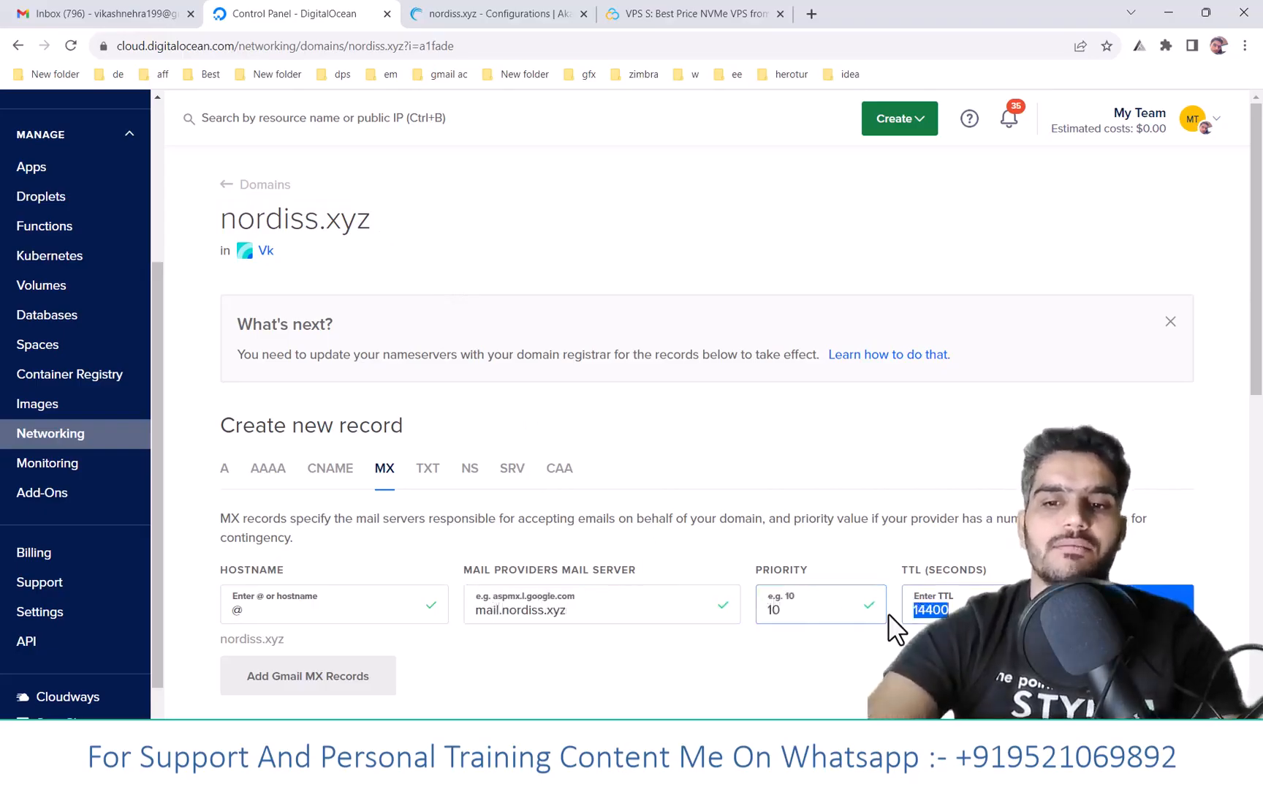
pyautogui.write('600')
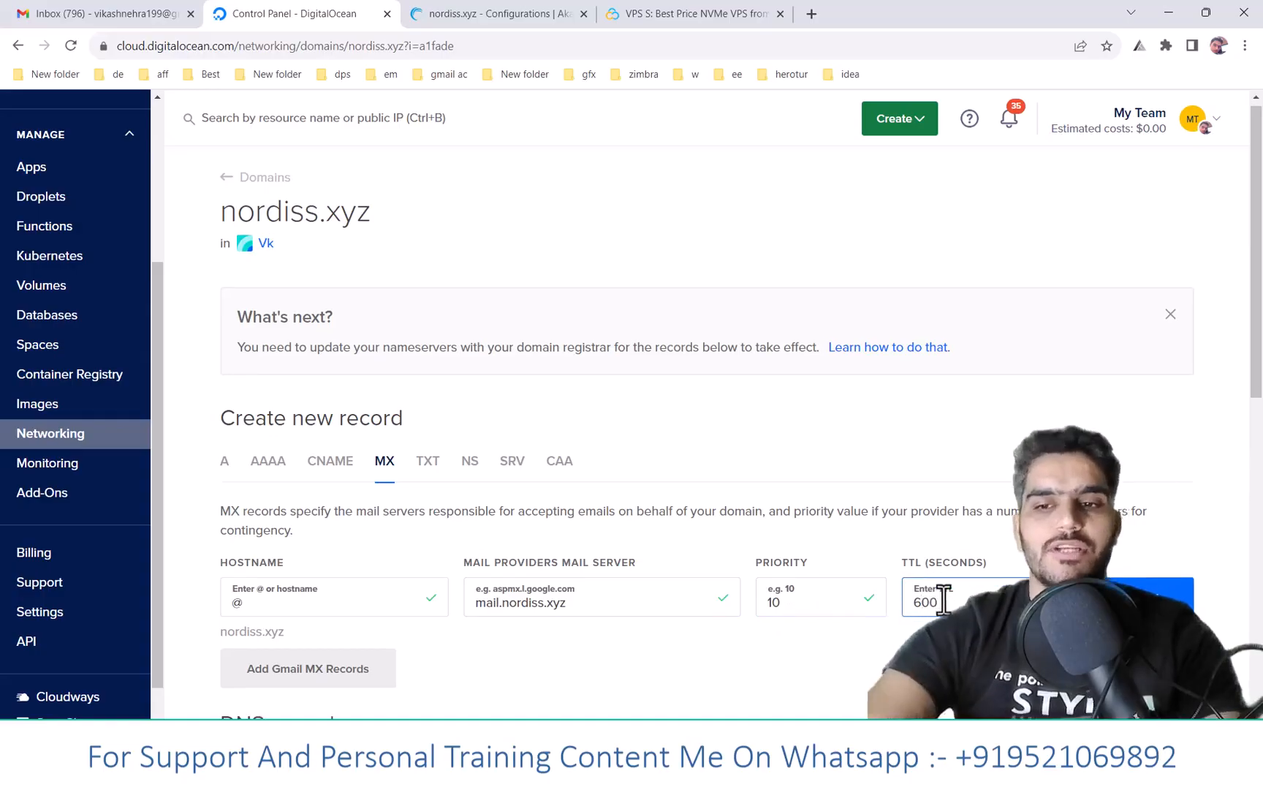
pyautogui.scroll(-2, 1111, 543)
pyautogui.click(1123, 460)
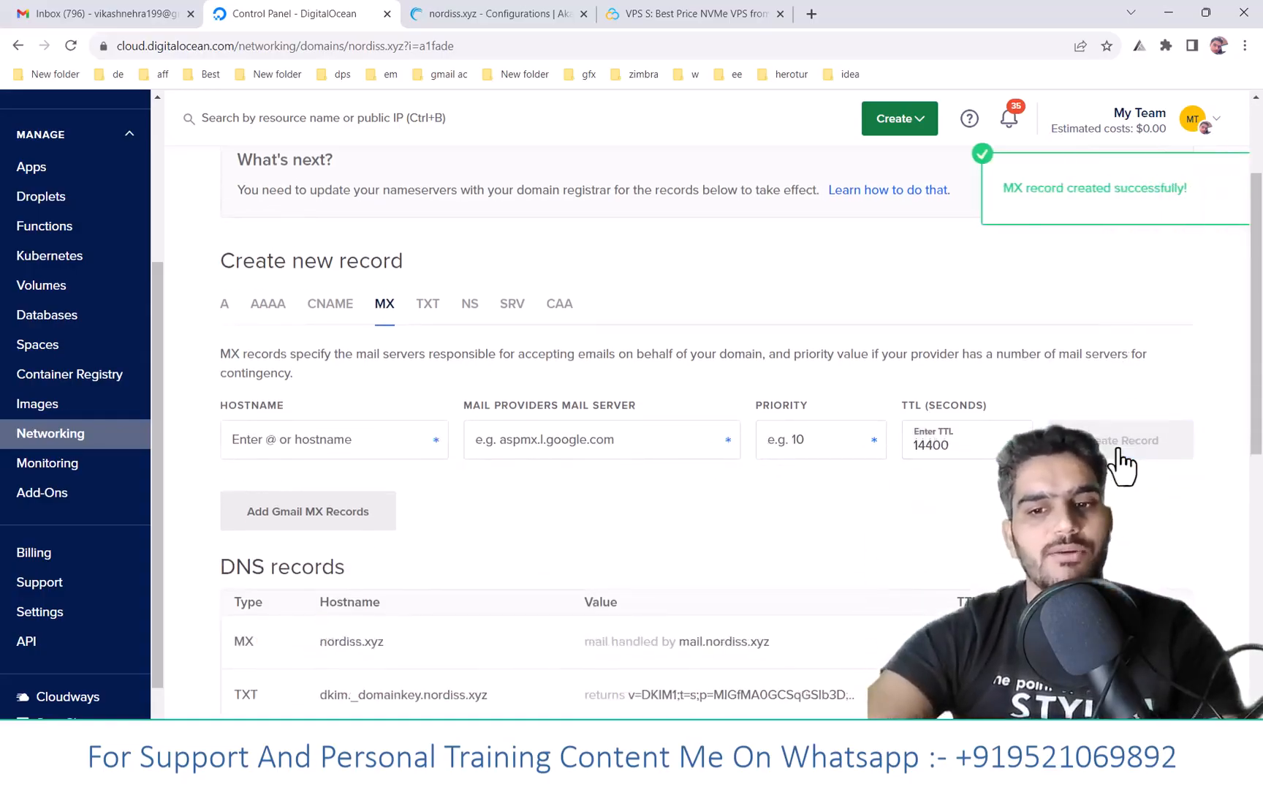
pyautogui.scroll(-2, 1121, 454)
# - Scroll through the EasyDMARC DKIM results for nordiss.xyz, then return to hMailServer Administrator
pyautogui.scroll(-1, 1119, 447)
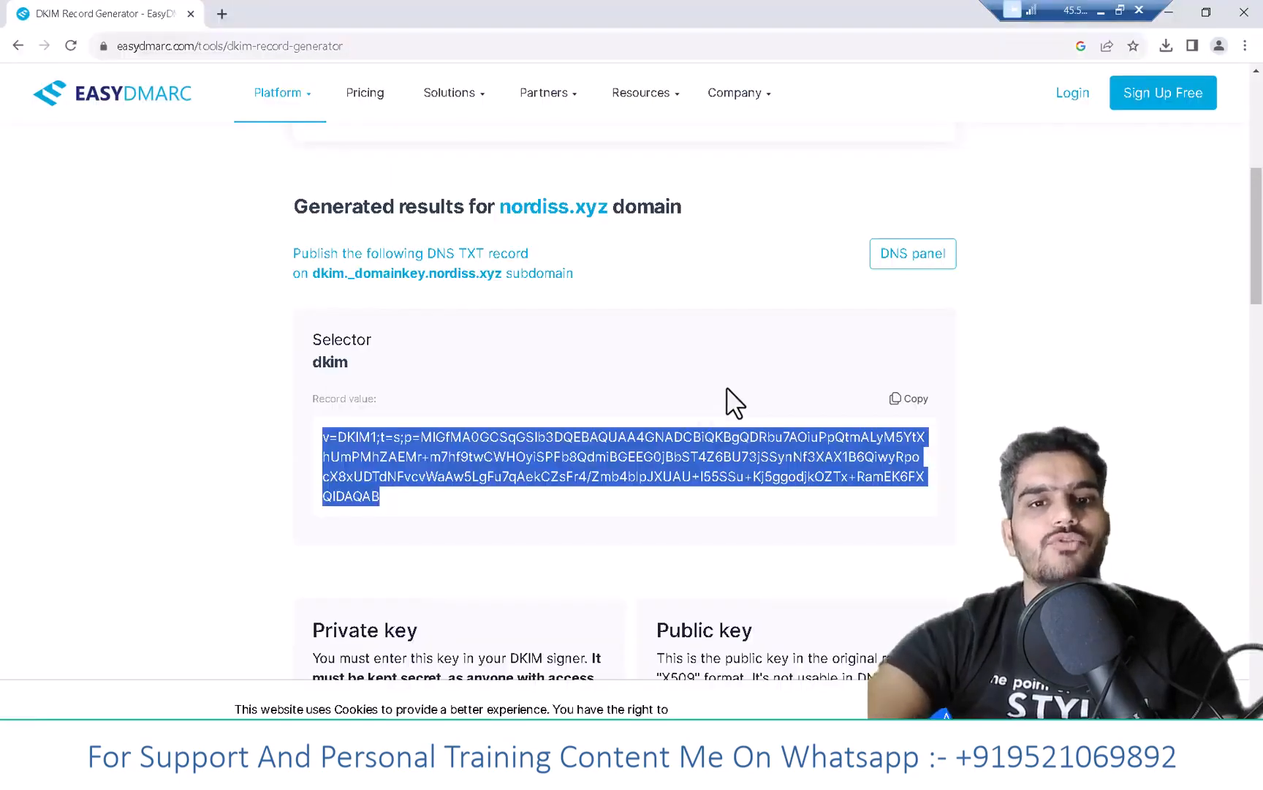
pyautogui.moveTo(502, 207); pyautogui.dragTo(606, 209)
pyautogui.hotkey('ctrl', 'c')
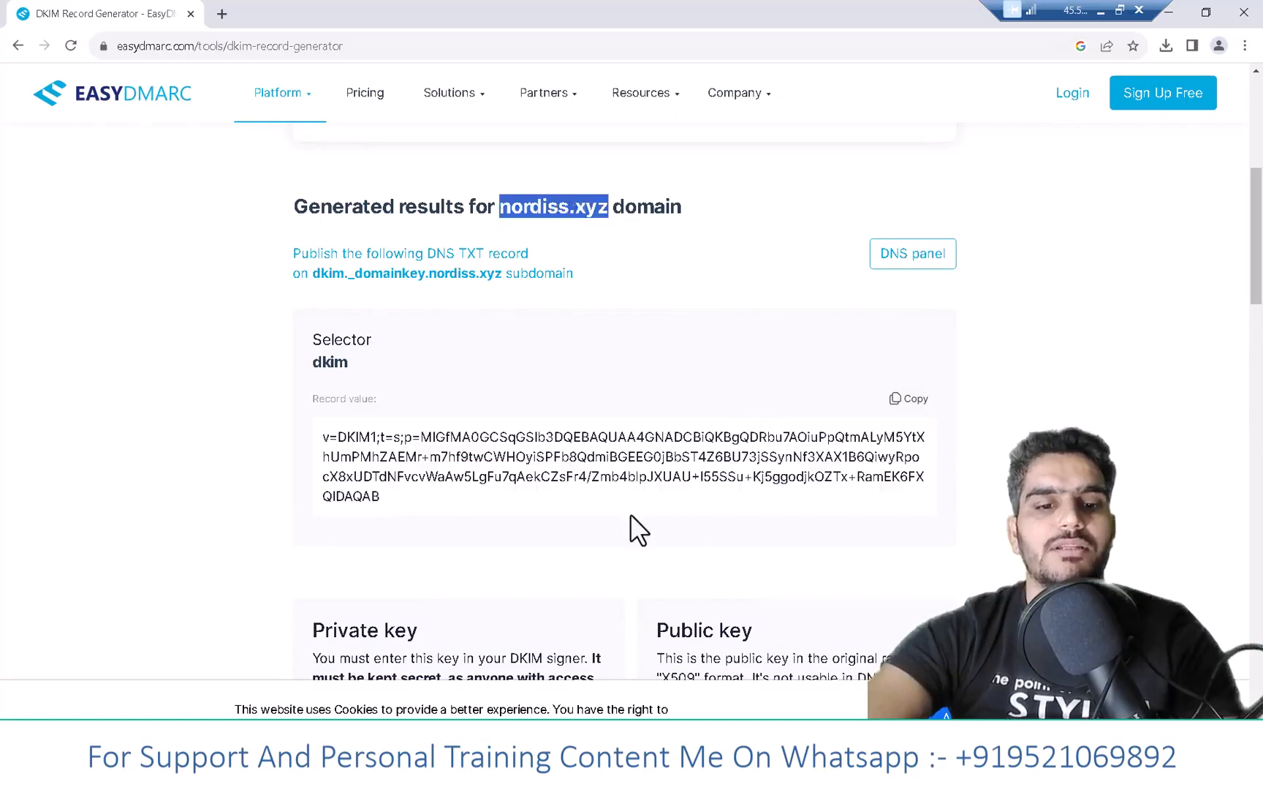
pyautogui.hotkey('alt', 'Tab')
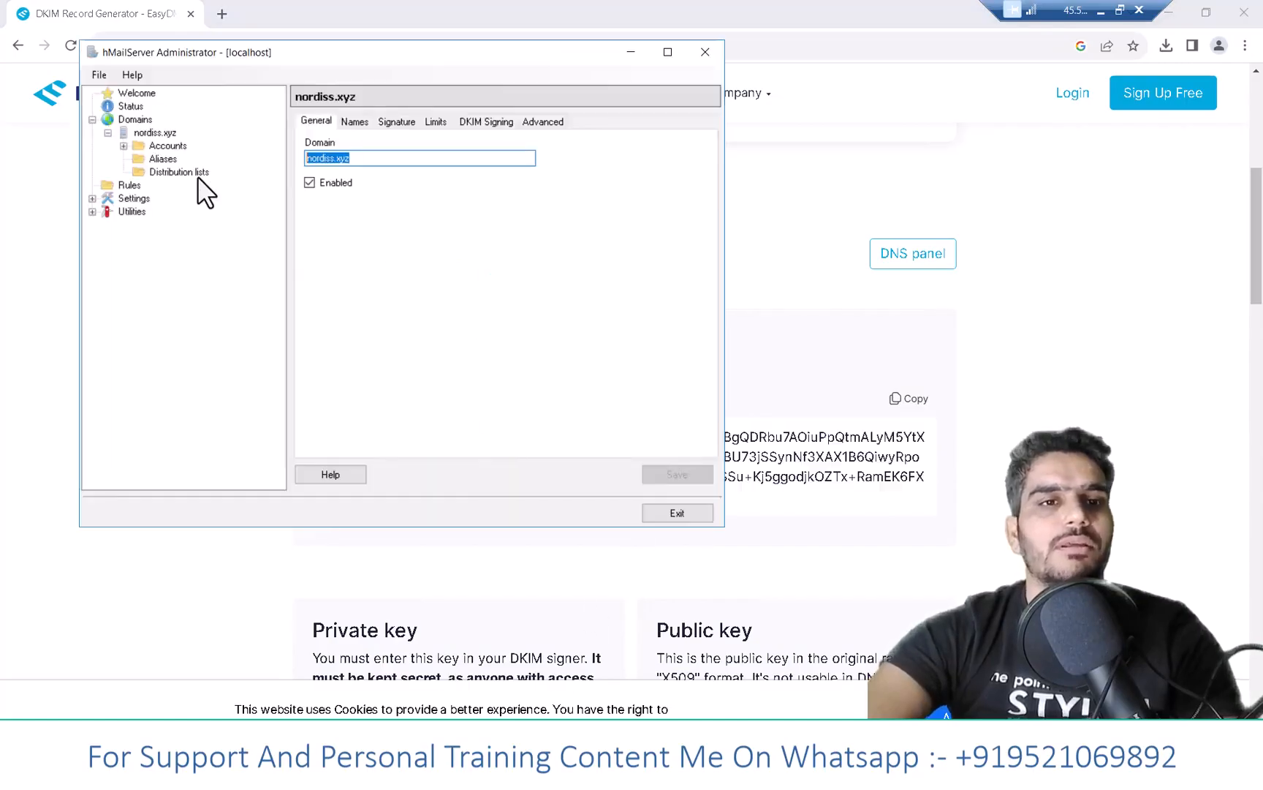
# - Set the SMTP delivery Local host name to nordiss.xyz and save it
pyautogui.click(127, 133)
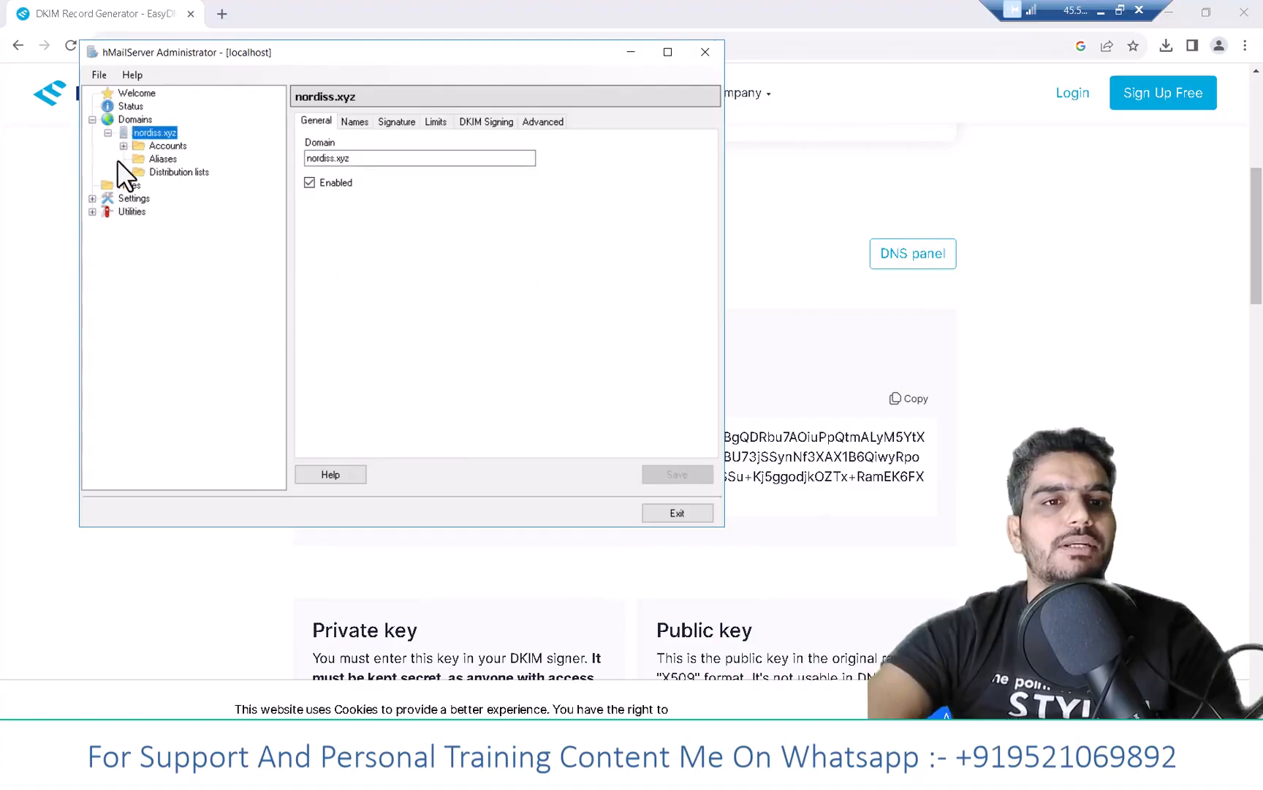
pyautogui.click(93, 199)
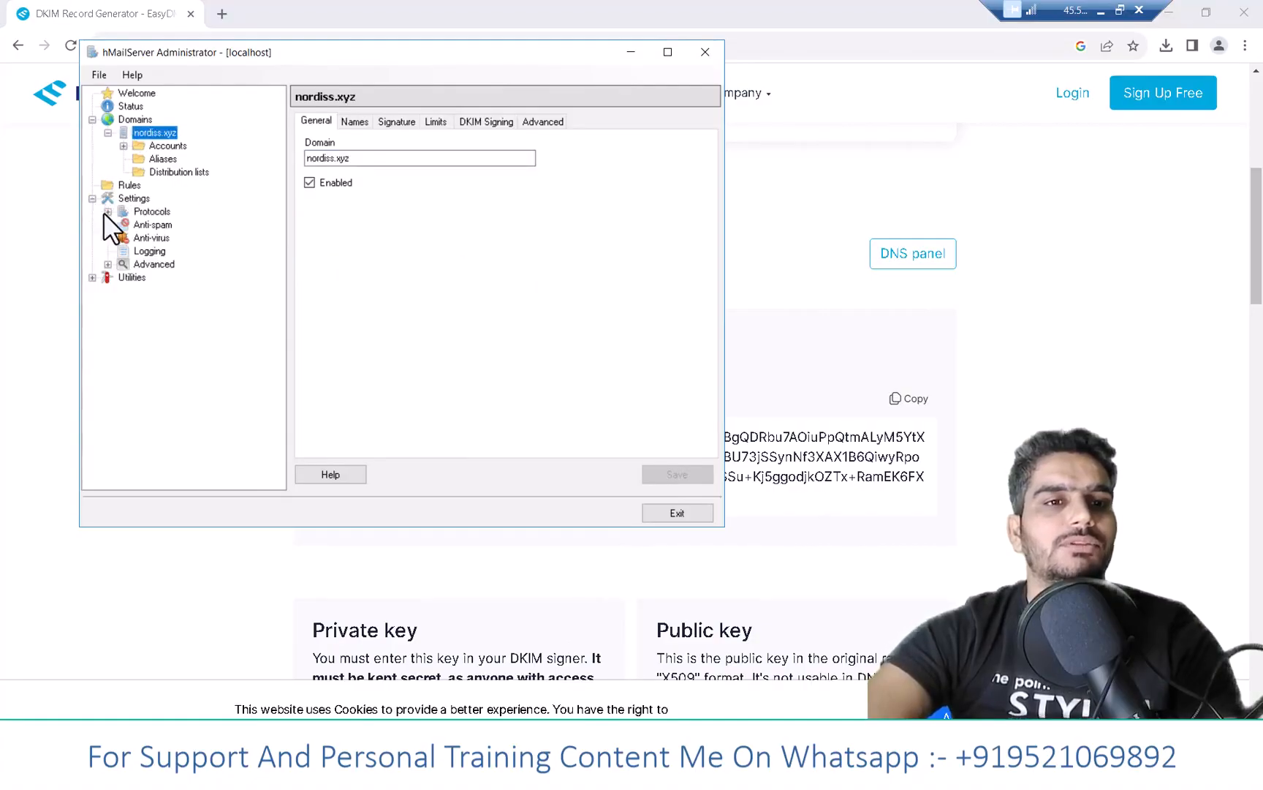
pyautogui.click(108, 211)
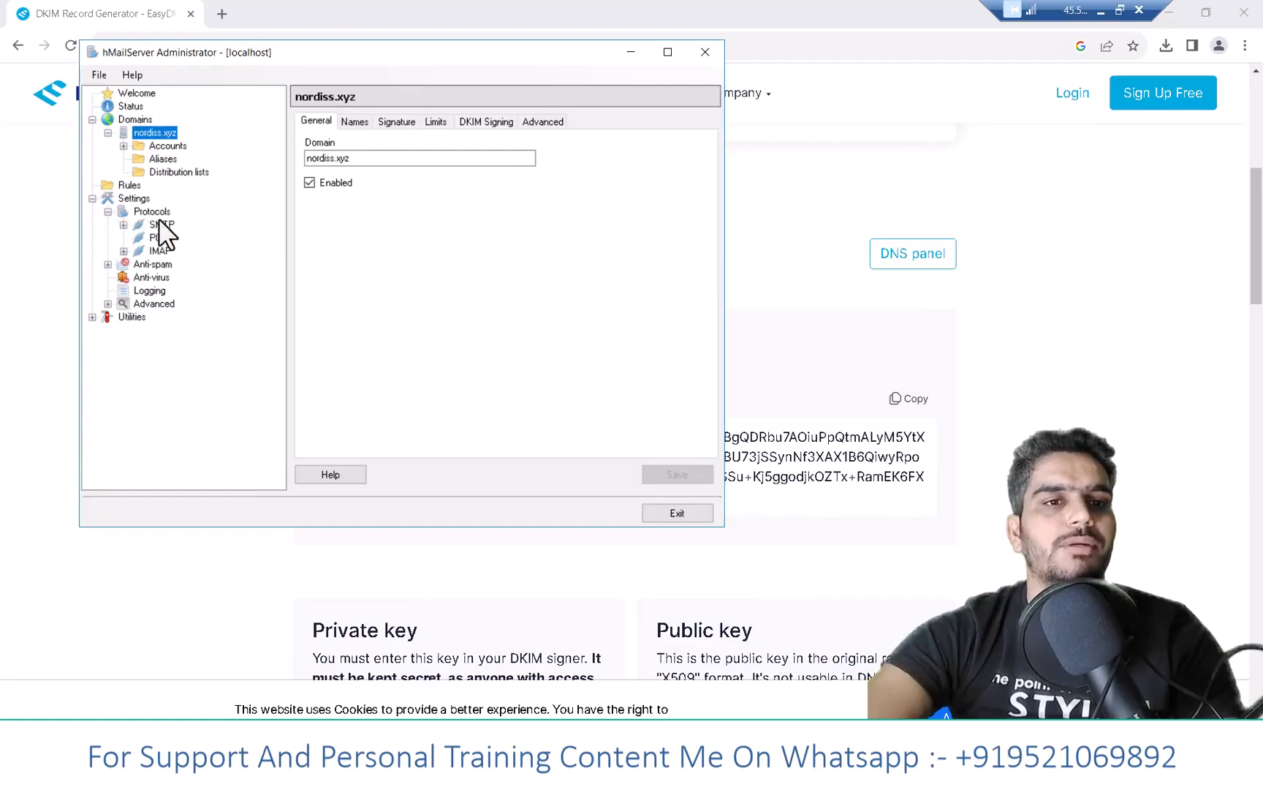
pyautogui.click(162, 225)
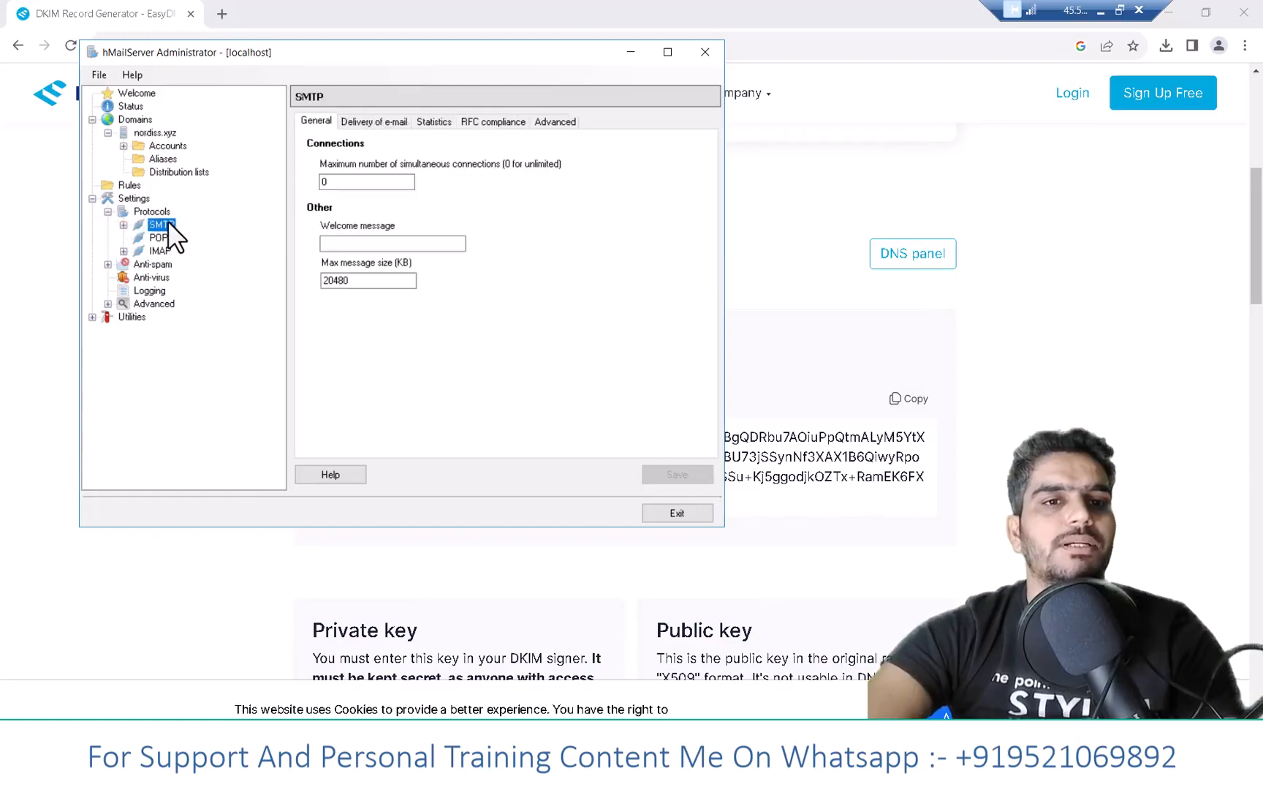
pyautogui.click(400, 123)
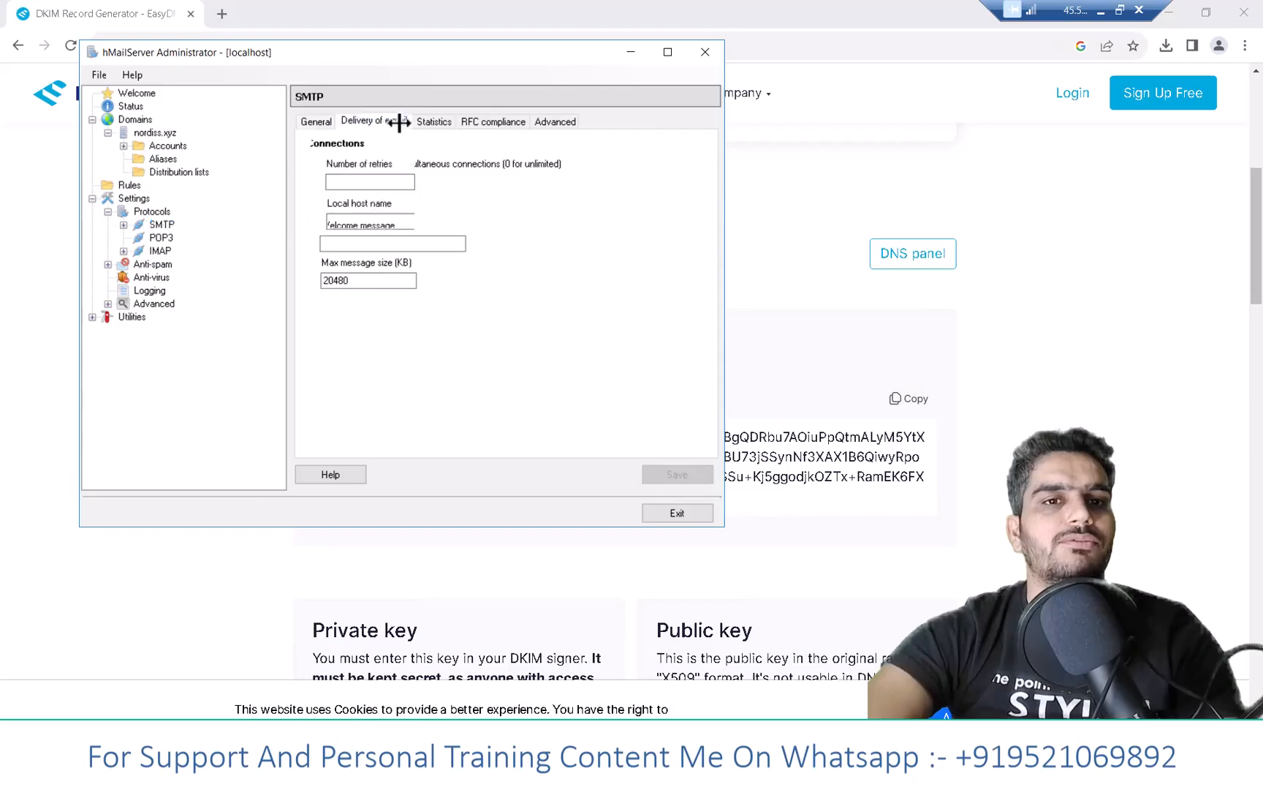
pyautogui.click(356, 221)
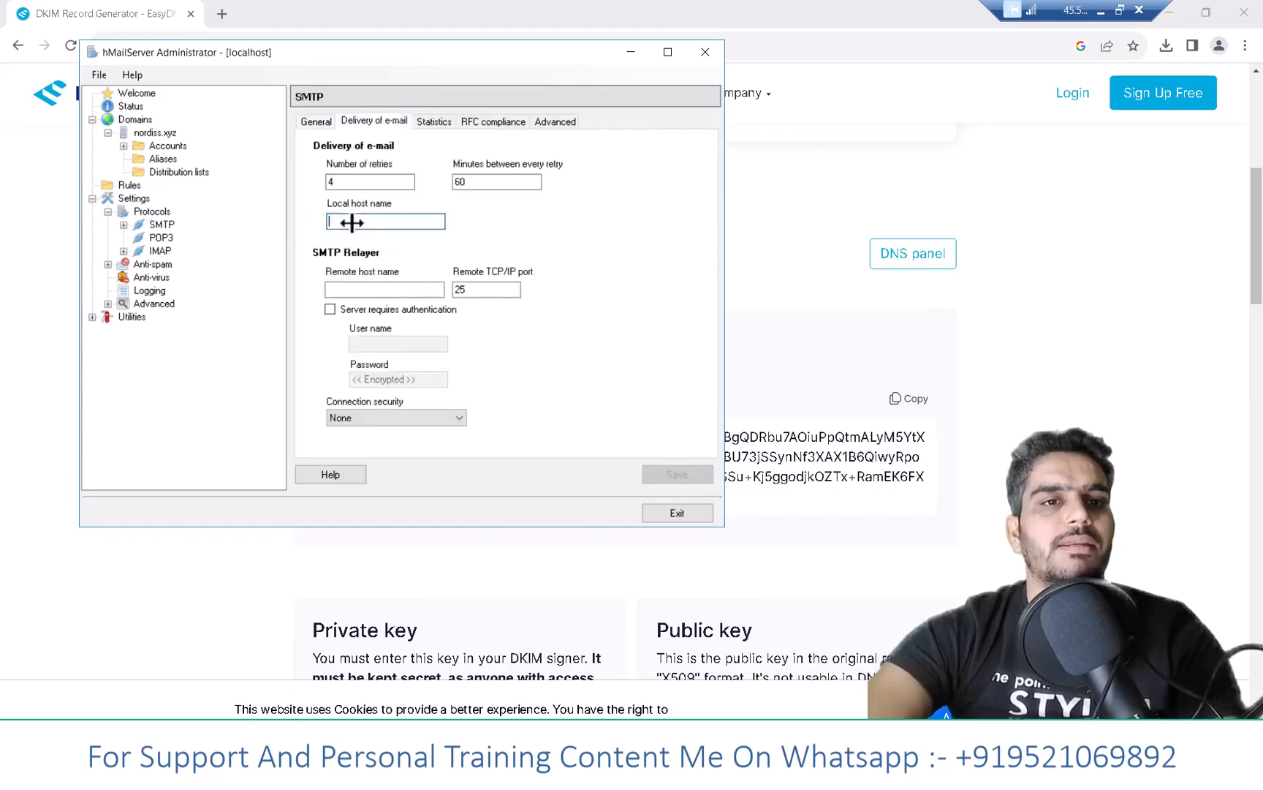
pyautogui.hotkey('ctrl', 'v')
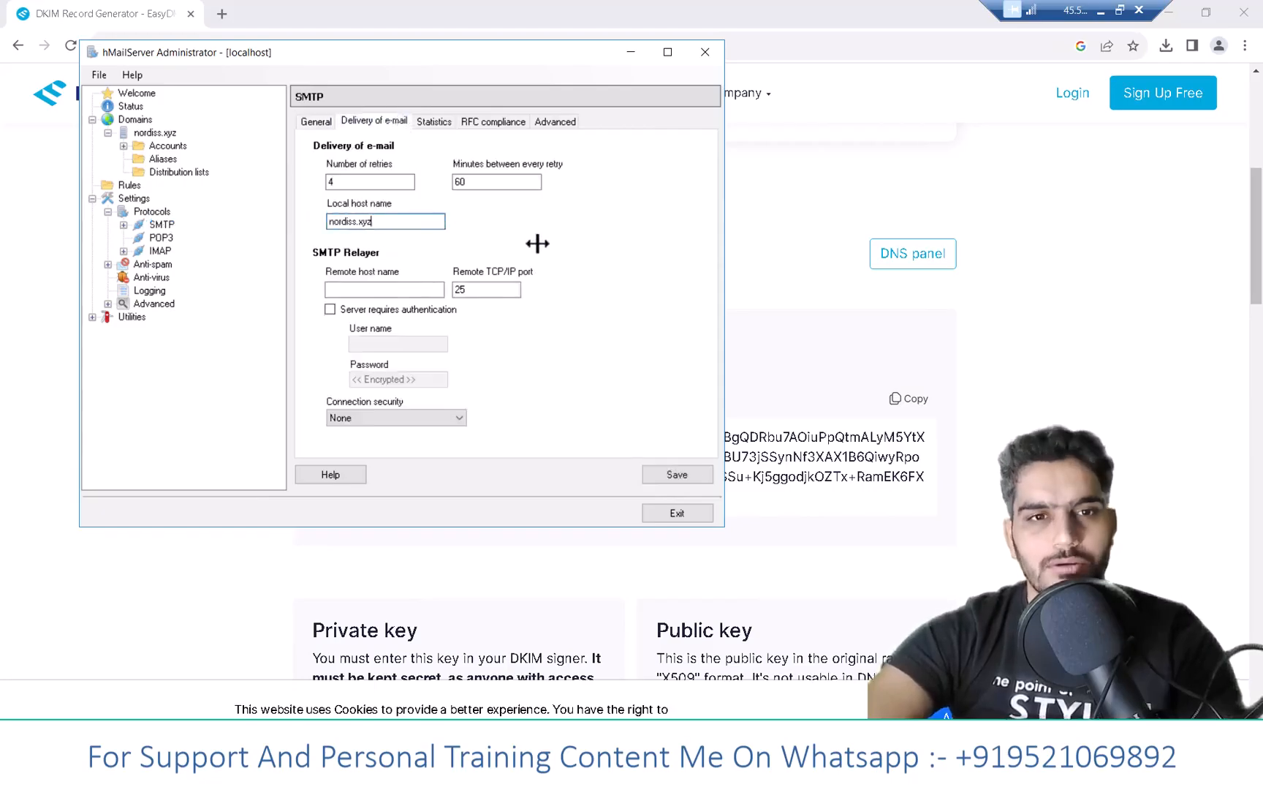
pyautogui.click(674, 474)
pyautogui.click(674, 473)
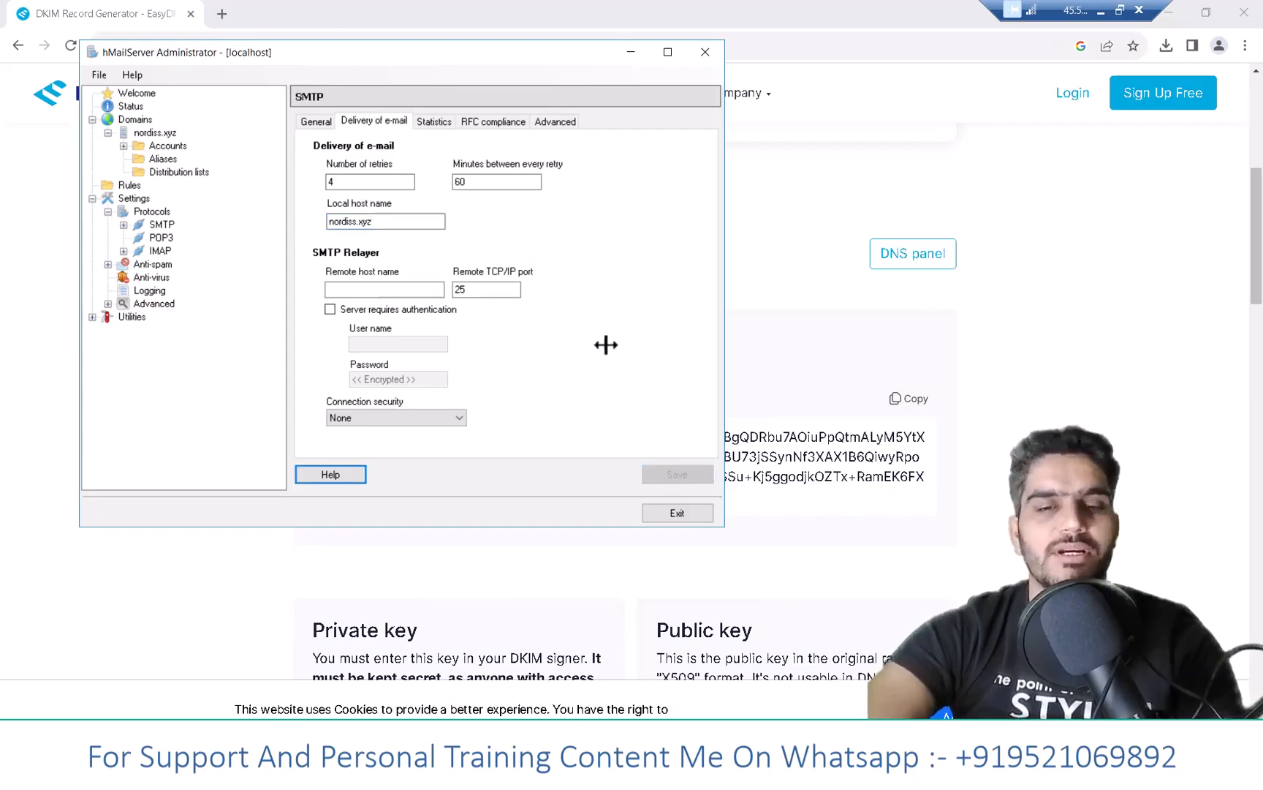
# - Pause and resume the hMailServer service from the Status page
pyautogui.click(136, 106)
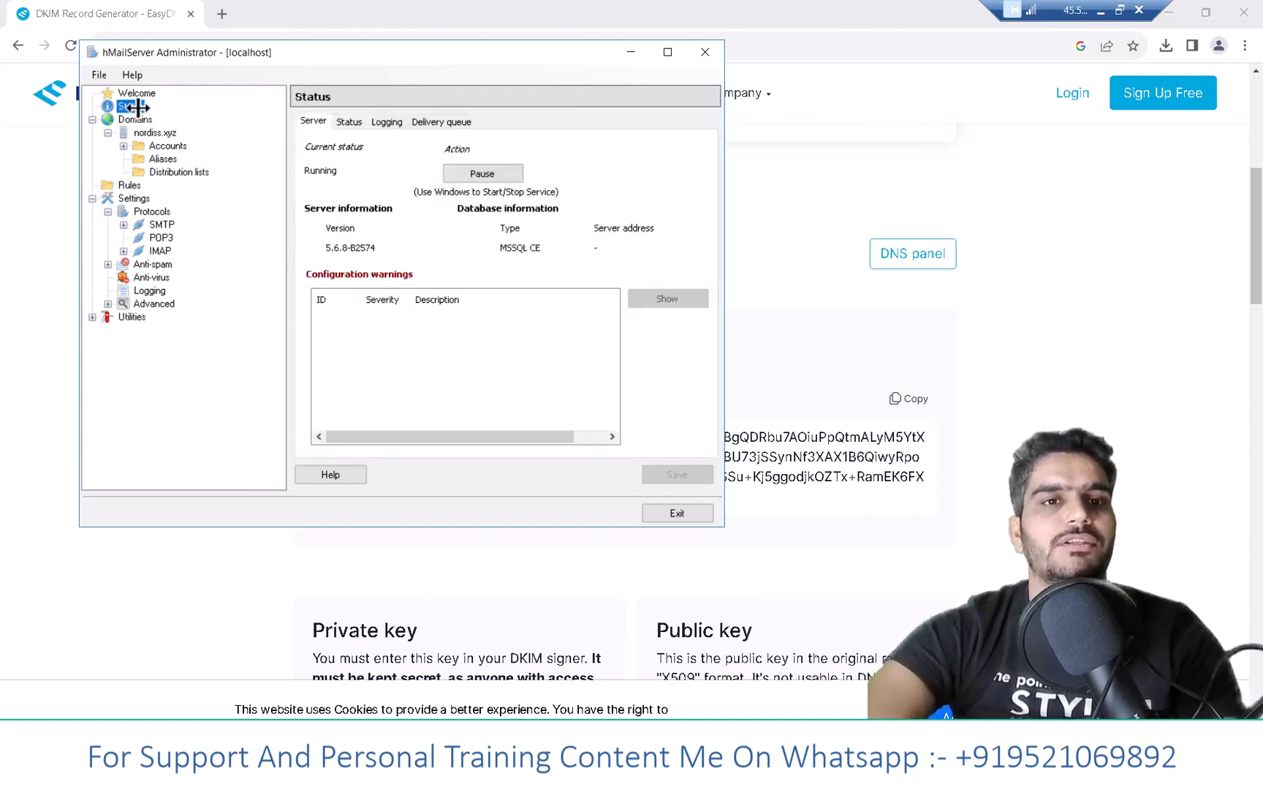
pyautogui.click(495, 175)
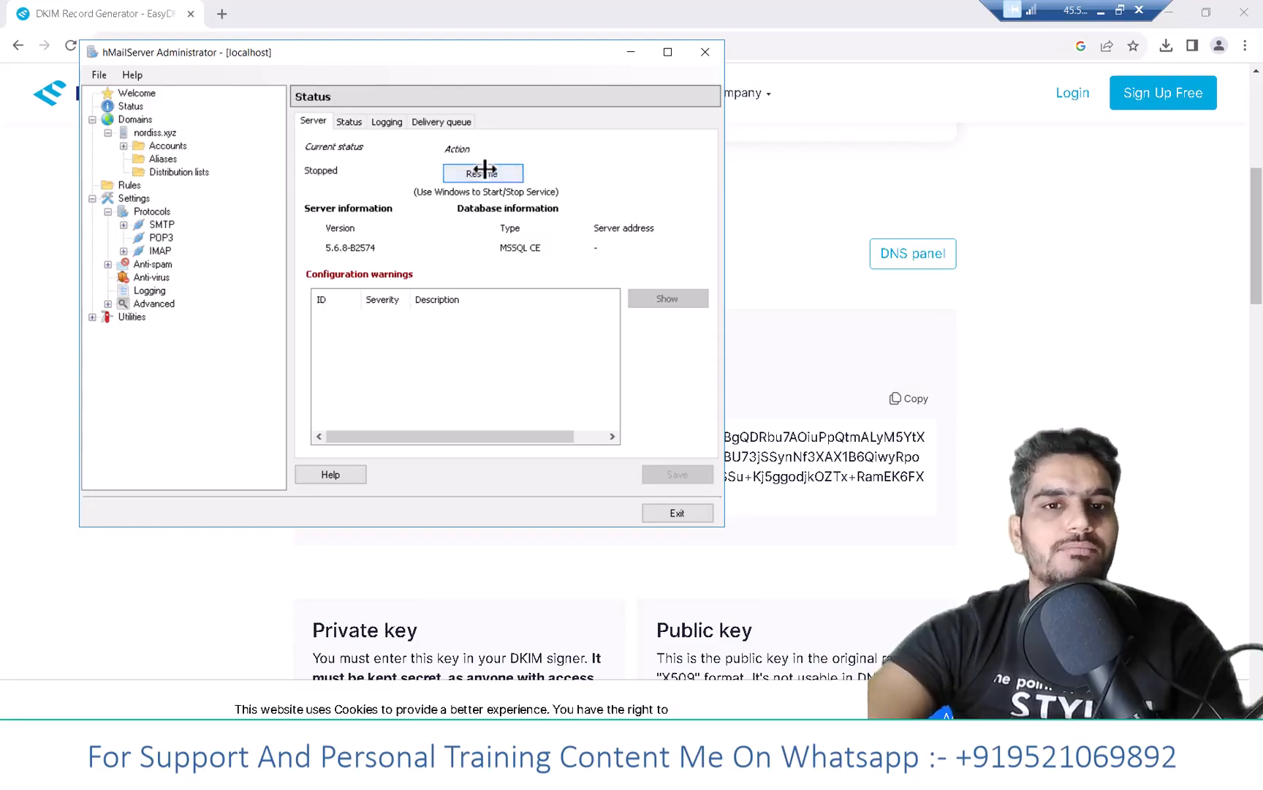
pyautogui.click(512, 174)
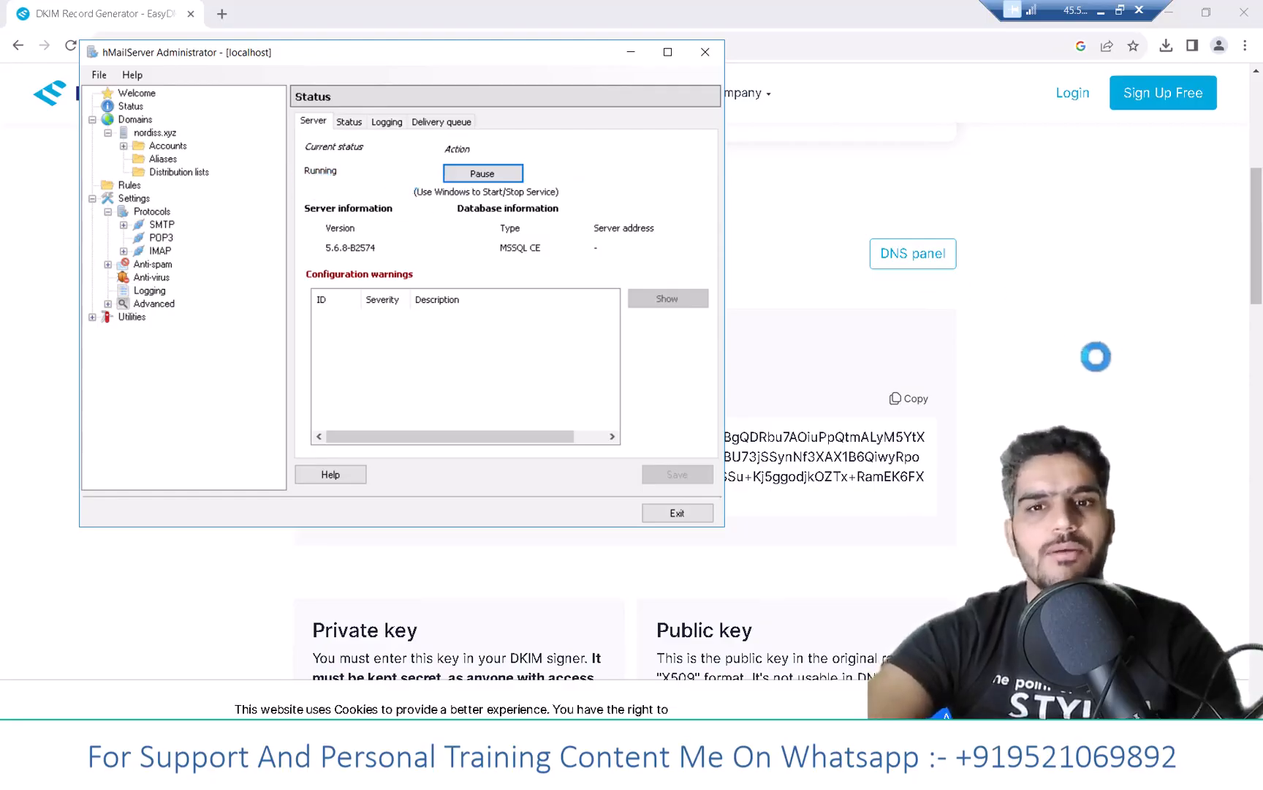
pyautogui.click(1096, 357)
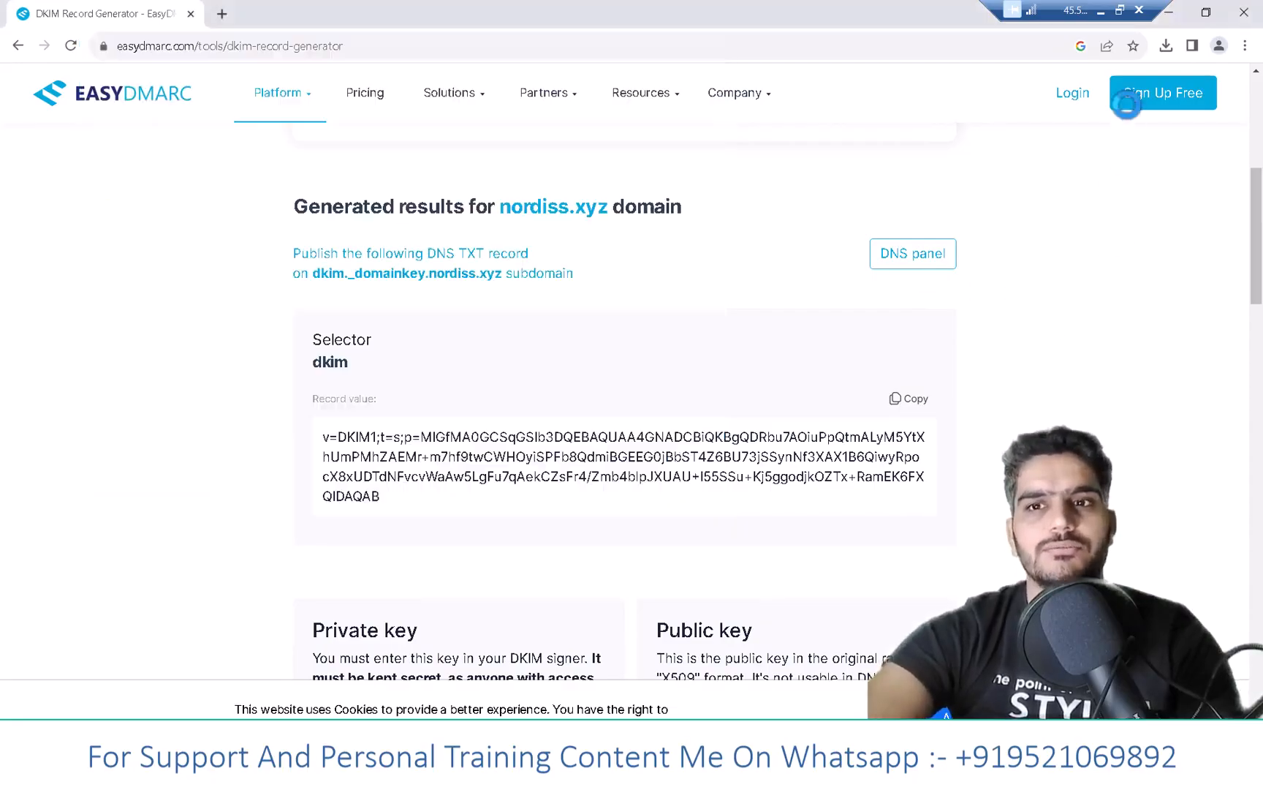
# - Open smtper.net and enter nordiss.xyz as the SMTP host
pyautogui.click(1102, 11)
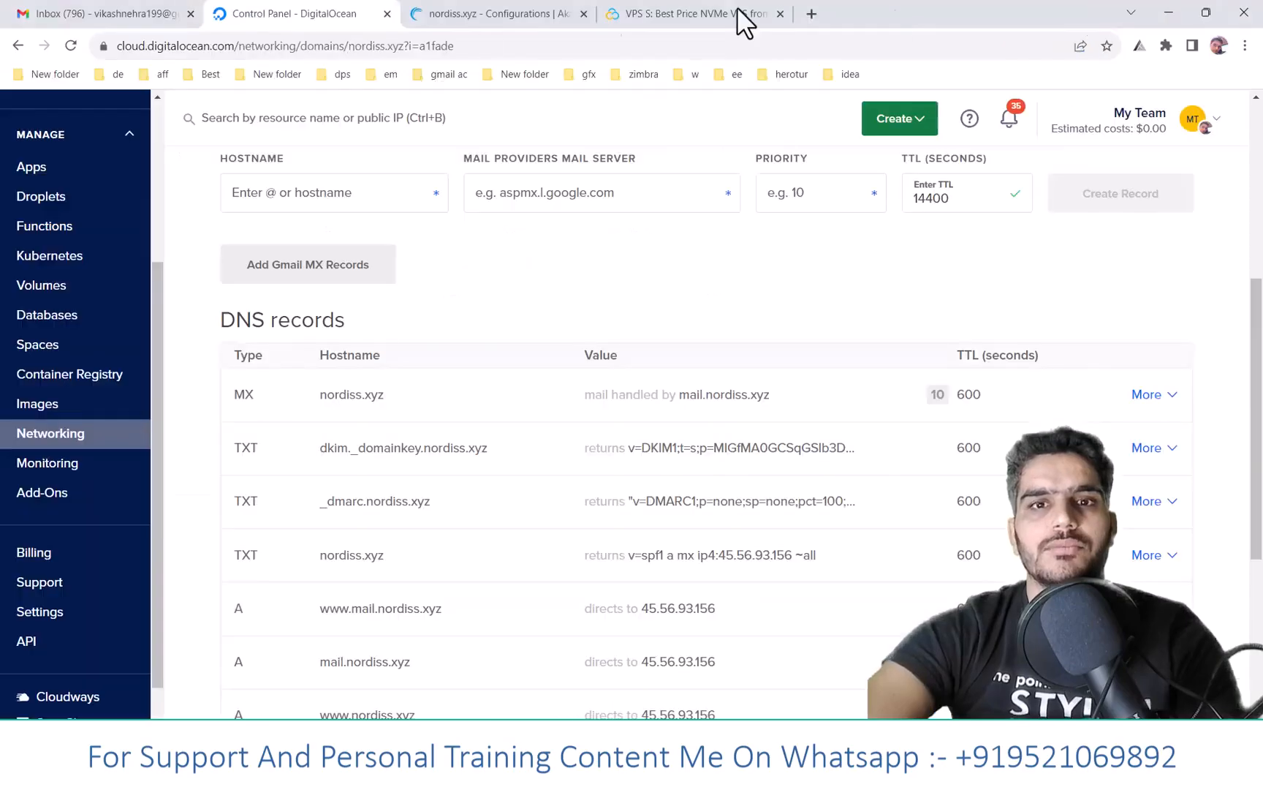
pyautogui.click(813, 12)
pyautogui.write('sm')
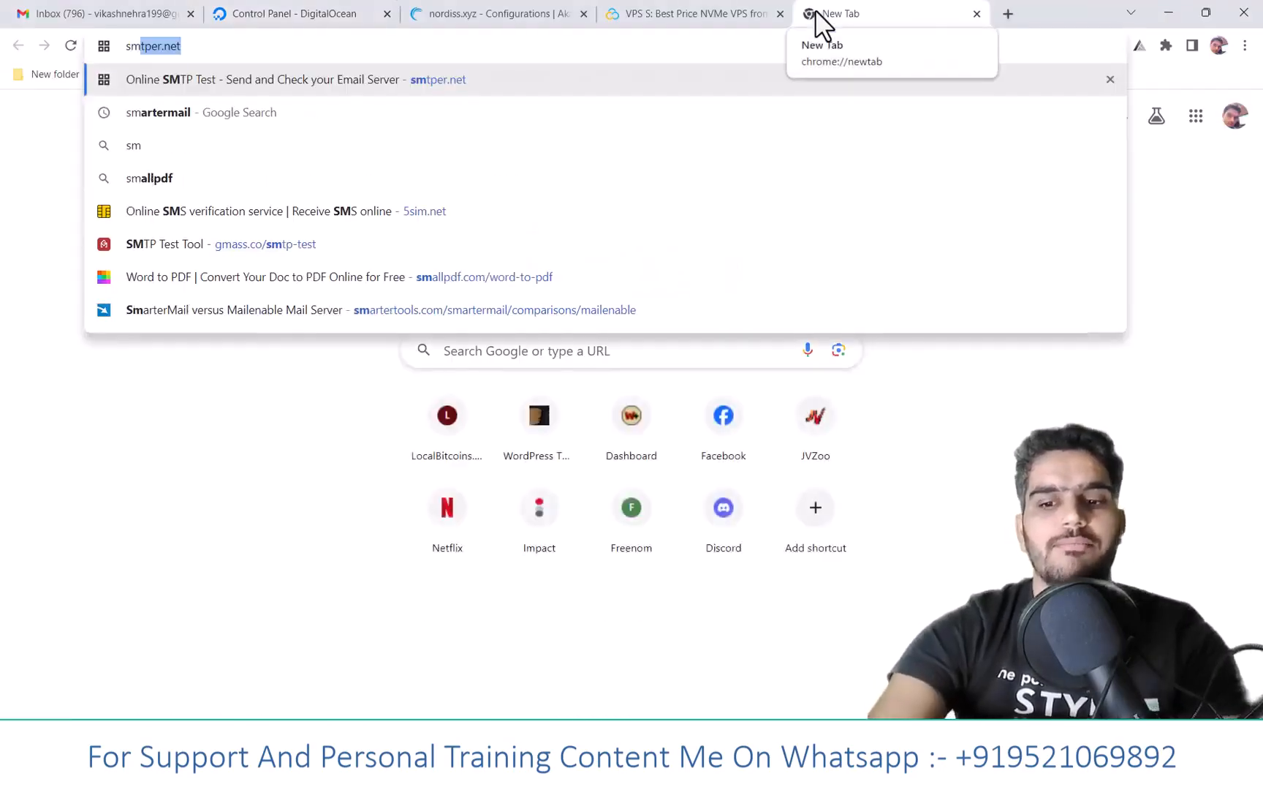
pyautogui.press('Return')
pyautogui.click(309, 22)
pyautogui.scroll(5, 268, 248)
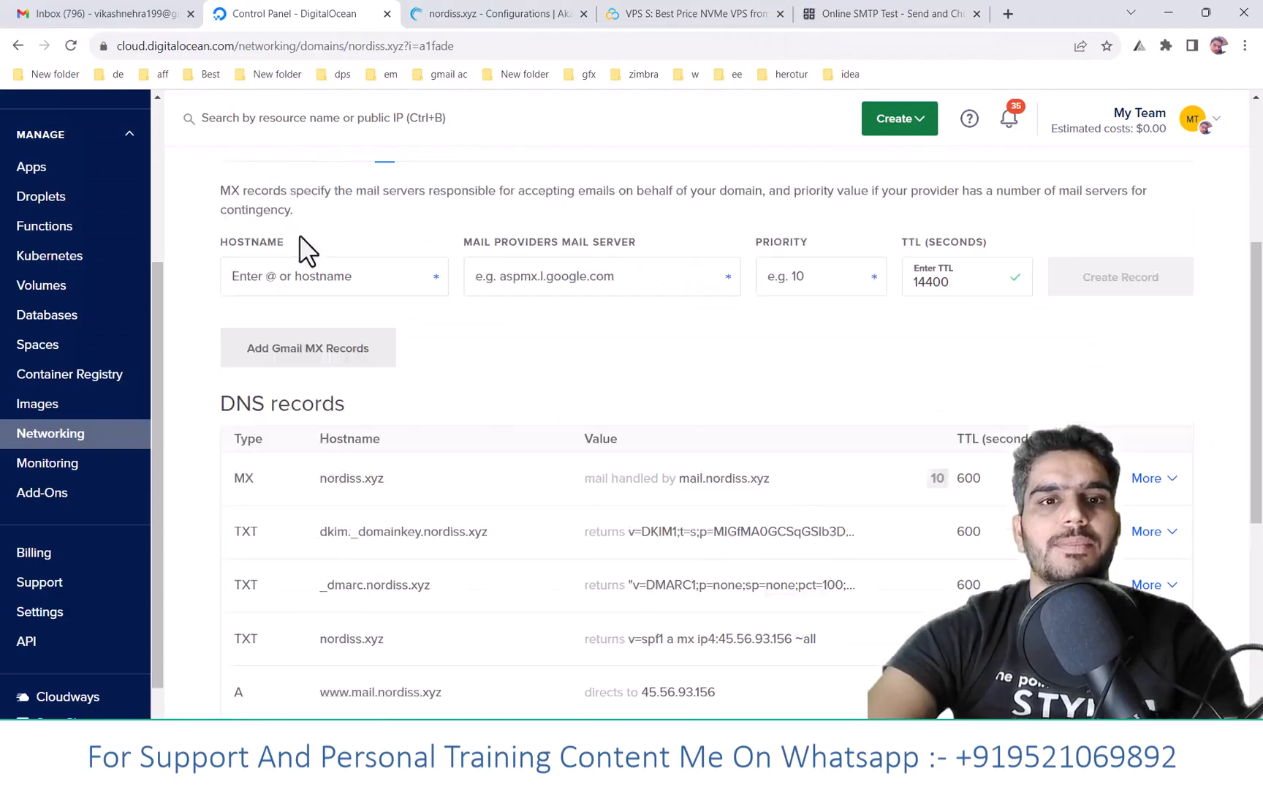
pyautogui.moveTo(226, 218); pyautogui.dragTo(388, 219)
pyautogui.hotkey('ctrl', 'c')
pyautogui.click(863, 13)
pyautogui.hotkey('ctrl', 'v')
pyautogui.press('Tab')
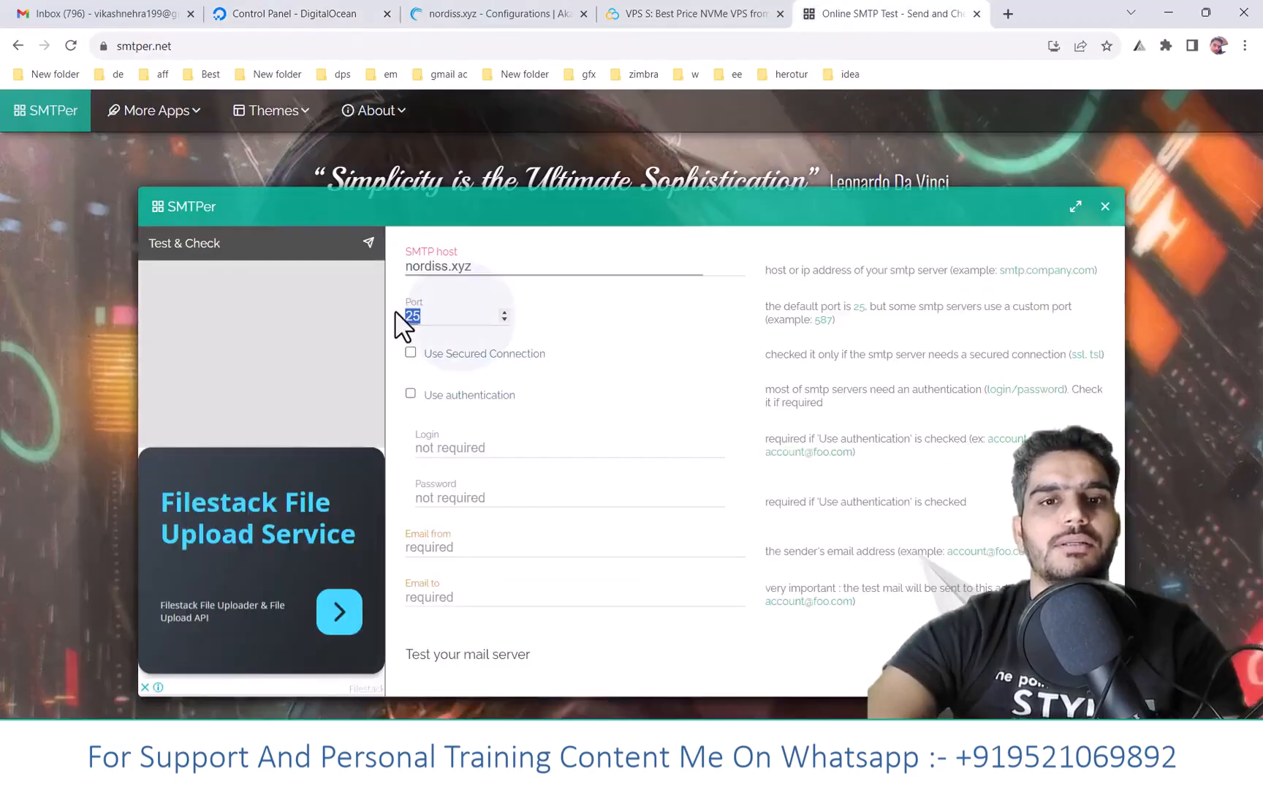
# - Enable authentication, fill in the admin login, sender, saved recipient and password, and submit the test
pyautogui.click(411, 394)
pyautogui.moveTo(474, 267); pyautogui.dragTo(388, 263)
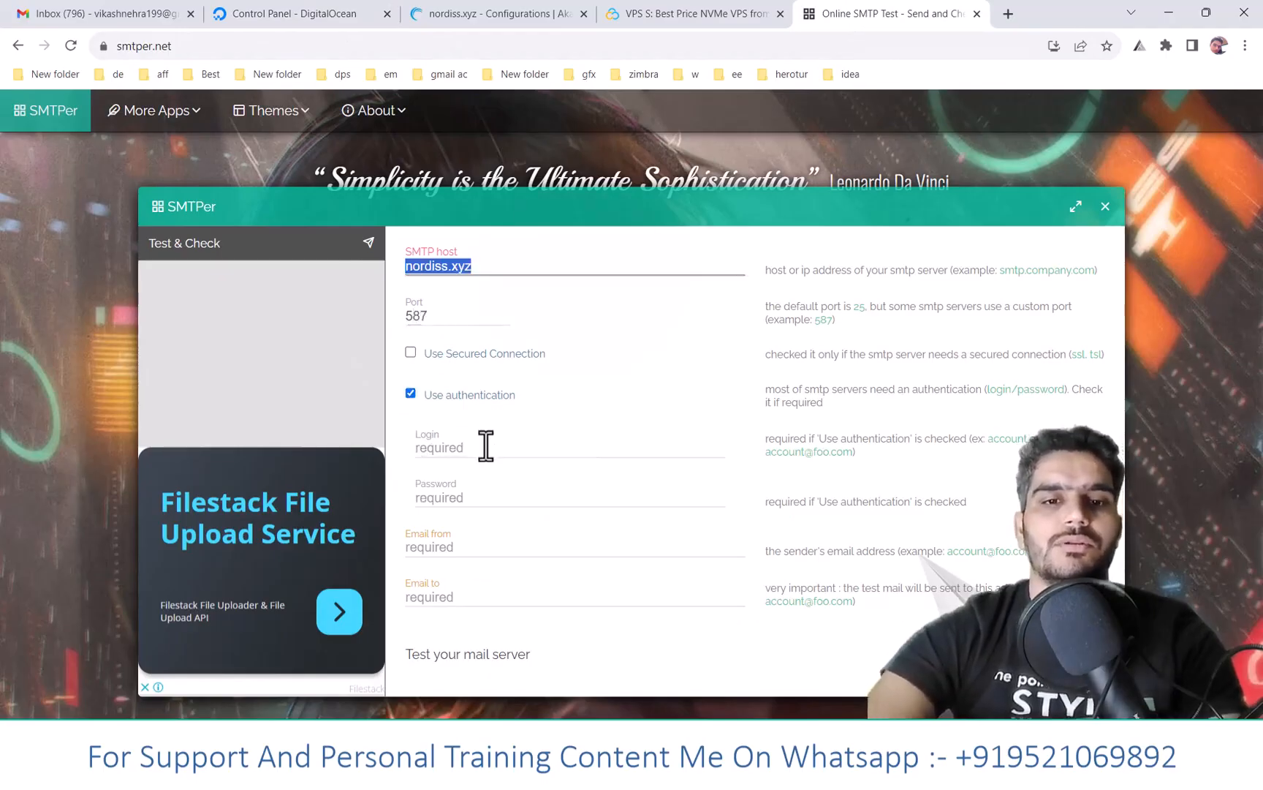
pyautogui.click(487, 442)
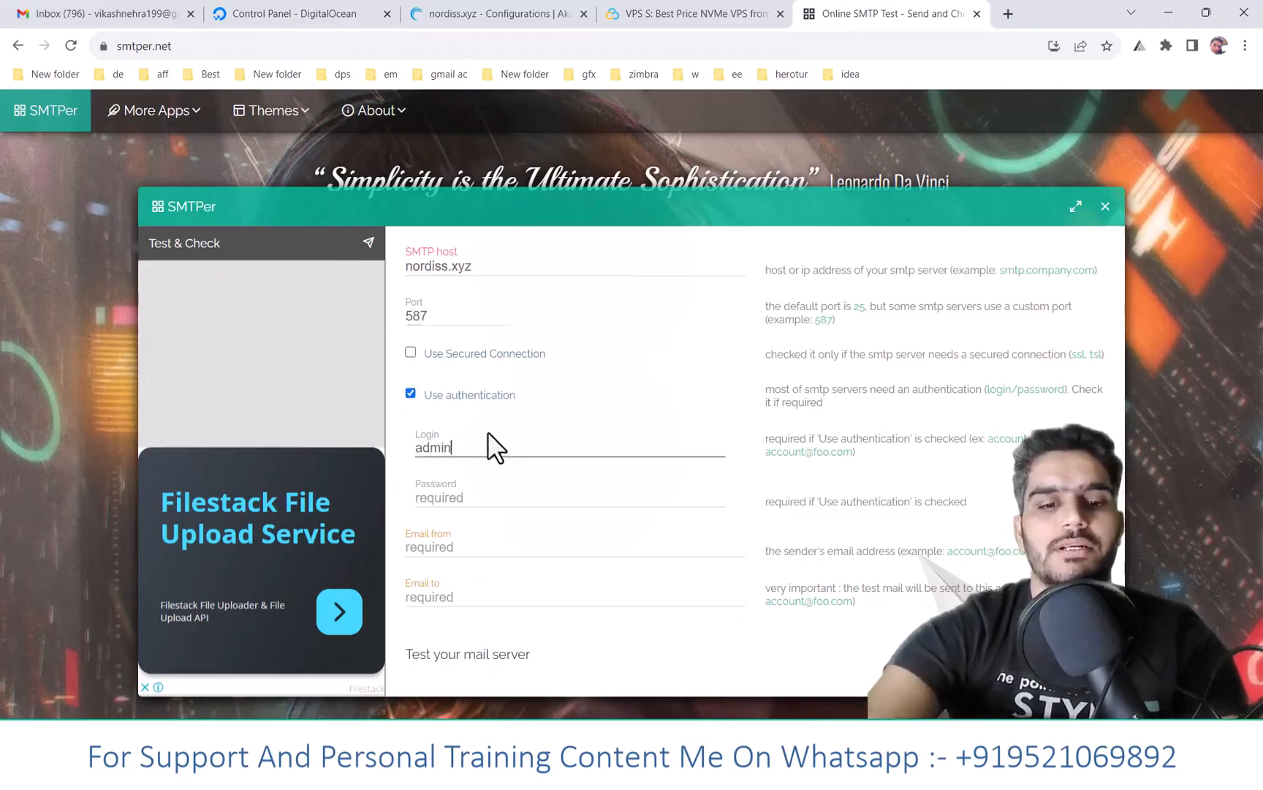
pyautogui.hotkey('ctrl', 'a')
pyautogui.hotkey('ctrl', 'c')
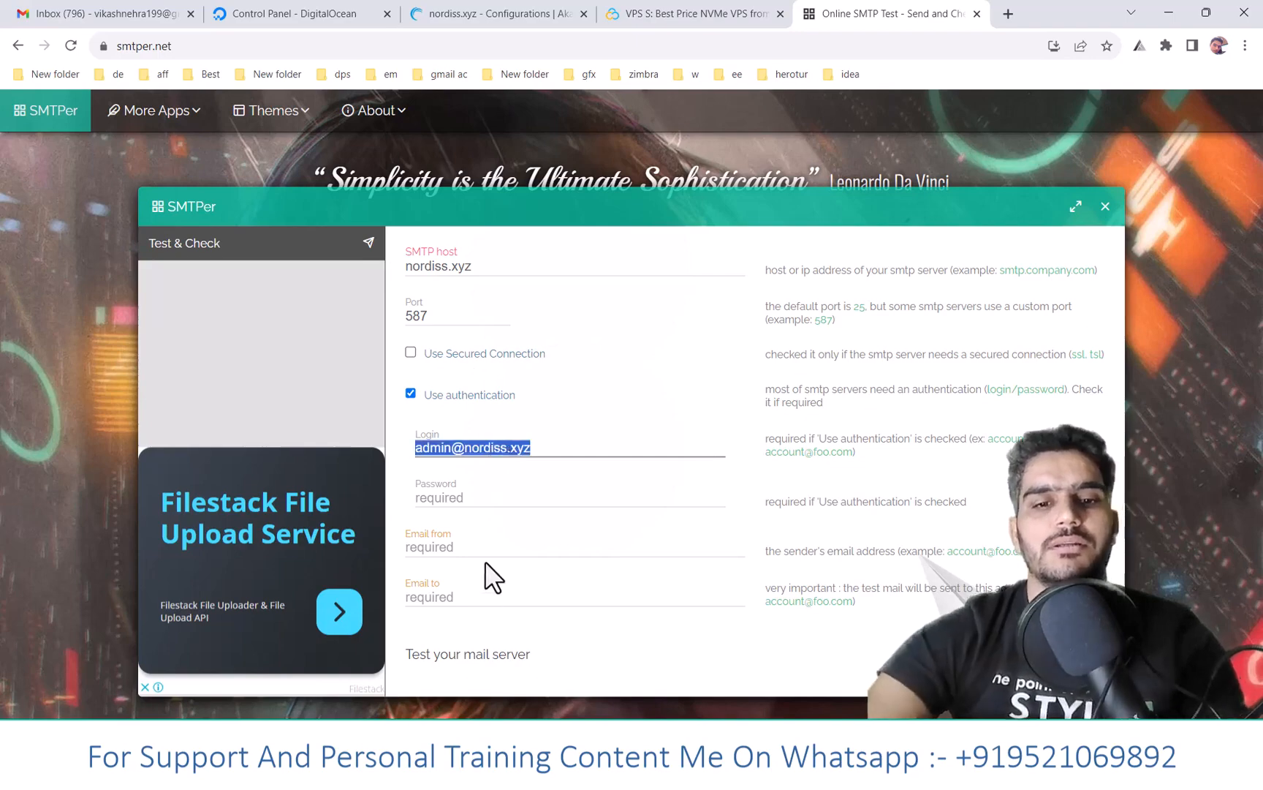
pyautogui.click(479, 550)
pyautogui.hotkey('ctrl', 'v')
pyautogui.click(474, 598)
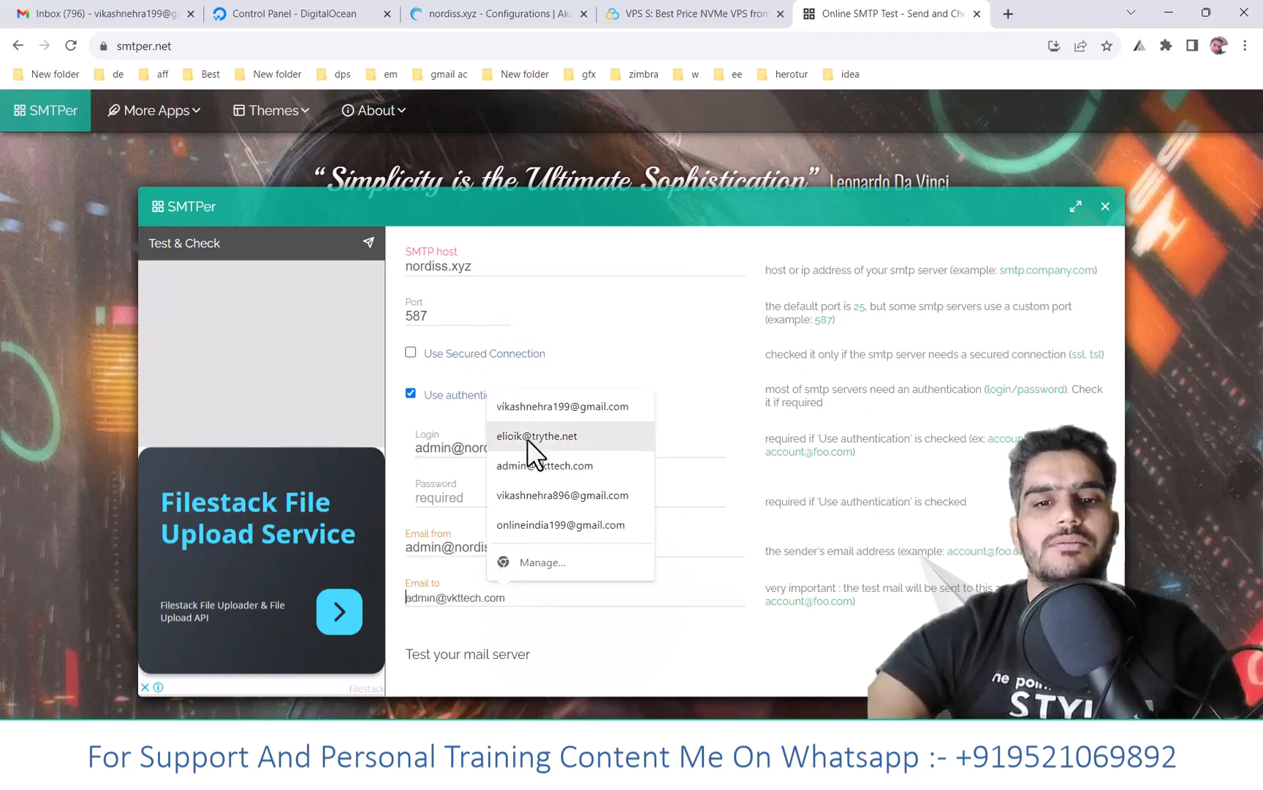
pyautogui.click(550, 407)
pyautogui.click(459, 496)
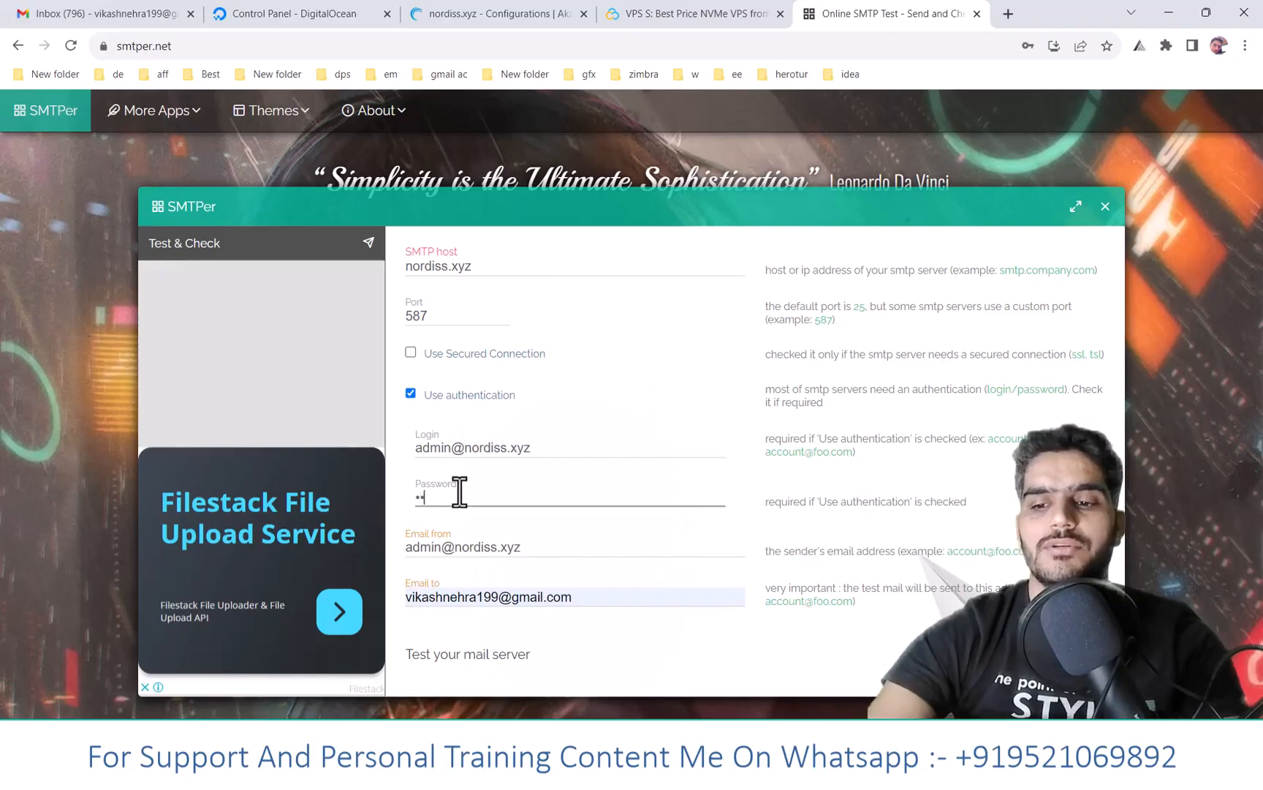
pyautogui.press('Return')
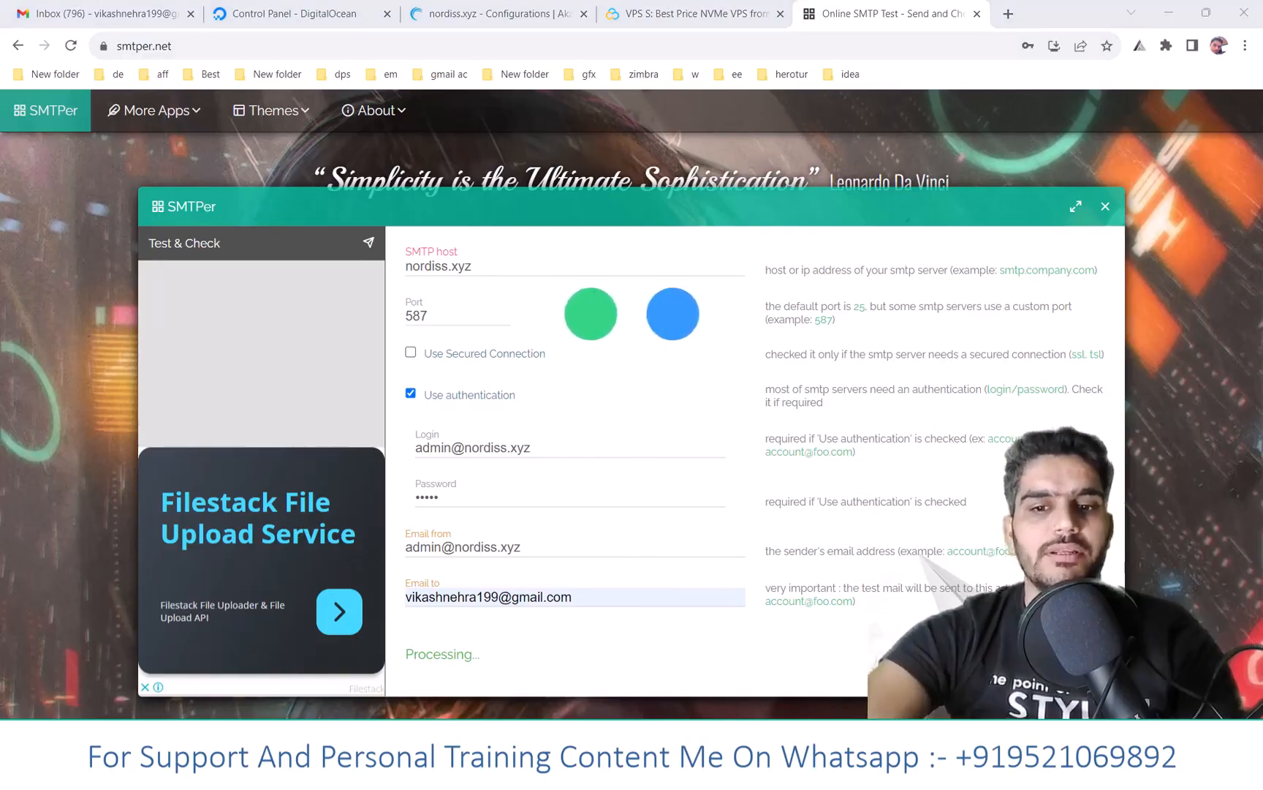
# - Reload the stalled SMTPer page to clear the form
pyautogui.click(253, 47)
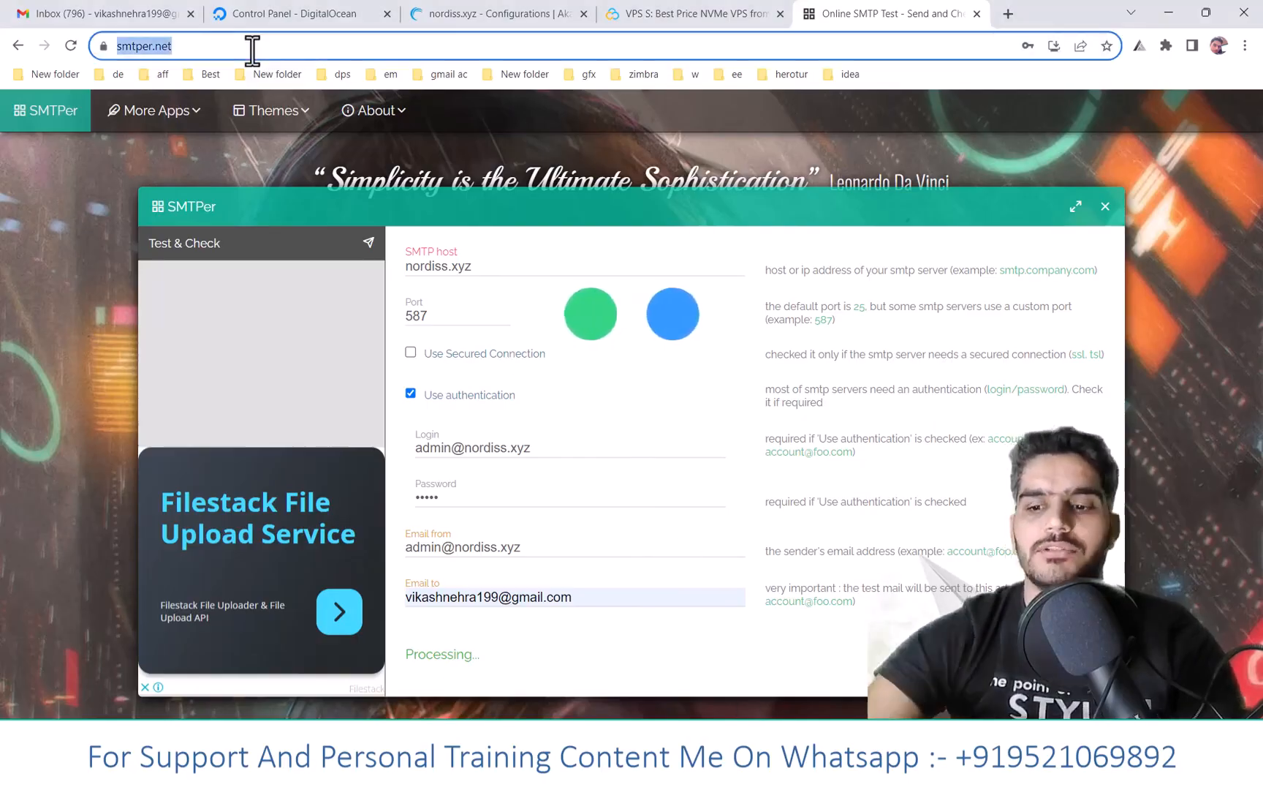
pyautogui.press('Return')
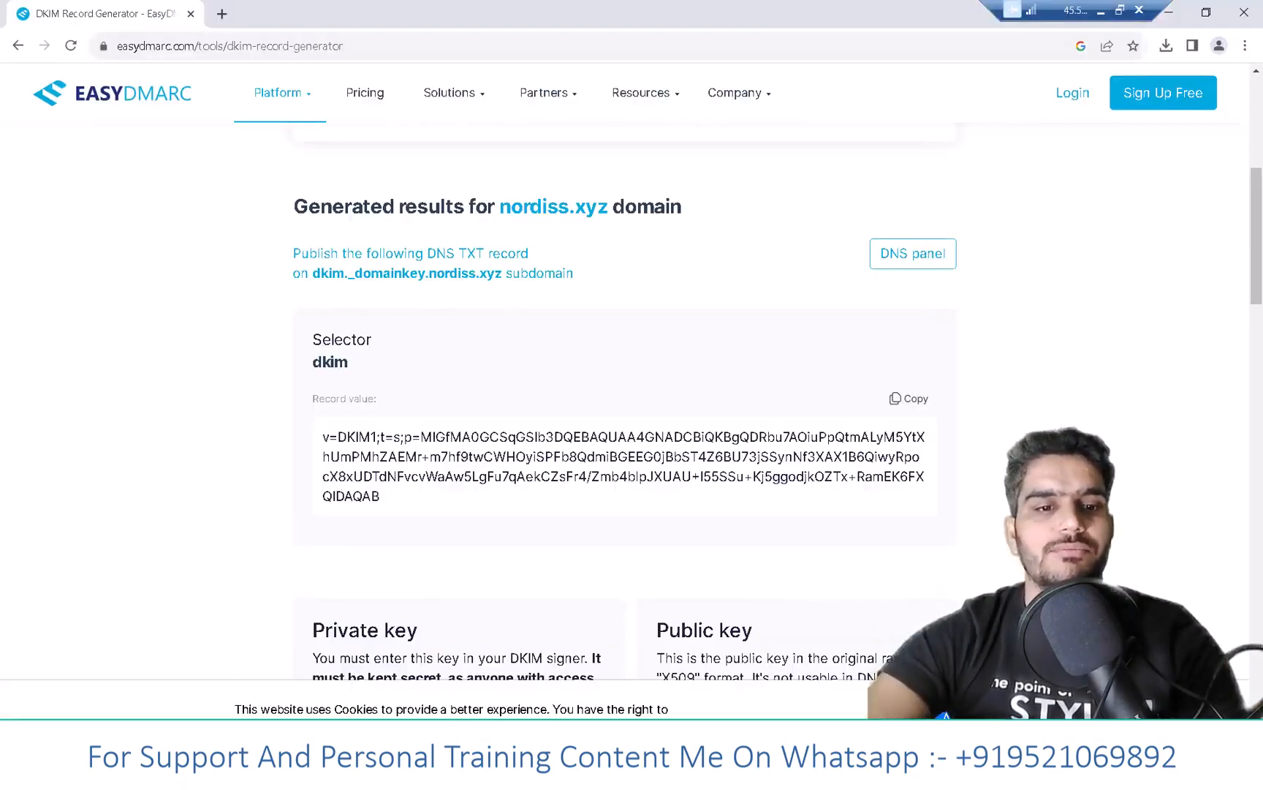
pyautogui.press('super')
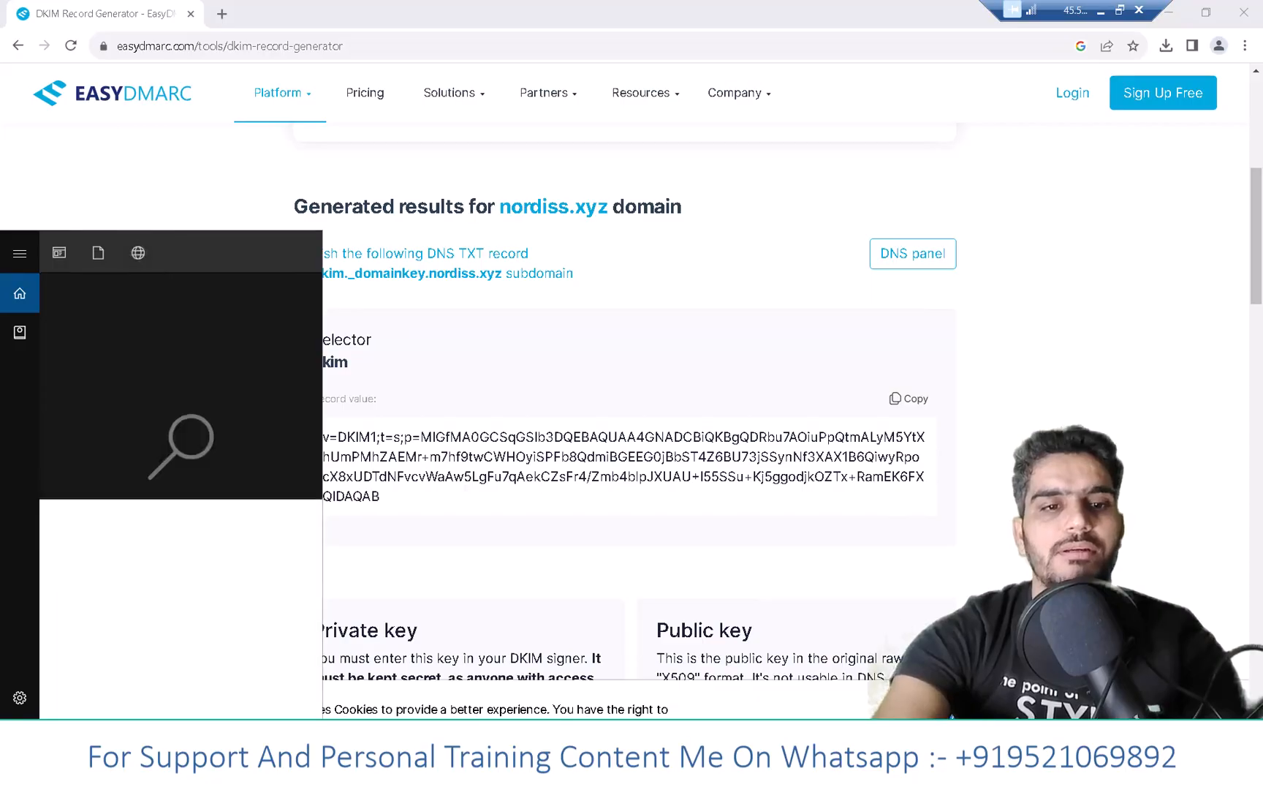
# - Find Windows Firewall via Start search ('firwa') and switch it off for private and public networks
pyautogui.write('f')
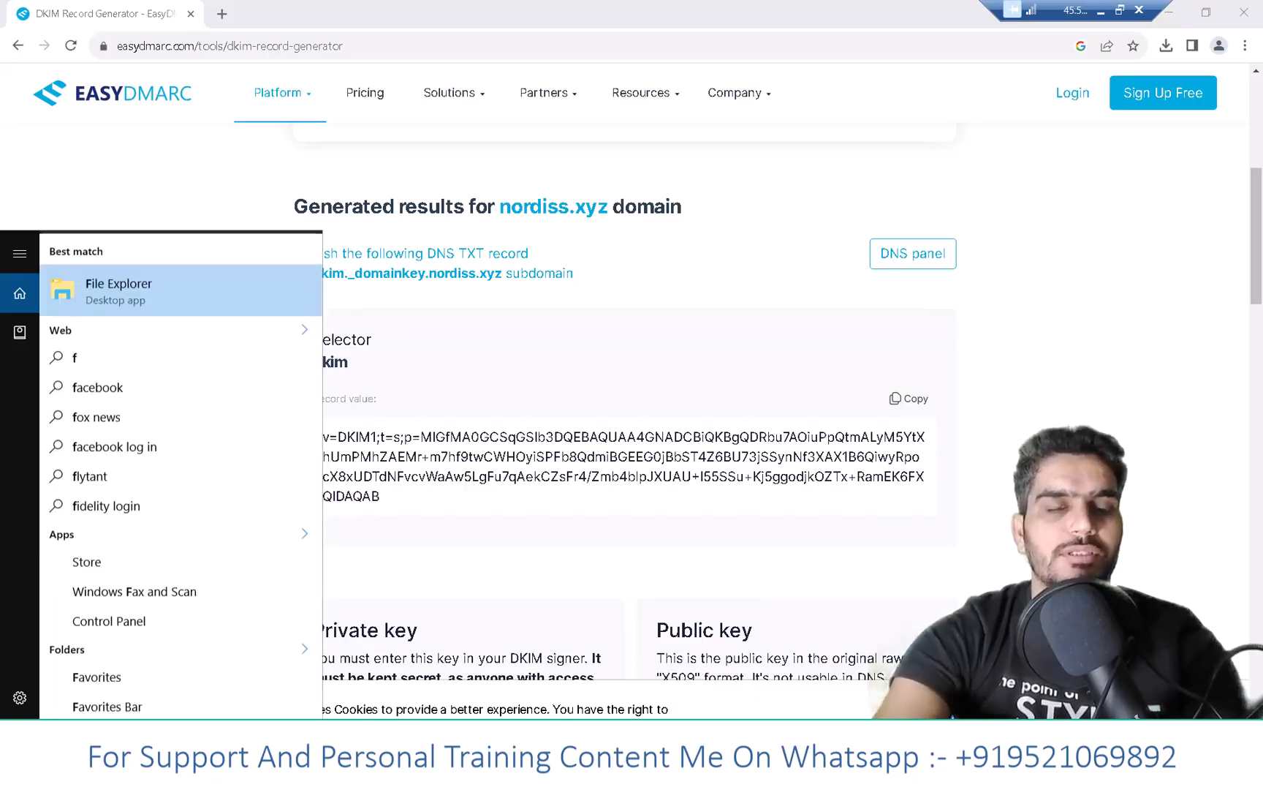
pyautogui.write('irwa')
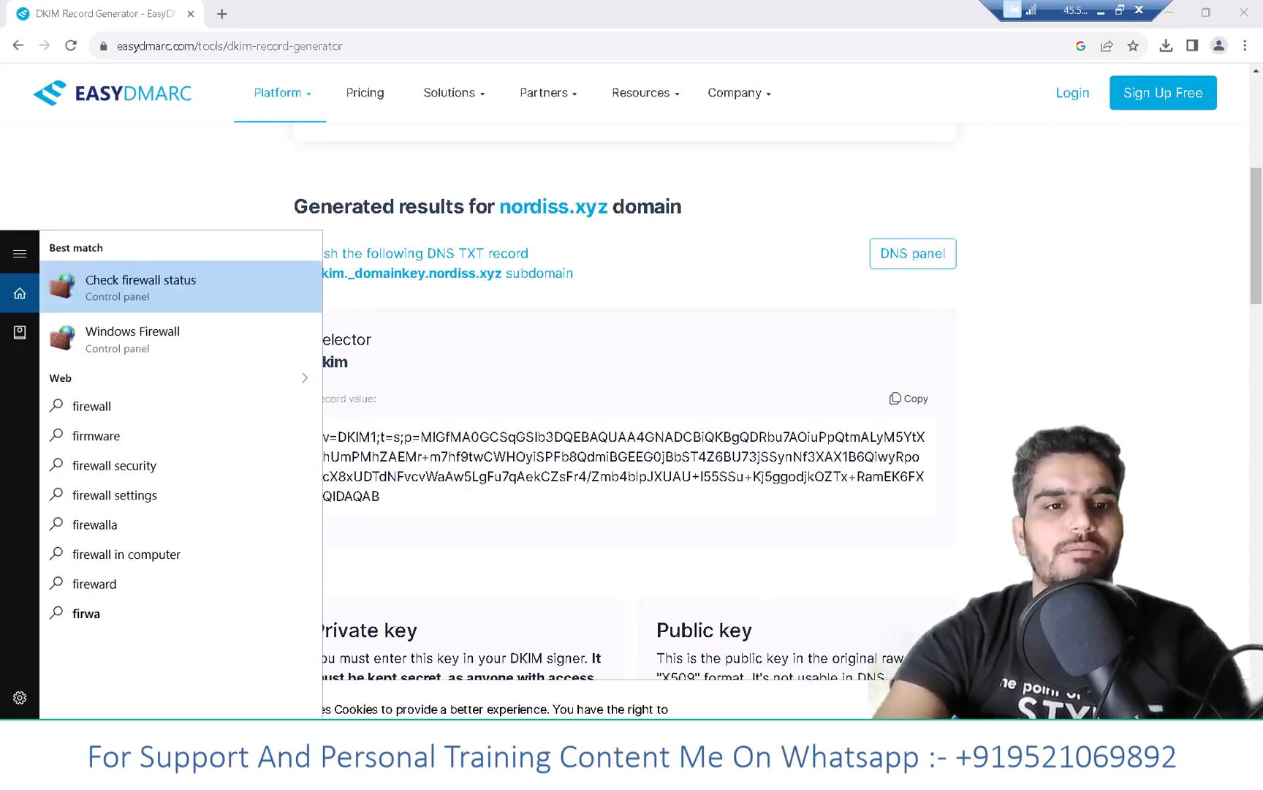
pyautogui.press('Down')
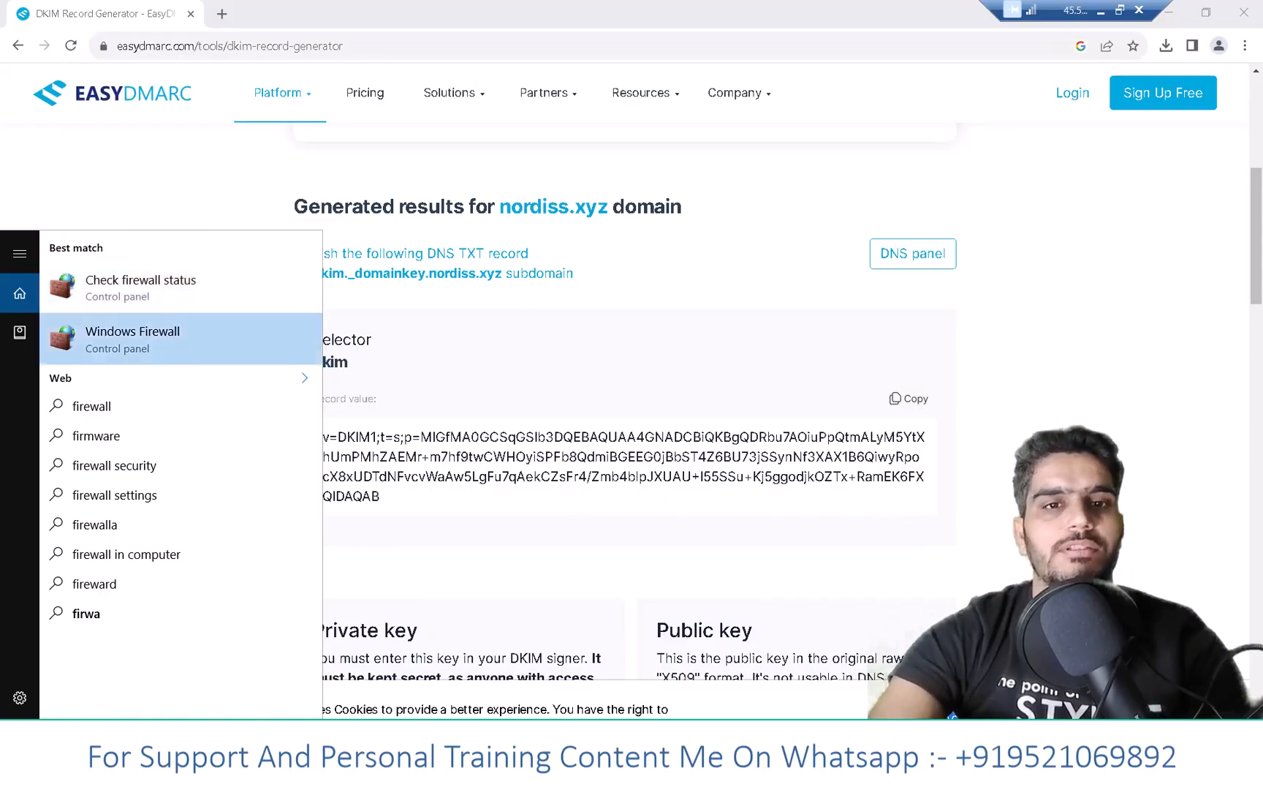
pyautogui.press('Return')
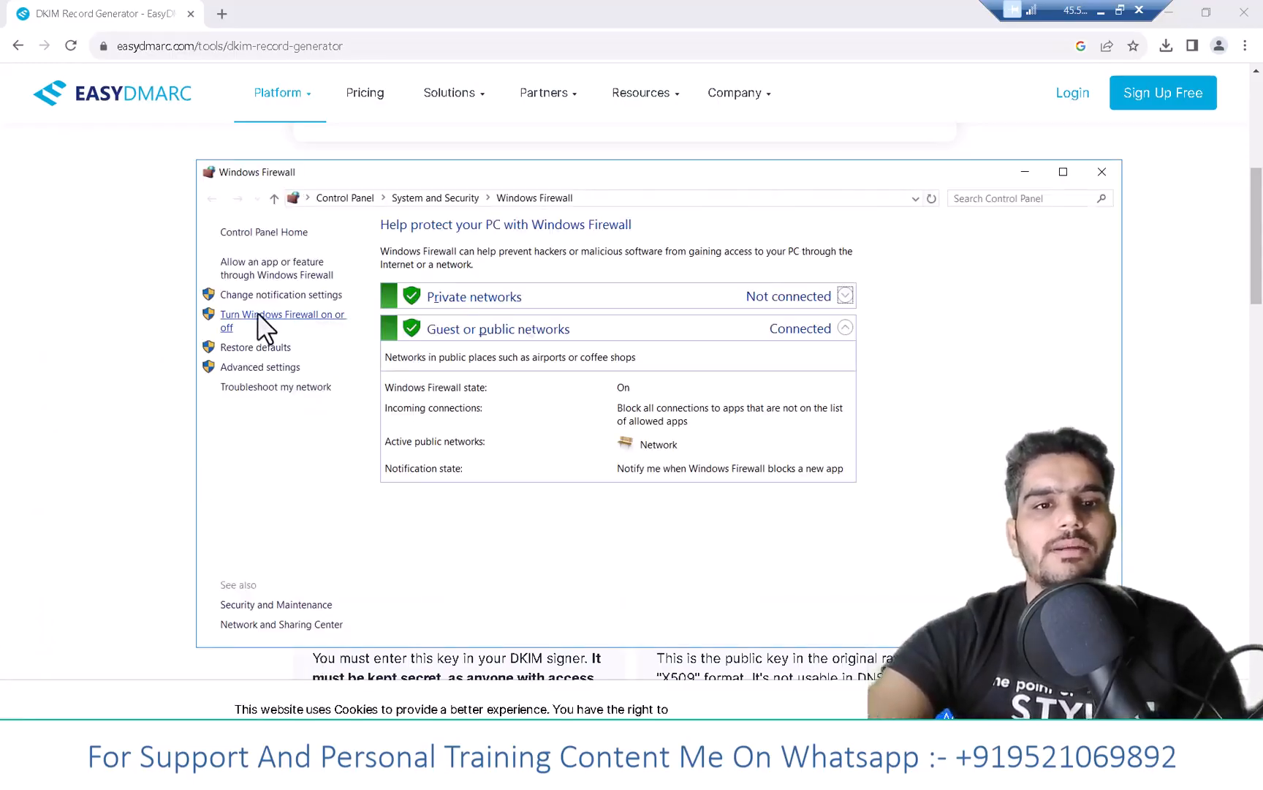
pyautogui.click(248, 315)
pyautogui.click(476, 356)
pyautogui.click(474, 466)
pyautogui.click(810, 628)
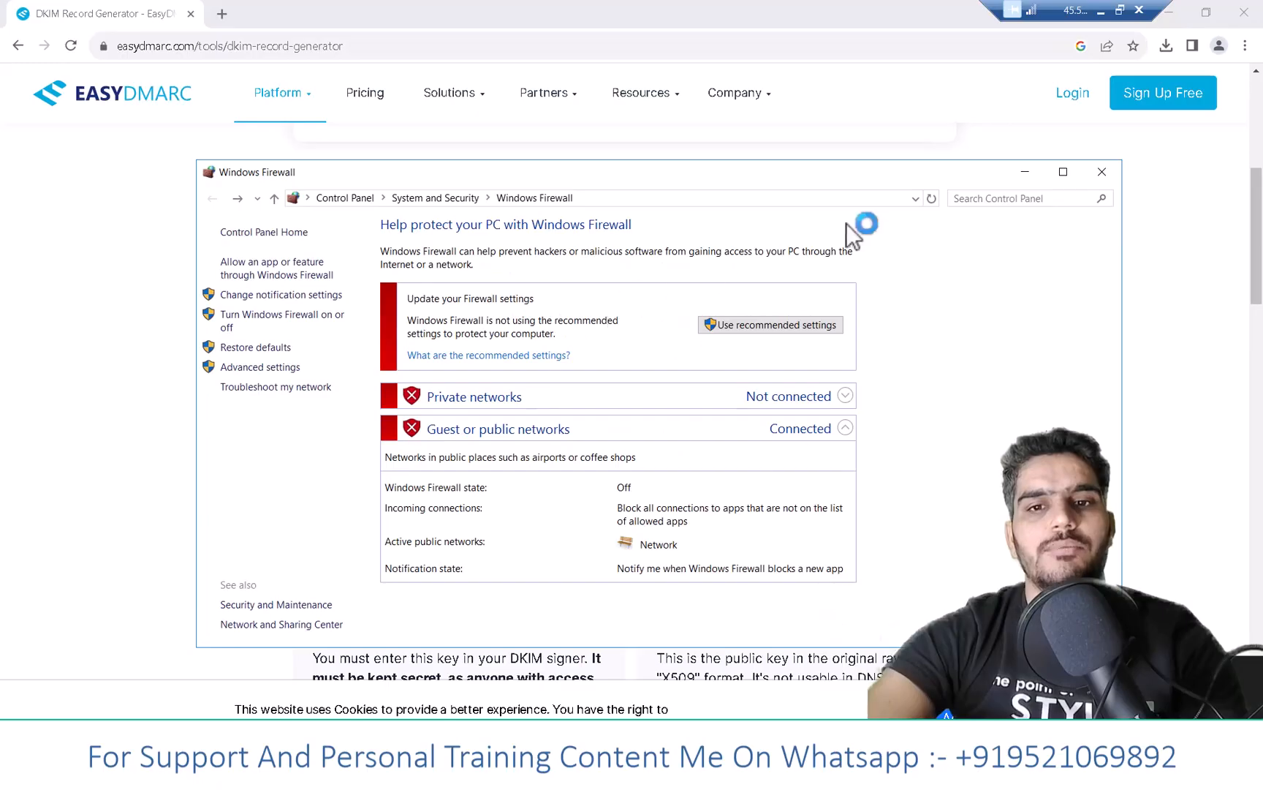
pyautogui.click(1025, 171)
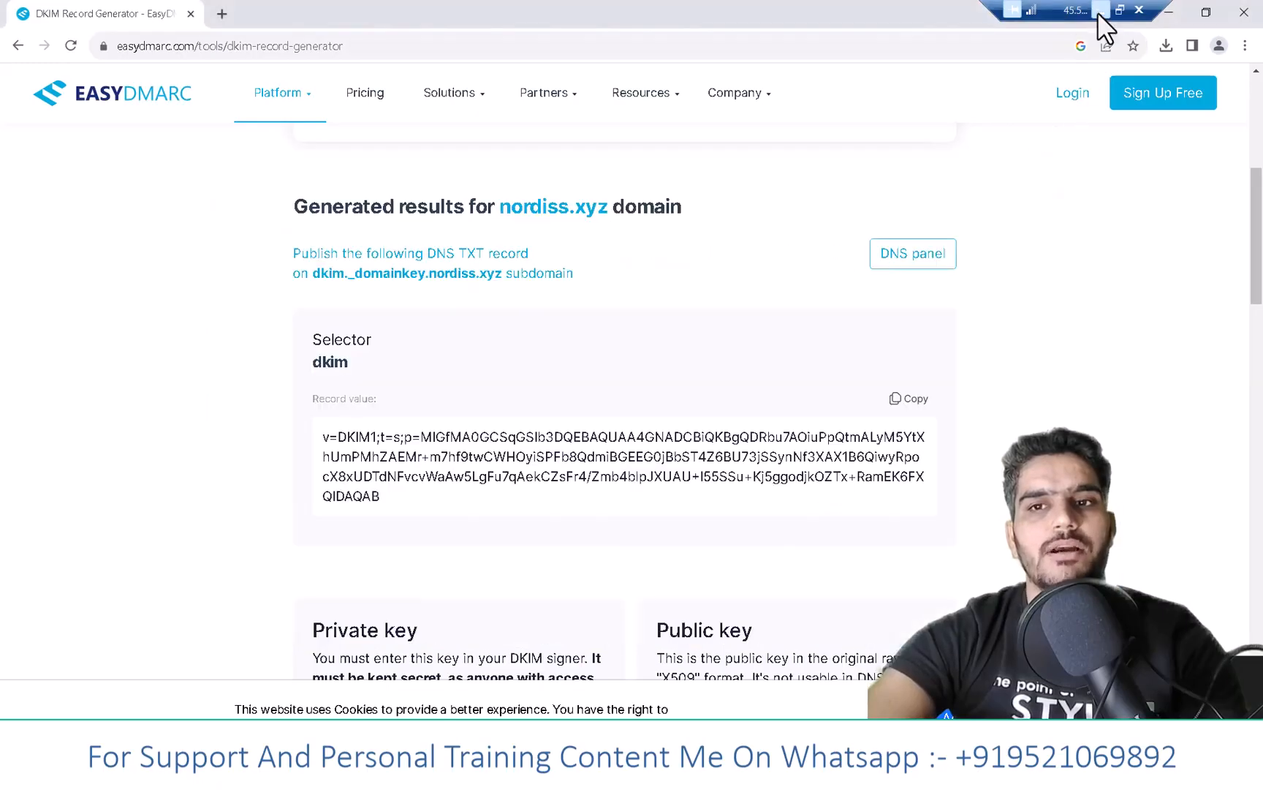
pyautogui.click(1100, 10)
pyautogui.click(267, 14)
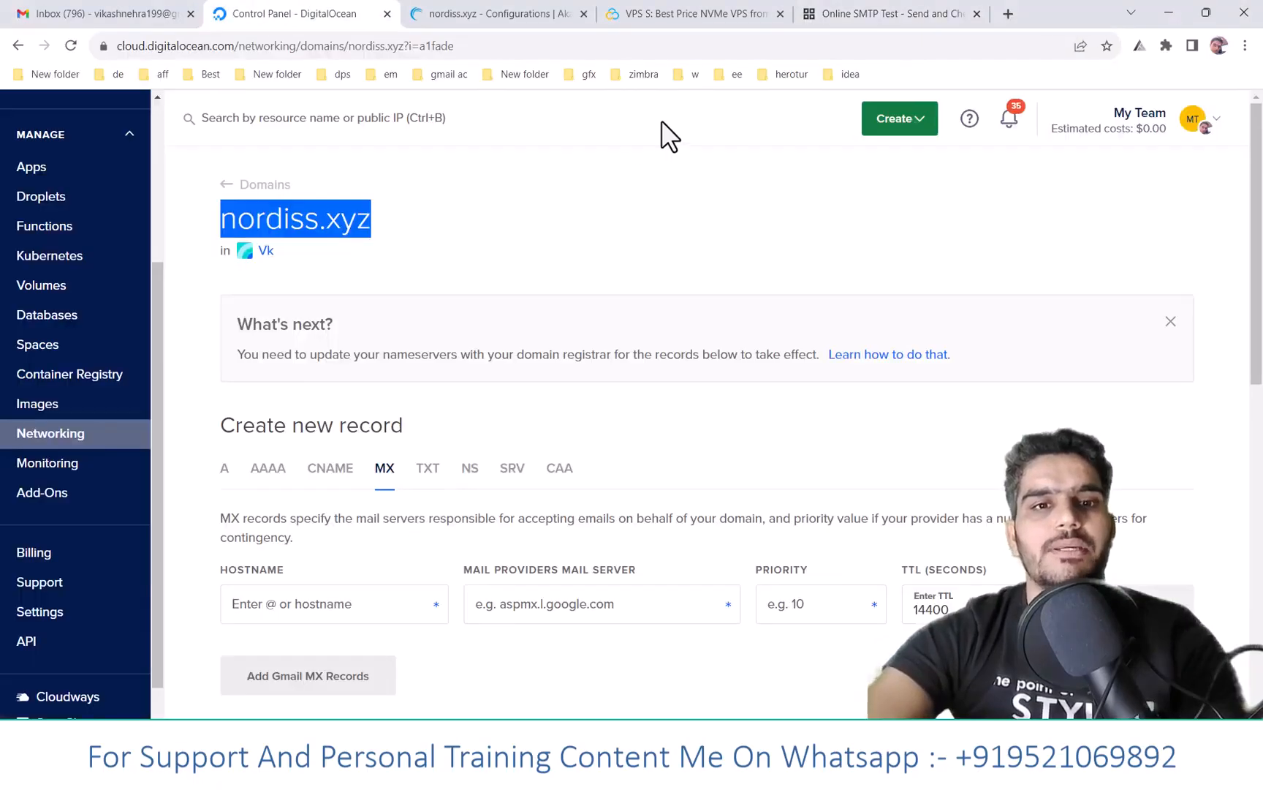
# - Enter nordiss.xyz as the SMTP host with port 587 in SMTPer
pyautogui.click(845, 4)
pyautogui.hotkey('ctrl', 'v')
pyautogui.press('Tab')
pyautogui.write('587')
# - Enter the domain's admin login, fixing its capitalization, and copy it into the sender address
pyautogui.click(412, 394)
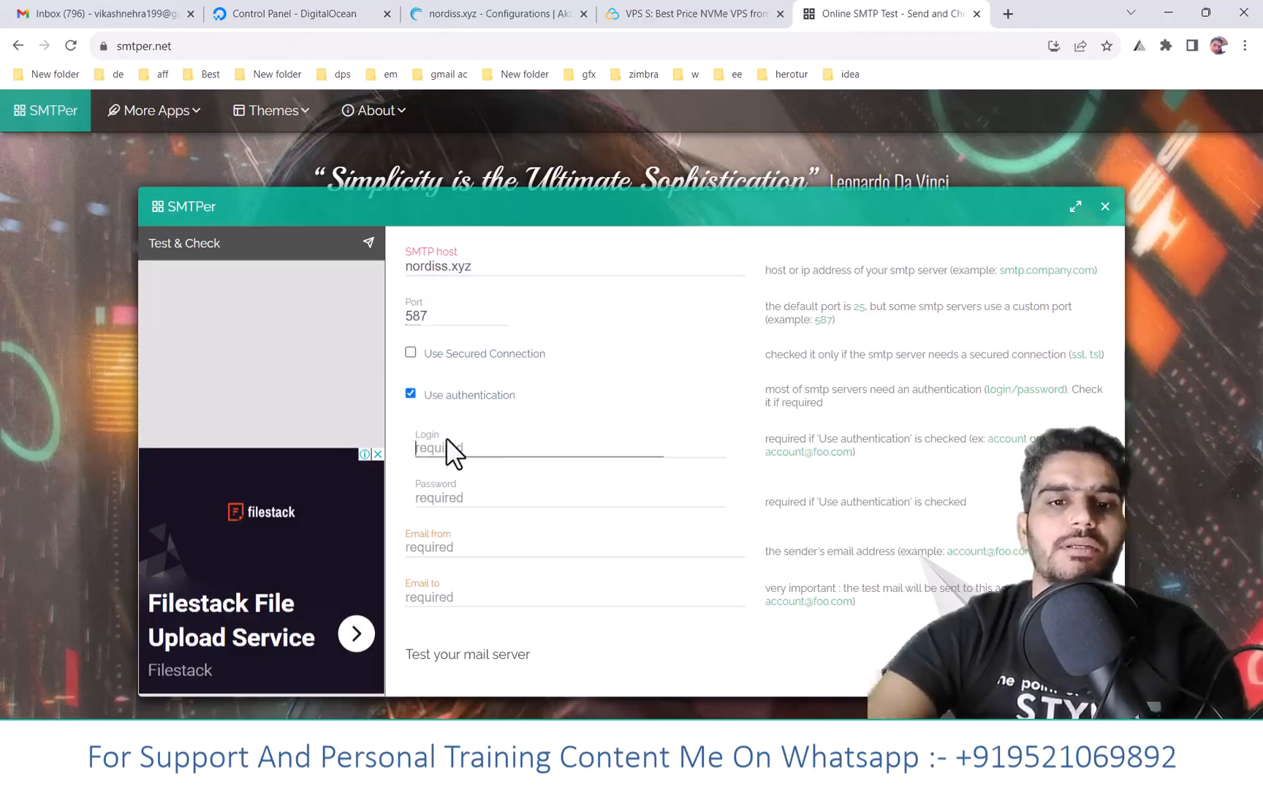
pyautogui.hotkey('ctrl', 'v')
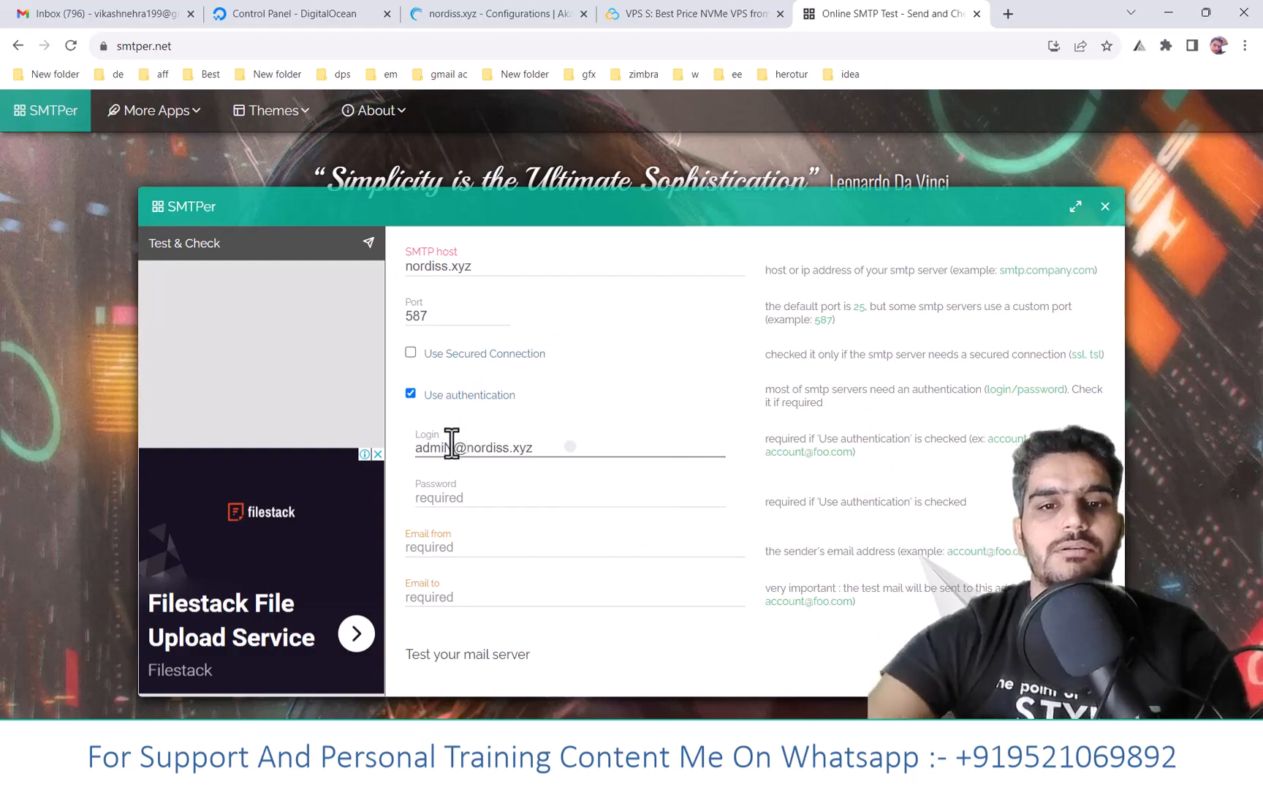
pyautogui.click(451, 442)
pyautogui.press('BackSpace')
pyautogui.write('n')
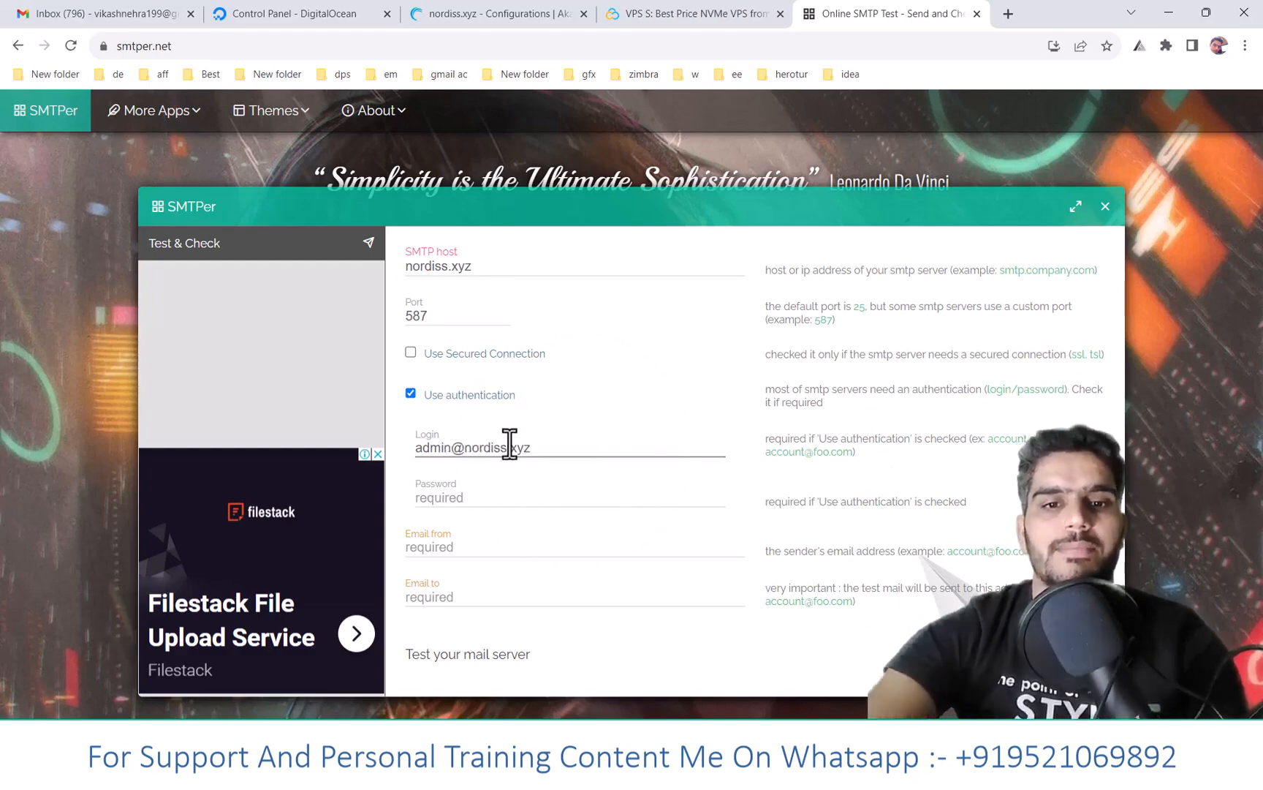
pyautogui.hotkey('ctrl', 'a')
pyautogui.hotkey('ctrl', 'c')
pyautogui.click(442, 544)
pyautogui.hotkey('ctrl', 'v')
pyautogui.click(454, 501)
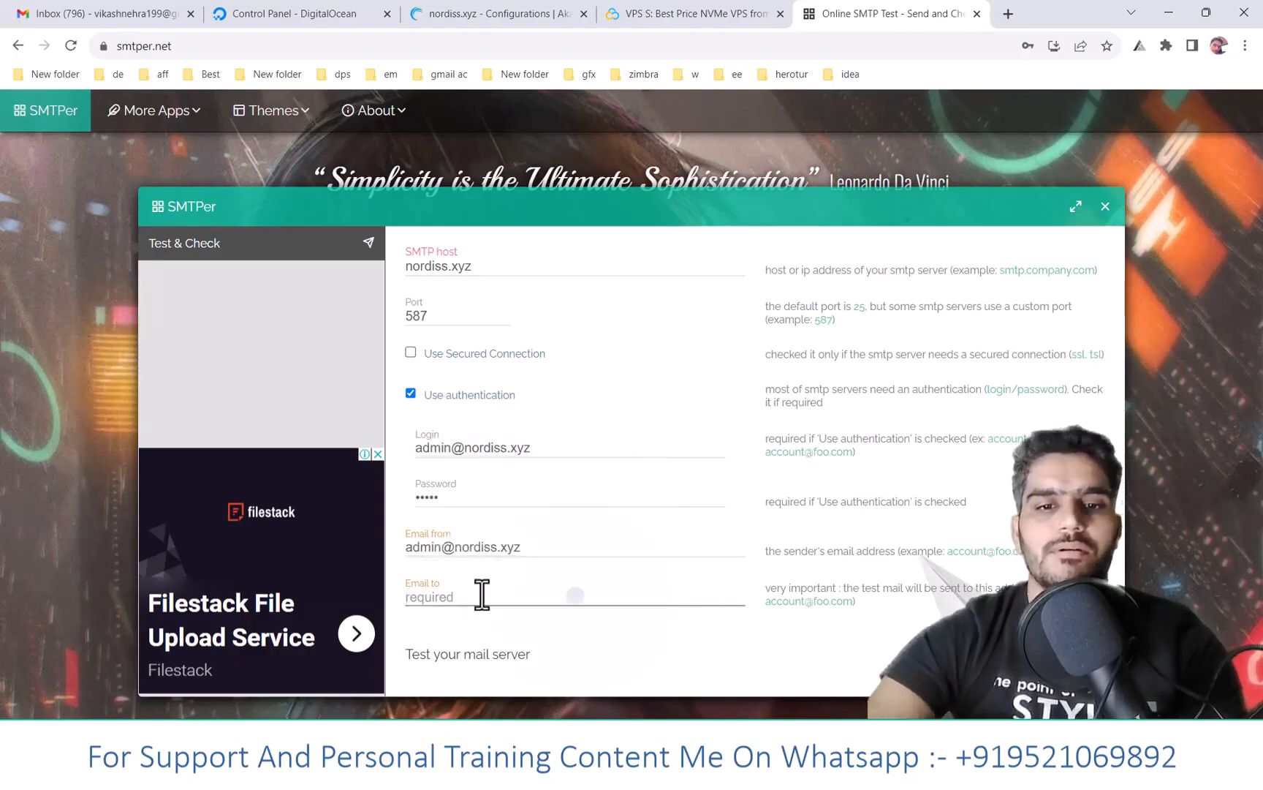
# - Select the Gmail account's address in the Google account panel for copying
pyautogui.hotkey('ctrl', '1')
pyautogui.click(1237, 117)
pyautogui.tripleClick(1085, 169)
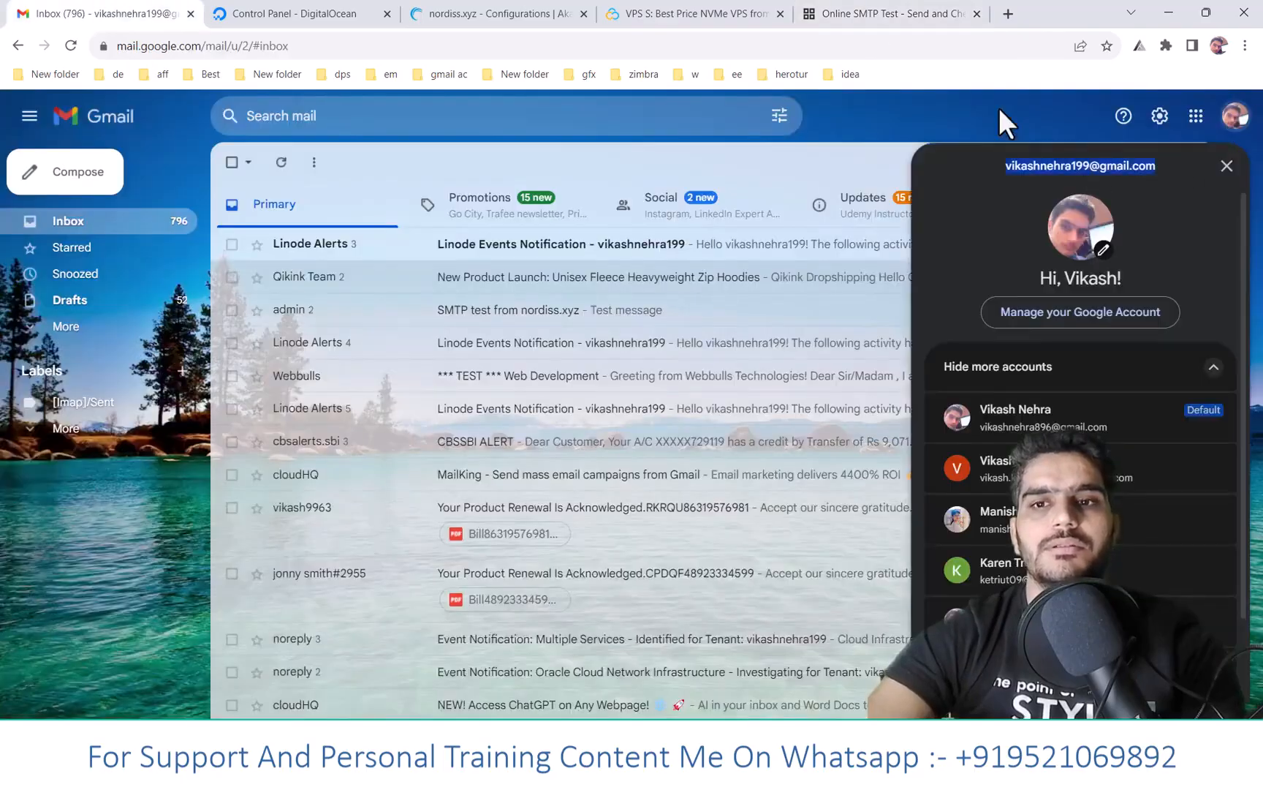
# - Paste the Gmail address into Email to and submit the SMTPer test
pyautogui.click(867, 17)
pyautogui.click(516, 601)
pyautogui.hotkey('ctrl', 'v')
pyautogui.press('Return')
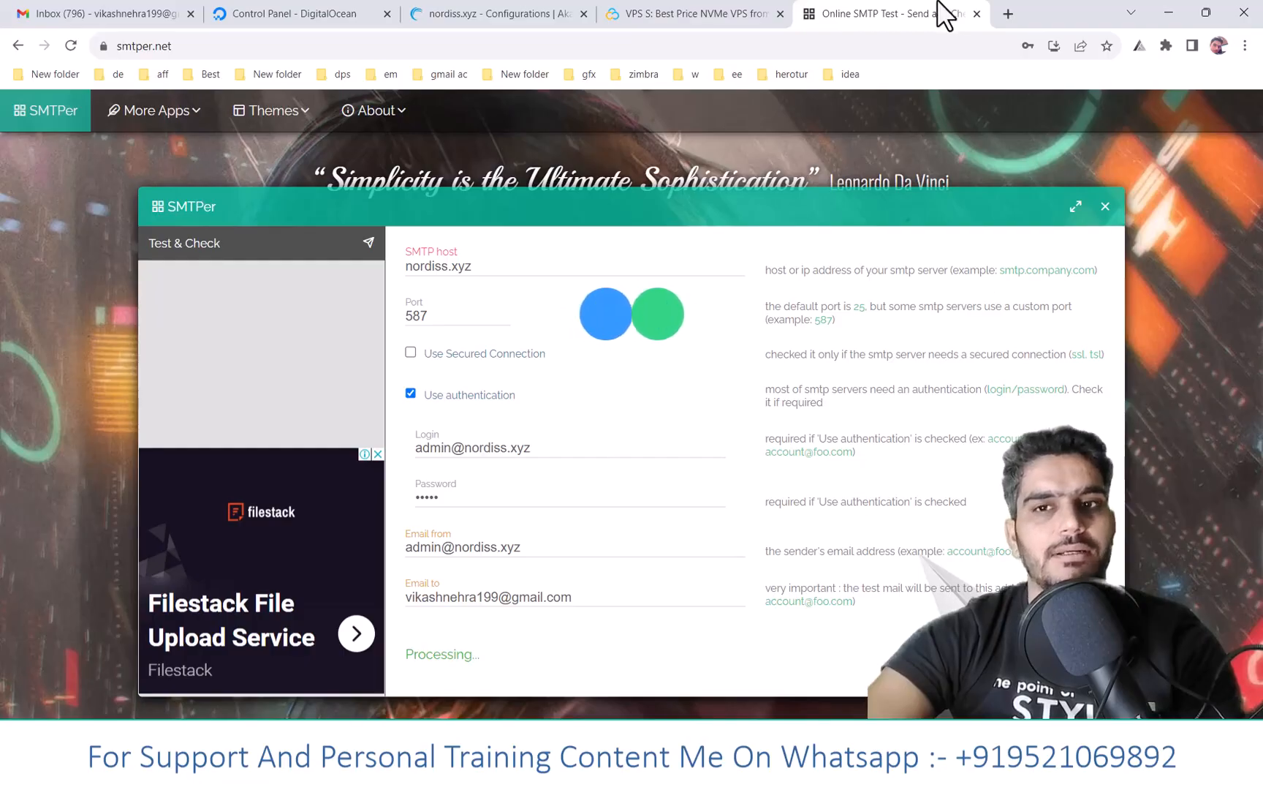
# - Load the GMass SMTP test page and enter nordiss.xyz as the server with port 587
pyautogui.click(1006, 11)
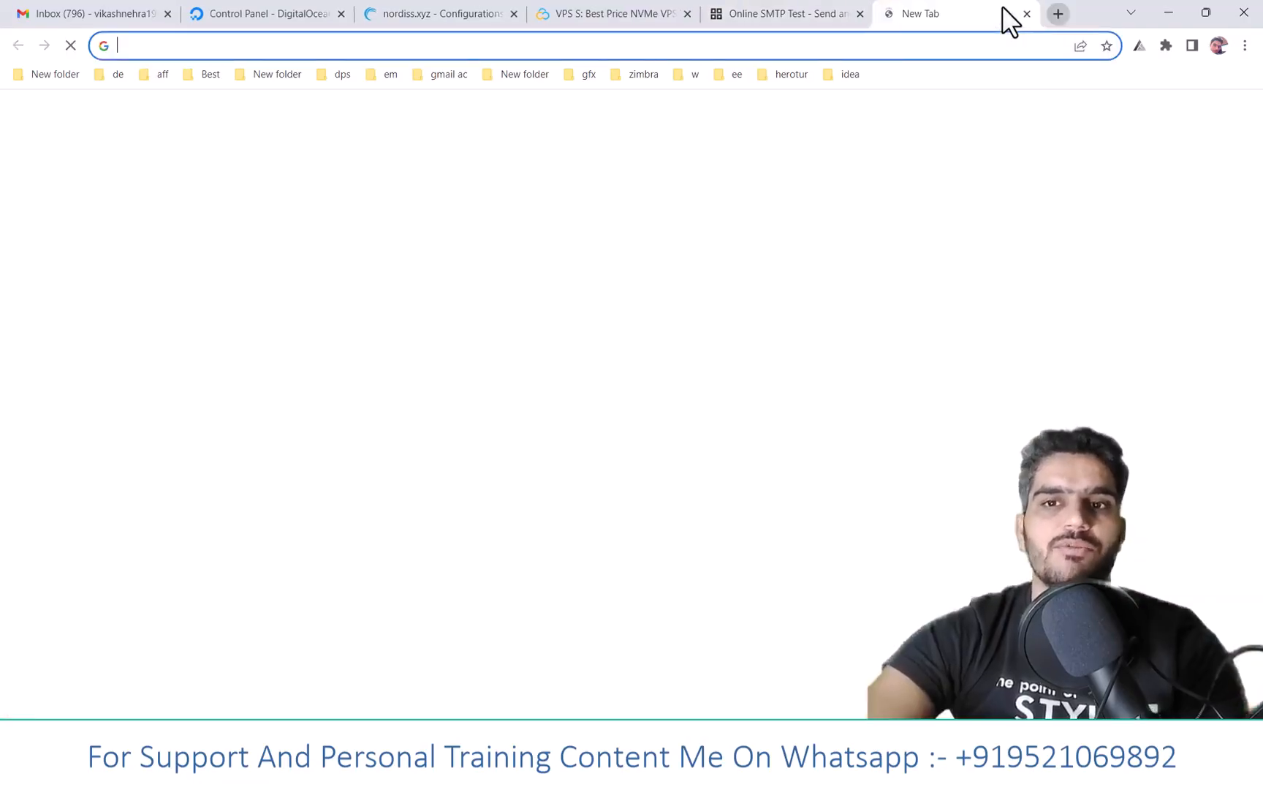
pyautogui.write('gmas')
pyautogui.press('Return')
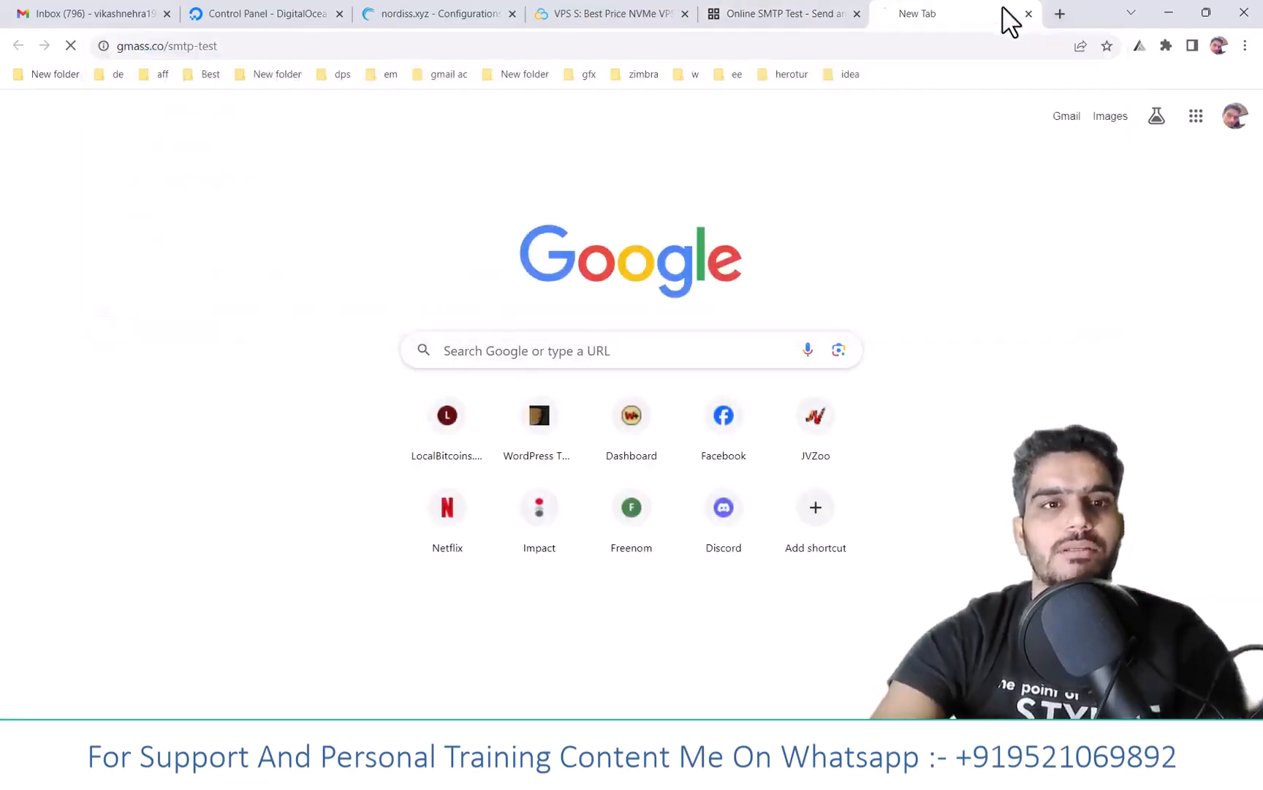
pyautogui.click(788, 15)
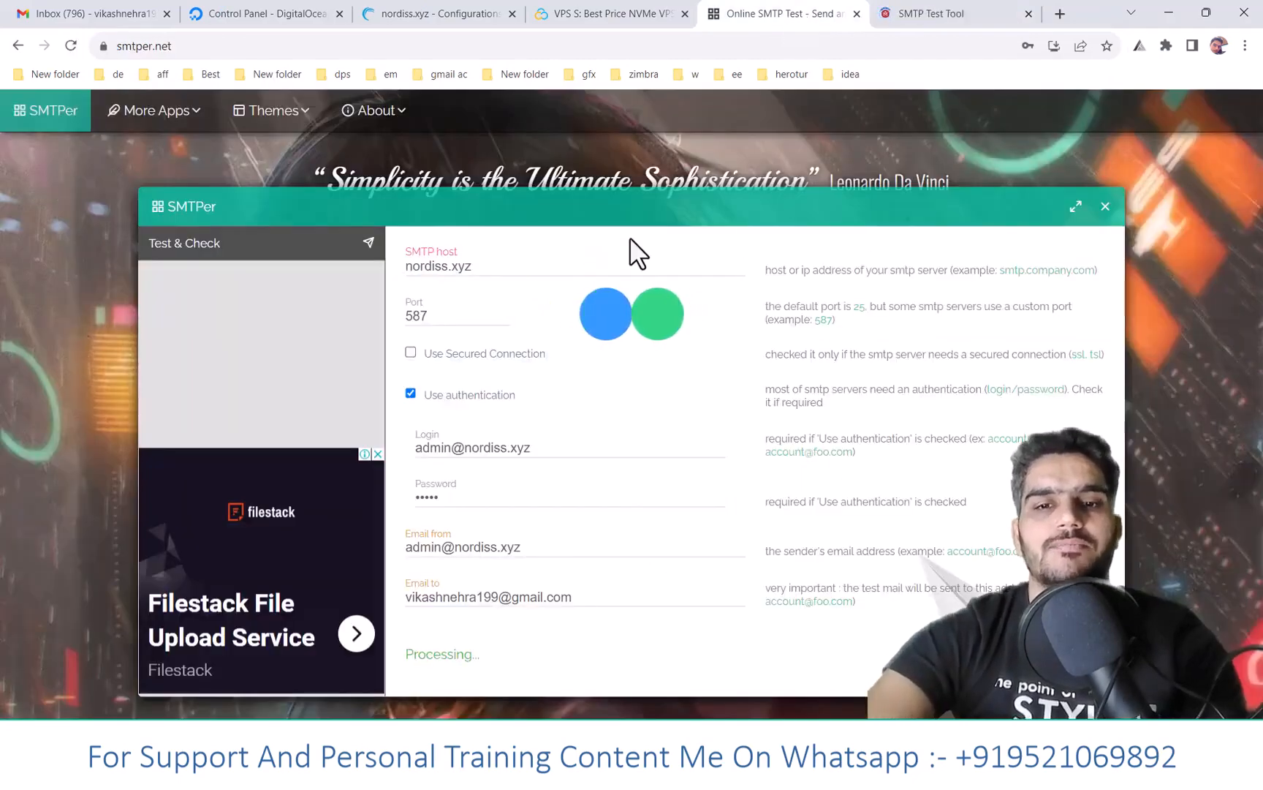
pyautogui.doubleClick(439, 268)
pyautogui.hotkey('ctrl', 'c')
pyautogui.click(923, 14)
pyautogui.click(282, 383)
pyautogui.hotkey('ctrl', 'v')
pyautogui.click(532, 383)
pyautogui.write('5')
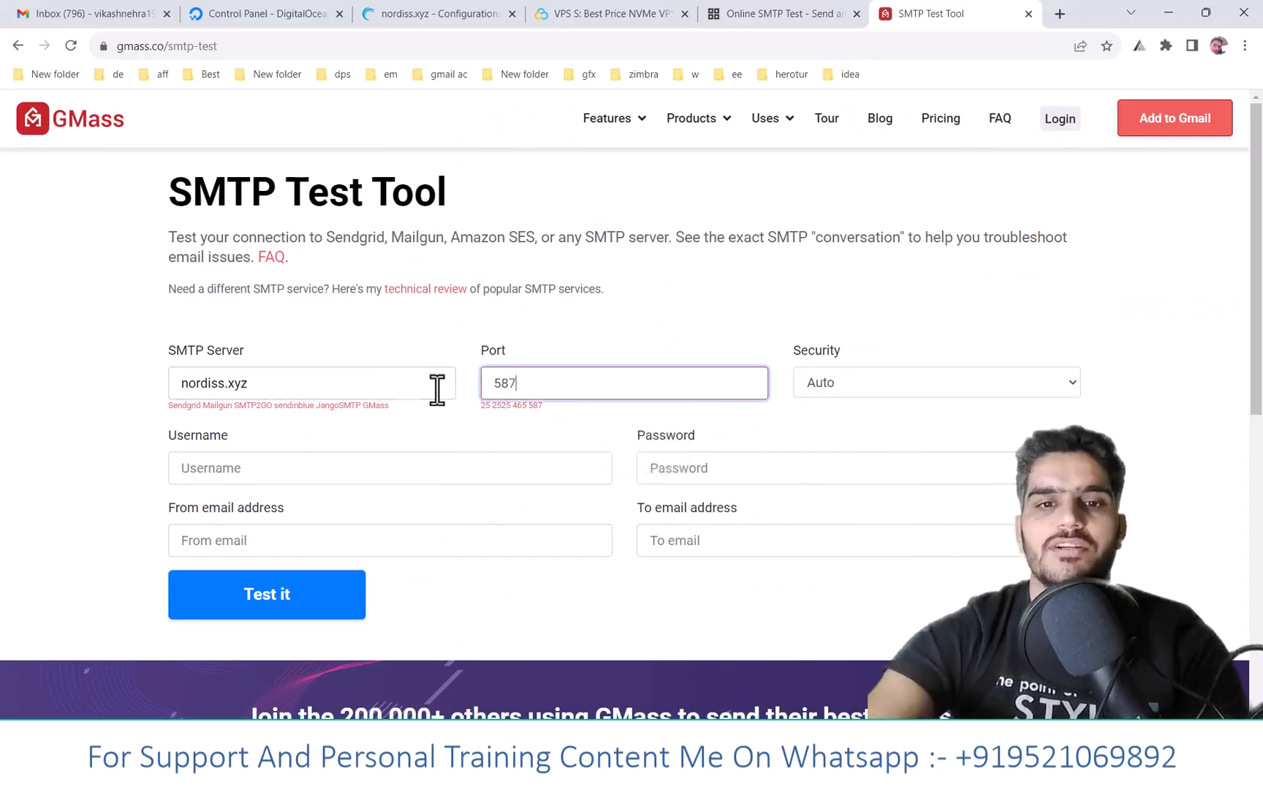
# - Fill GMass's username and sender with the admin login and the recipient with the Gmail address
pyautogui.click(761, 13)
pyautogui.doubleClick(451, 447)
pyautogui.hotkey('ctrl', 'a')
pyautogui.hotkey('ctrl', 'c')
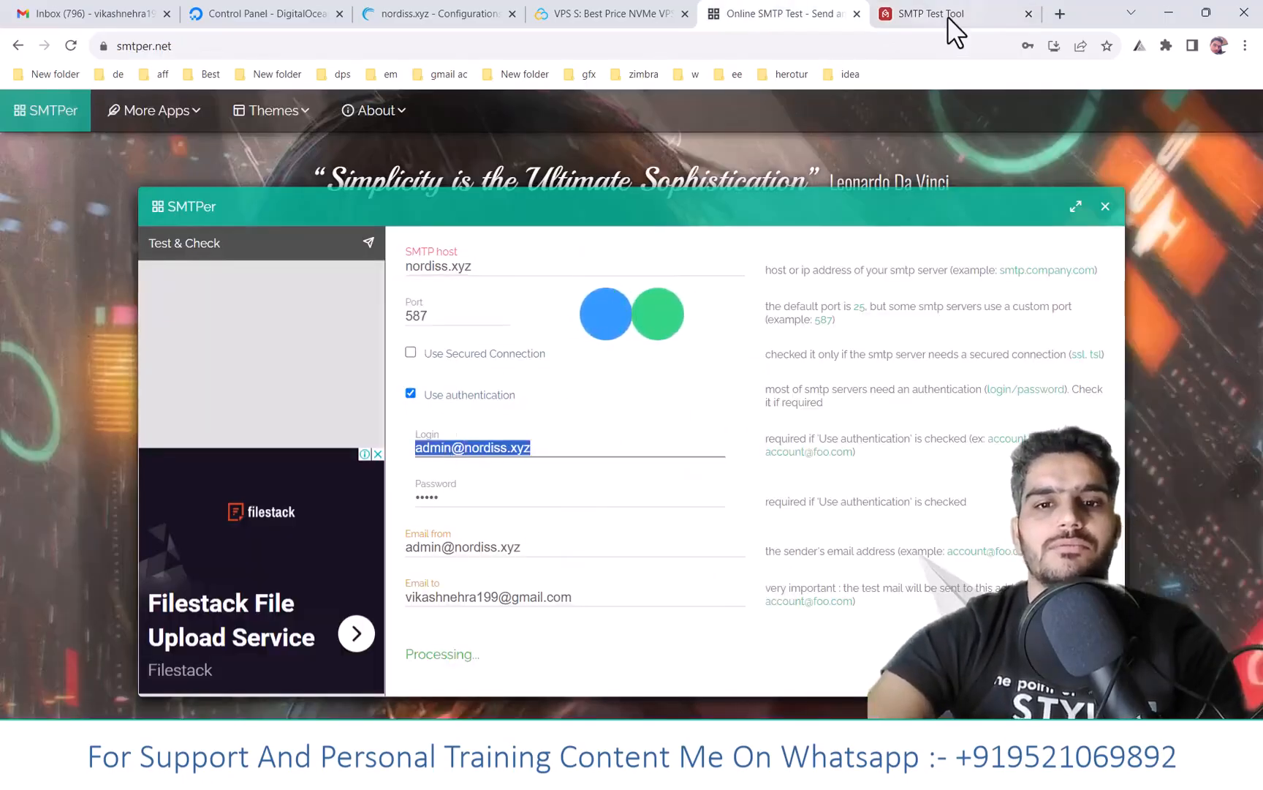
pyautogui.click(947, 19)
pyautogui.click(339, 465)
pyautogui.hotkey('ctrl', 'v')
pyautogui.click(214, 529)
pyautogui.hotkey('ctrl', 'v')
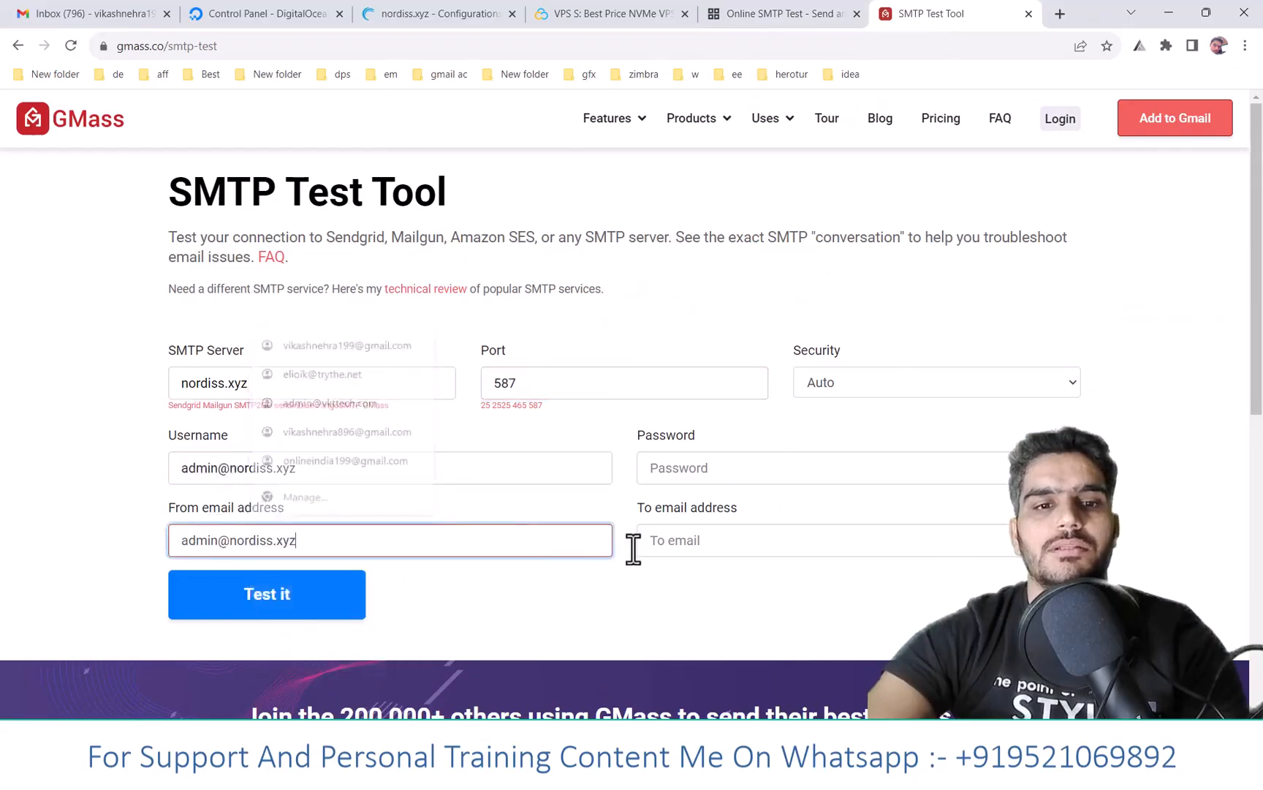
pyautogui.click(753, 543)
pyautogui.click(781, 340)
pyautogui.click(694, 464)
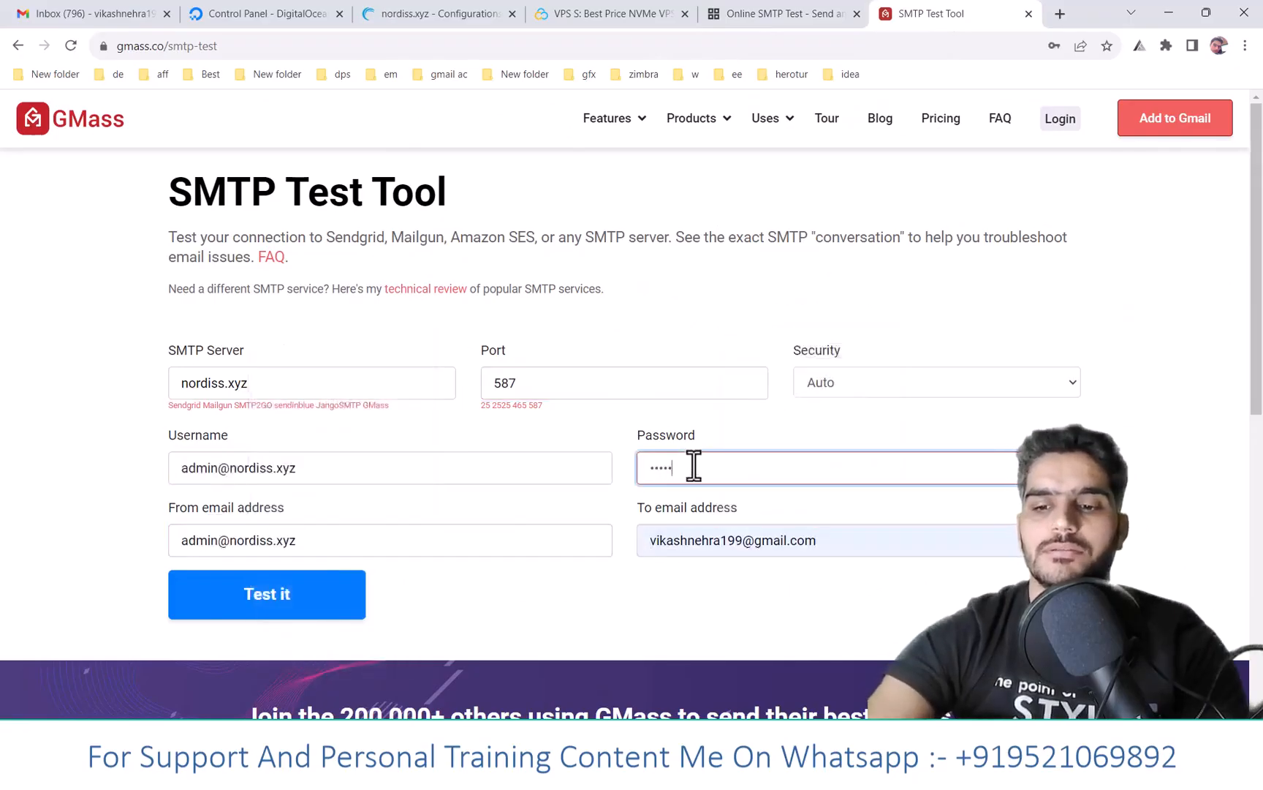
# - Run the GMass SMTP test and review its connection and authentication results
pyautogui.click(798, 14)
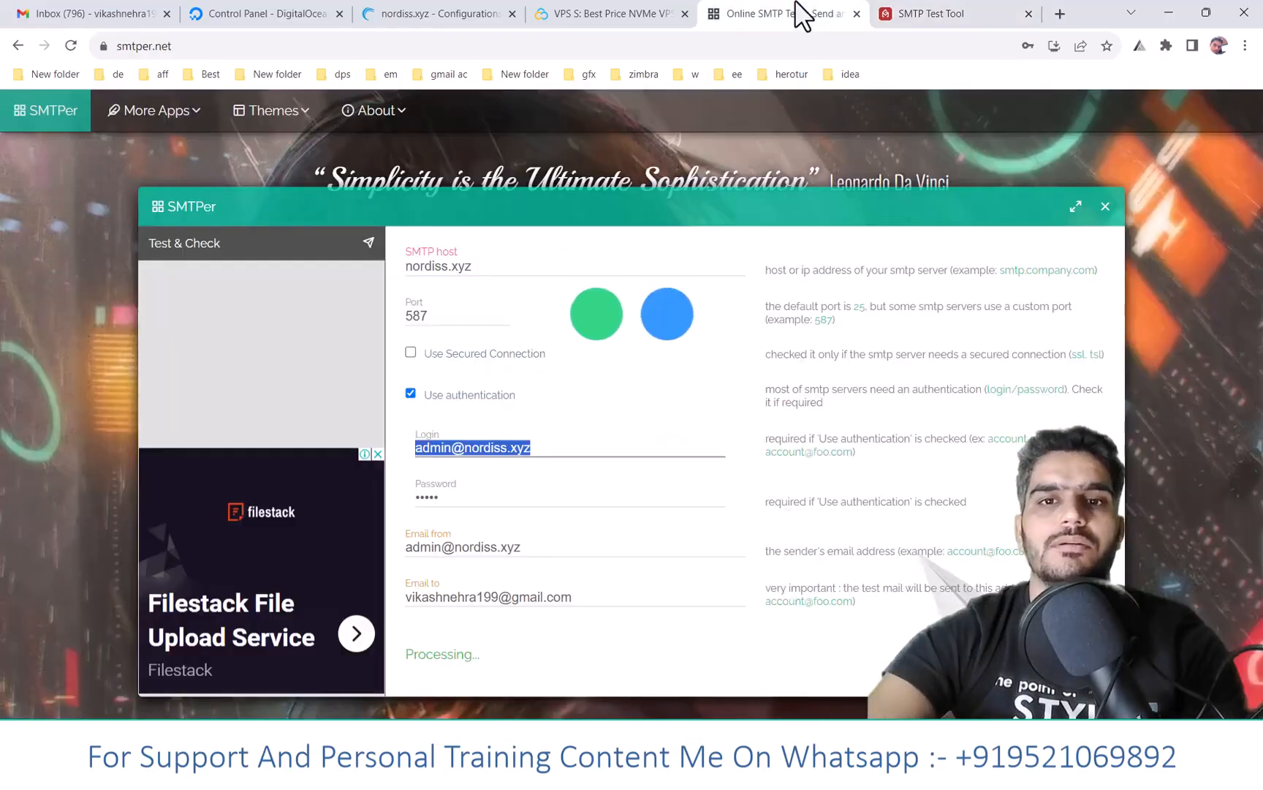
pyautogui.click(939, 14)
pyautogui.scroll(-3, 239, 556)
pyautogui.click(263, 354)
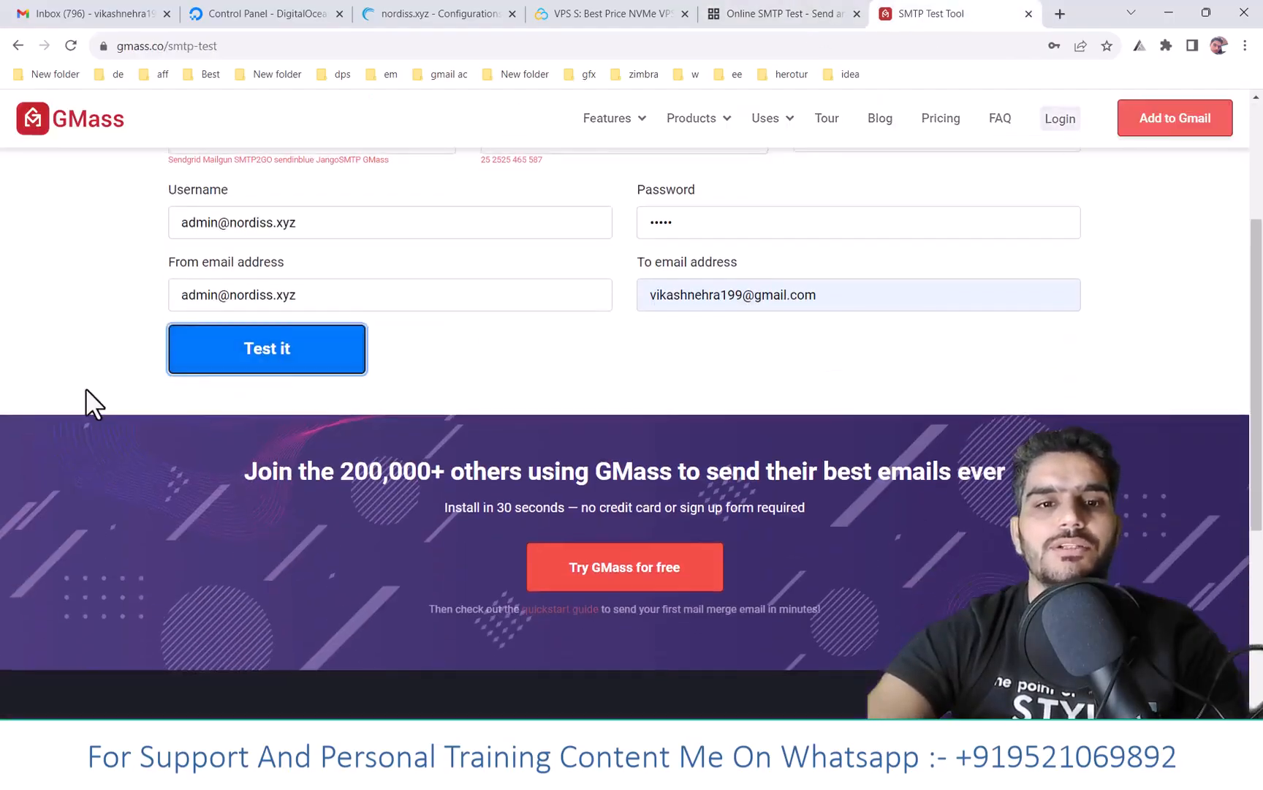
pyautogui.scroll(1, 85, 402)
pyautogui.scroll(-10, 122, 484)
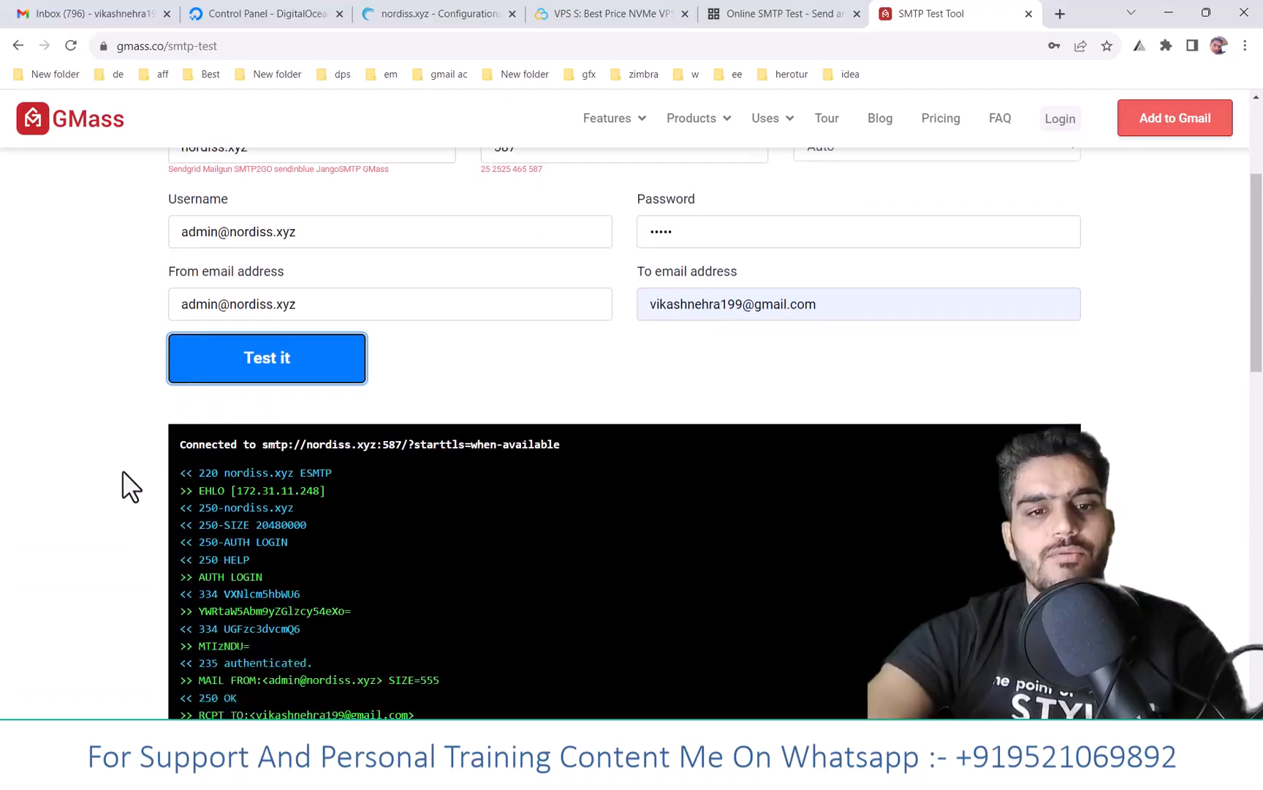
pyautogui.scroll(6, 412, 605)
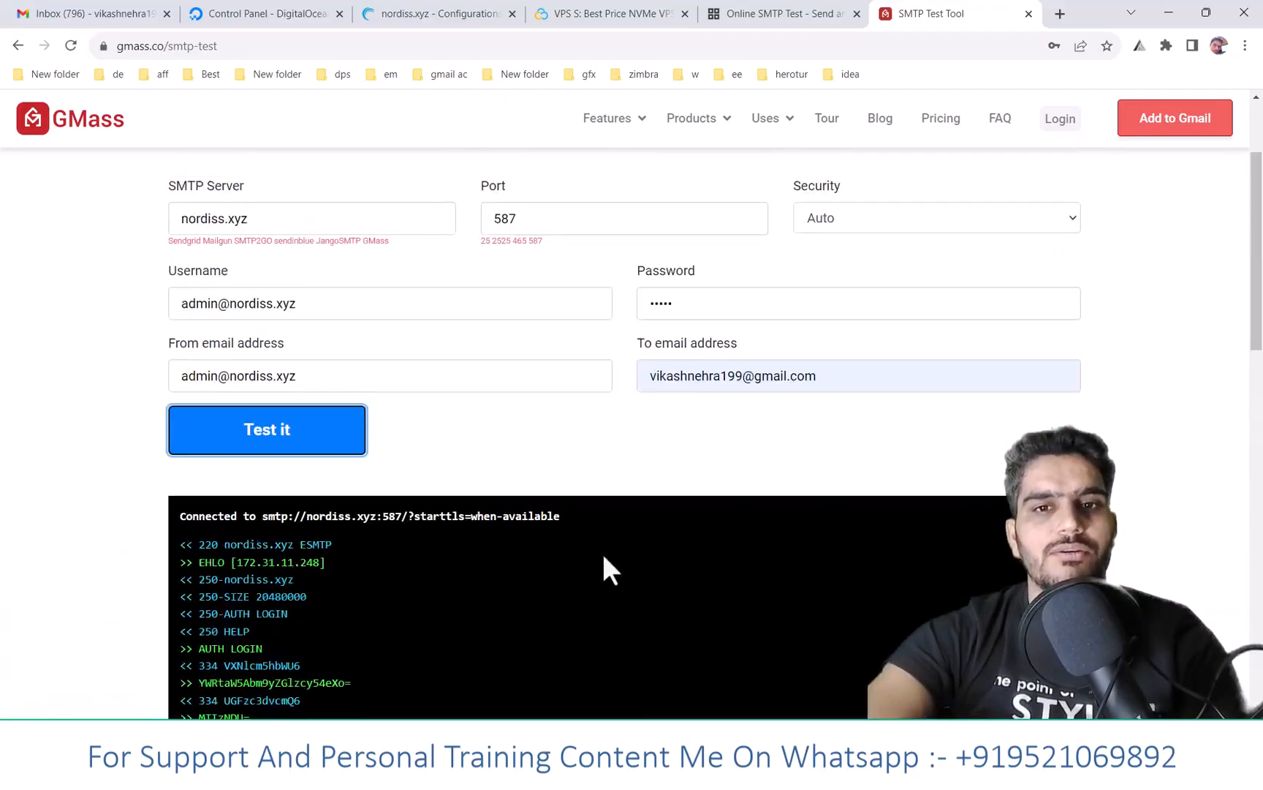
# - Close the SMTPer tab and return to the Gmail inbox
pyautogui.click(731, 7)
pyautogui.click(857, 15)
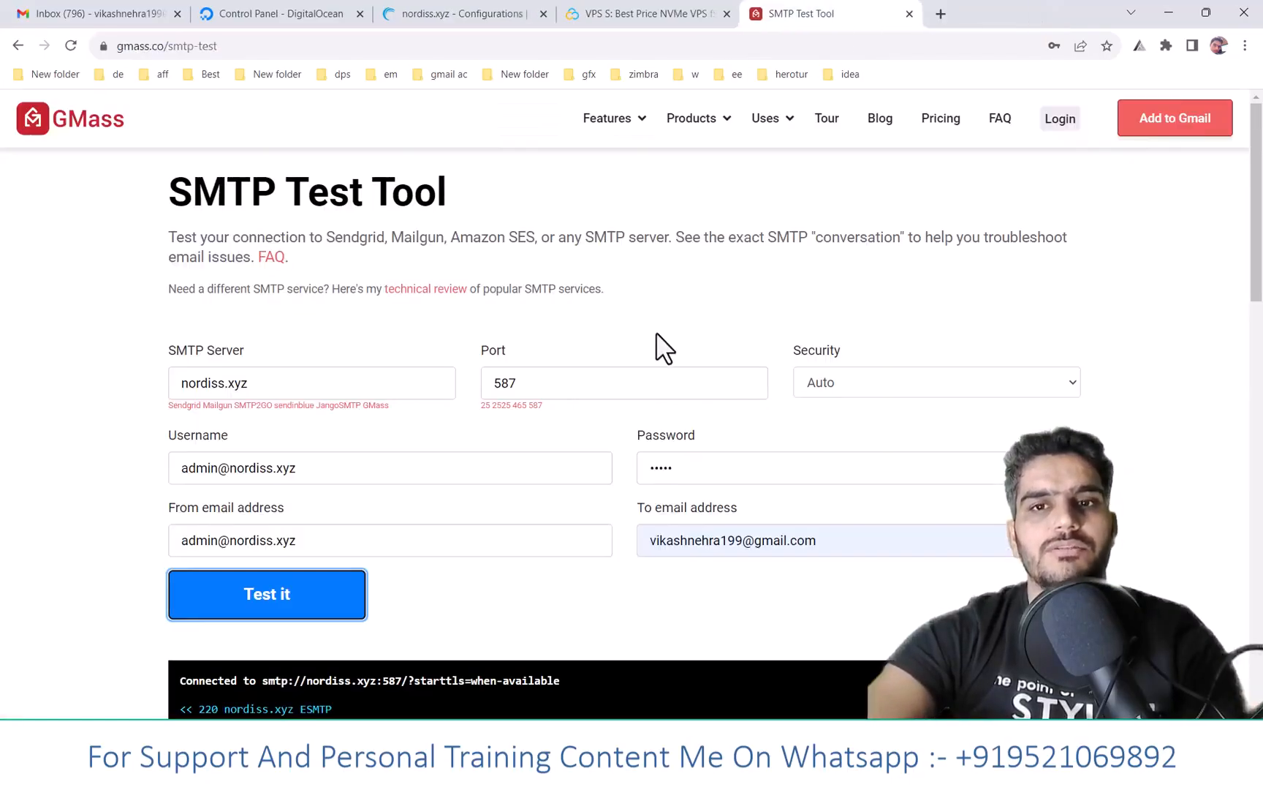
pyautogui.click(92, 12)
pyautogui.click(333, 90)
# - Reload Gmail and open the nordiss.xyz test message from the Spam folder
pyautogui.click(319, 48)
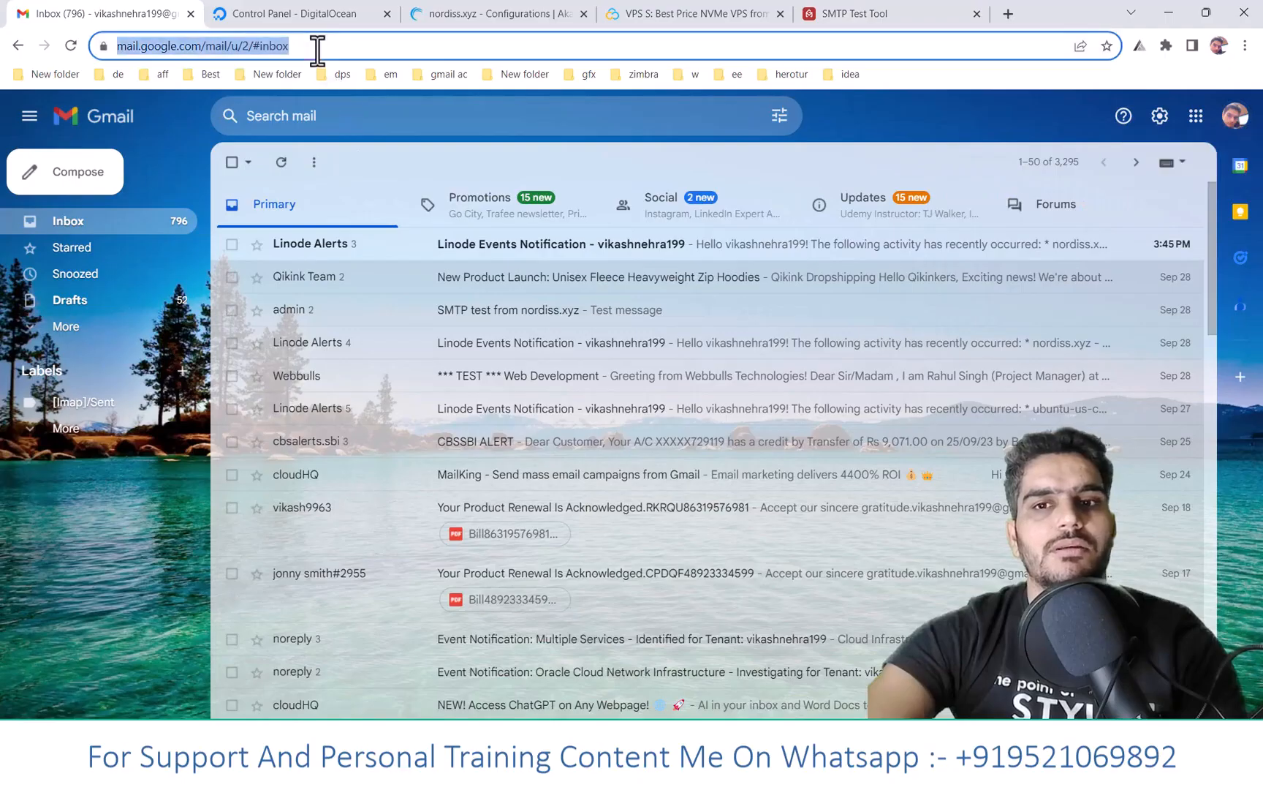
pyautogui.press('Return')
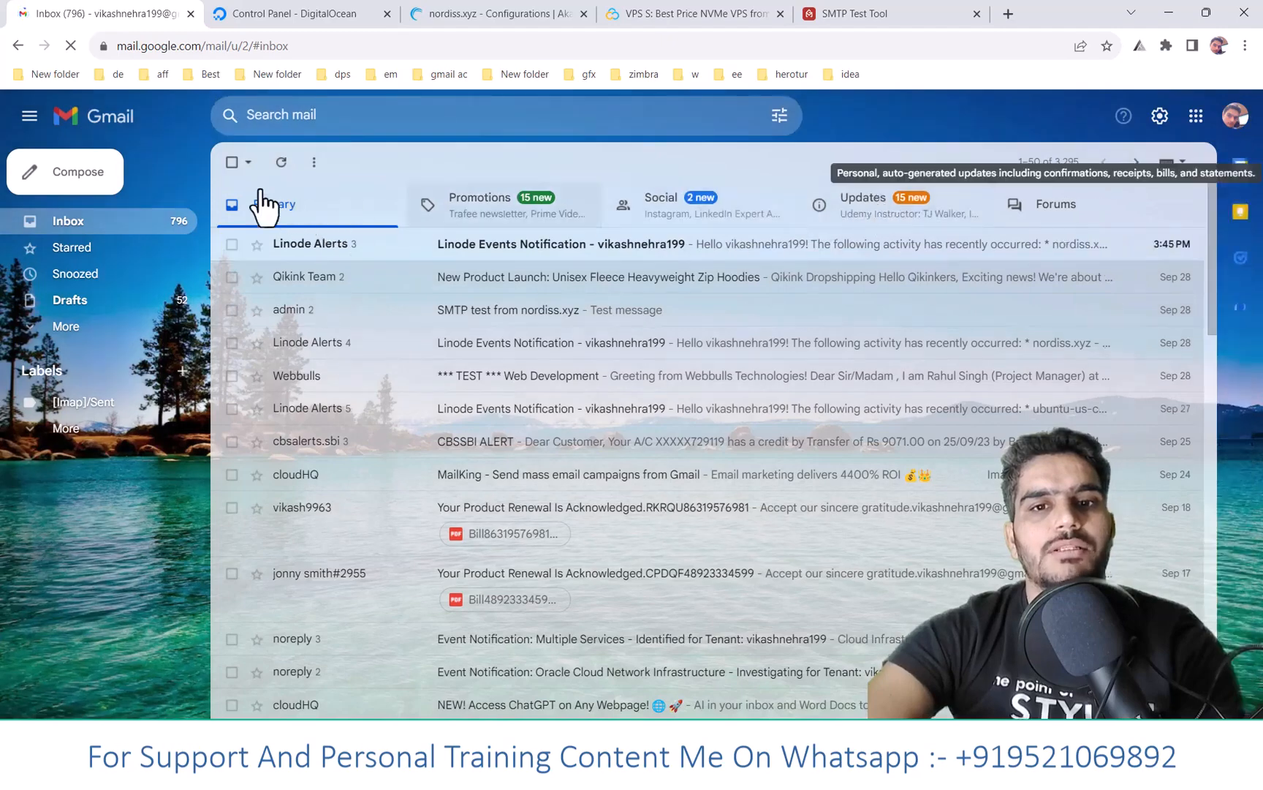
pyautogui.click(281, 162)
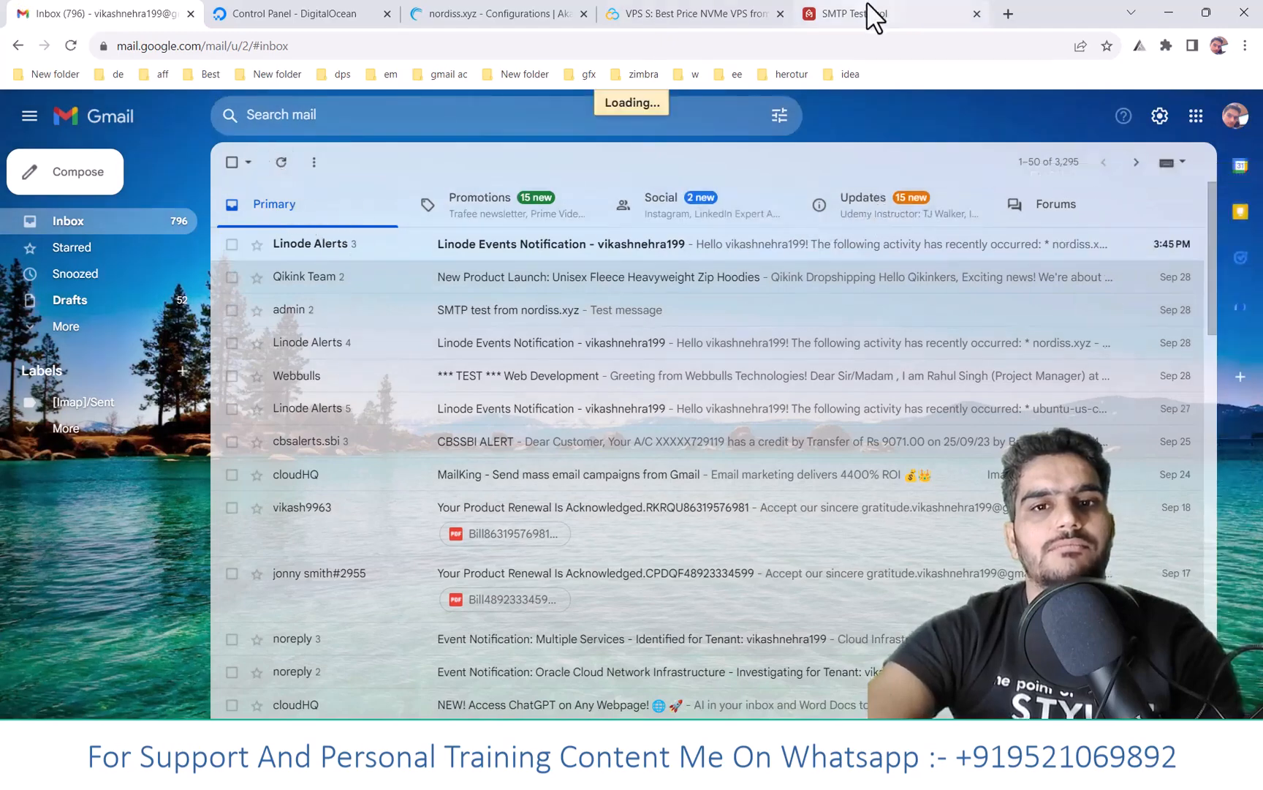
pyautogui.click(131, 326)
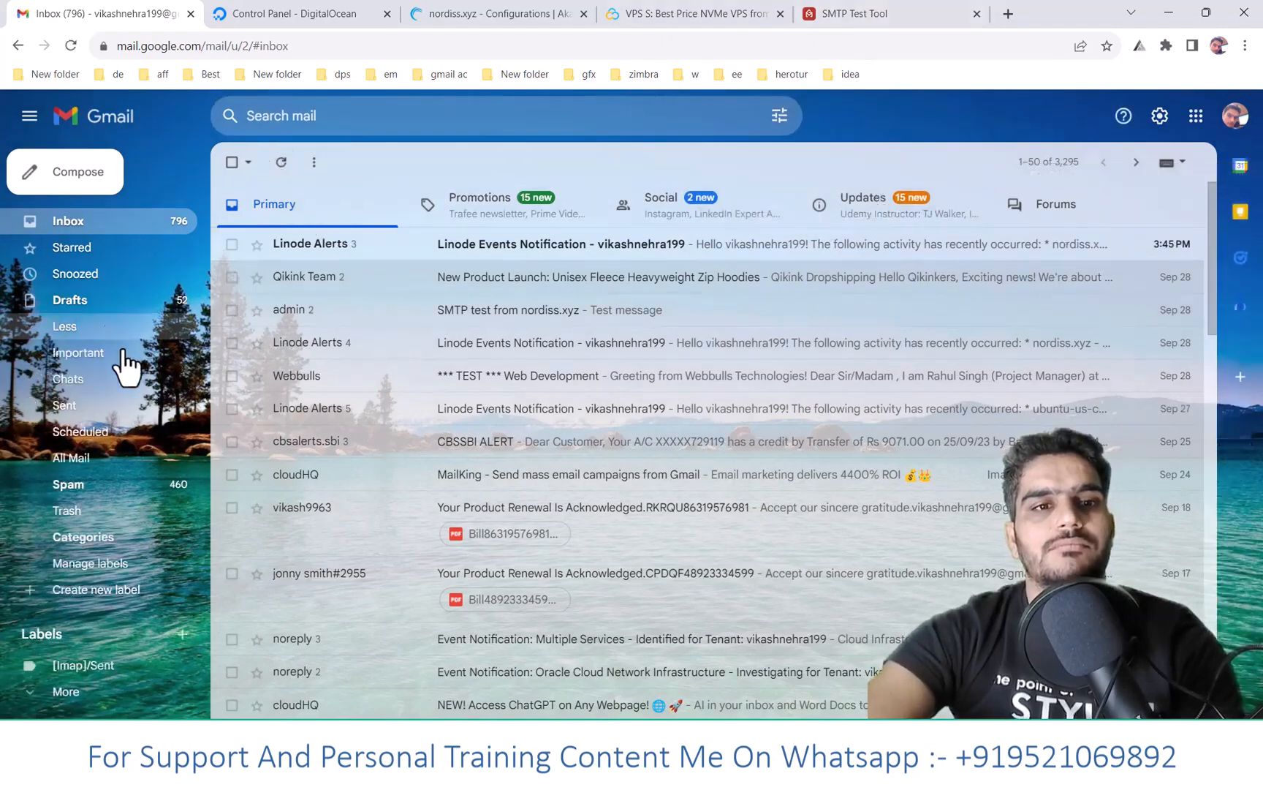
pyautogui.click(82, 495)
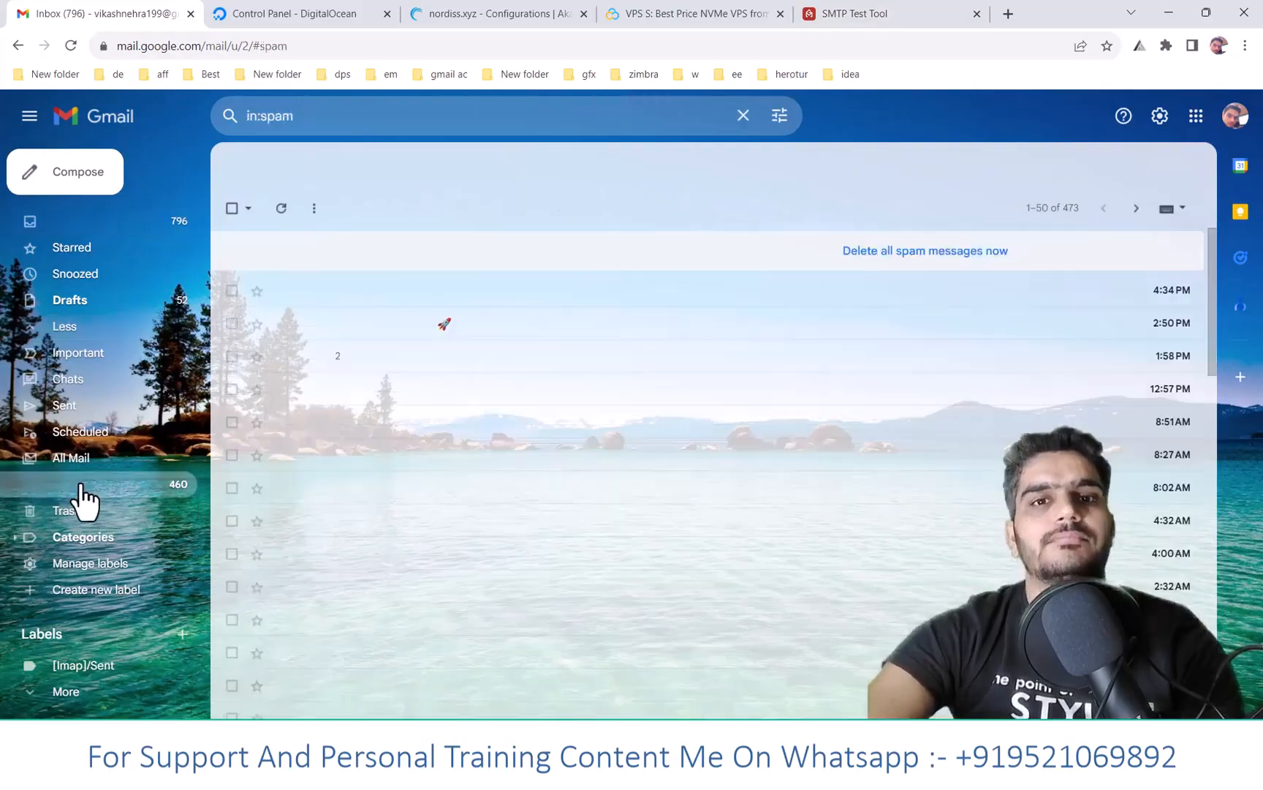
pyautogui.click(443, 300)
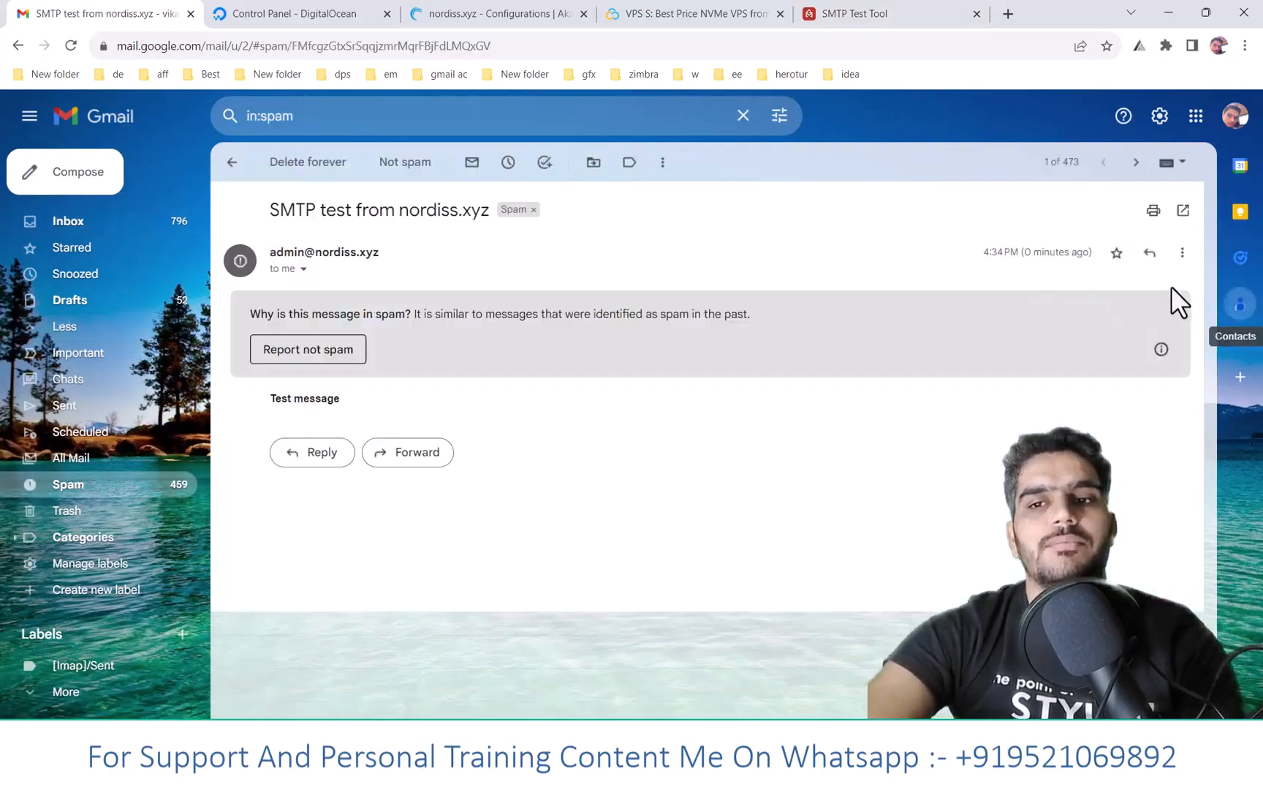
# - Show the message's original and highlight the SPF and DMARC PASS results
pyautogui.click(1182, 253)
pyautogui.click(1039, 463)
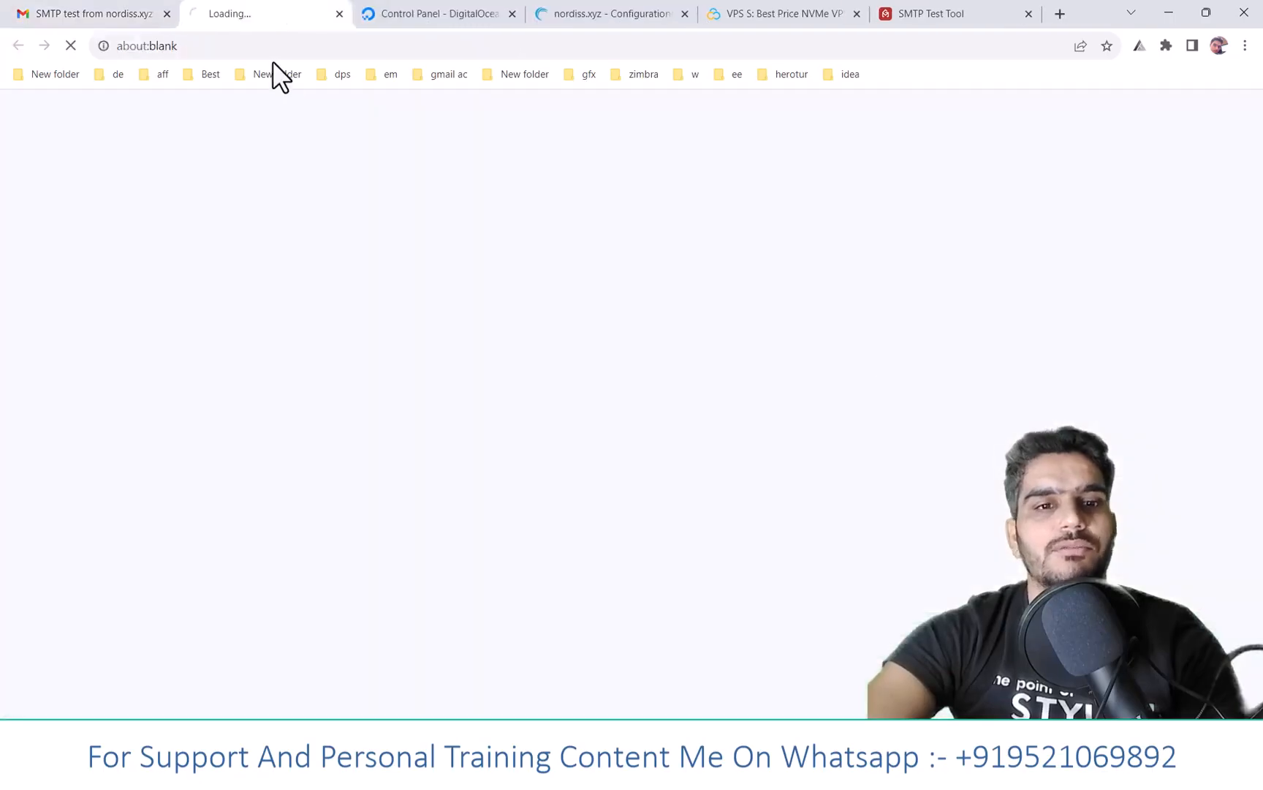
pyautogui.doubleClick(365, 335)
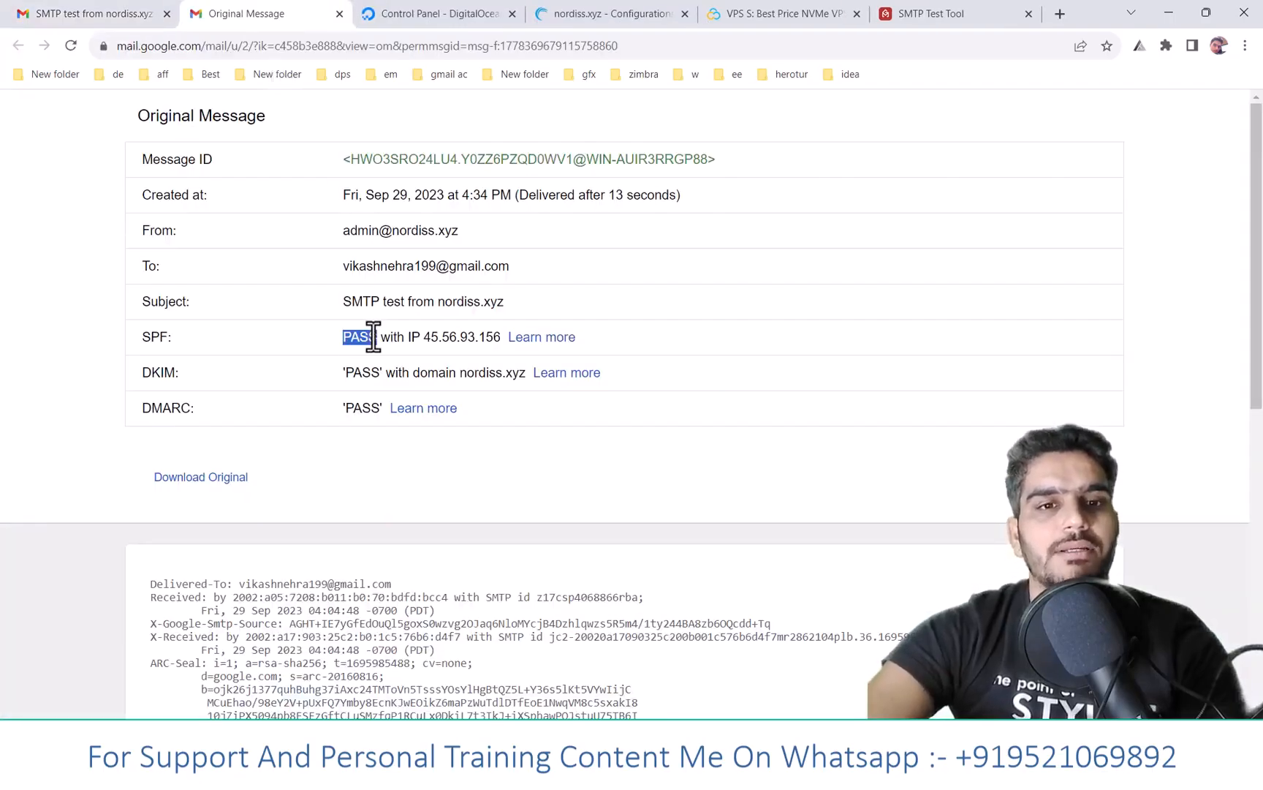
pyautogui.moveTo(108, 344); pyautogui.dragTo(173, 337)
pyautogui.moveTo(369, 408); pyautogui.dragTo(151, 415)
# - Load mail-tester.com in a new tab and copy its generated test address
pyautogui.click(968, 12)
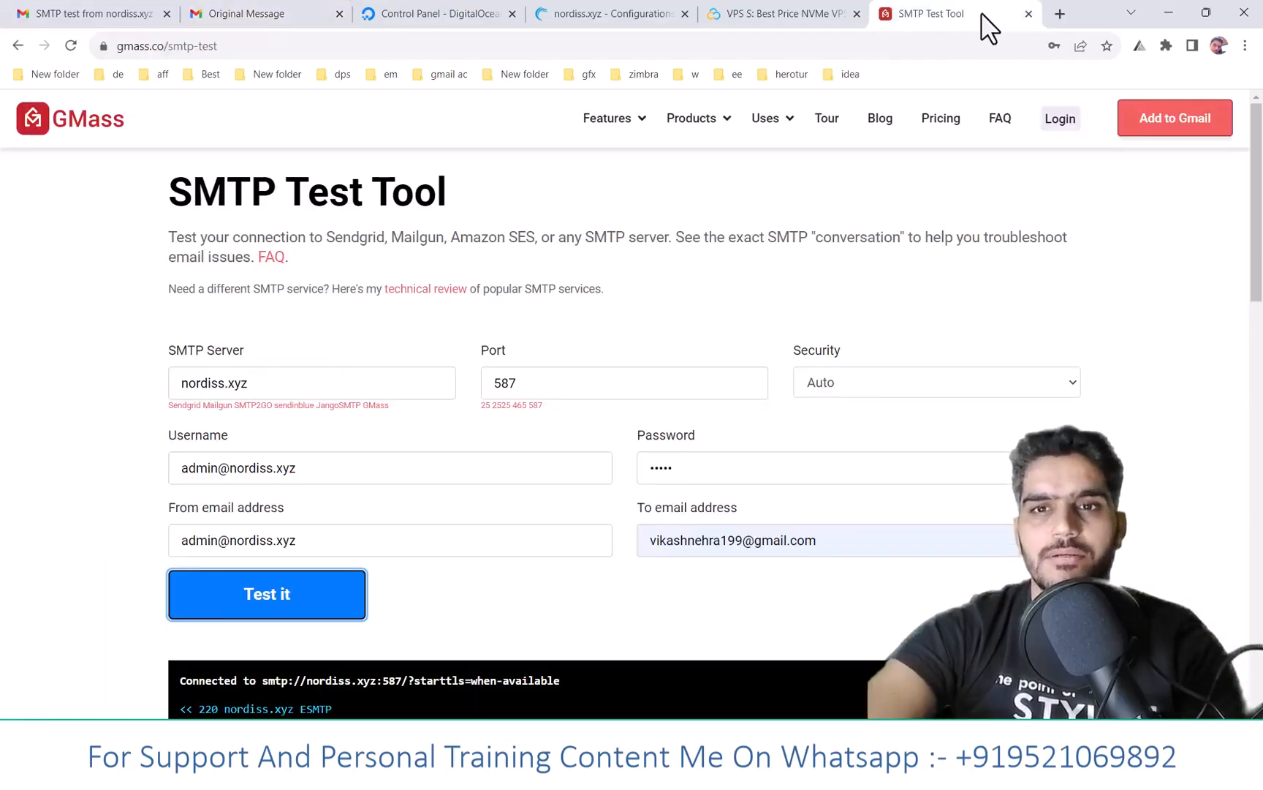
pyautogui.click(1057, 14)
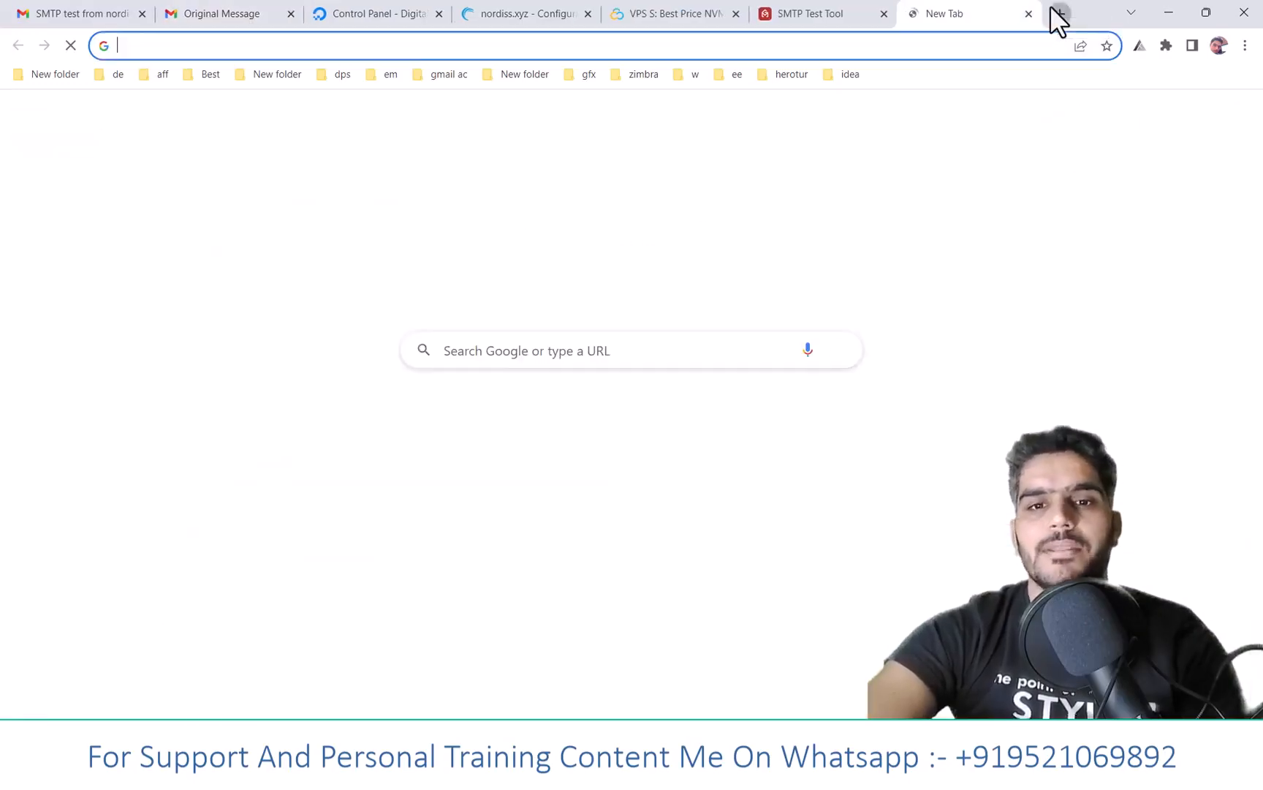
pyautogui.write('mail')
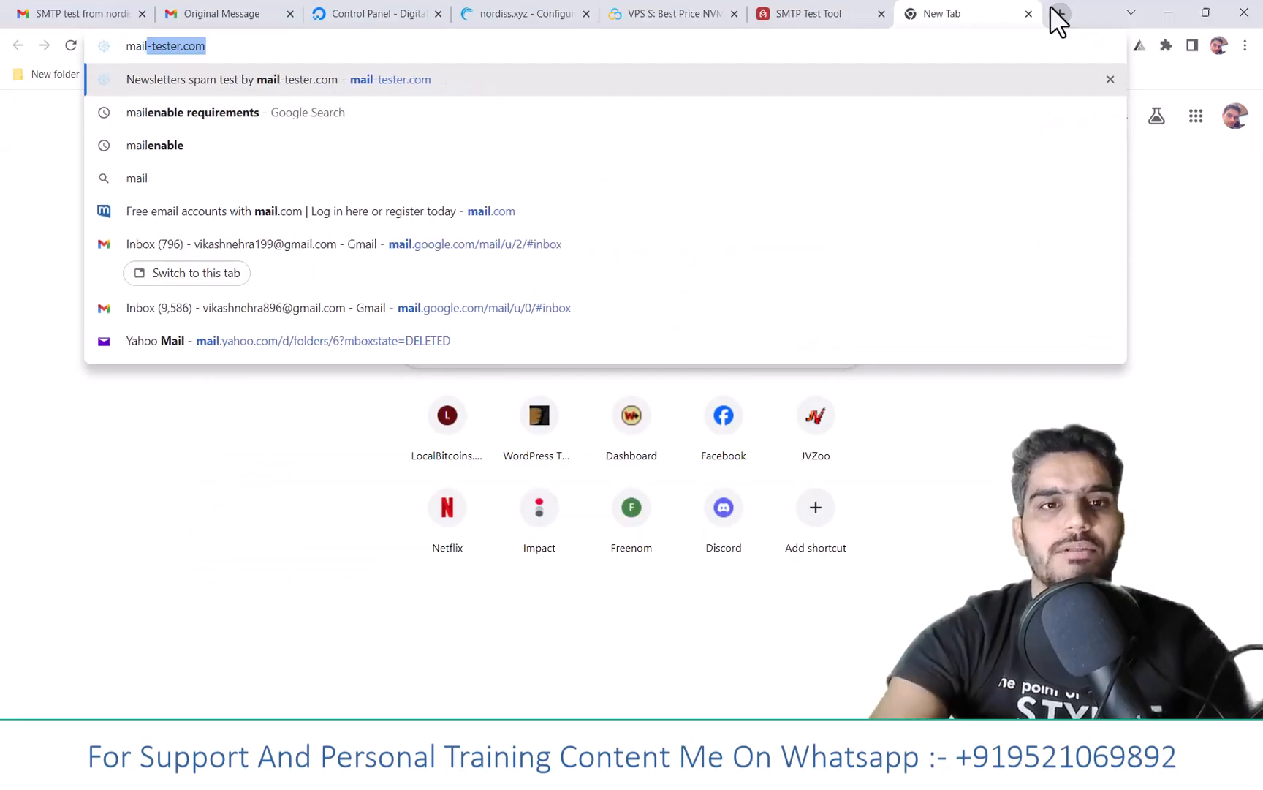
pyautogui.press('Return')
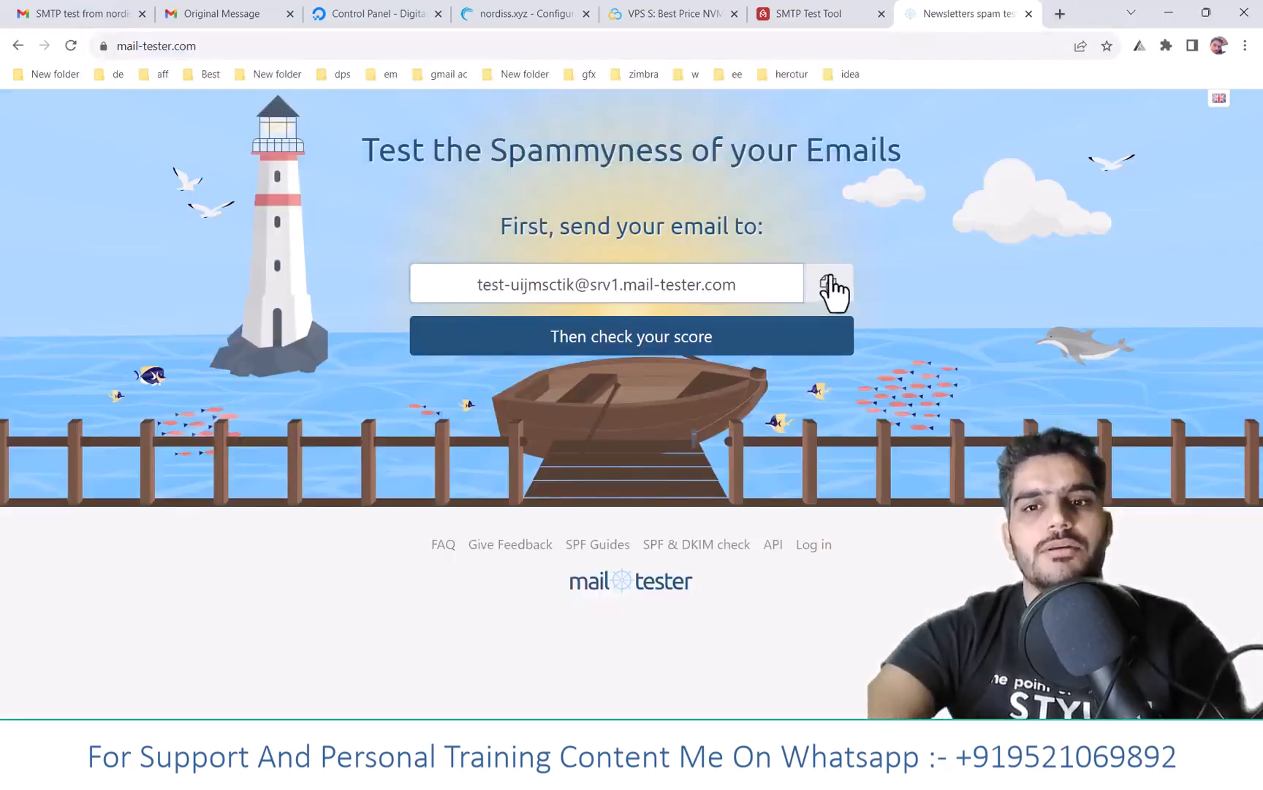
pyautogui.click(832, 288)
# - Send the GMass SMTP test to the mail-tester address, then check the spam score
pyautogui.click(854, 17)
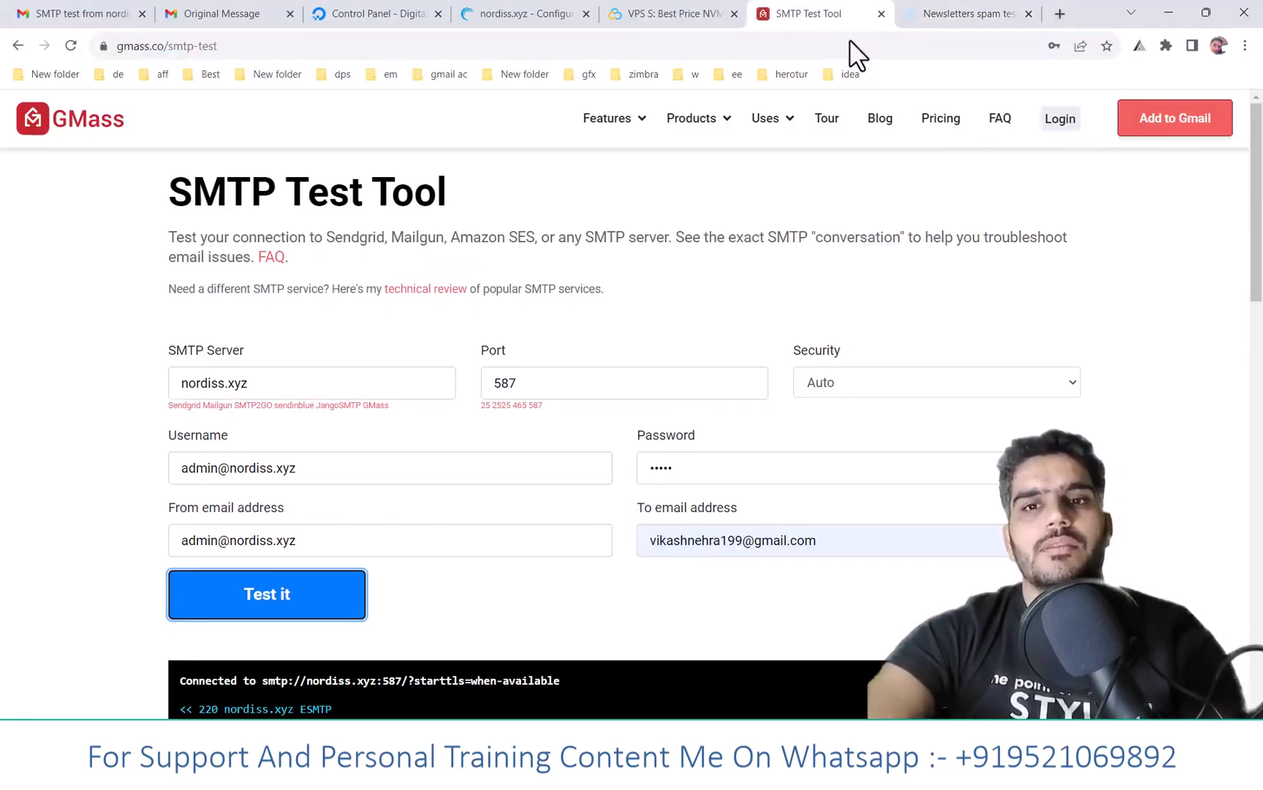
pyautogui.doubleClick(694, 541)
pyautogui.hotkey('ctrl', 'a')
pyautogui.hotkey('ctrl', 'v')
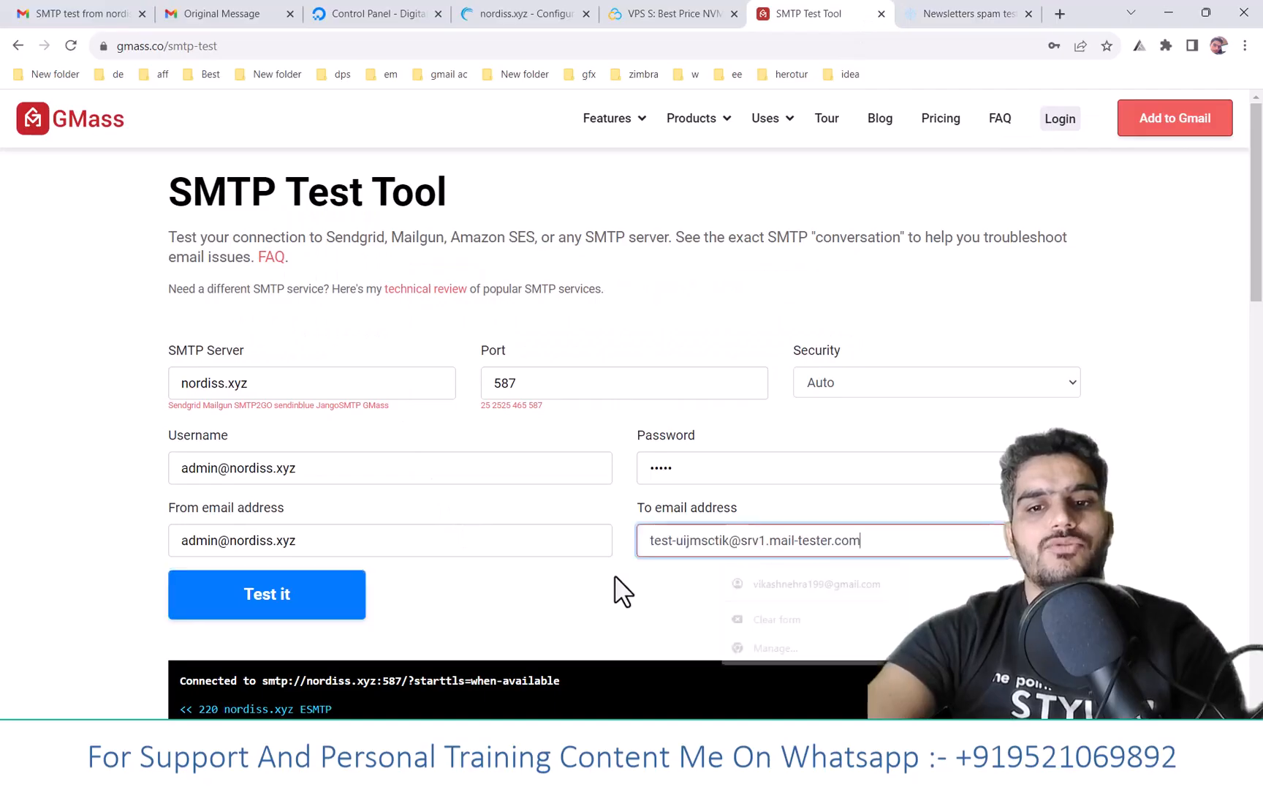
pyautogui.click(300, 611)
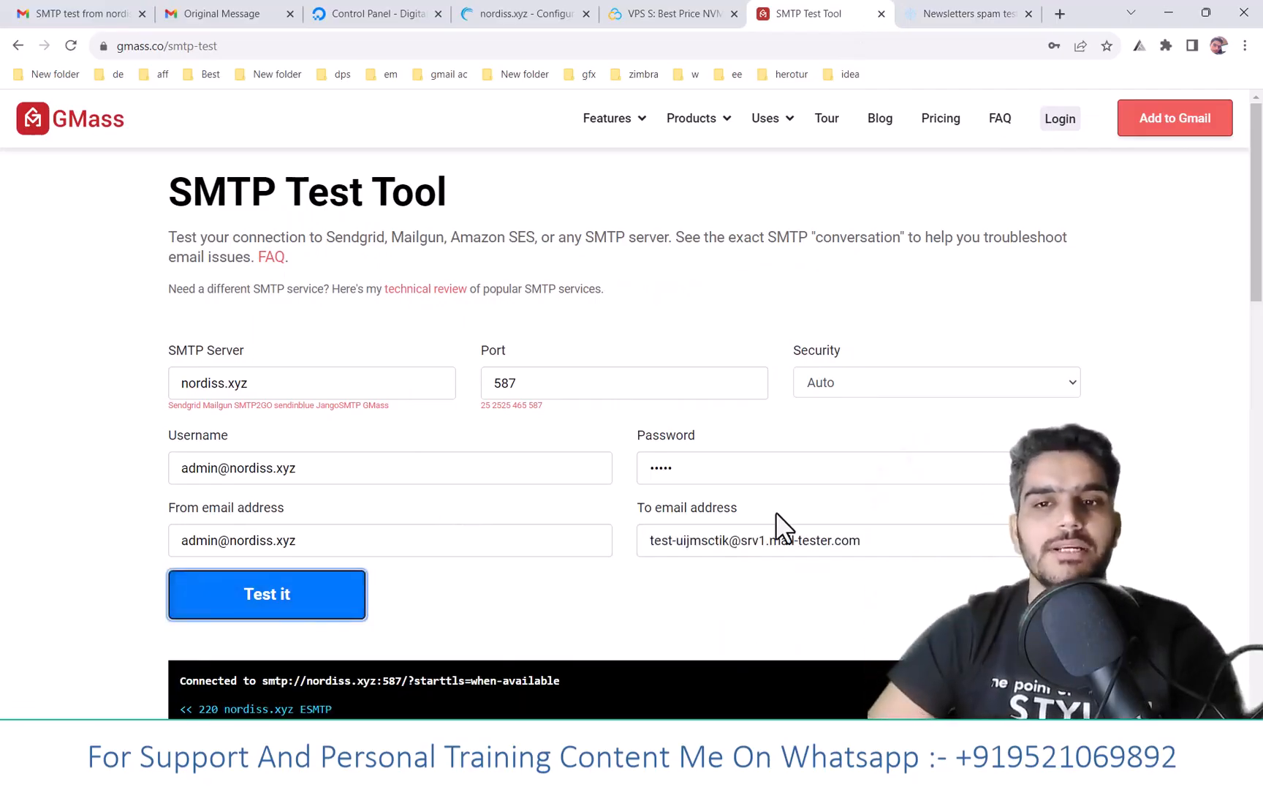
pyautogui.click(958, 15)
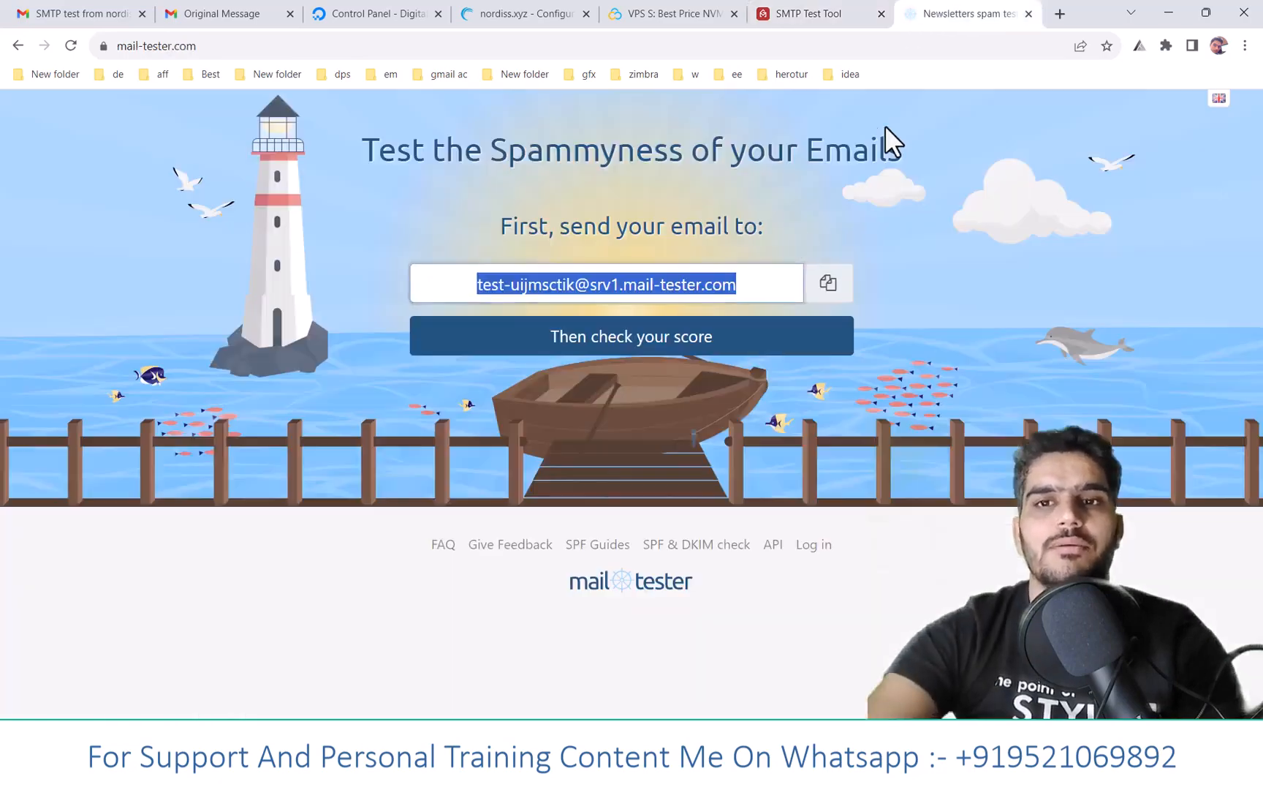
pyautogui.click(656, 349)
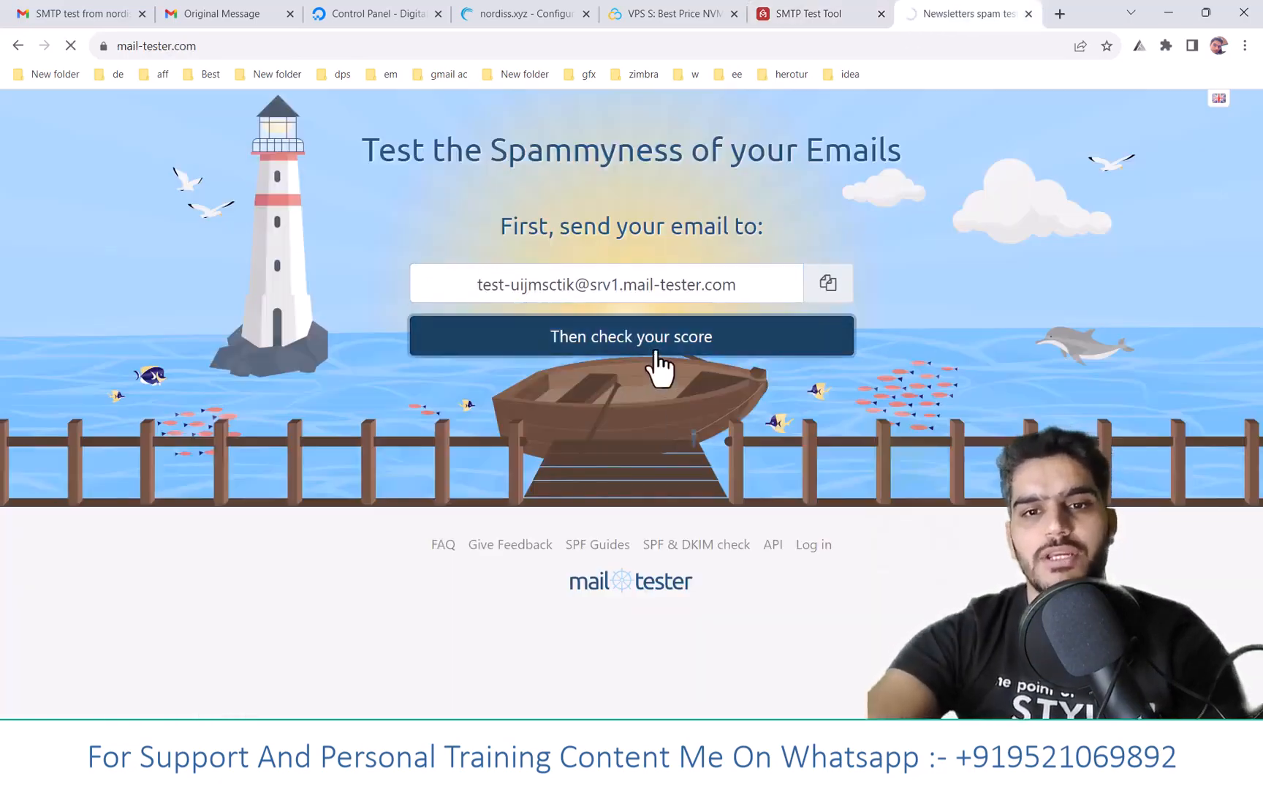
# - Expand mail-tester's SPF, DKIM and DMARC authentication check details
pyautogui.scroll(-4, 665, 402)
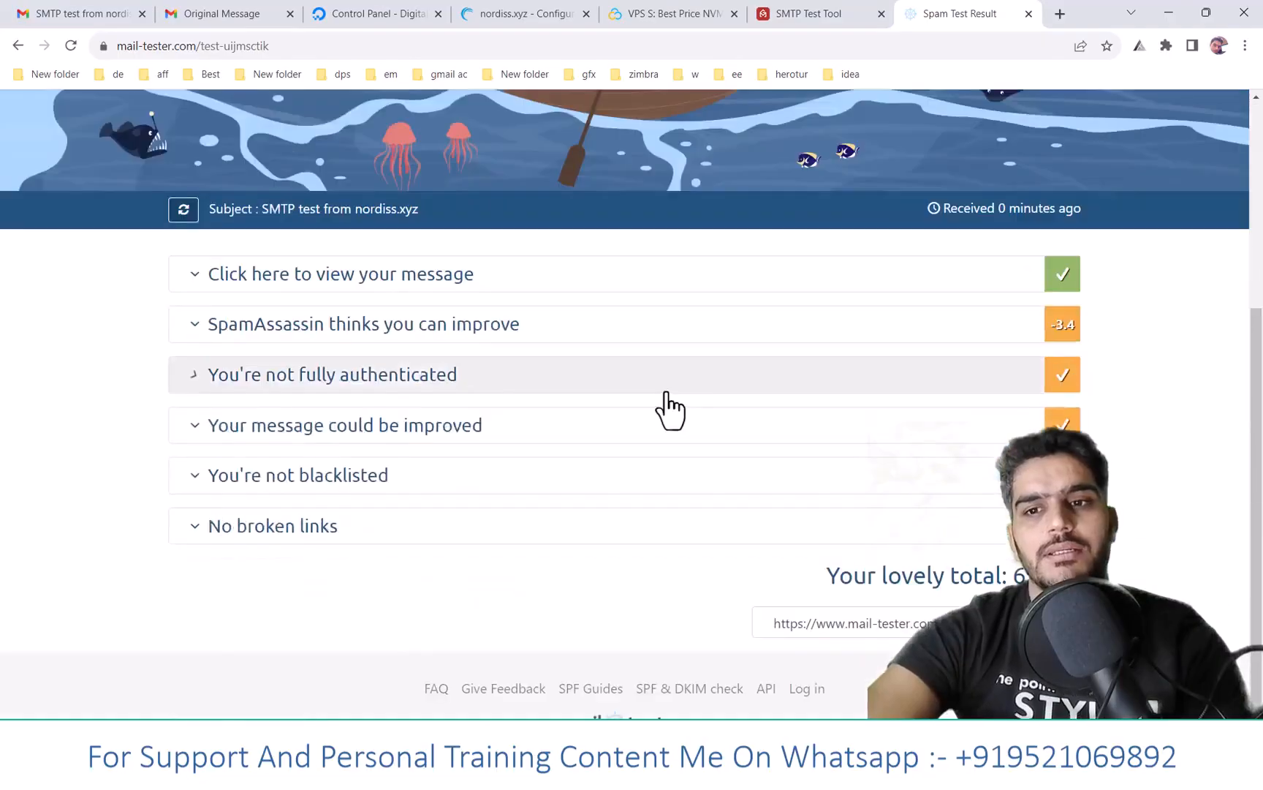
pyautogui.scroll(1, 667, 395)
pyautogui.scroll(-1, 702, 278)
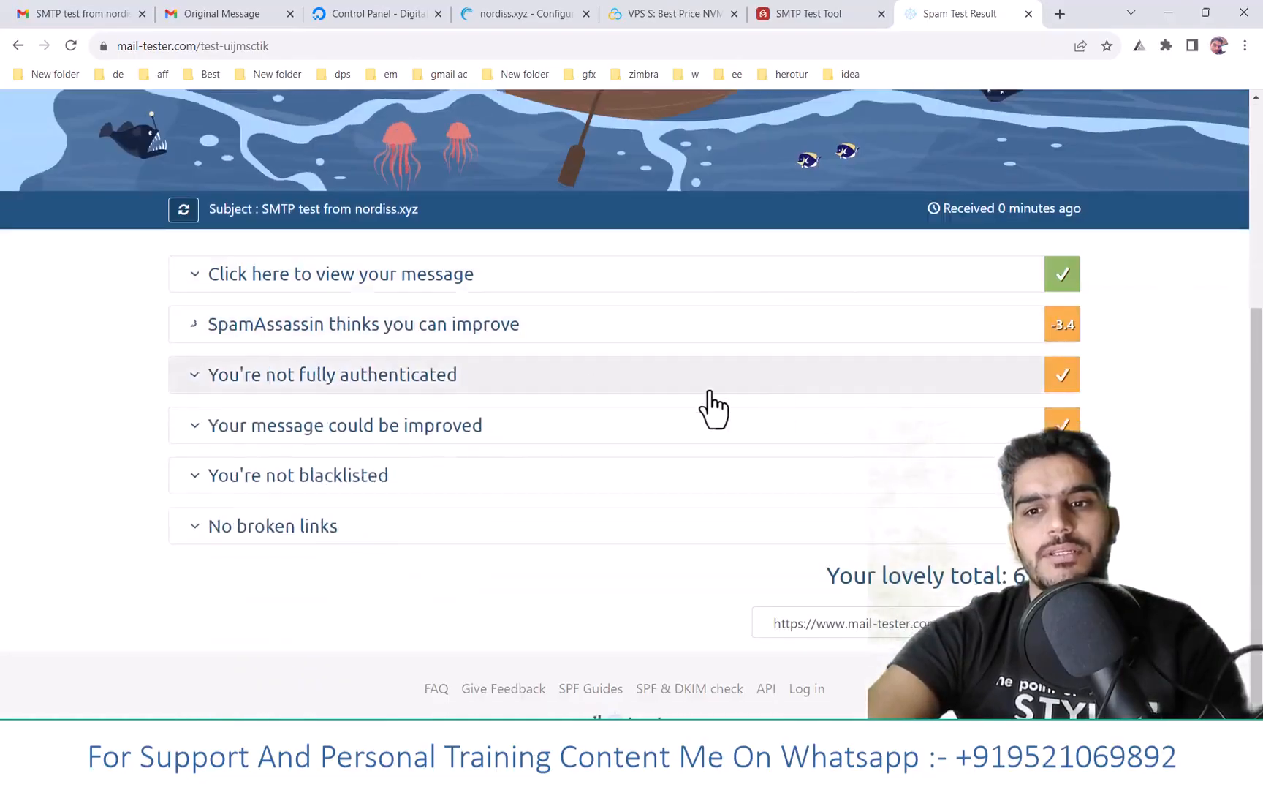
pyautogui.click(591, 378)
pyautogui.scroll(-1, 848, 409)
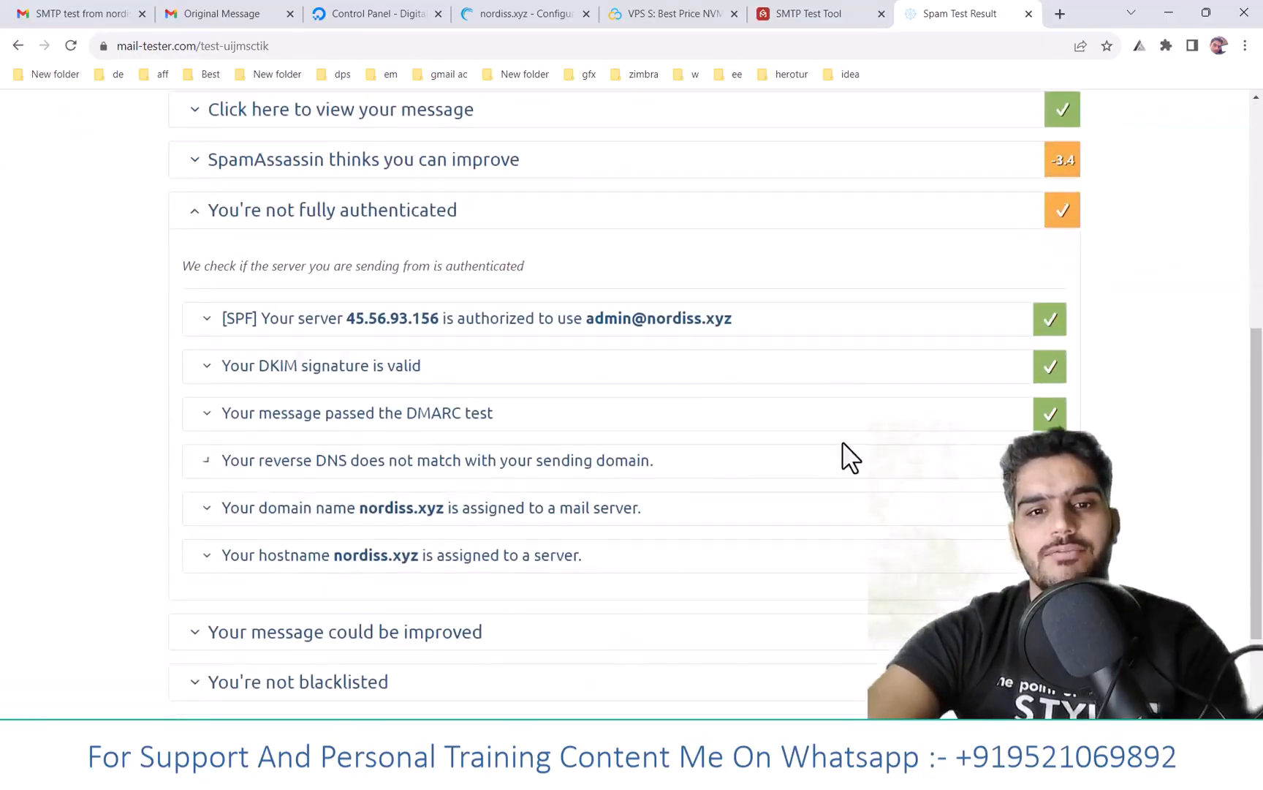
pyautogui.scroll(2, 837, 443)
# - Inspect the SpamAssassin rules, noting the untrustworthy .xyz TLD penalty, then return to Gmail
pyautogui.click(706, 413)
pyautogui.scroll(-5, 497, 435)
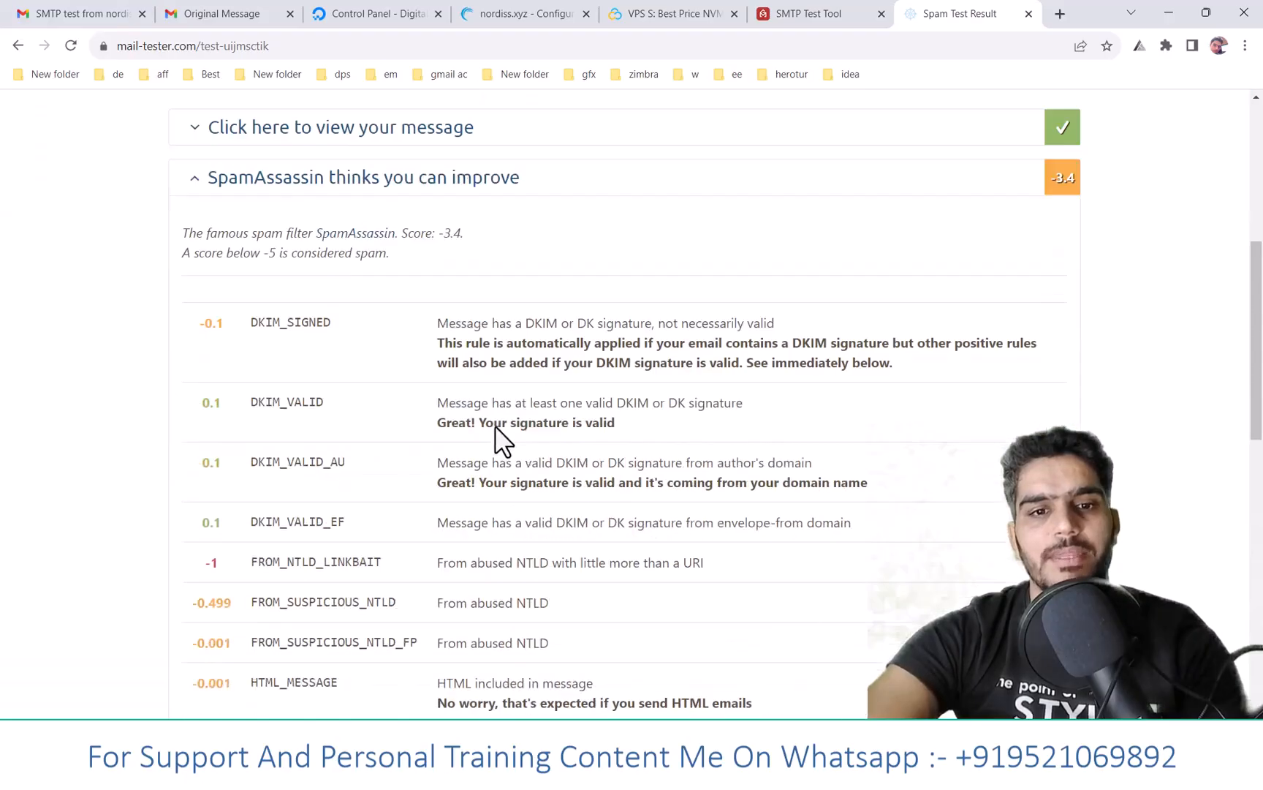
pyautogui.scroll(-2, 494, 425)
pyautogui.moveTo(439, 480); pyautogui.dragTo(512, 490)
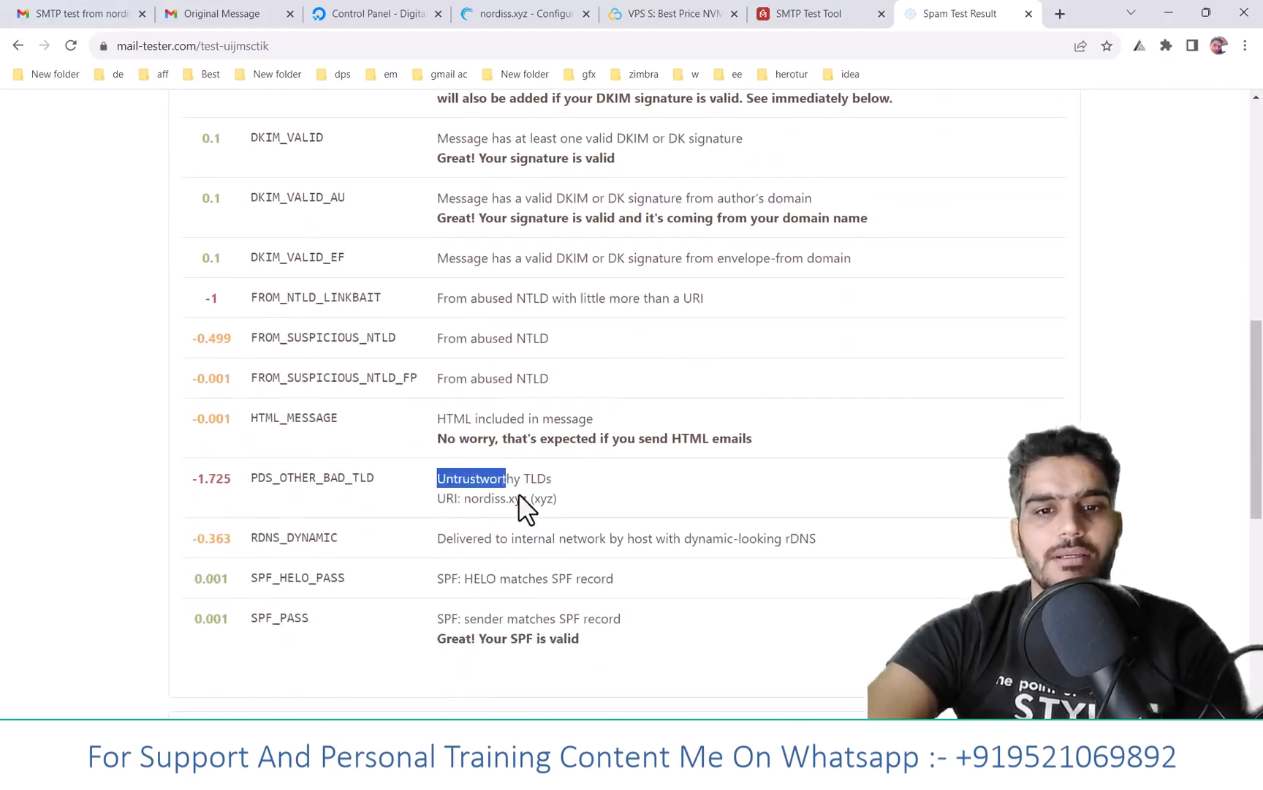
pyautogui.doubleClick(518, 498)
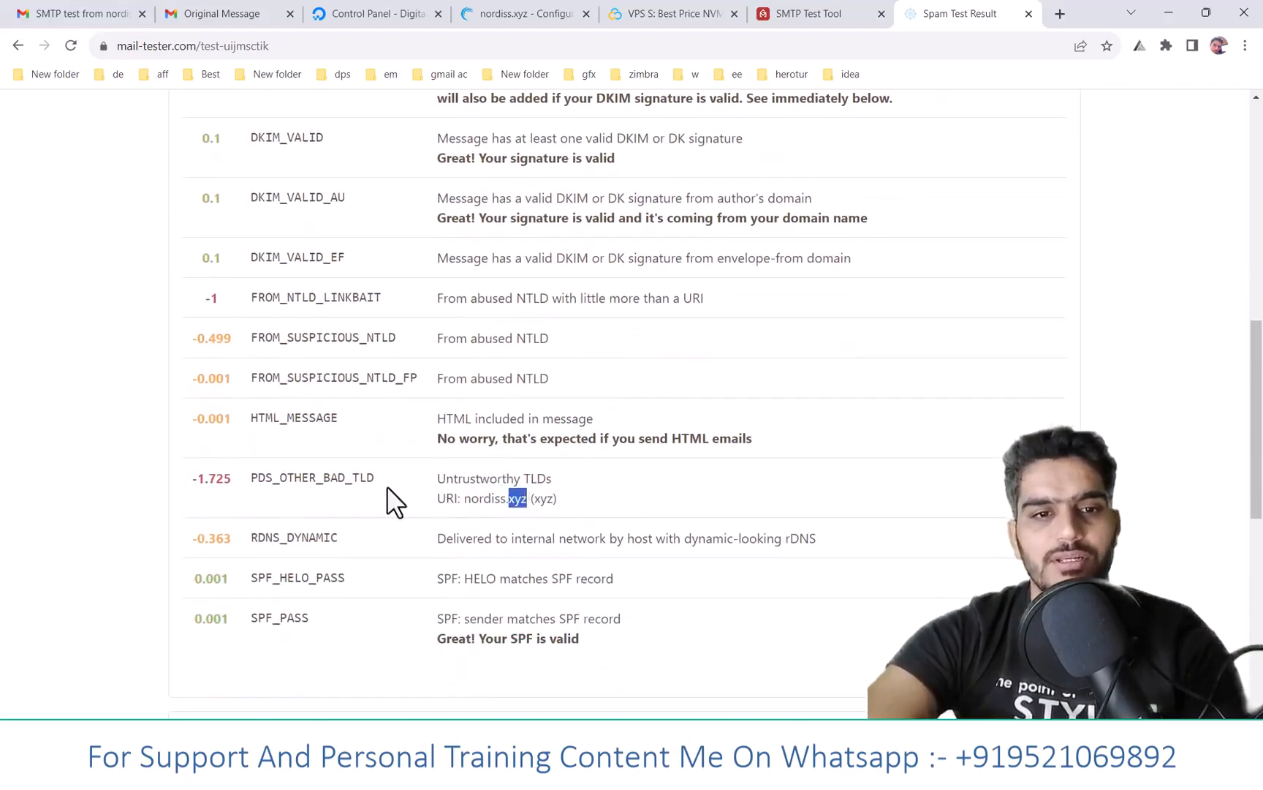
pyautogui.moveTo(185, 477); pyautogui.dragTo(487, 469)
pyautogui.moveTo(756, 442); pyautogui.dragTo(410, 415)
pyautogui.click(460, 456)
pyautogui.scroll(-1, 469, 471)
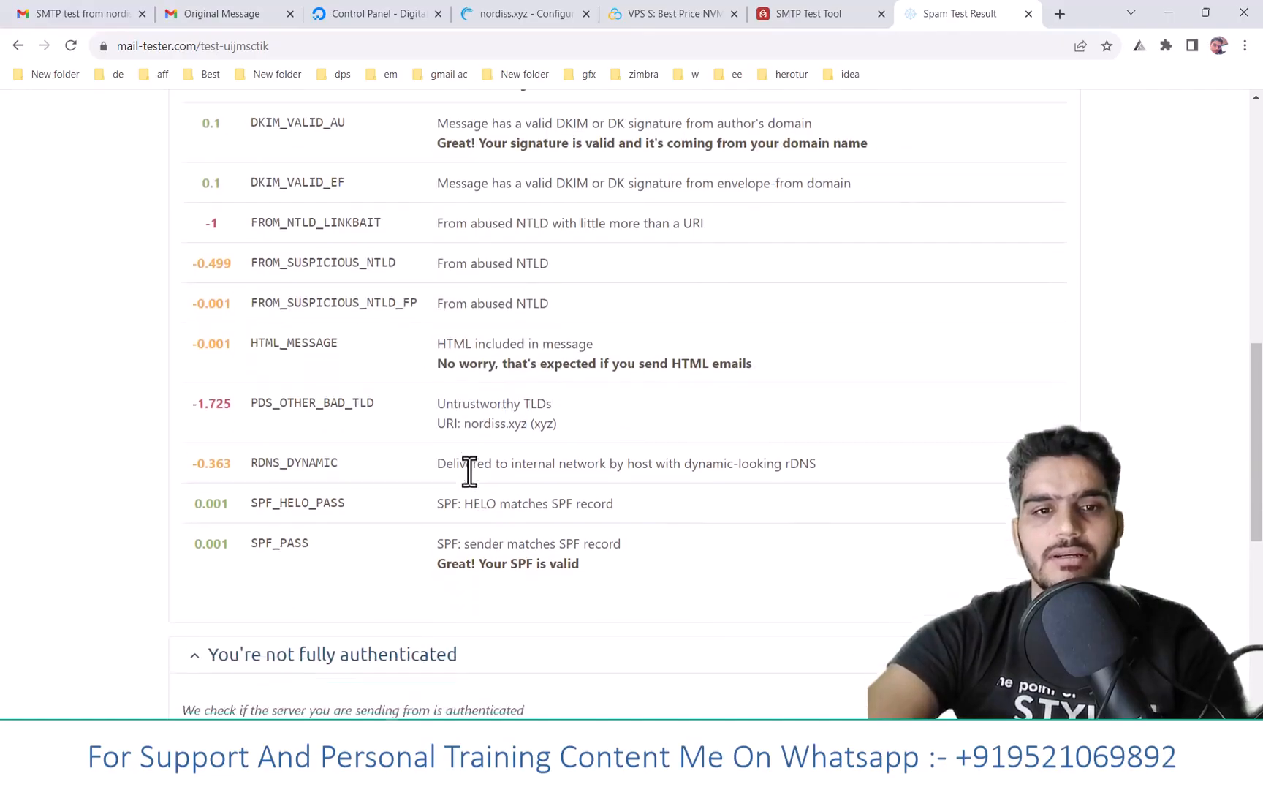
pyautogui.scroll(3, 470, 471)
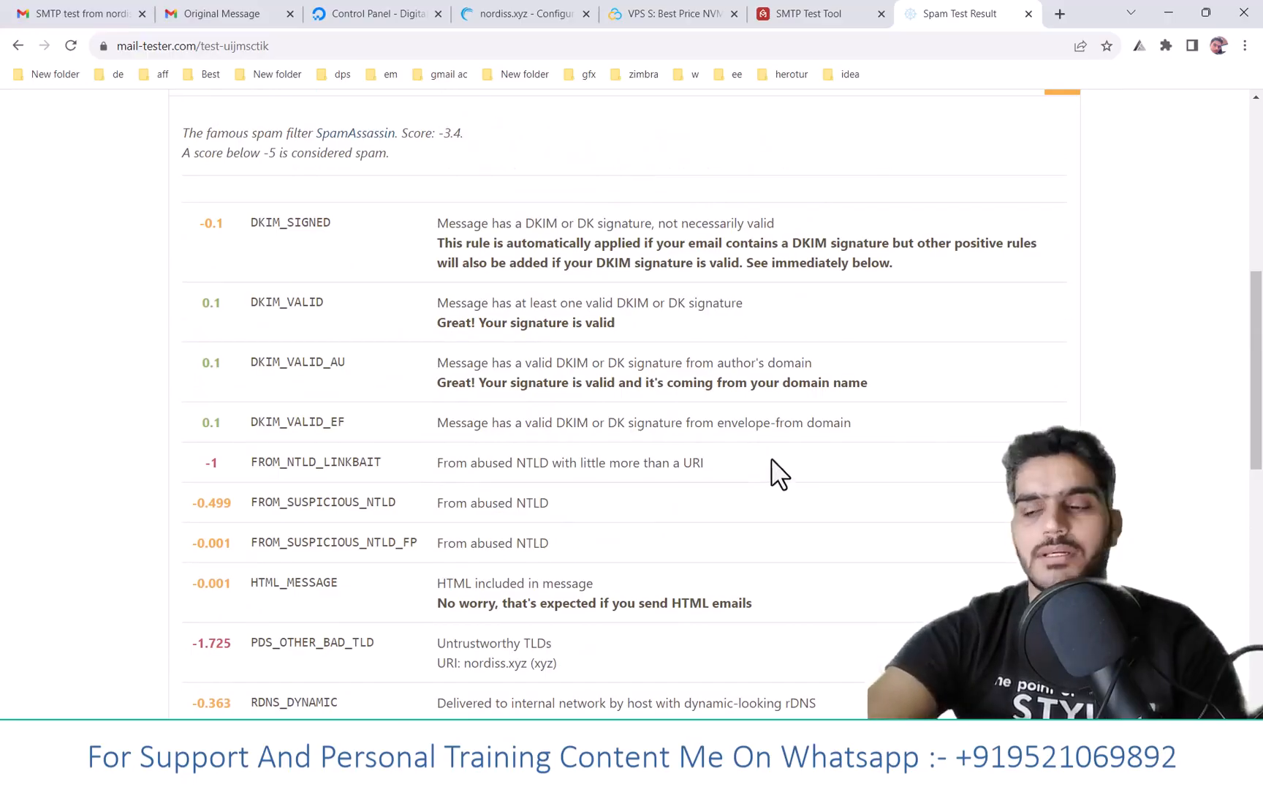
pyautogui.scroll(4, 859, 340)
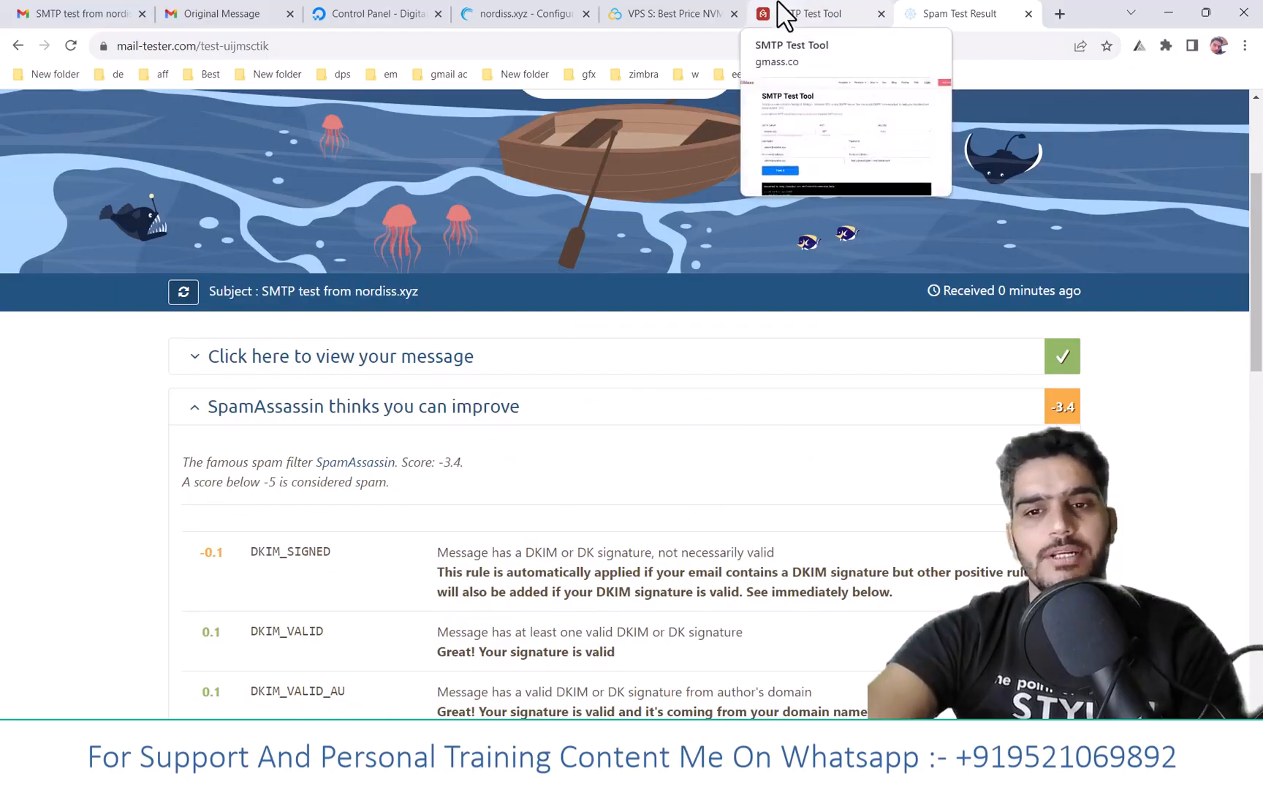
pyautogui.click(781, 10)
pyautogui.click(85, 13)
# - Open the nordiss.xyz SMTP test email in the Gmail inbox and show its original
pyautogui.click(96, 223)
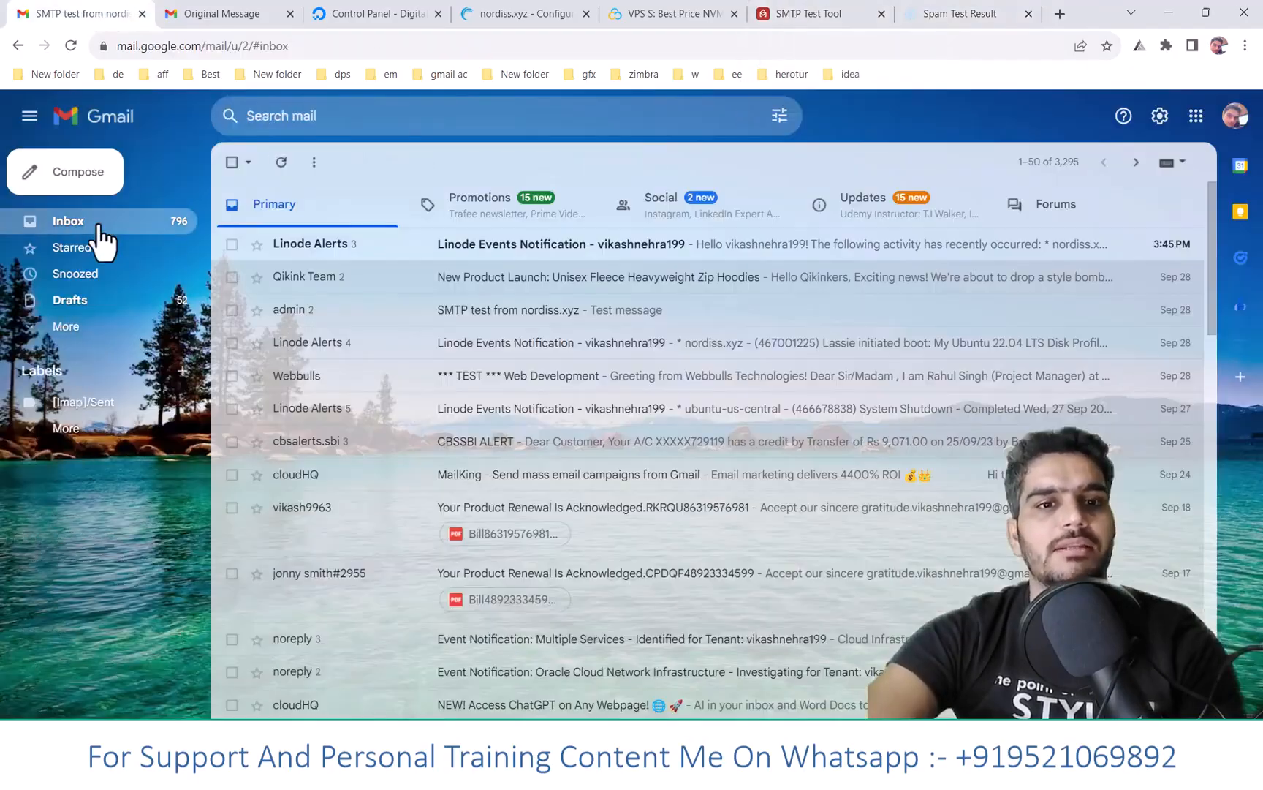
pyautogui.click(415, 316)
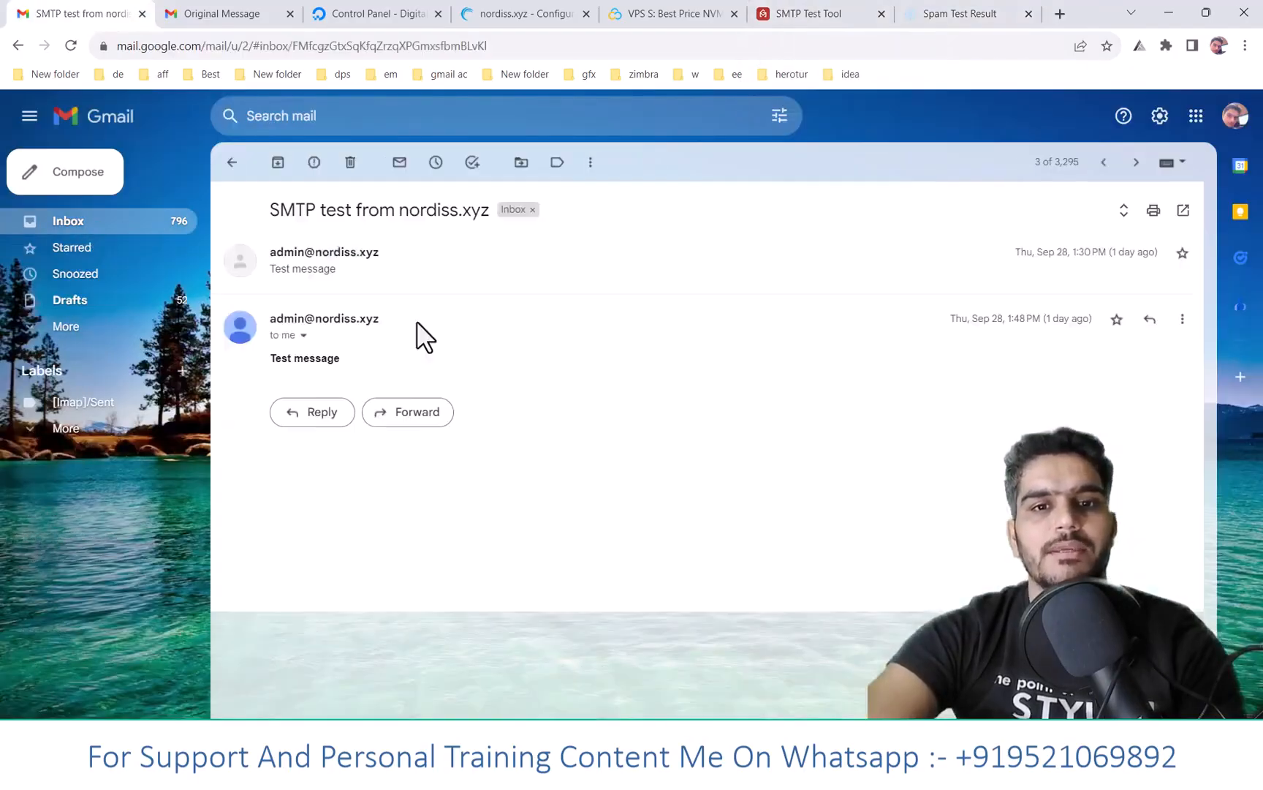
pyautogui.click(310, 273)
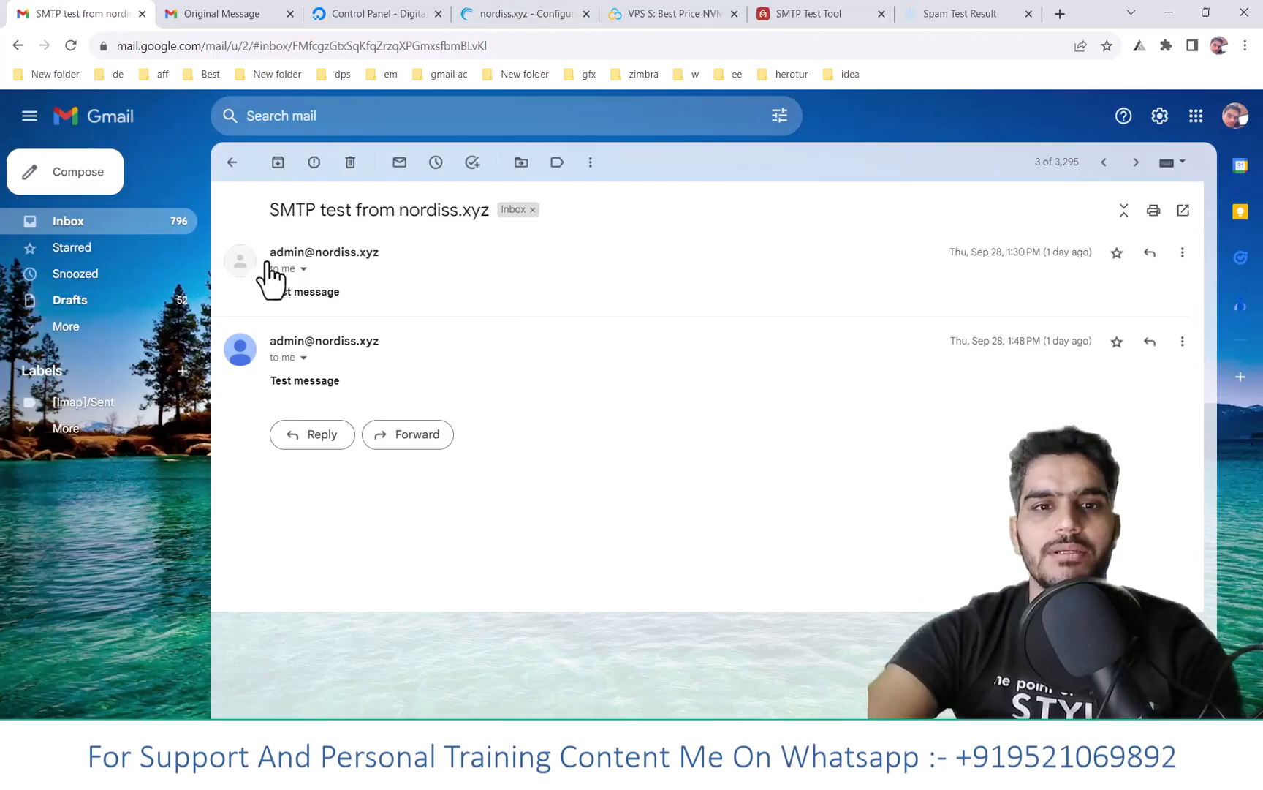
pyautogui.click(1183, 341)
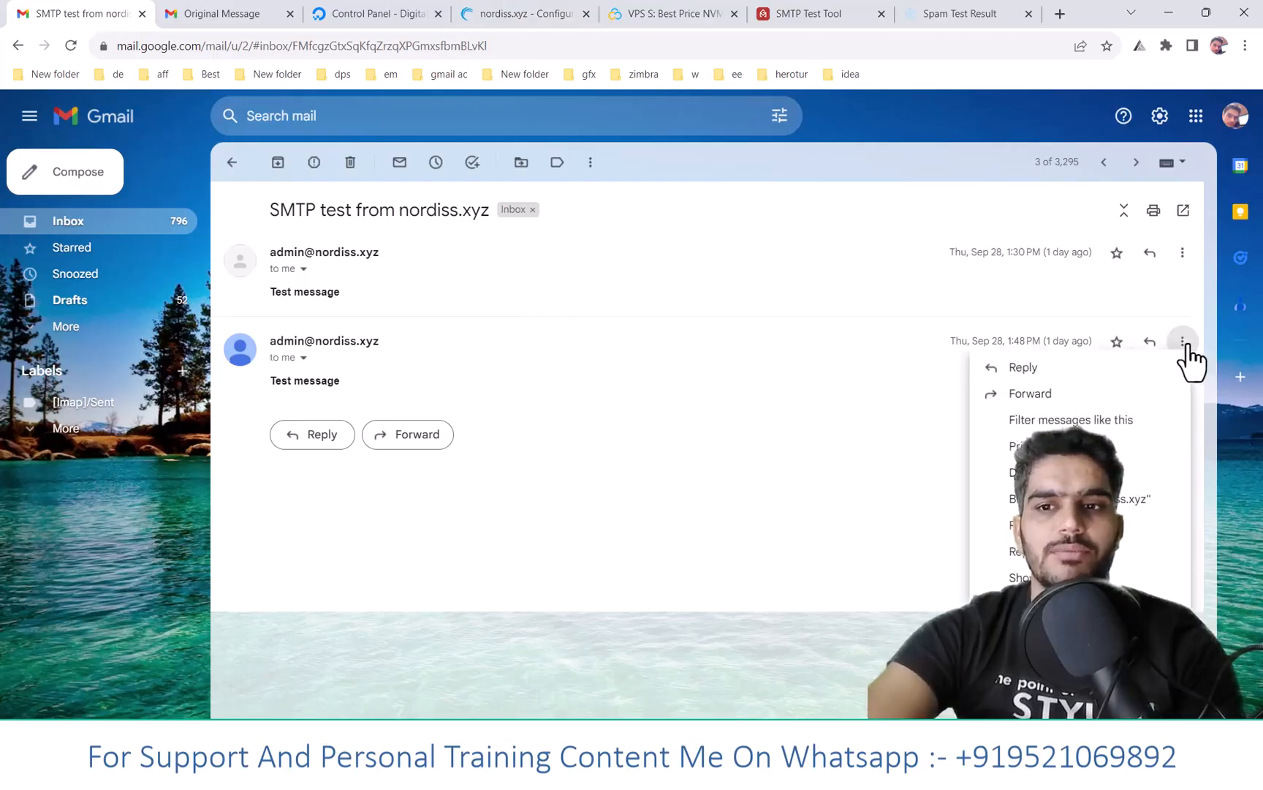
pyautogui.click(1179, 577)
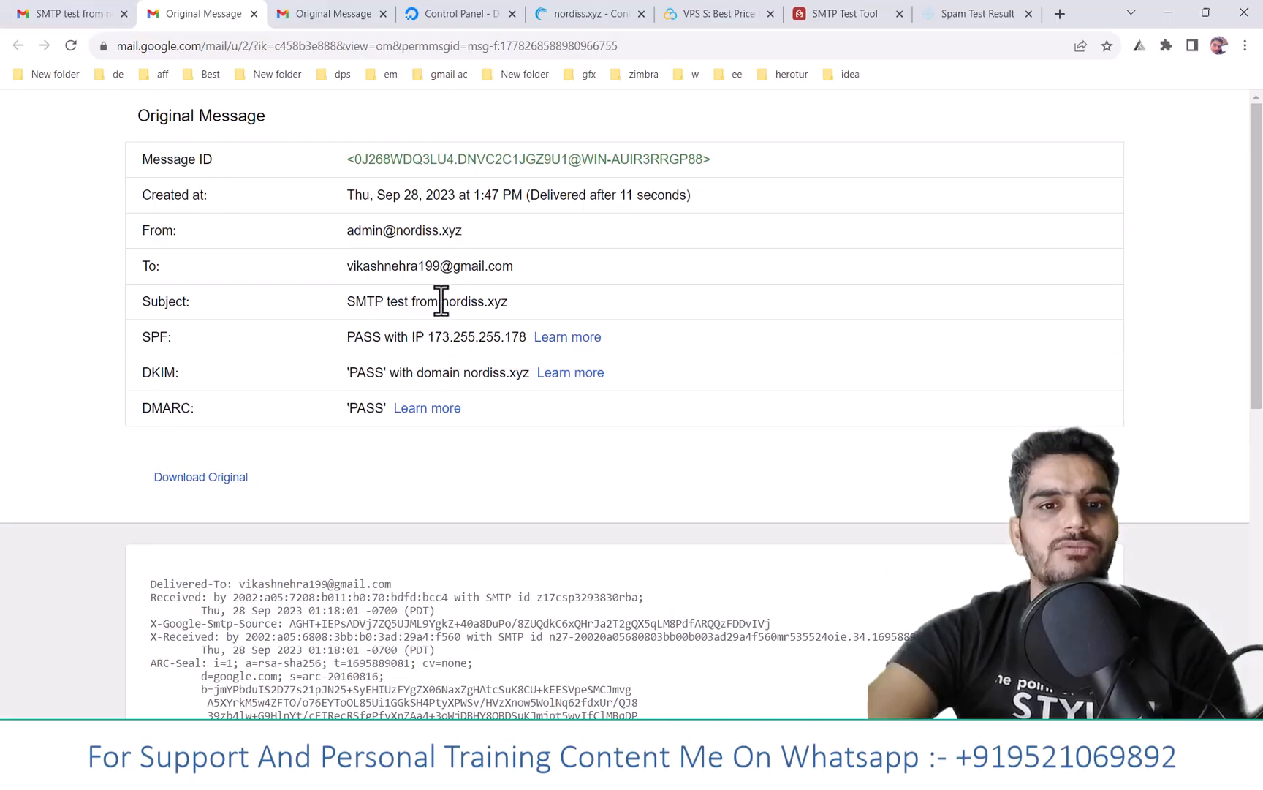
# - Check the original's SPF, DKIM and DMARC passes, then close both Original Message tabs
pyautogui.moveTo(442, 303); pyautogui.dragTo(516, 290)
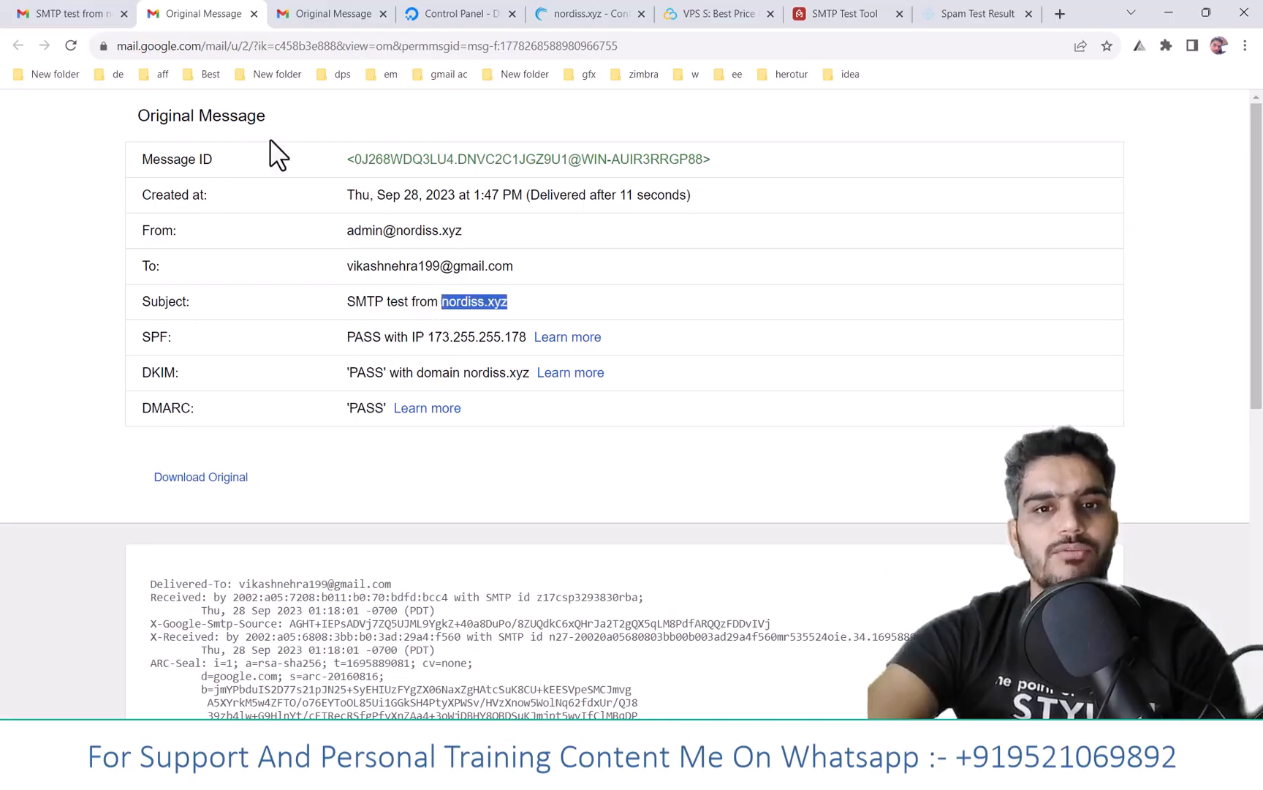
pyautogui.click(41, 18)
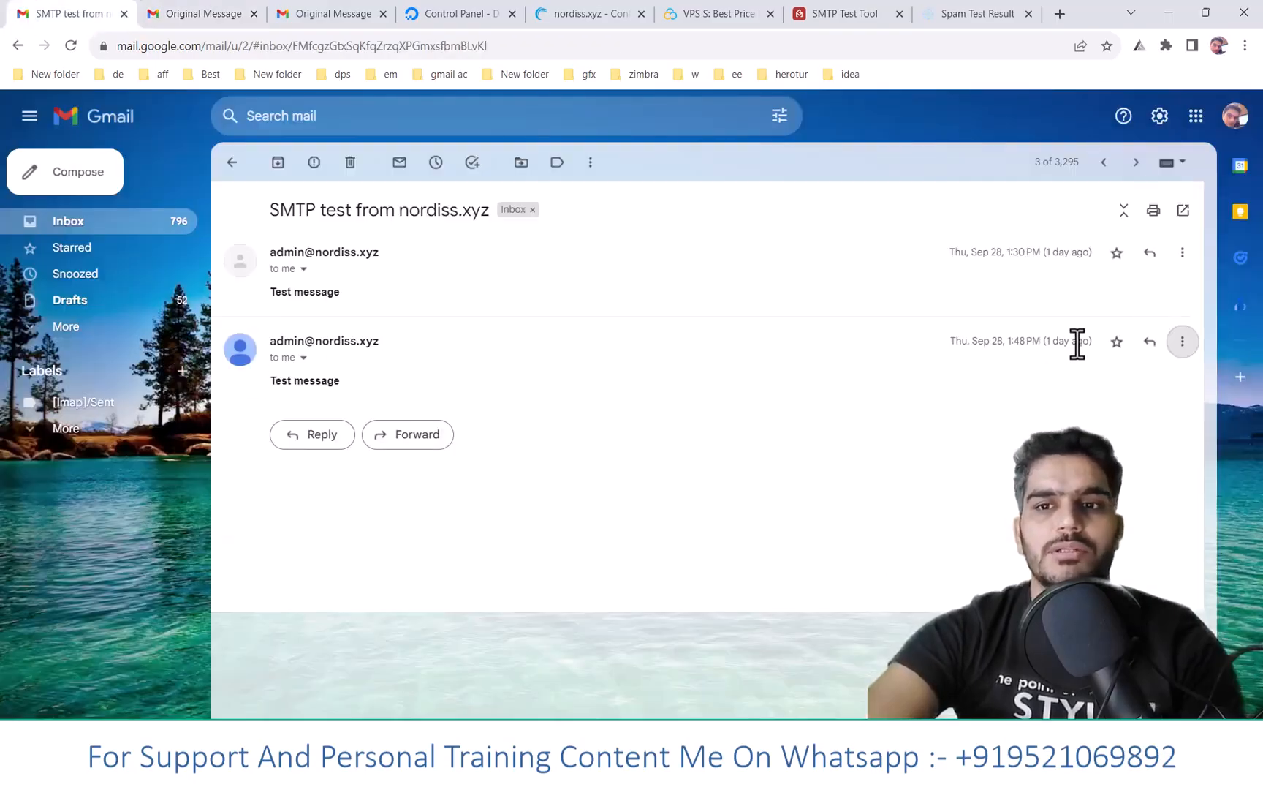
pyautogui.moveTo(1077, 342); pyautogui.dragTo(1042, 341)
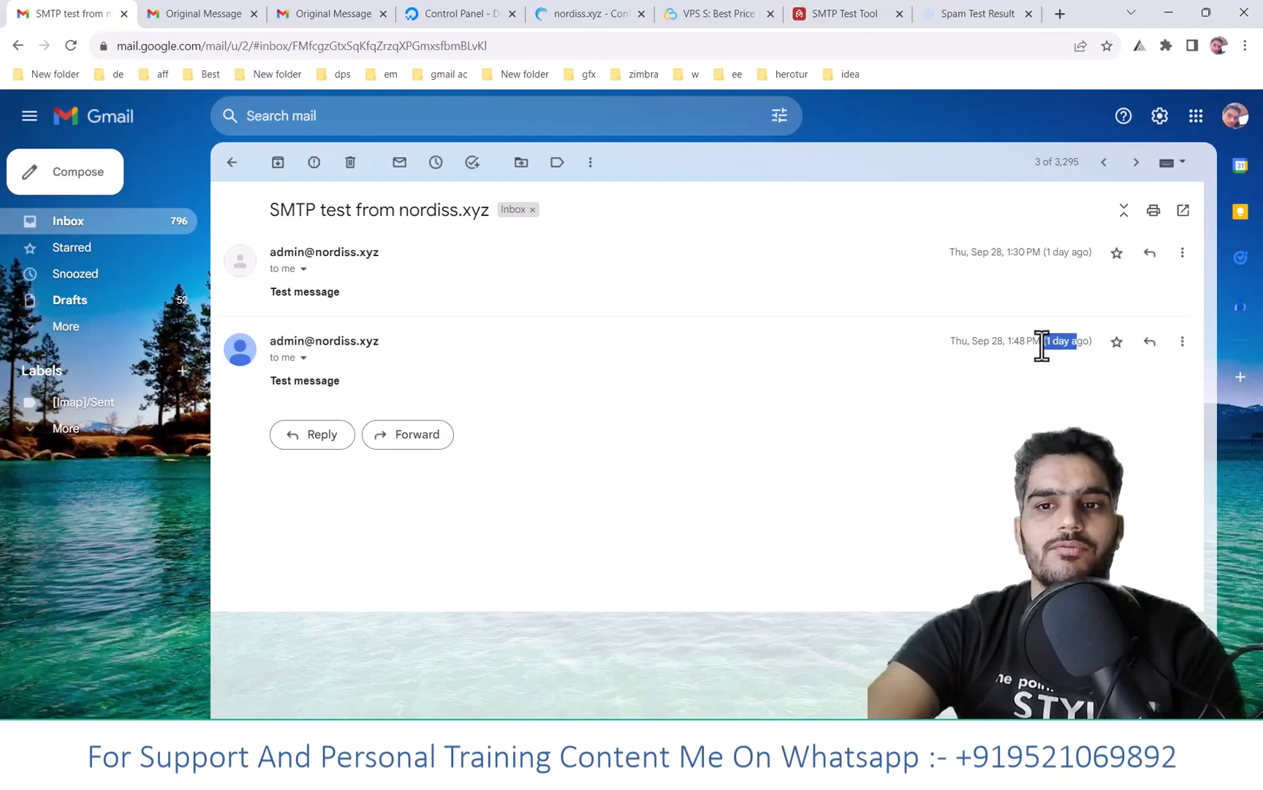
pyautogui.click(254, 14)
pyautogui.click(254, 13)
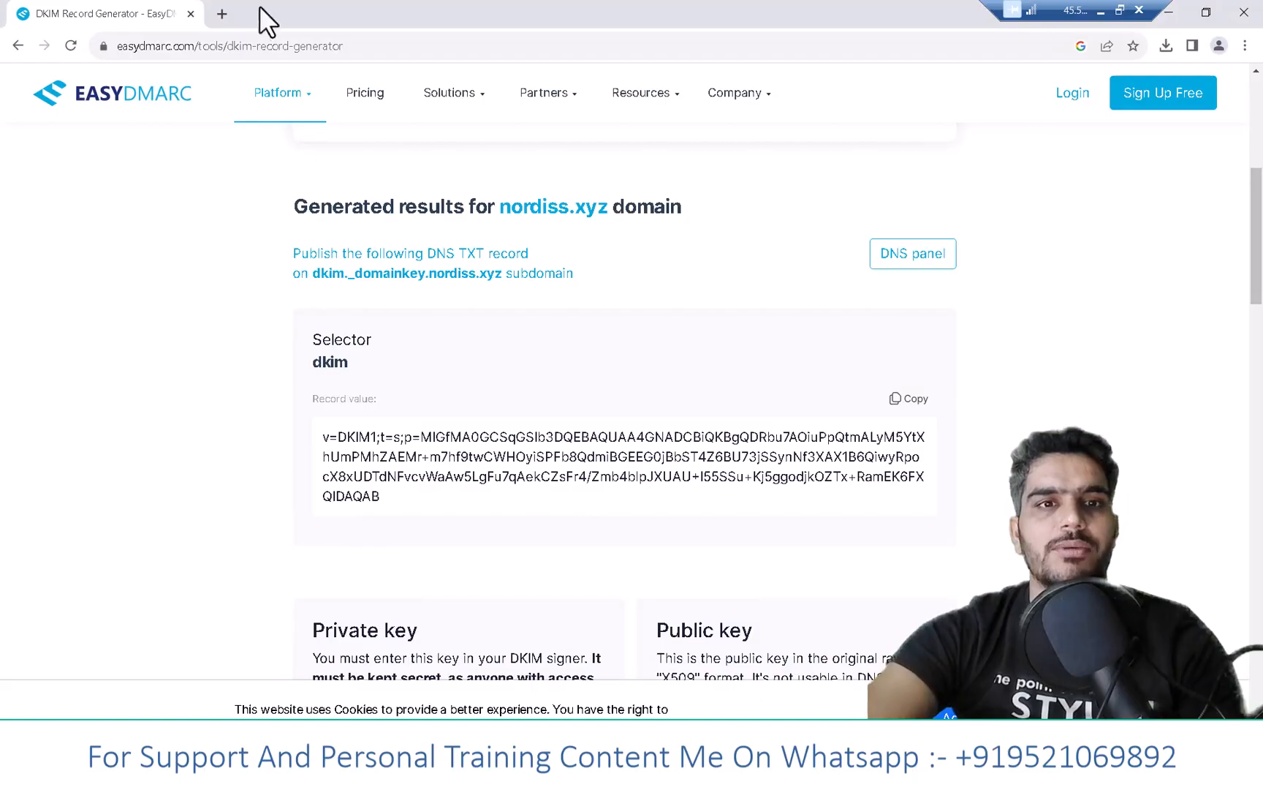
# - Google 'thunderbird' in a new tab and open the official thunderbird.net result
pyautogui.click(230, 13)
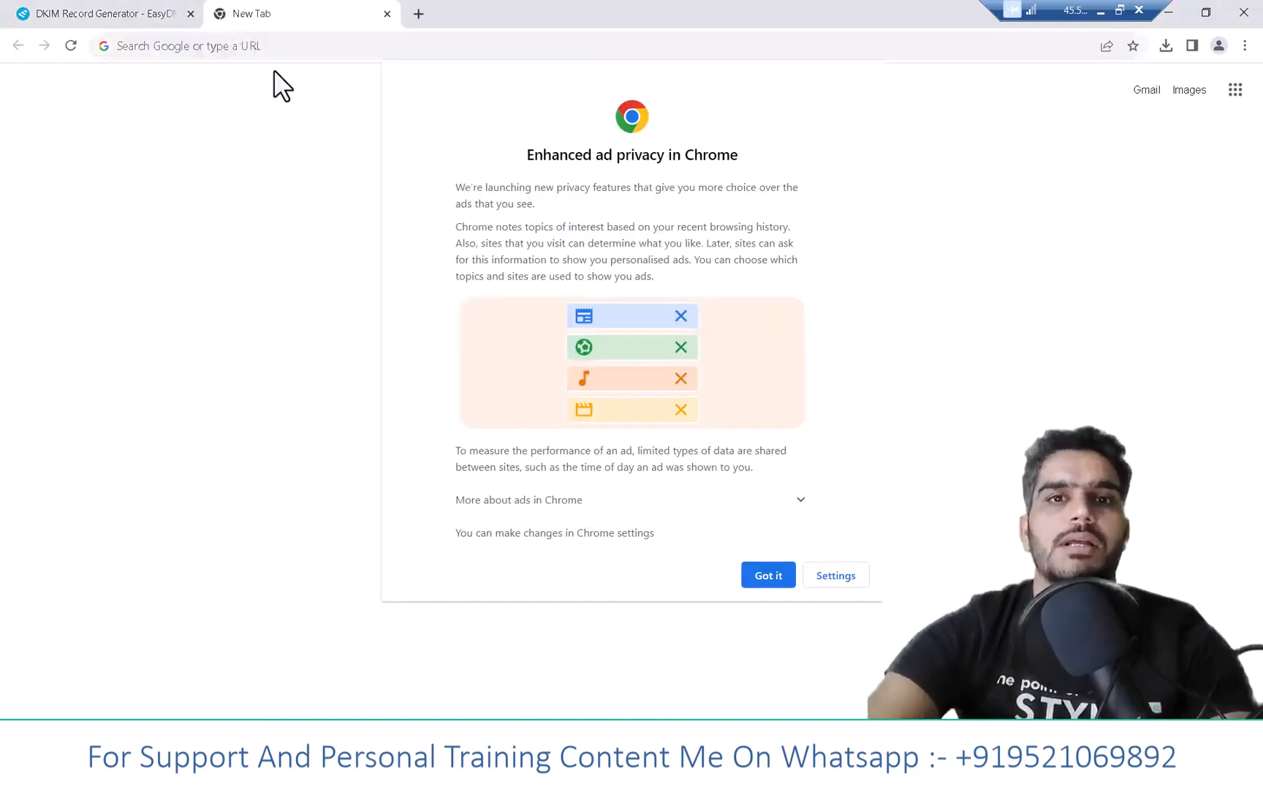
pyautogui.click(777, 579)
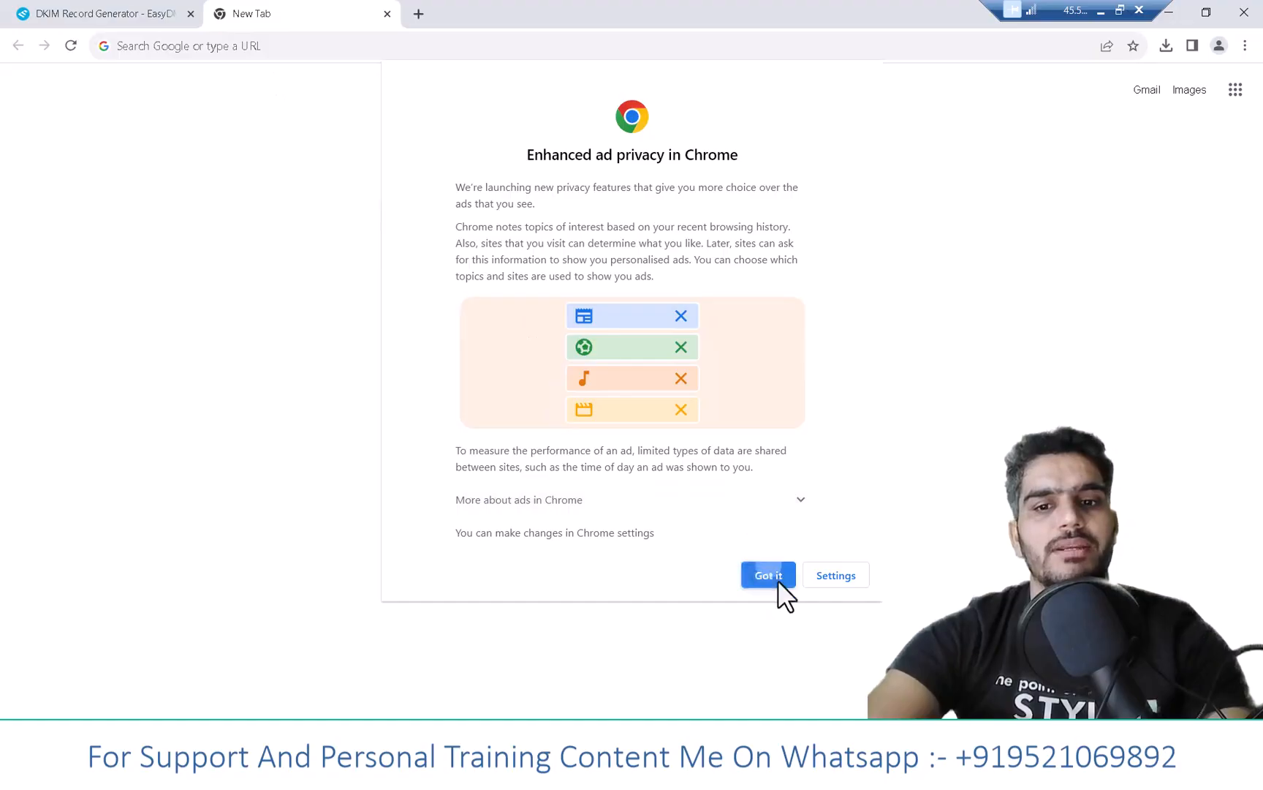
pyautogui.click(339, 46)
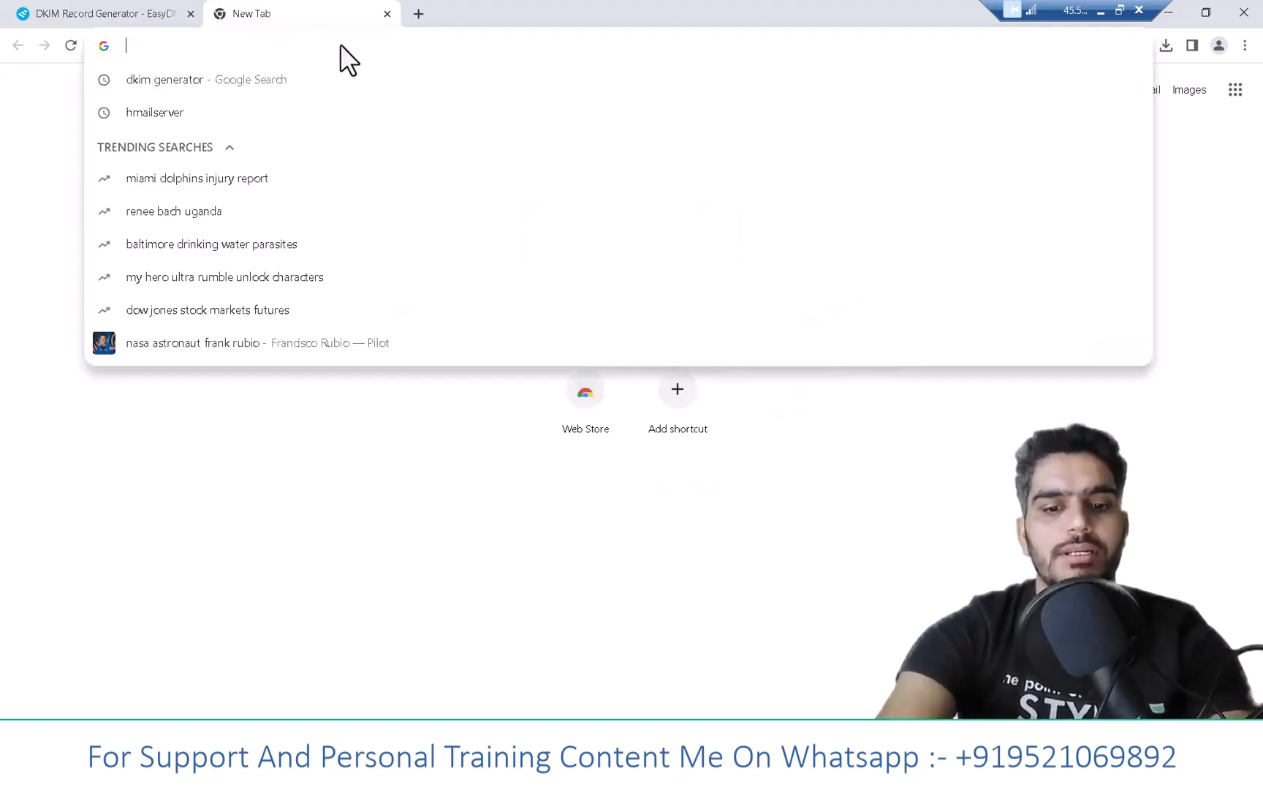
pyautogui.write('thund')
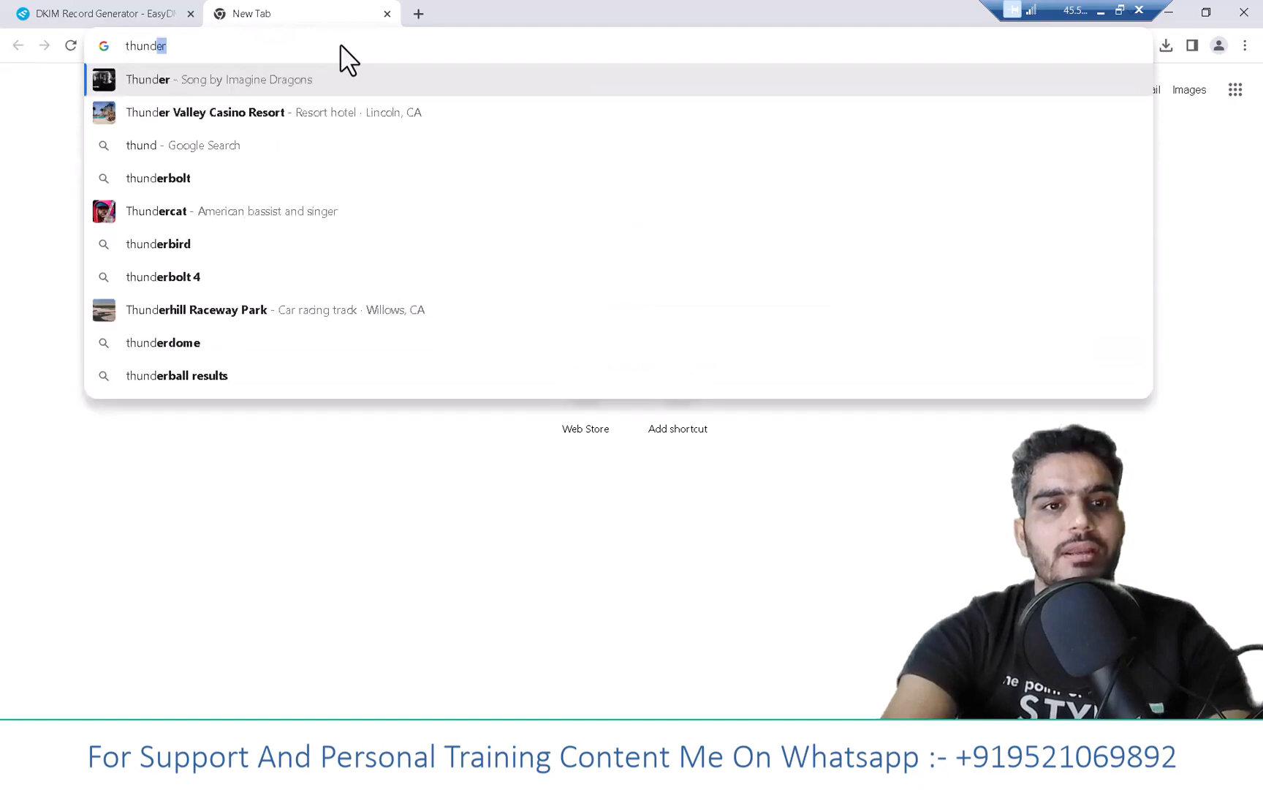
pyautogui.click(151, 249)
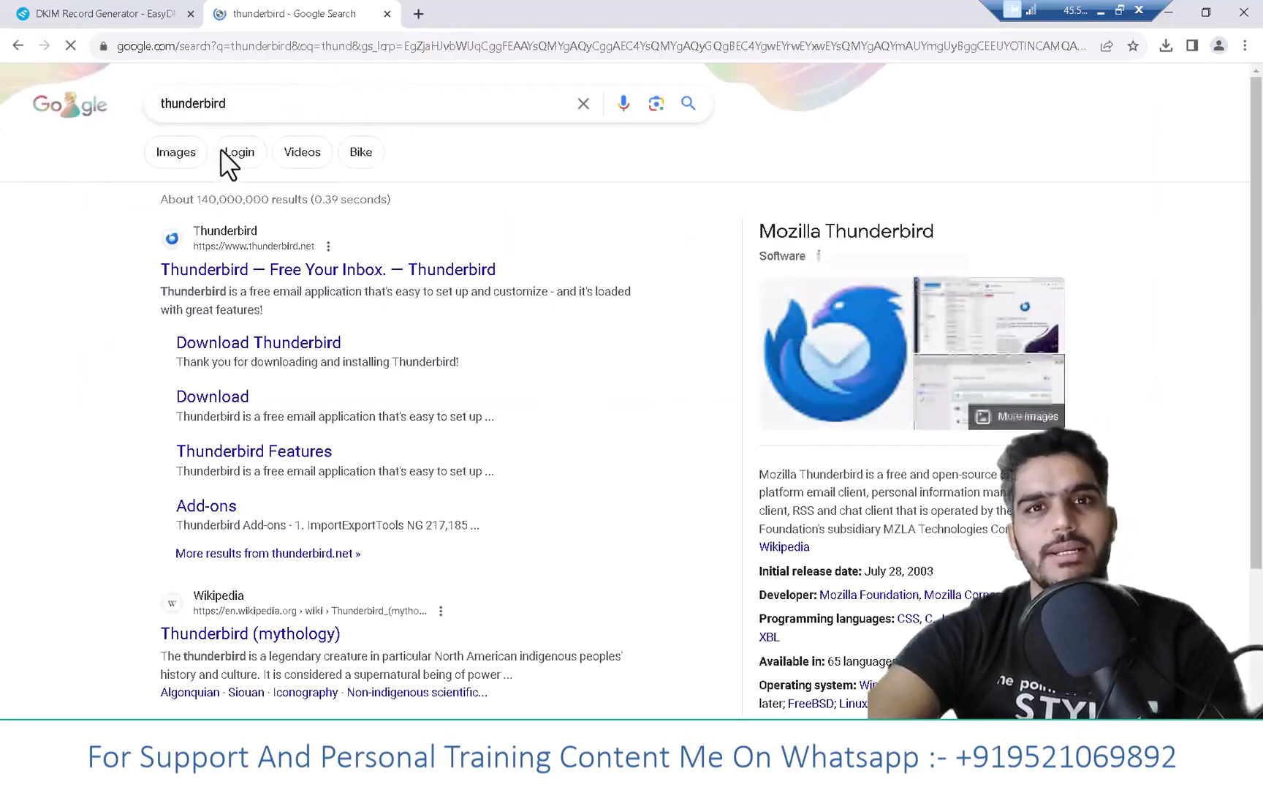
pyautogui.click(268, 268)
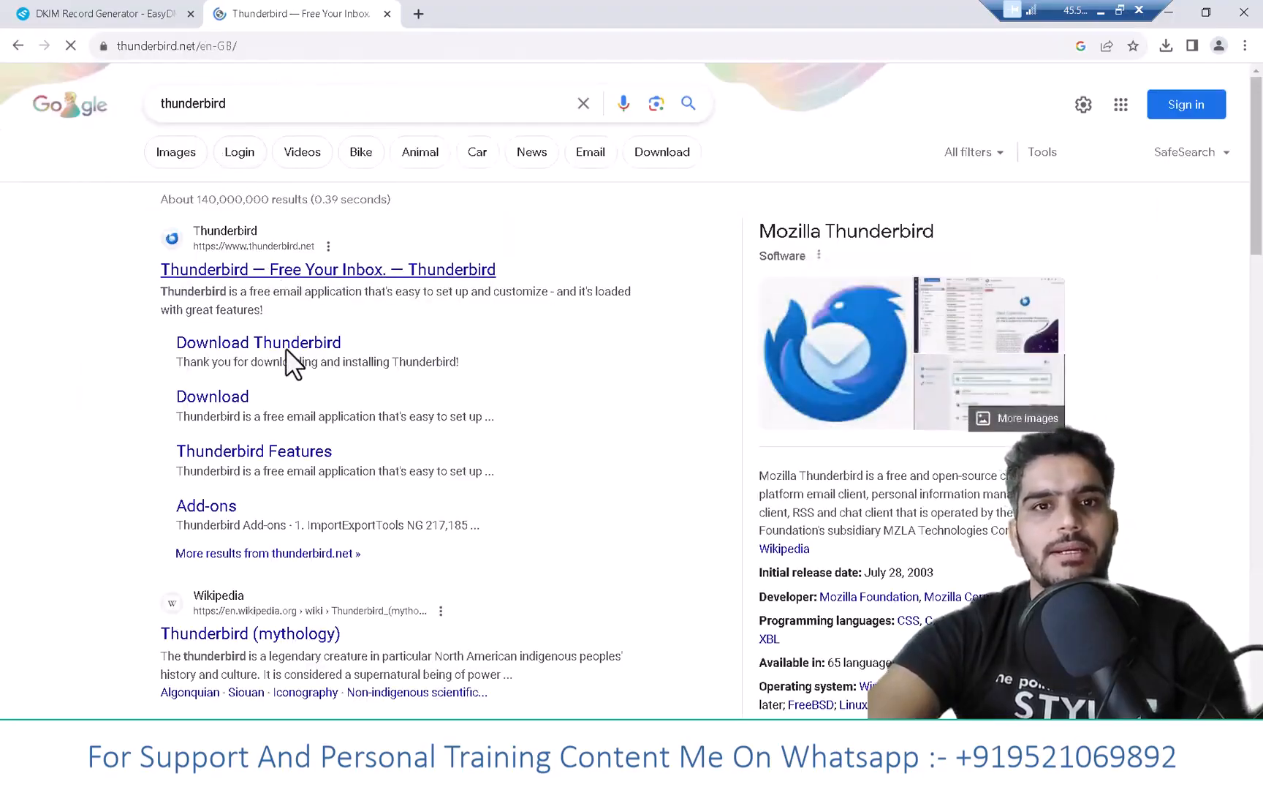
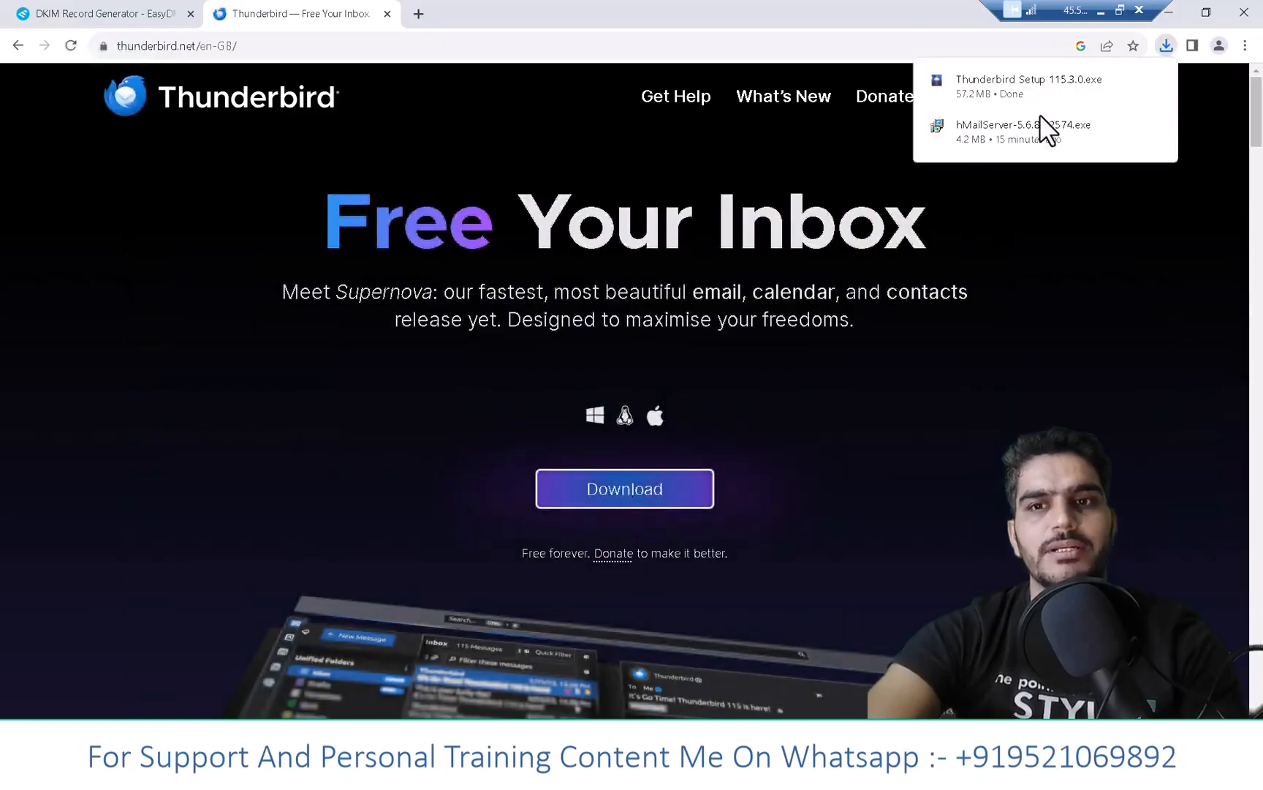
# - Launch the downloaded Thunderbird Setup 115.3.0.exe from Chrome's downloads list, then minimize Chrome
pyautogui.doubleClick(1024, 89)
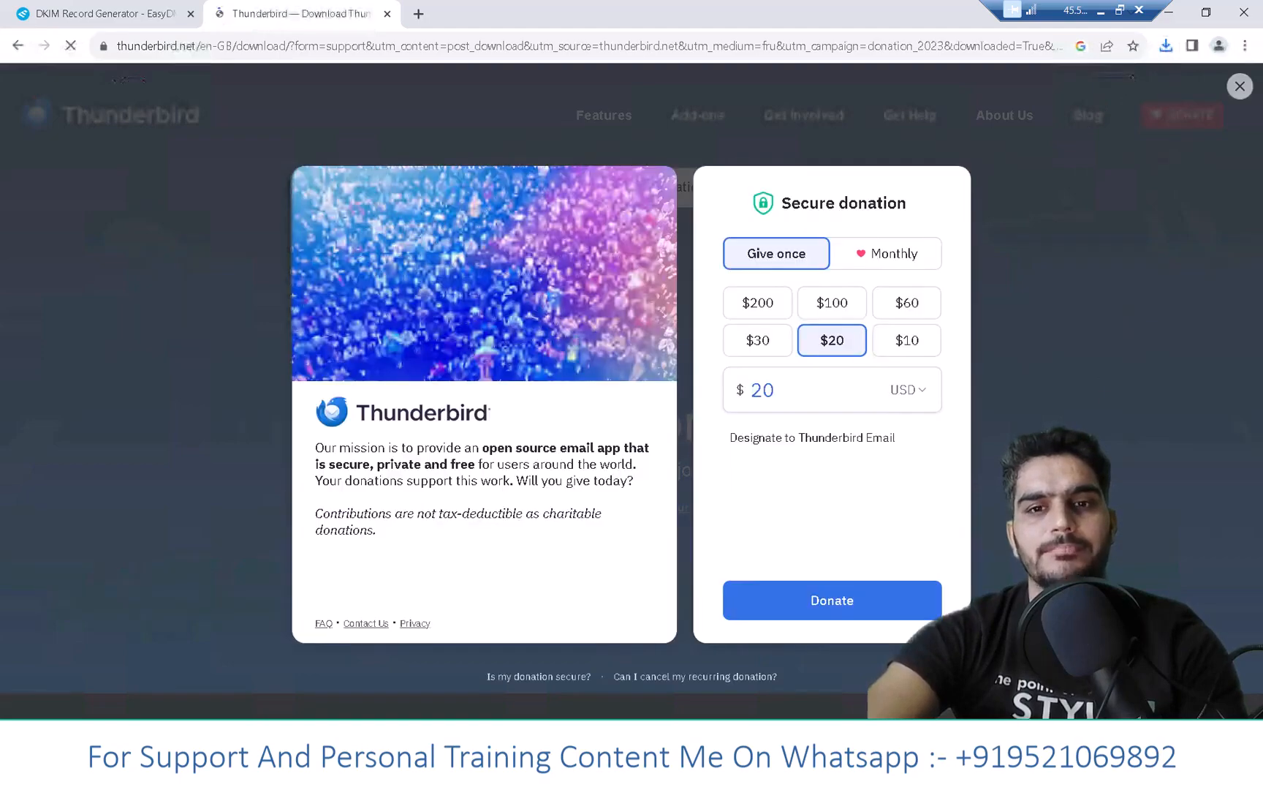
pyautogui.click(1166, 48)
pyautogui.click(994, 120)
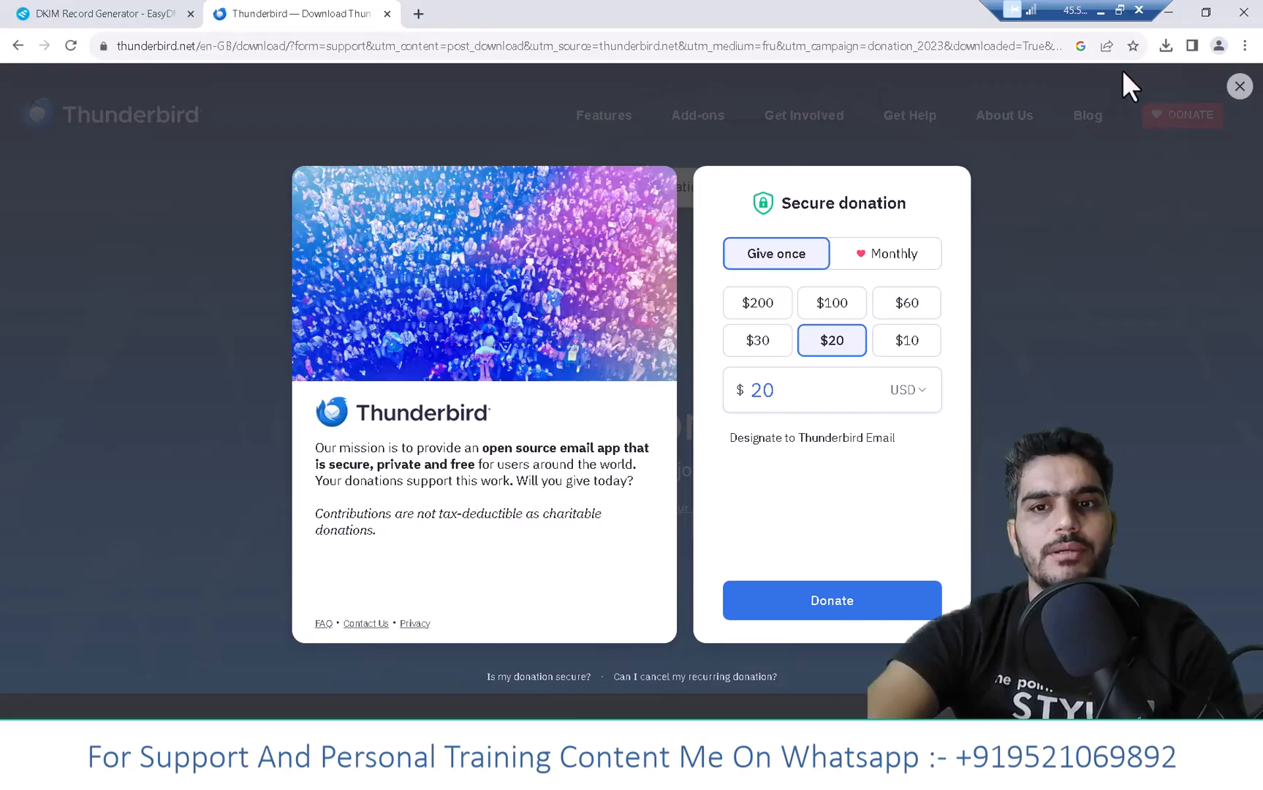
pyautogui.click(1167, 12)
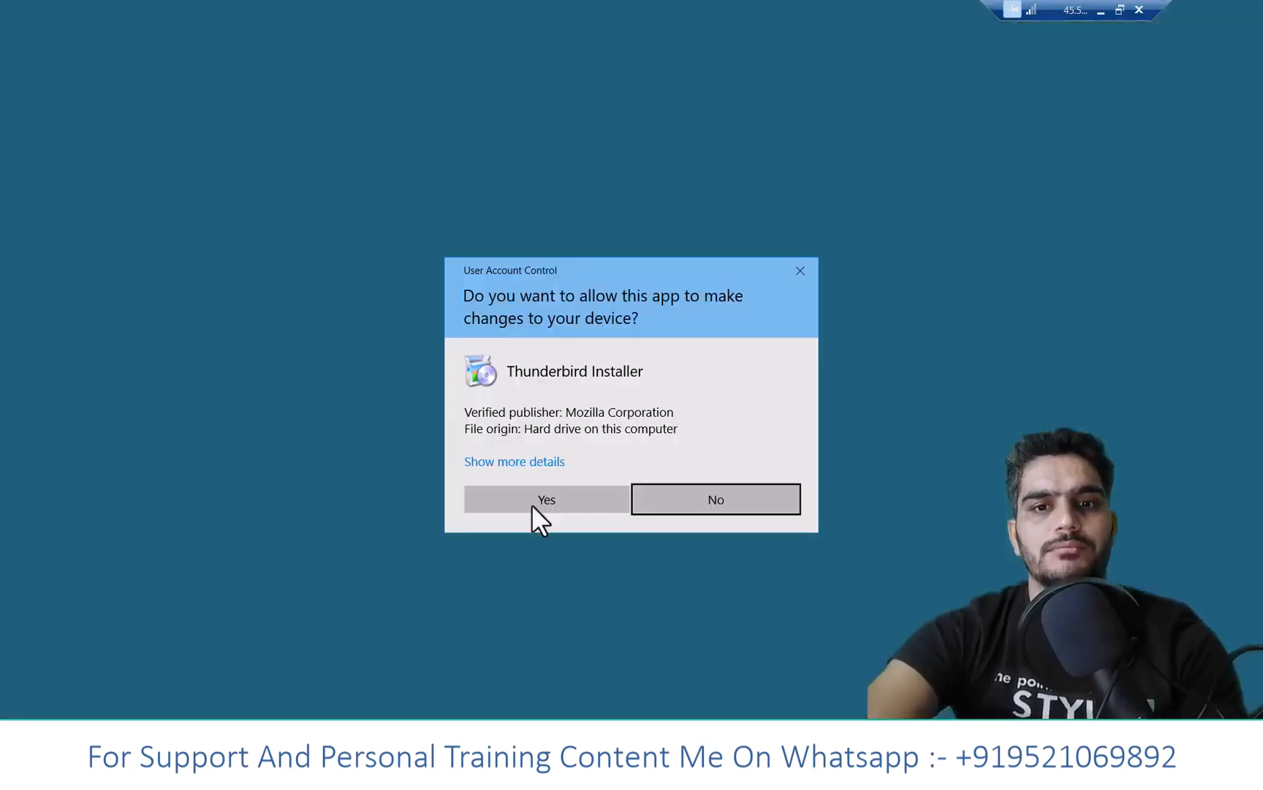
# - Approve the UAC prompt and install Thunderbird with Standard setup, finishing with Launch checked
pyautogui.click(539, 504)
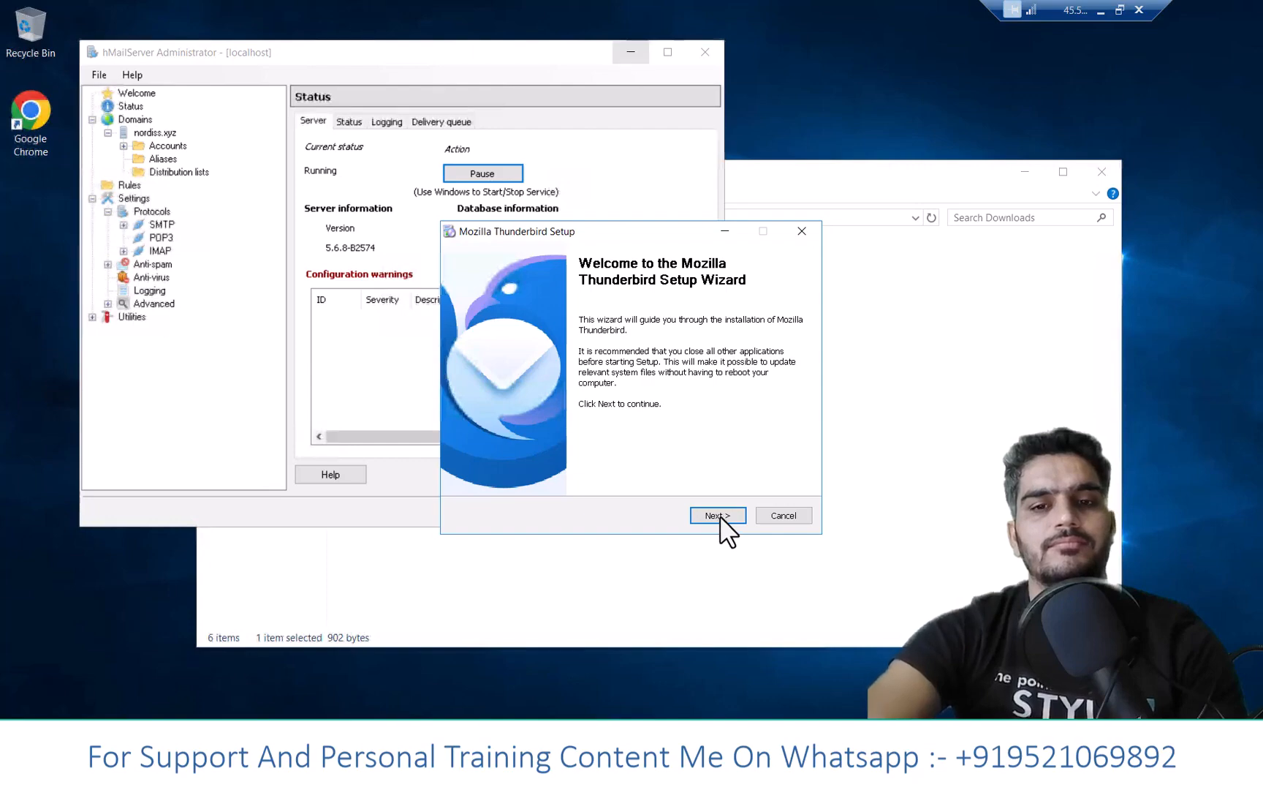
pyautogui.click(718, 515)
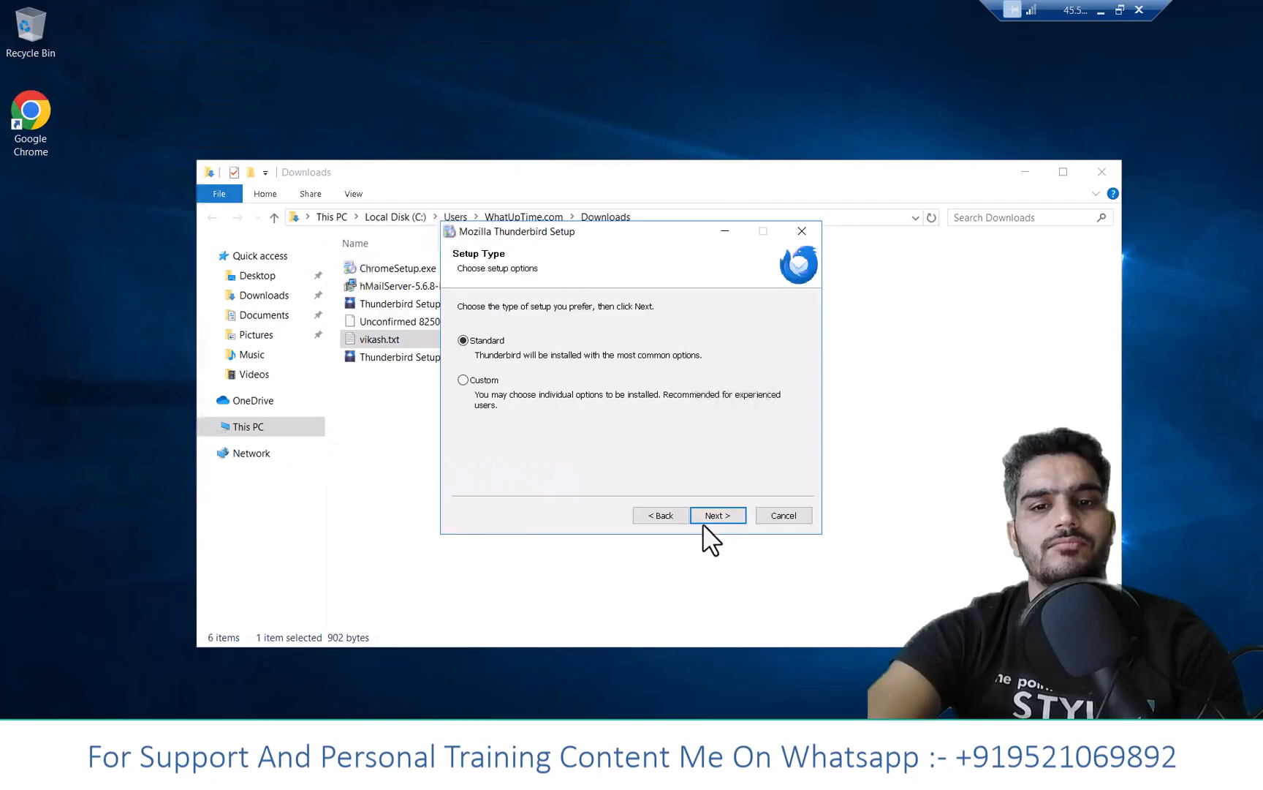
pyautogui.click(729, 517)
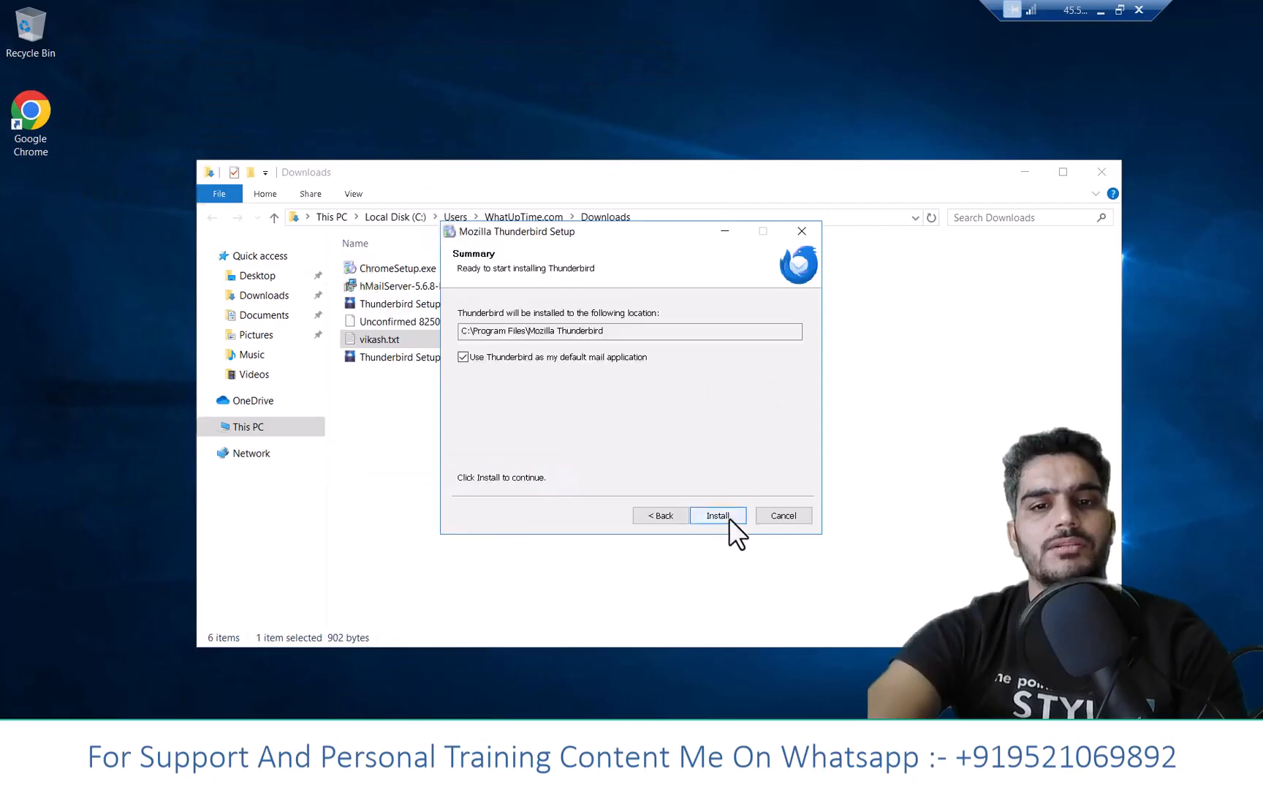
pyautogui.click(730, 518)
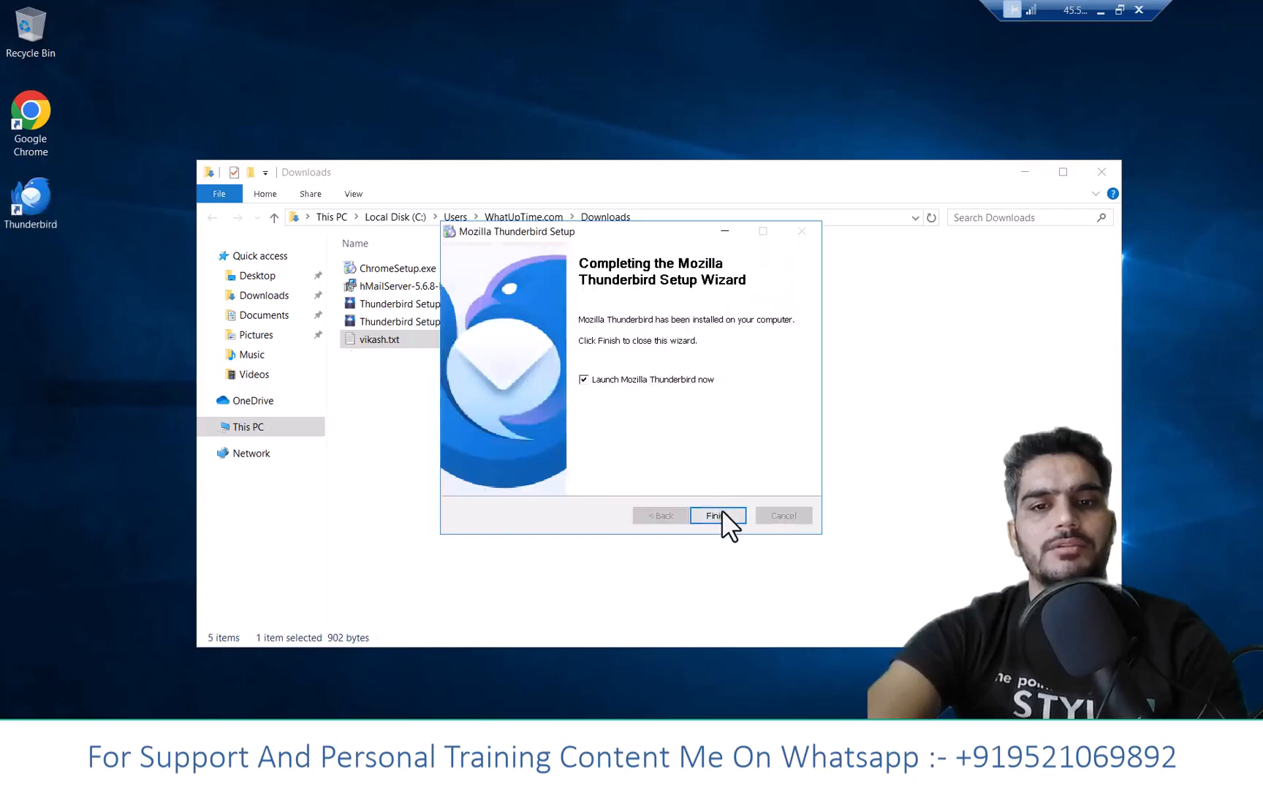
pyautogui.click(722, 512)
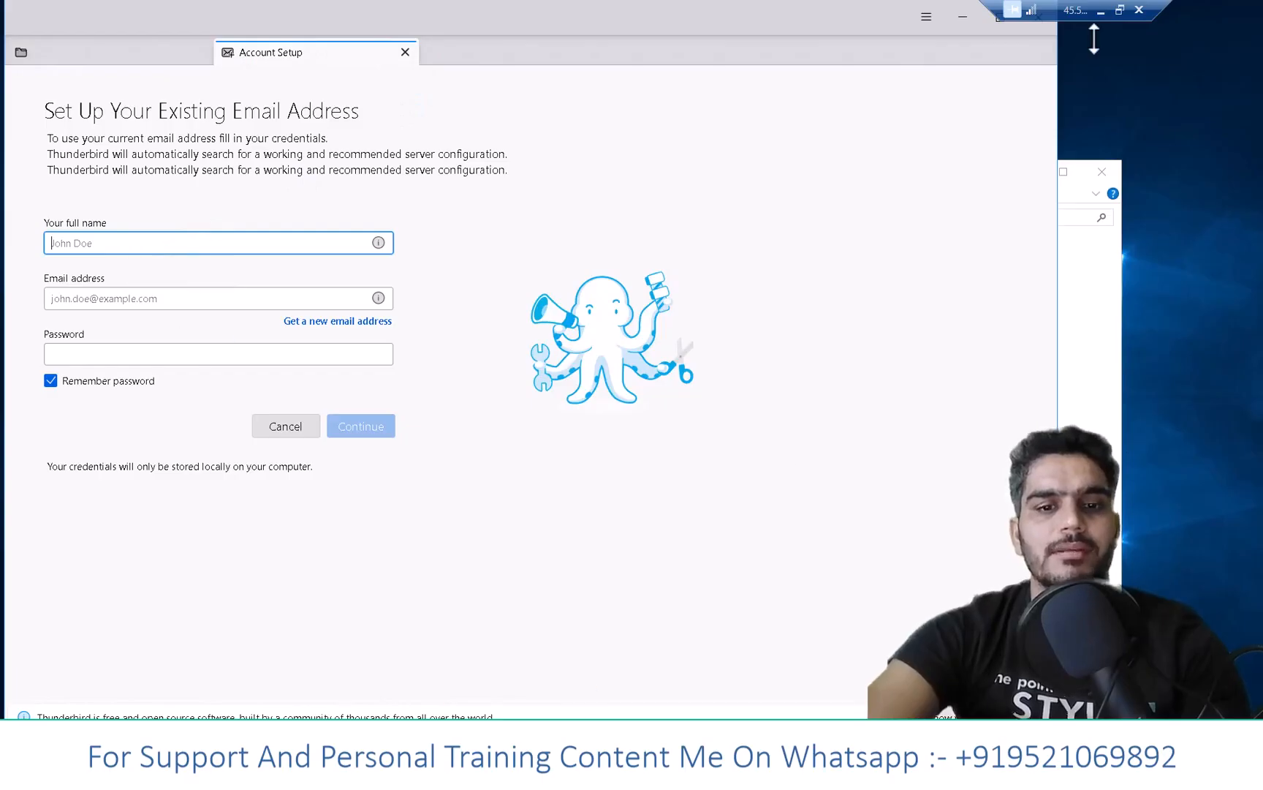
# - Glance at the domain's DigitalOcean control panel, then return to the remote desktop
pyautogui.click(1101, 10)
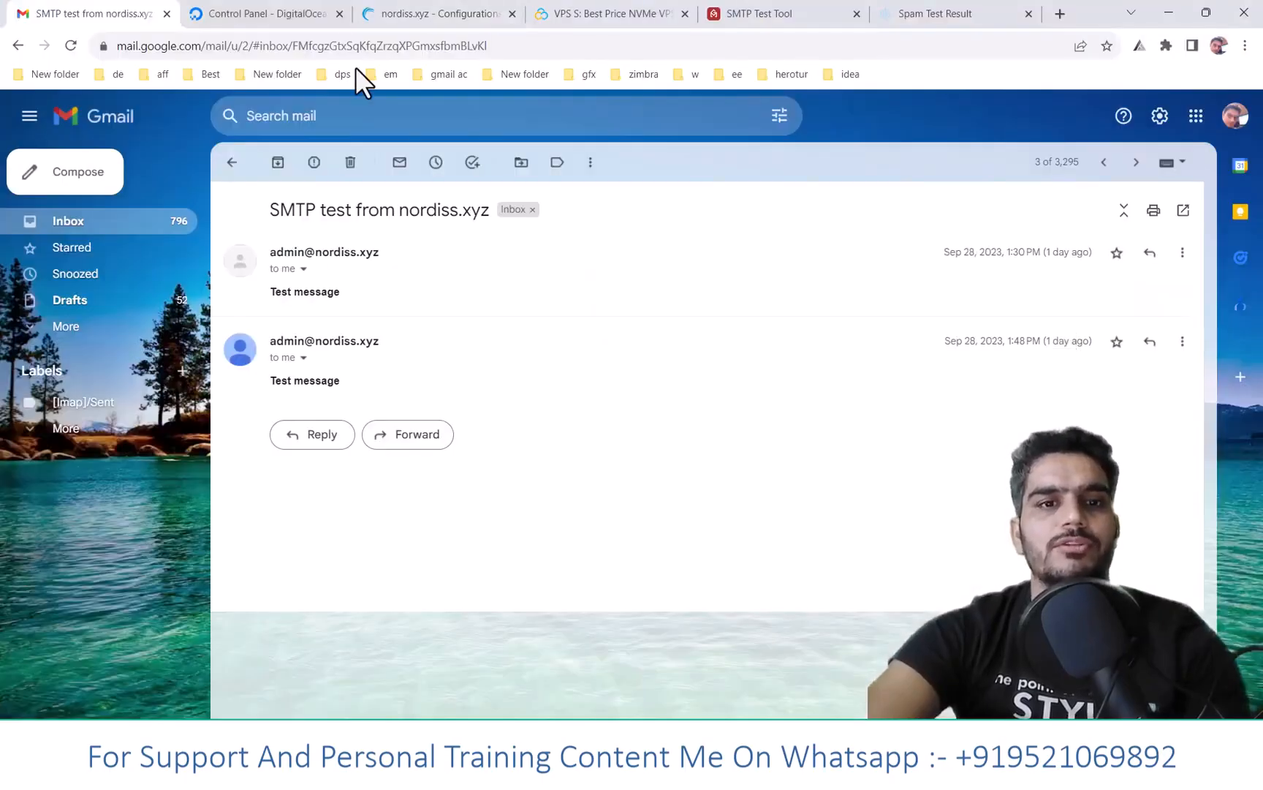
pyautogui.click(253, 14)
pyautogui.click(801, 764)
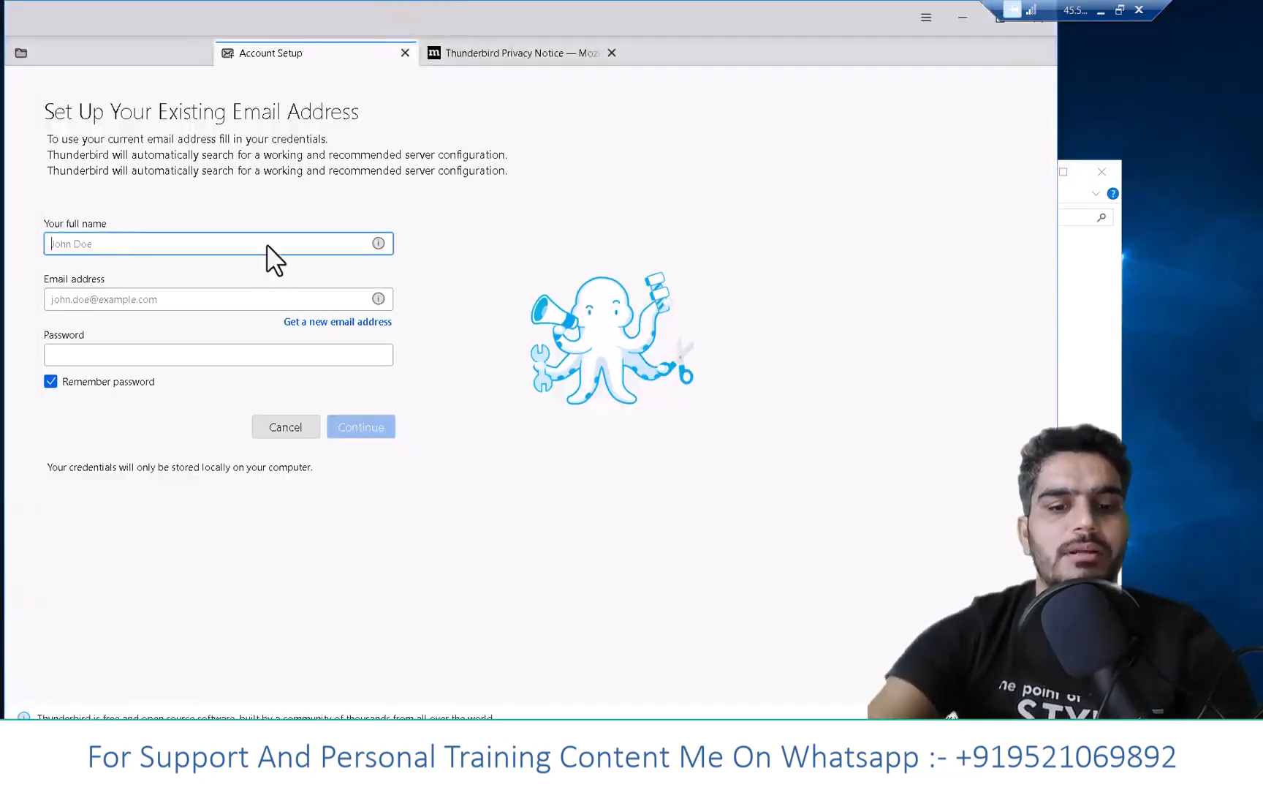
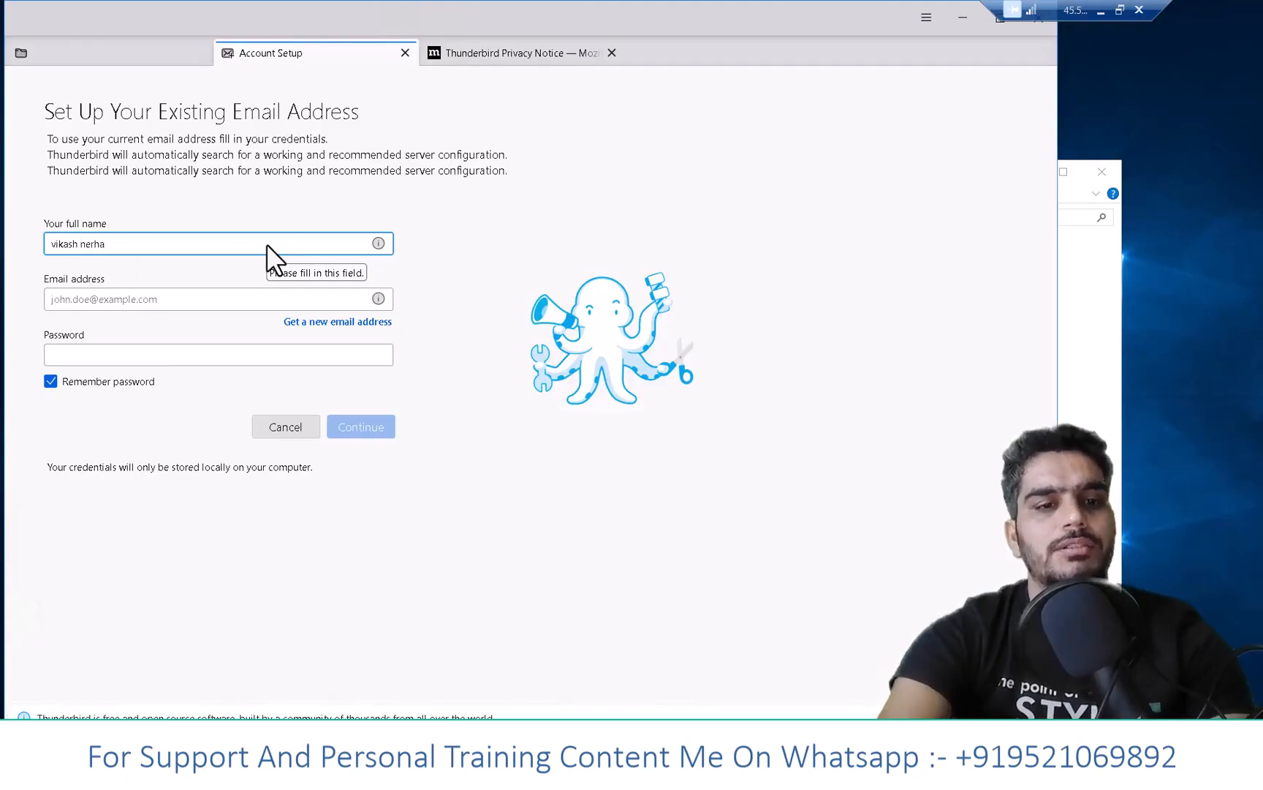
# - Fill in the account's full name, e-mail address and password, then choose Configure manually
pyautogui.press('Tab')
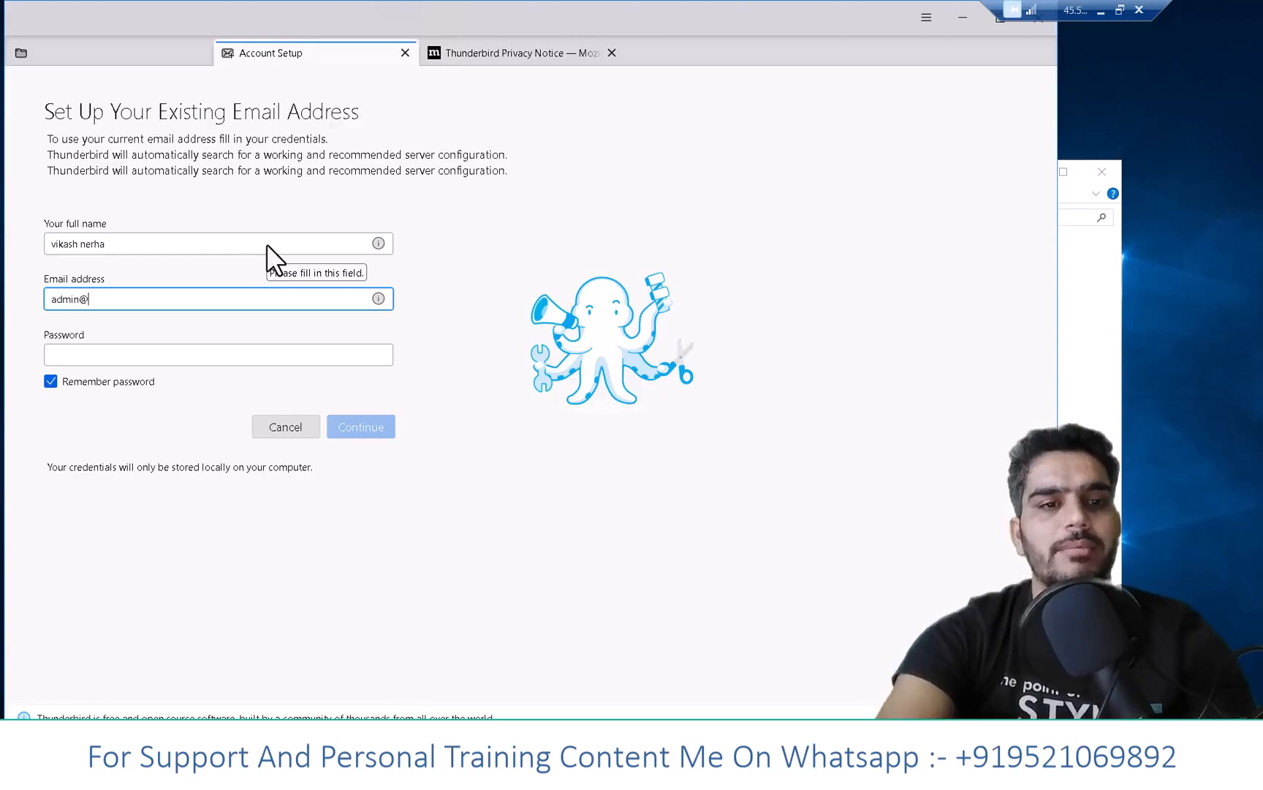
pyautogui.click(157, 354)
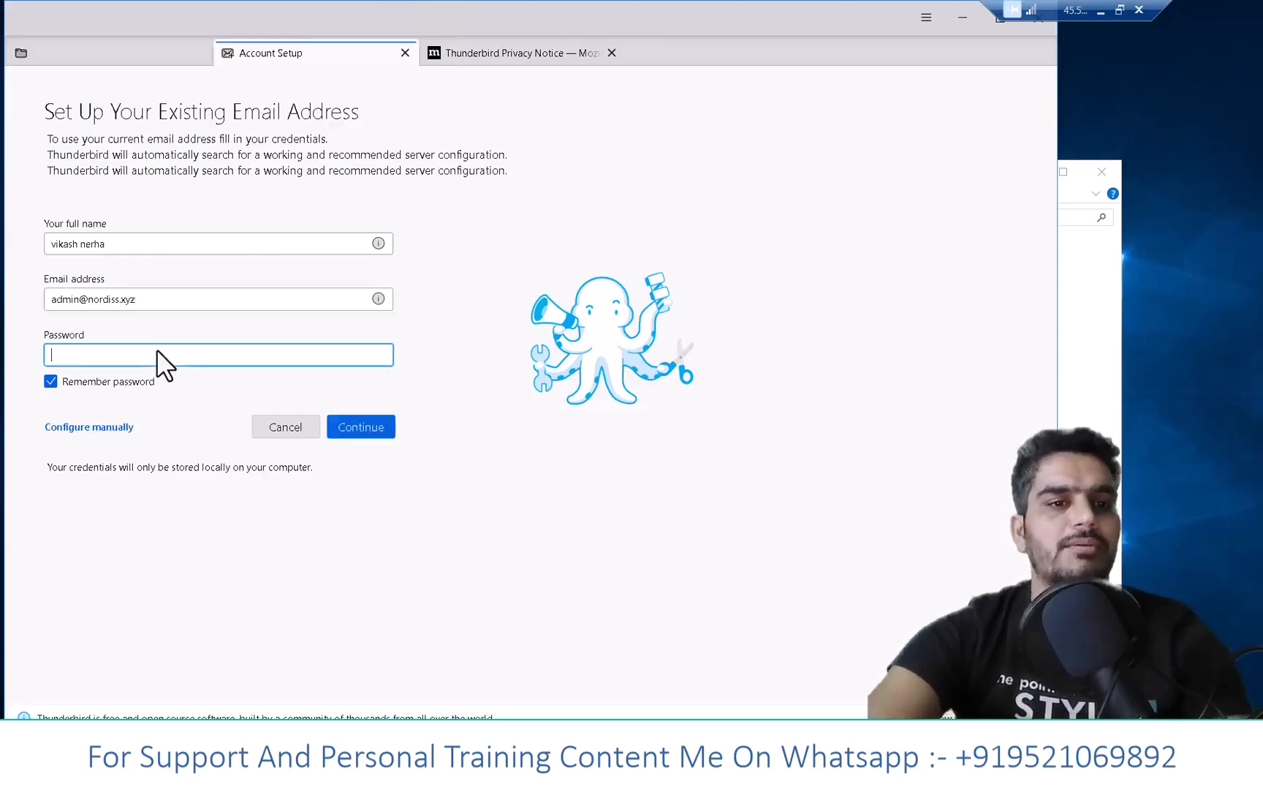
pyautogui.write('•••••')
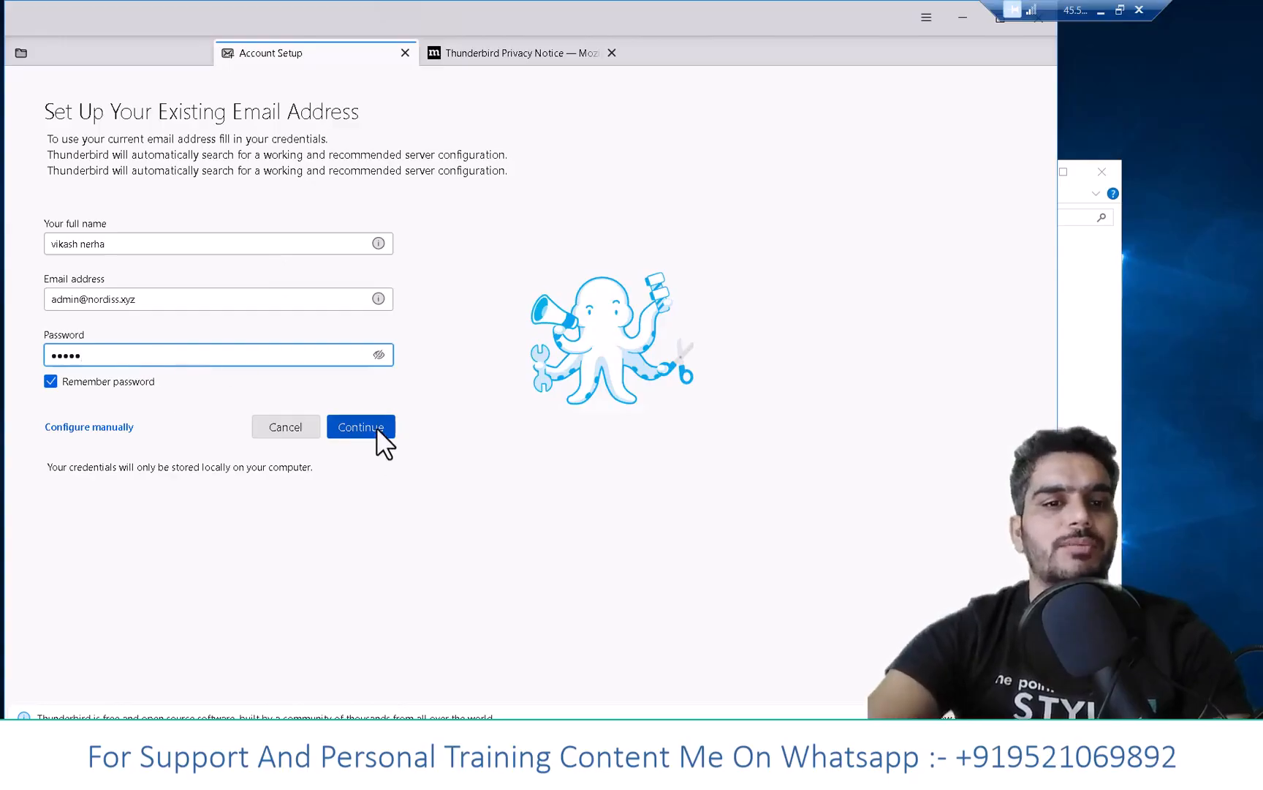
pyautogui.click(122, 426)
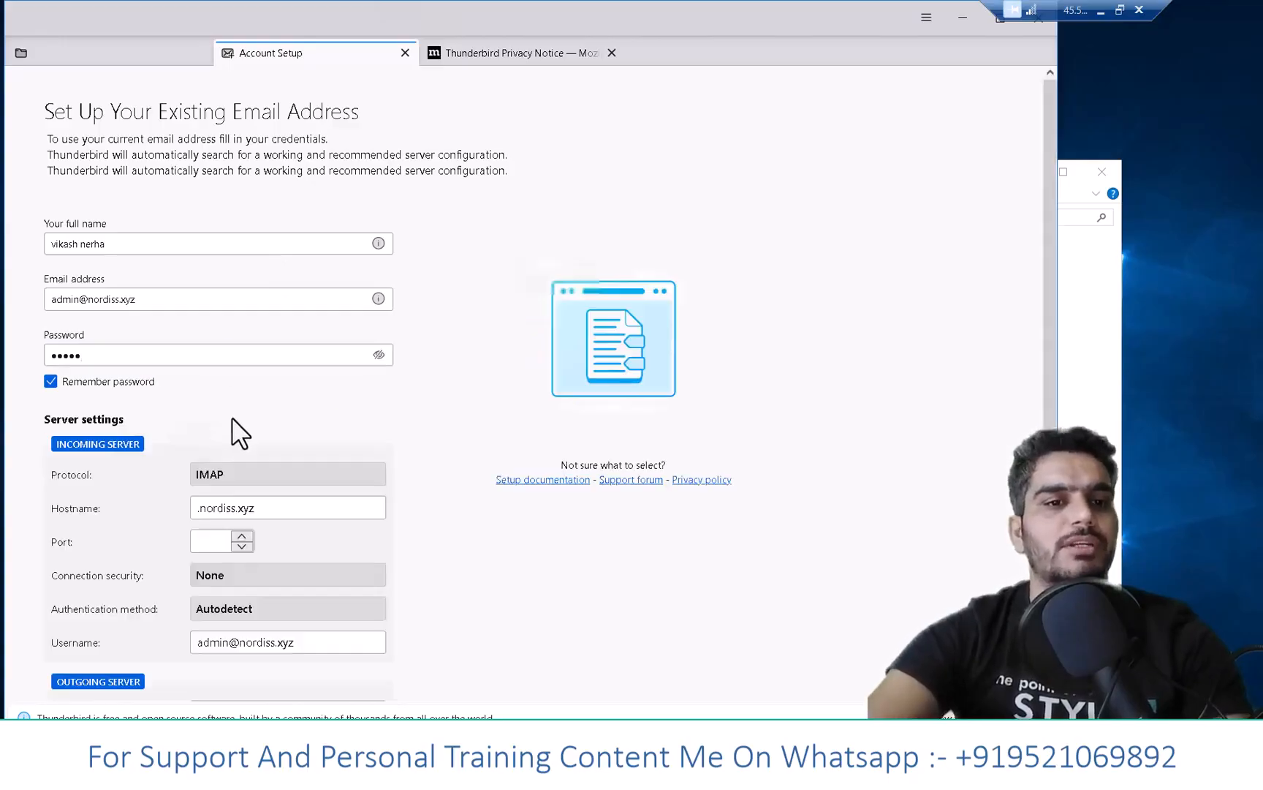
# - Remove the leading dot so both incoming and outgoing hostnames read nordiss.xyz
pyautogui.scroll(-3, 234, 416)
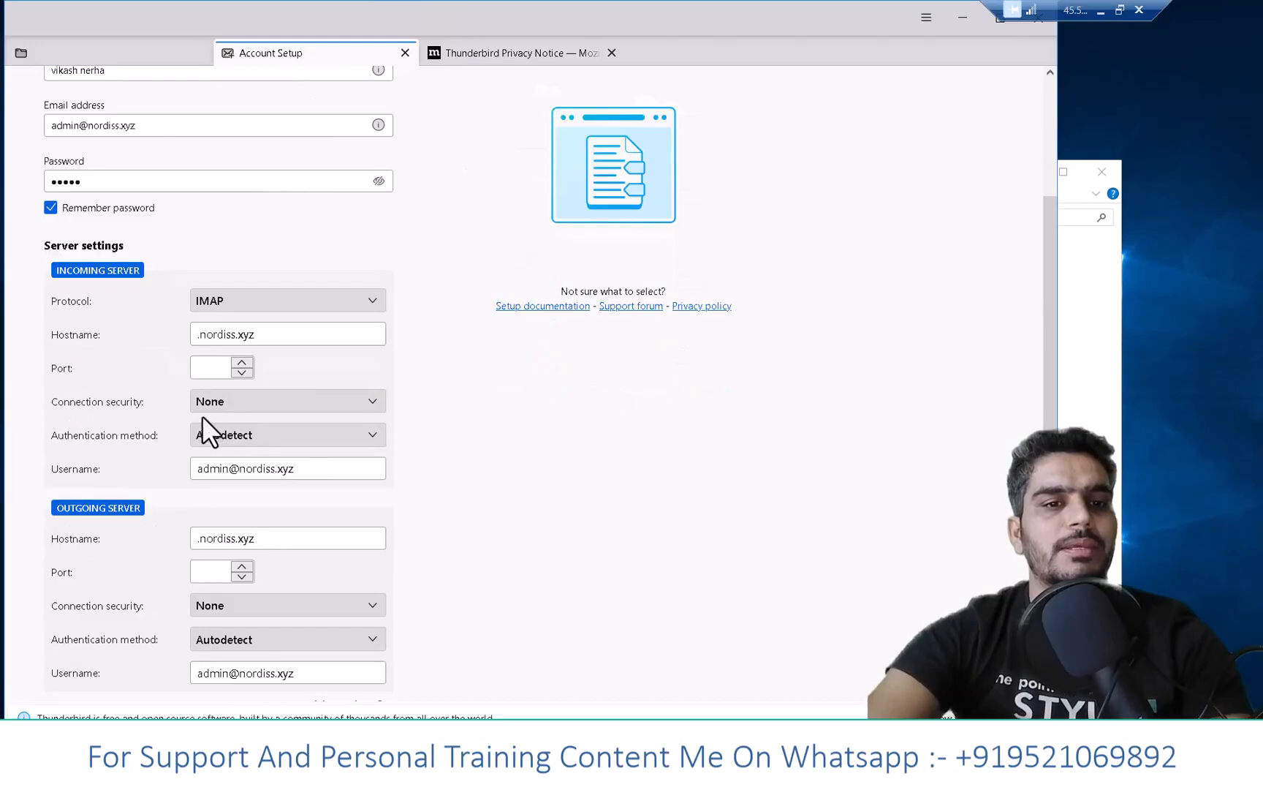
pyautogui.click(184, 336)
pyautogui.press('Delete')
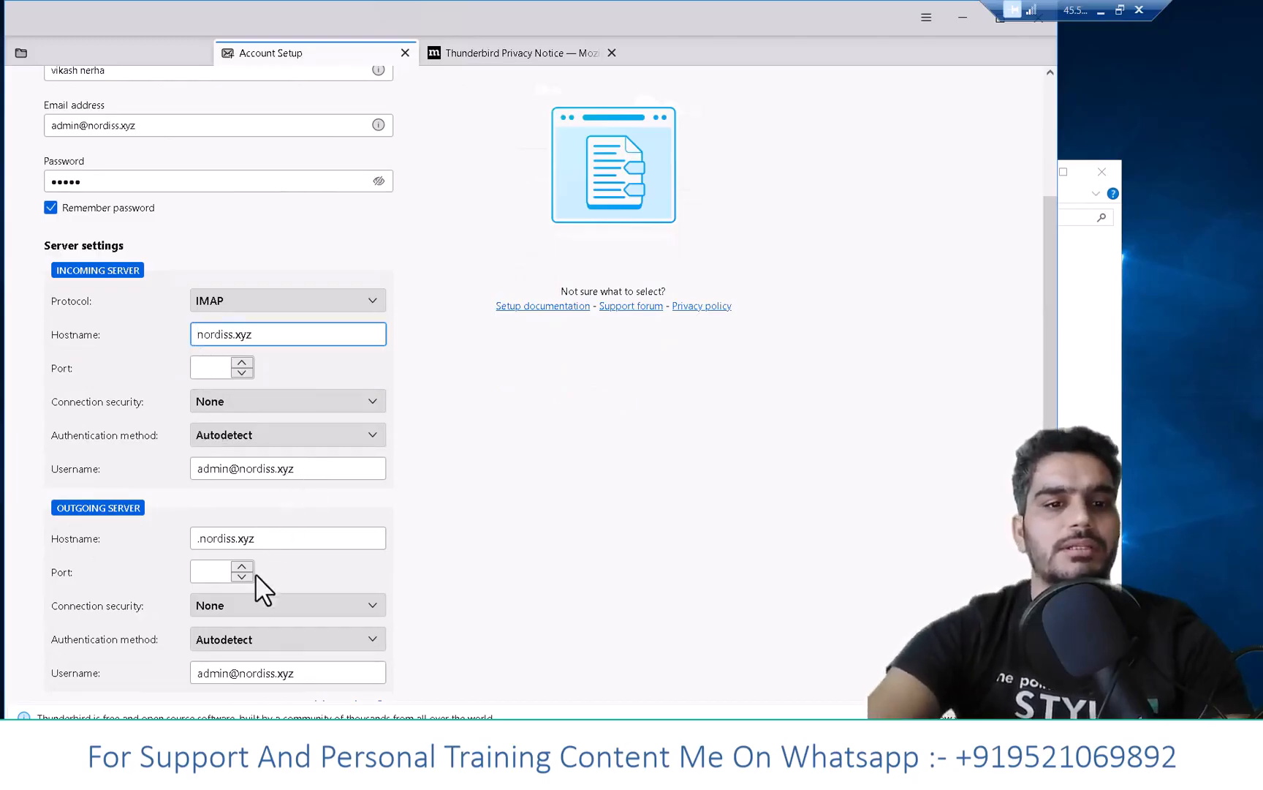
pyautogui.scroll(-2, 261, 595)
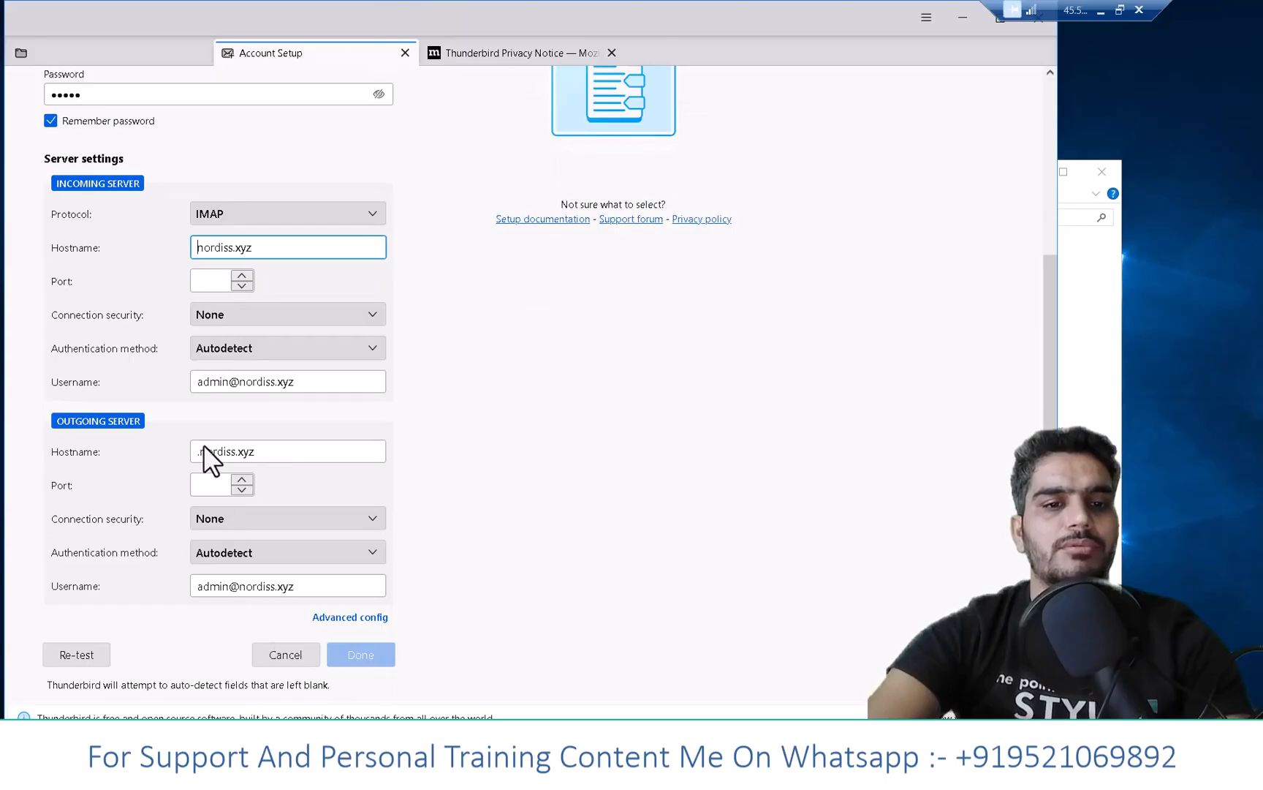
pyautogui.click(183, 451)
pyautogui.press('Delete')
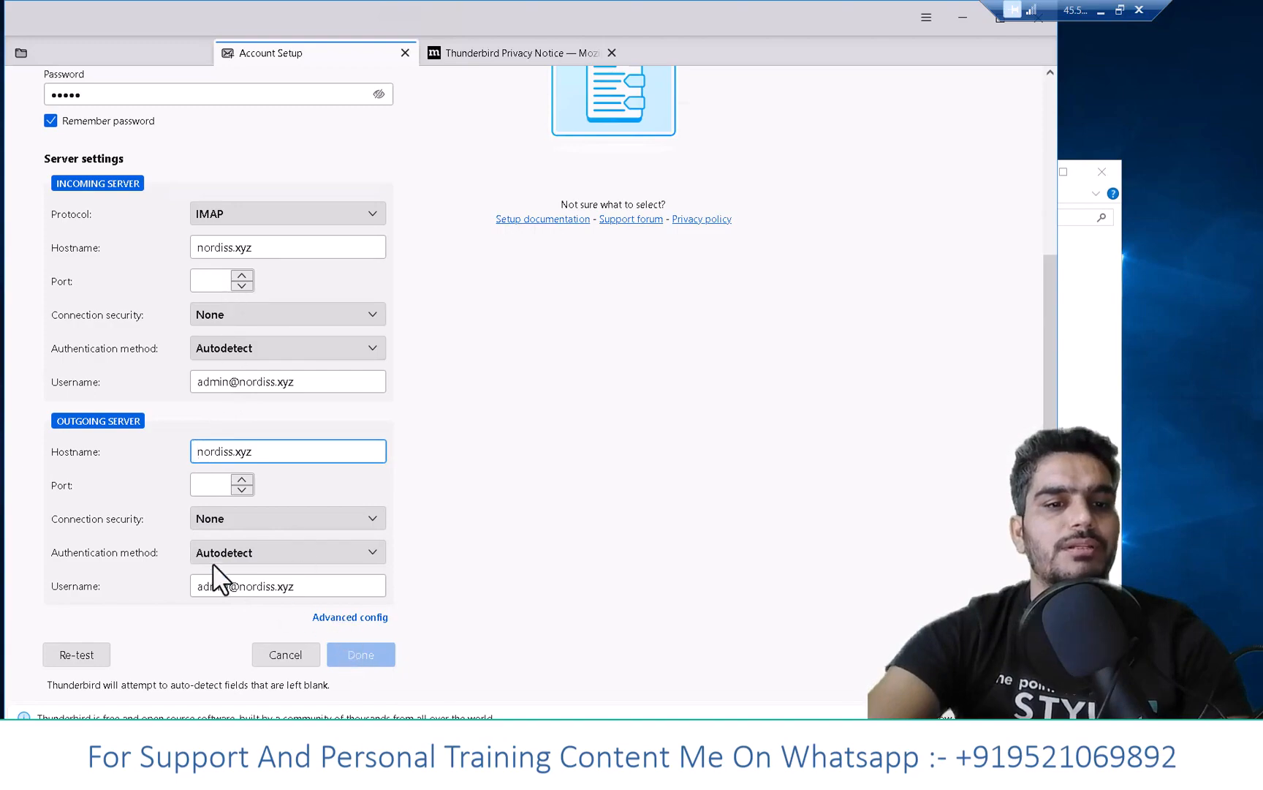
# - Re-test to detect IMAP port 143 and SMTP port 587, then accept with Done
pyautogui.click(199, 279)
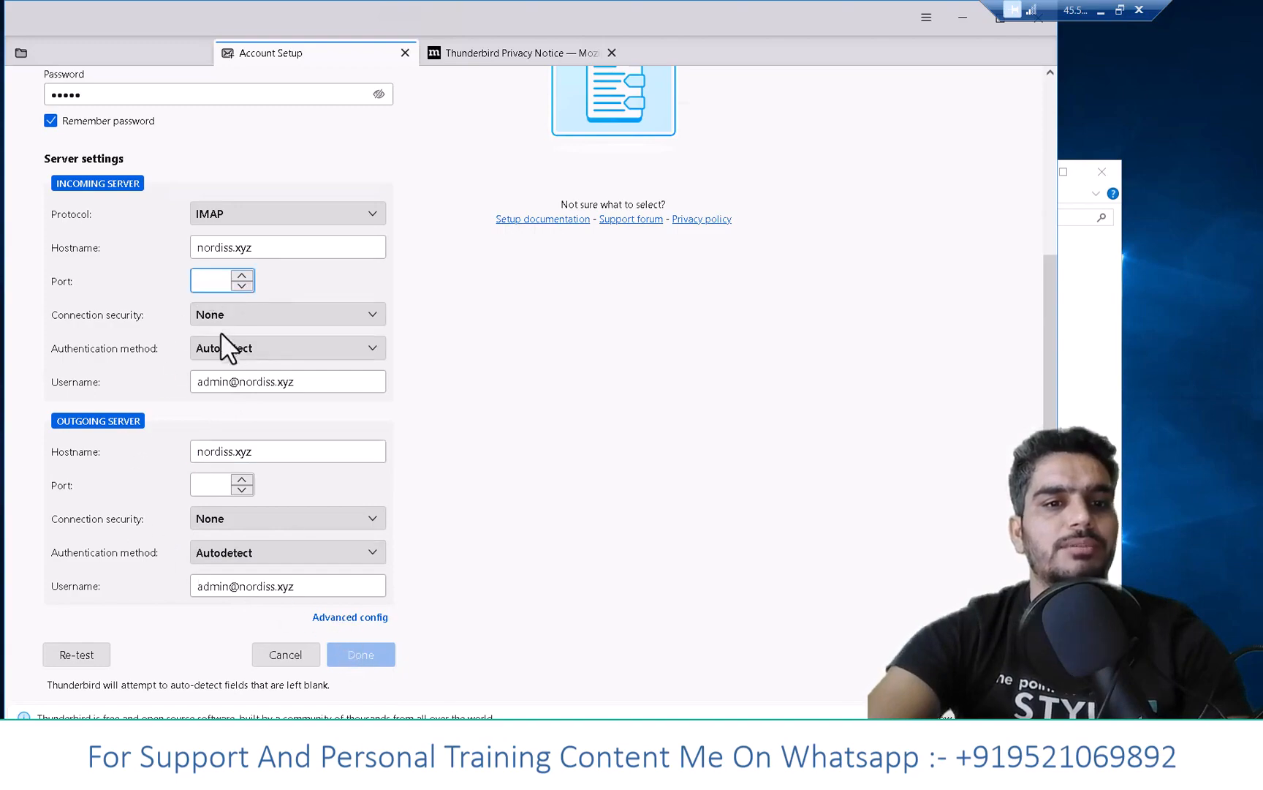
pyautogui.click(87, 653)
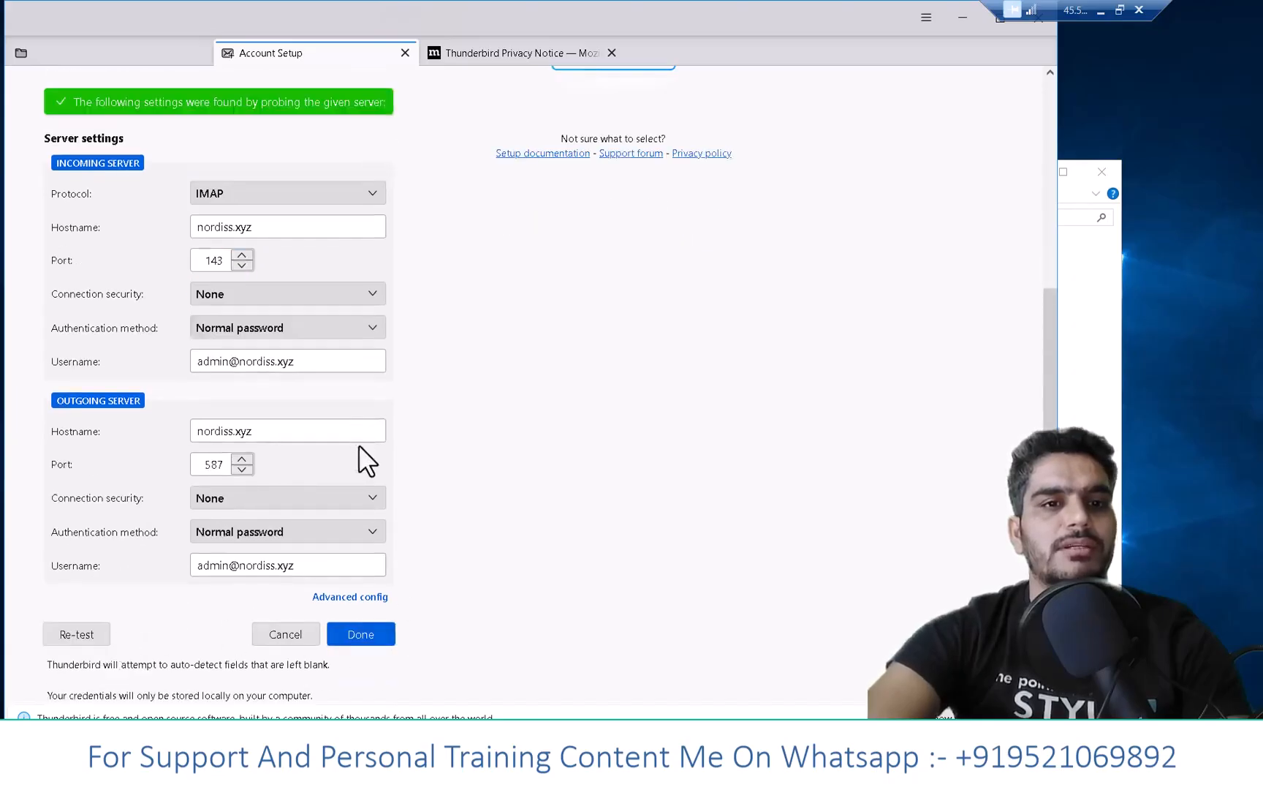
pyautogui.click(365, 634)
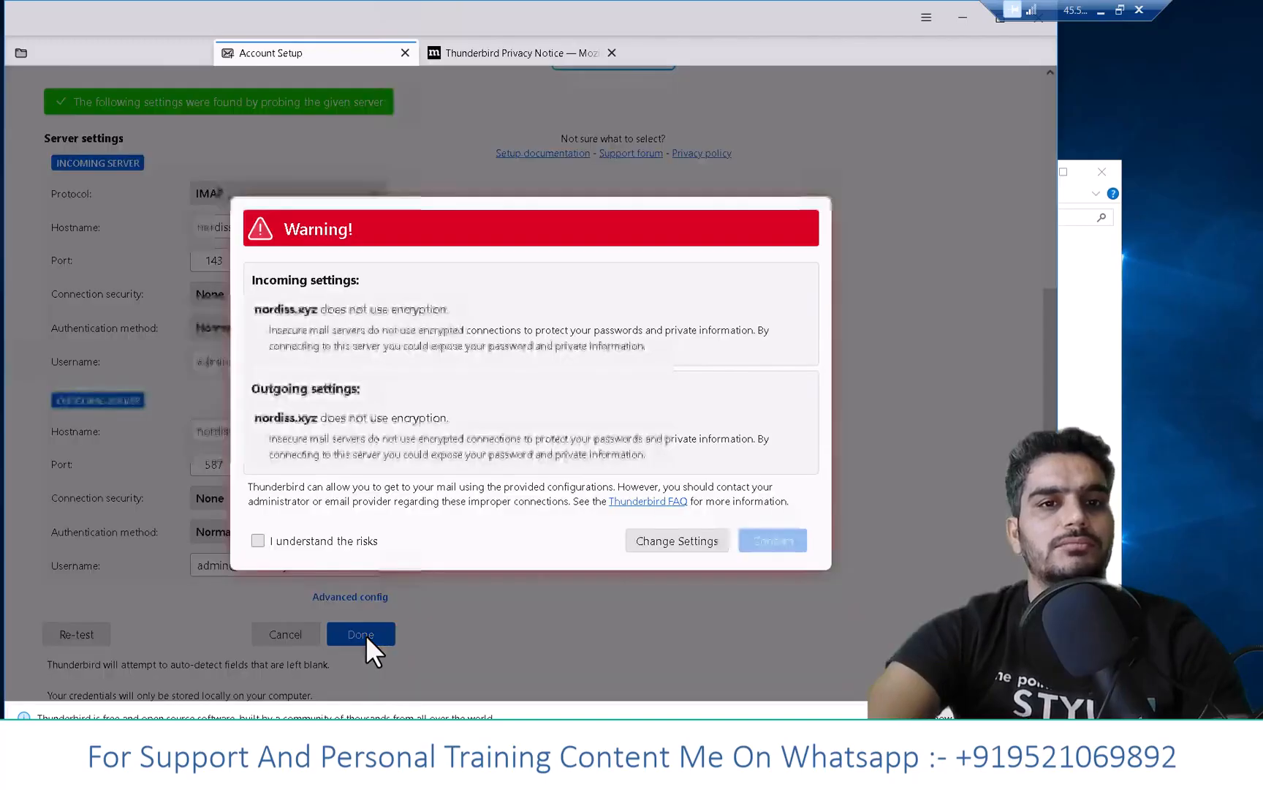
# - Accept the unencrypted-connection warning, skip the default-client prompt and maximize Thunderbird
pyautogui.click(301, 544)
pyautogui.click(783, 543)
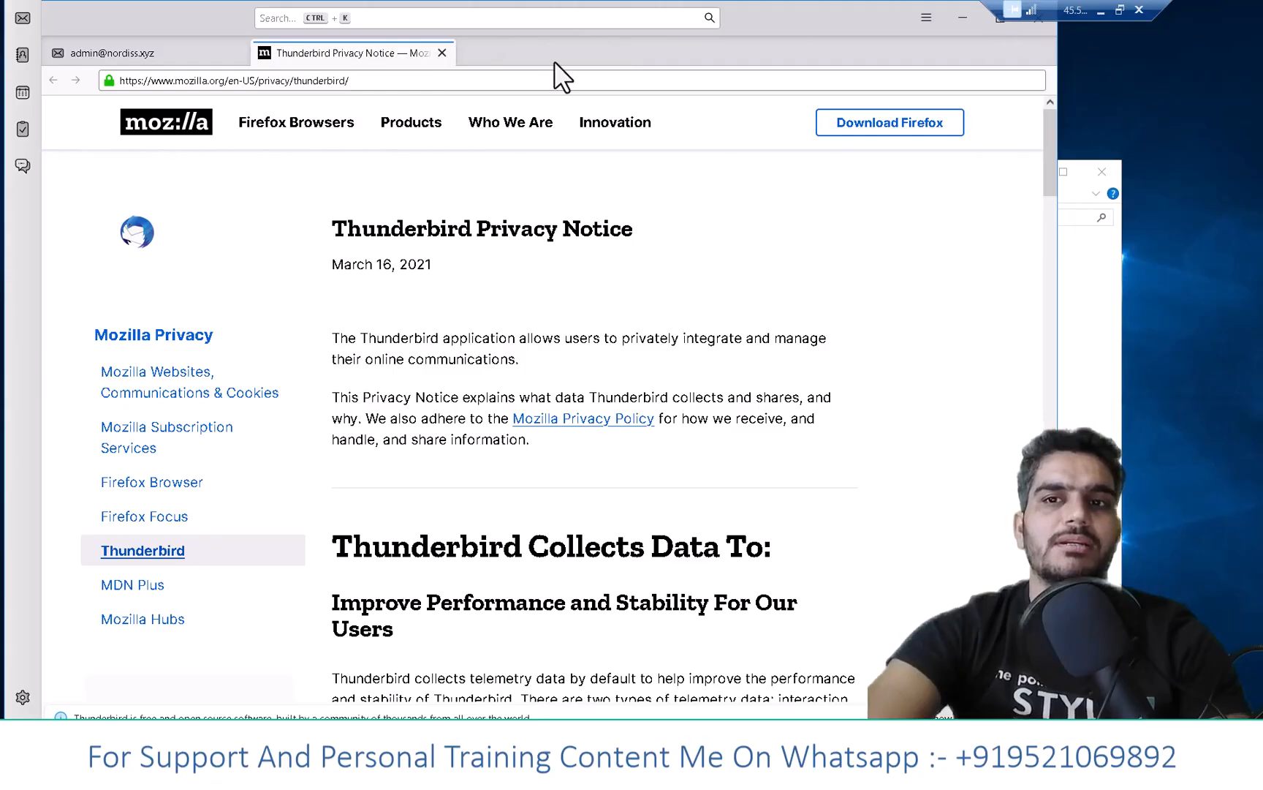
pyautogui.click(187, 53)
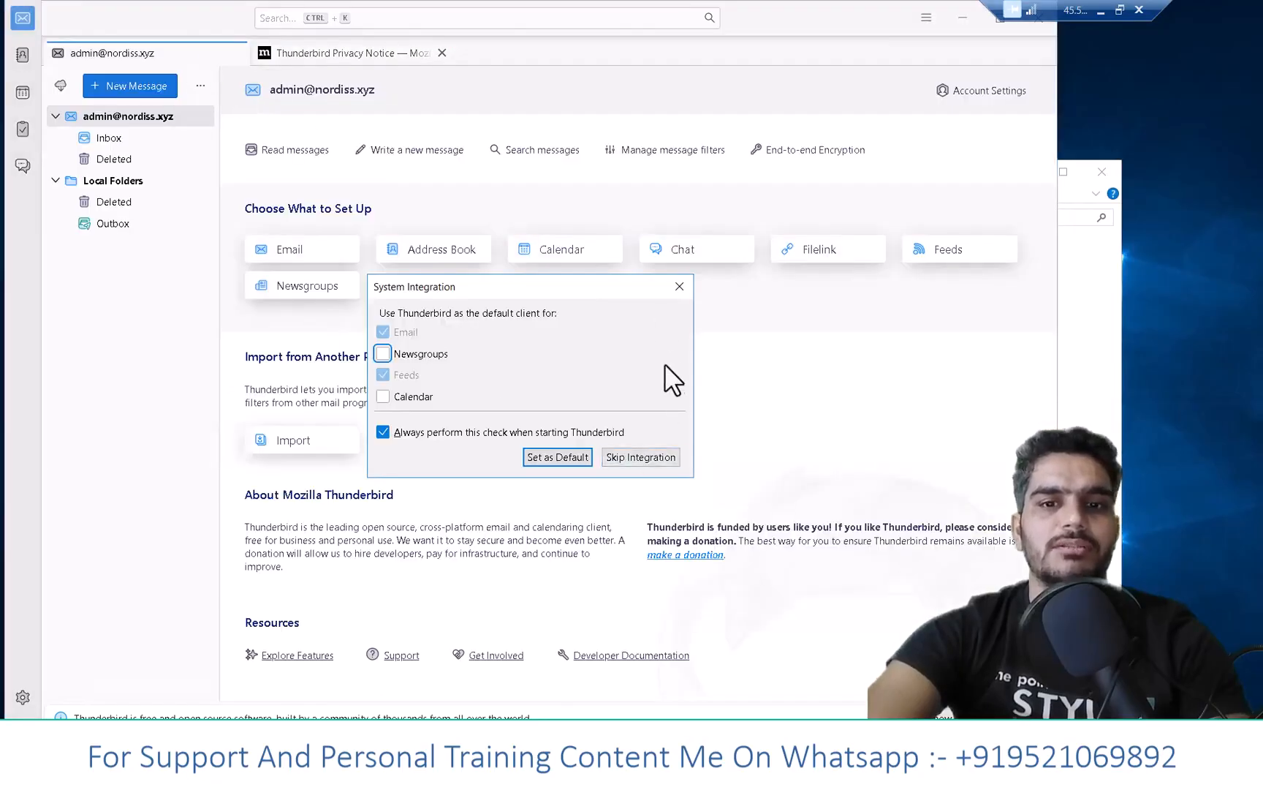
pyautogui.click(668, 456)
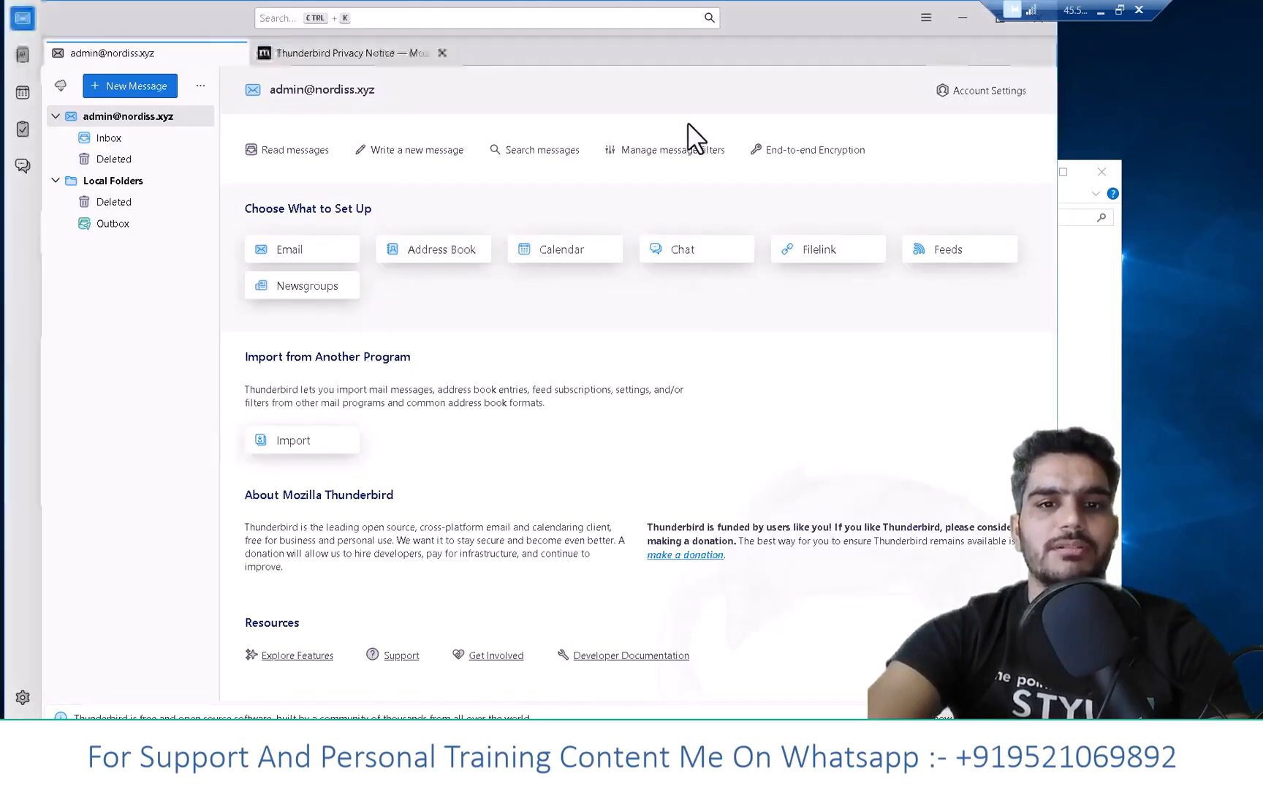
pyautogui.click(997, 20)
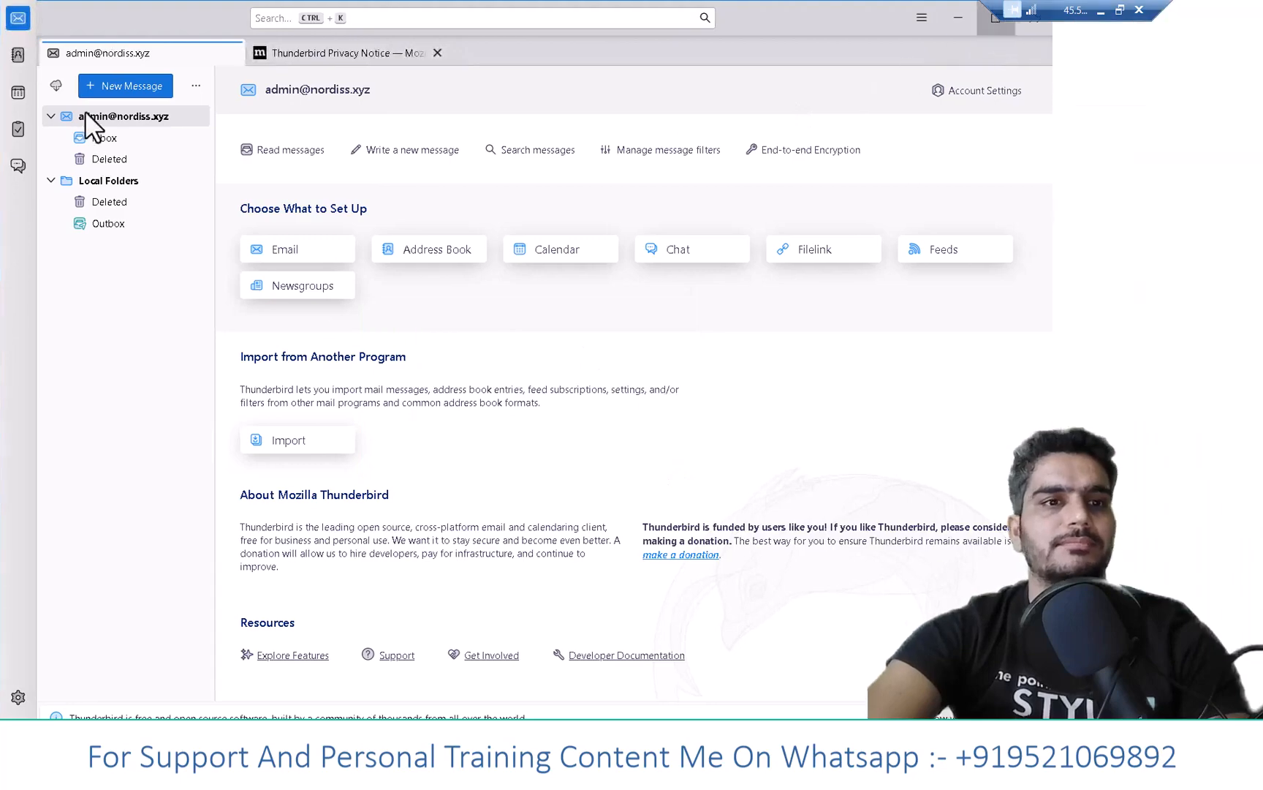
# - Send a message with subject 'dfs' and body 'sddsfsdf' to the Gmail address
pyautogui.click(136, 88)
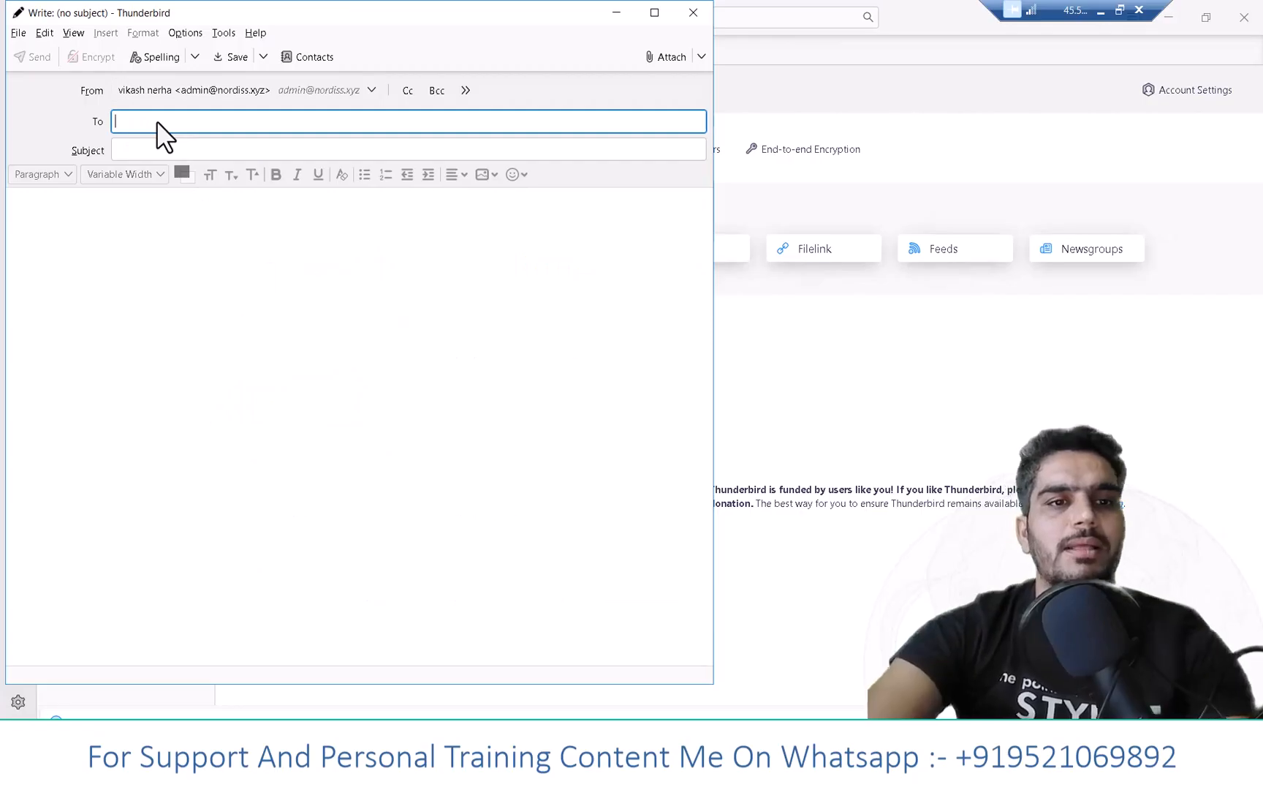
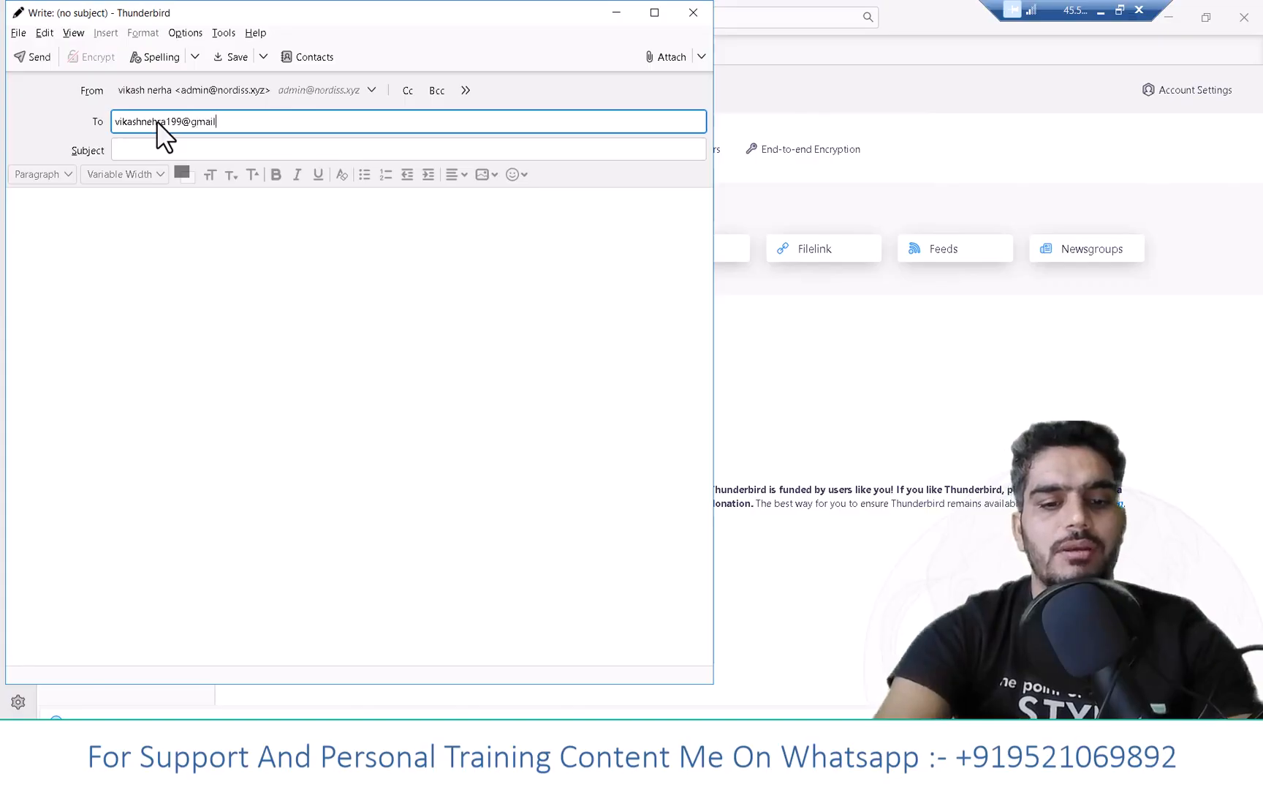
pyautogui.press('Return')
pyautogui.write('sdfds')
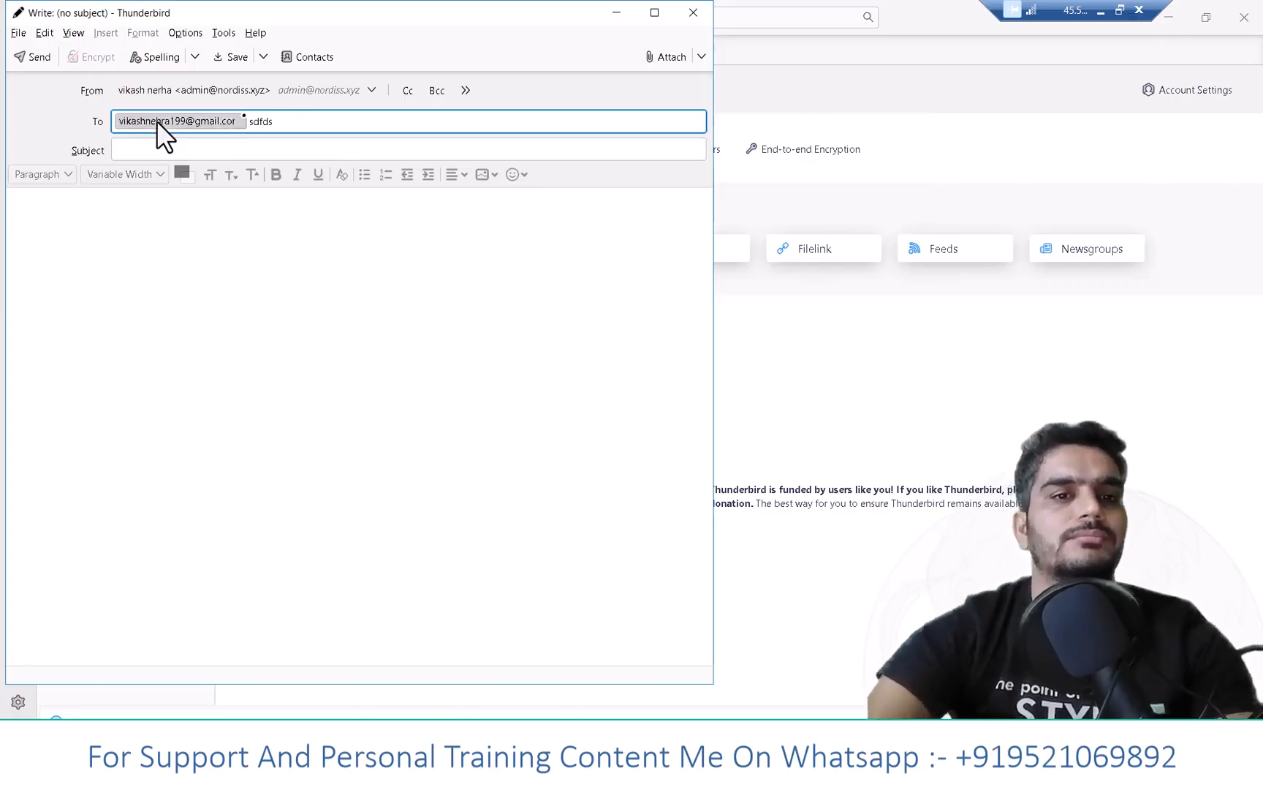
pyautogui.press('BackSpace')
pyautogui.press('BackSpace')
pyautogui.press('BackSpace')
pyautogui.press('BackSpace')
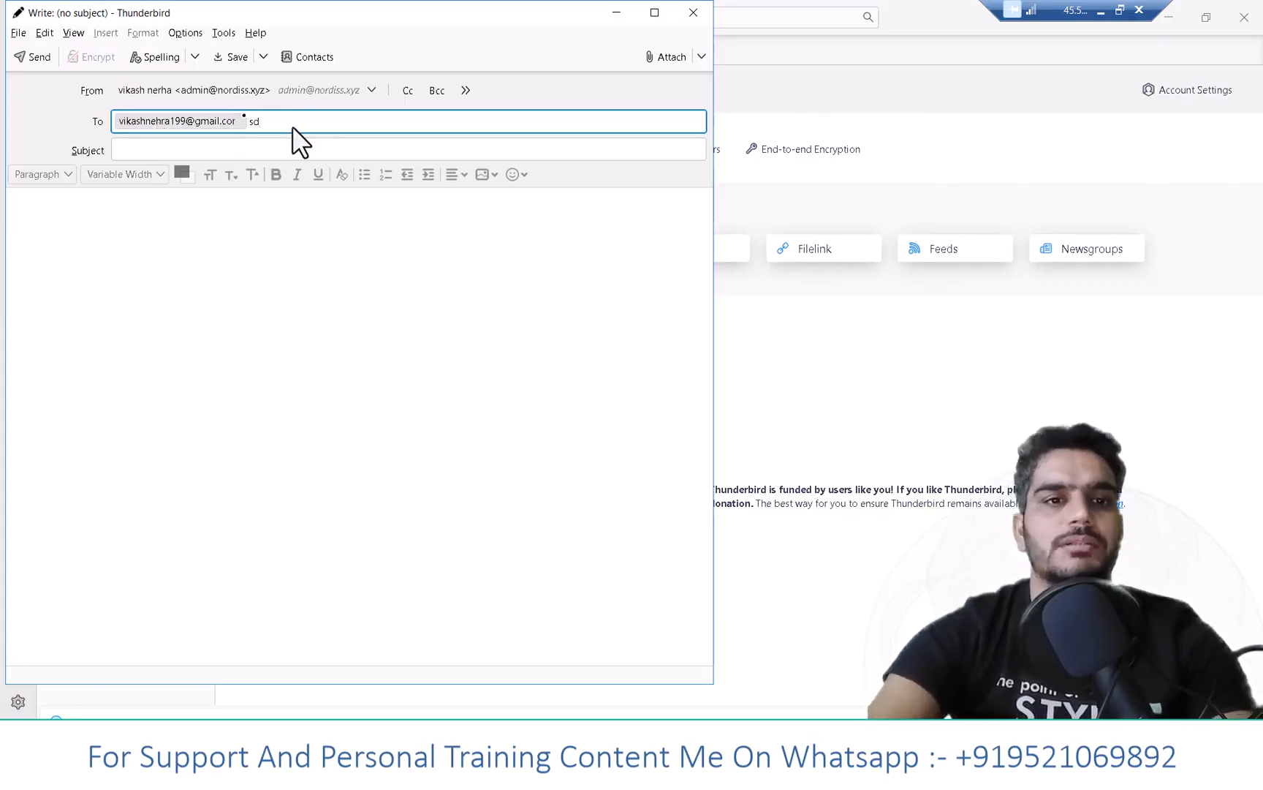
pyautogui.press('BackSpace')
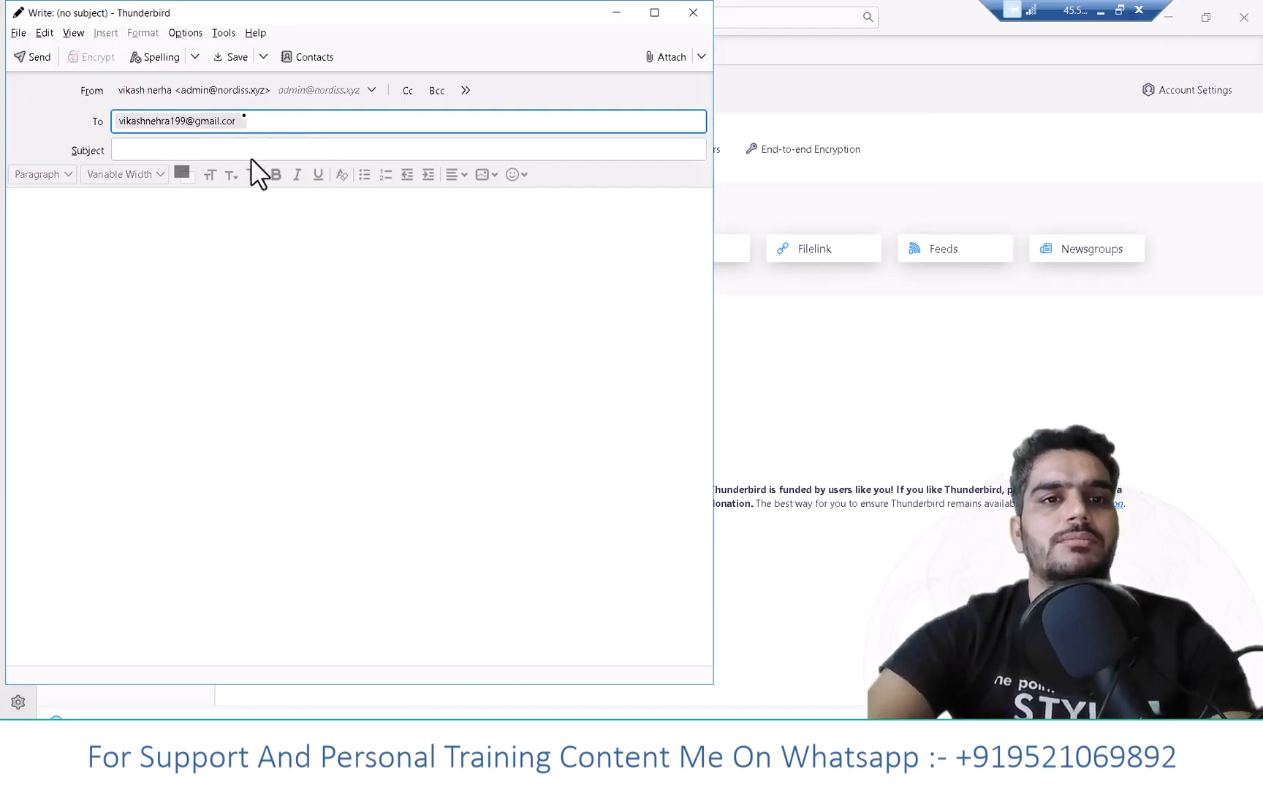
pyautogui.click(220, 119)
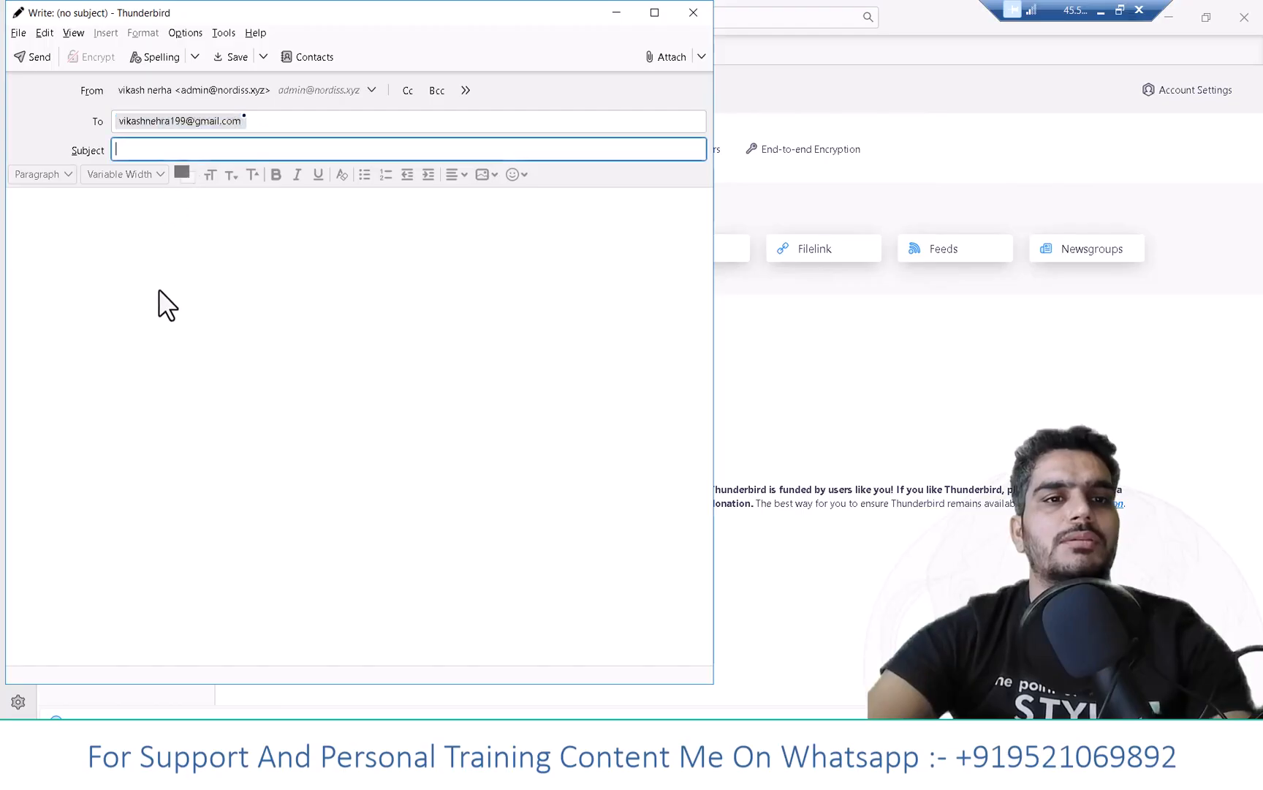
pyautogui.write('dfs')
pyautogui.click(165, 315)
pyautogui.write('sddsfsdf')
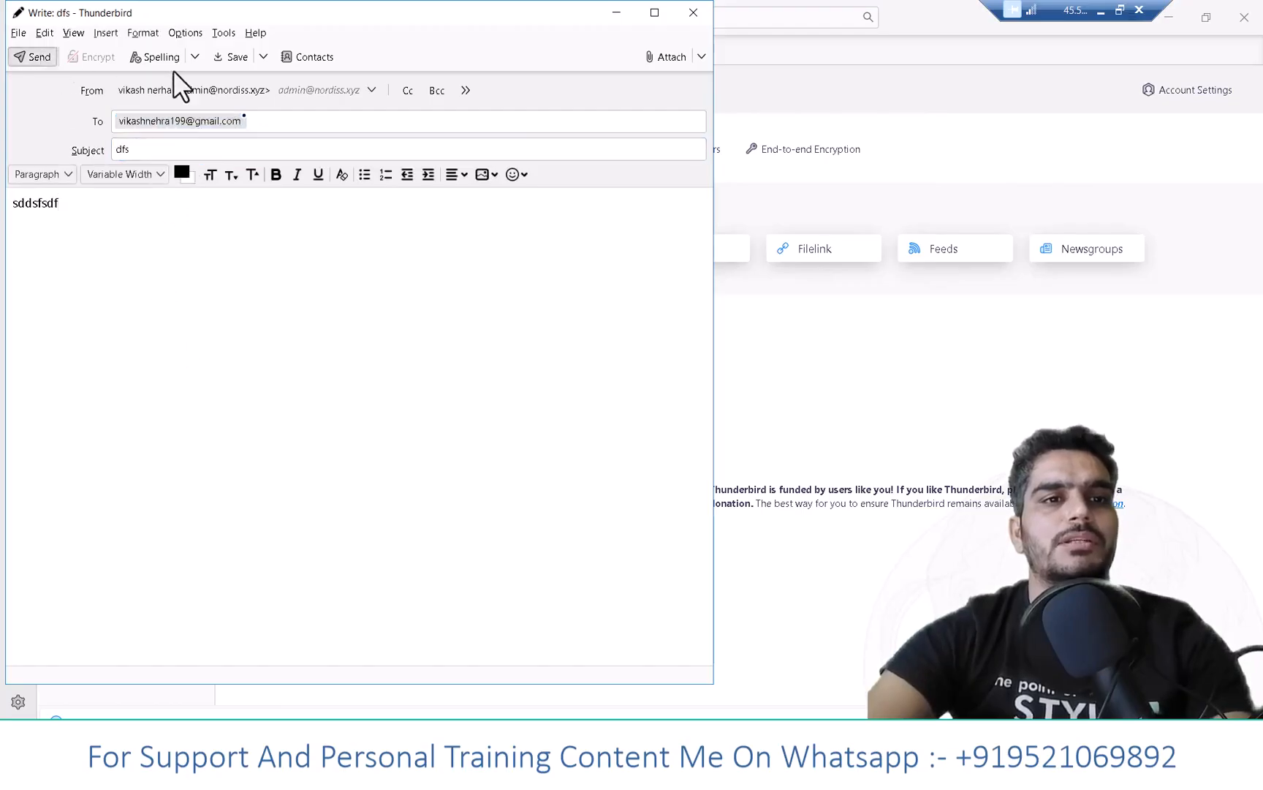
pyautogui.hotkey('ctrl', 'Return')
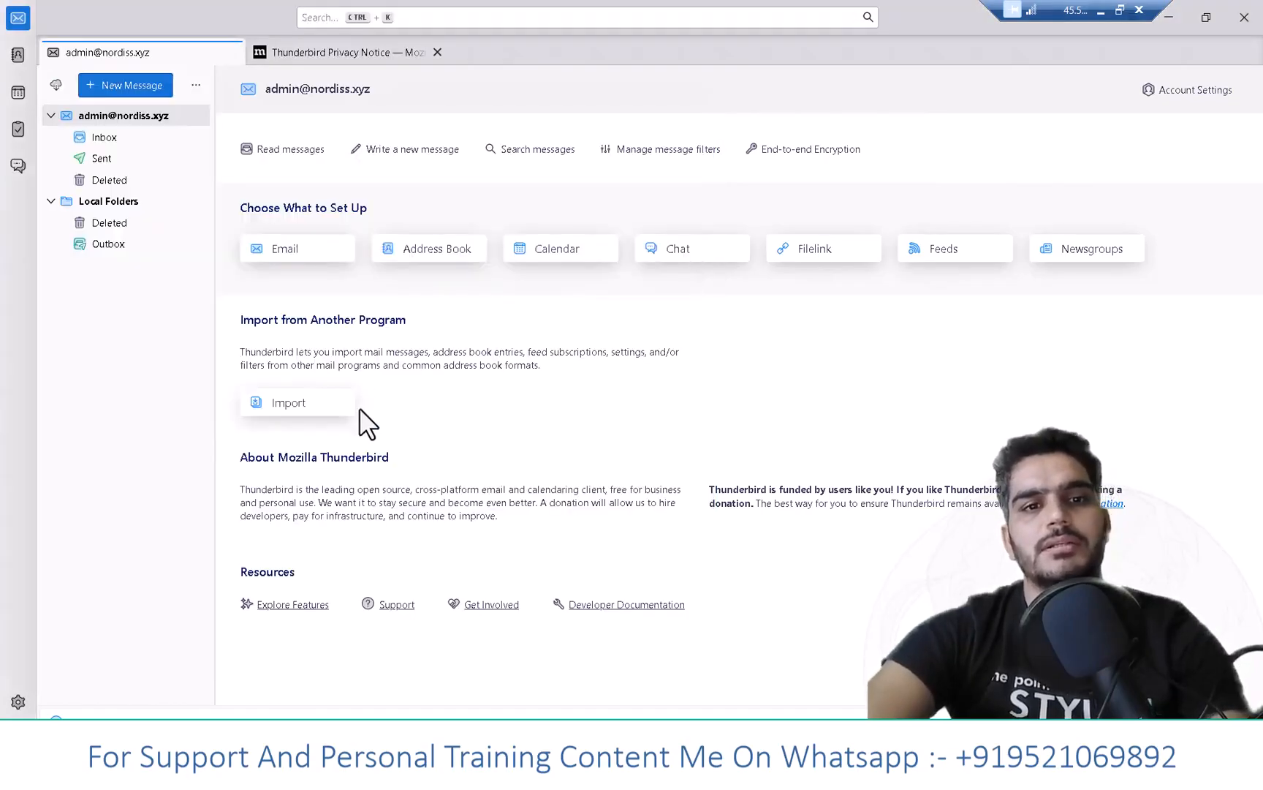
# - In Gmail, refresh the inbox and find the dfs test message in Spam
pyautogui.click(1100, 12)
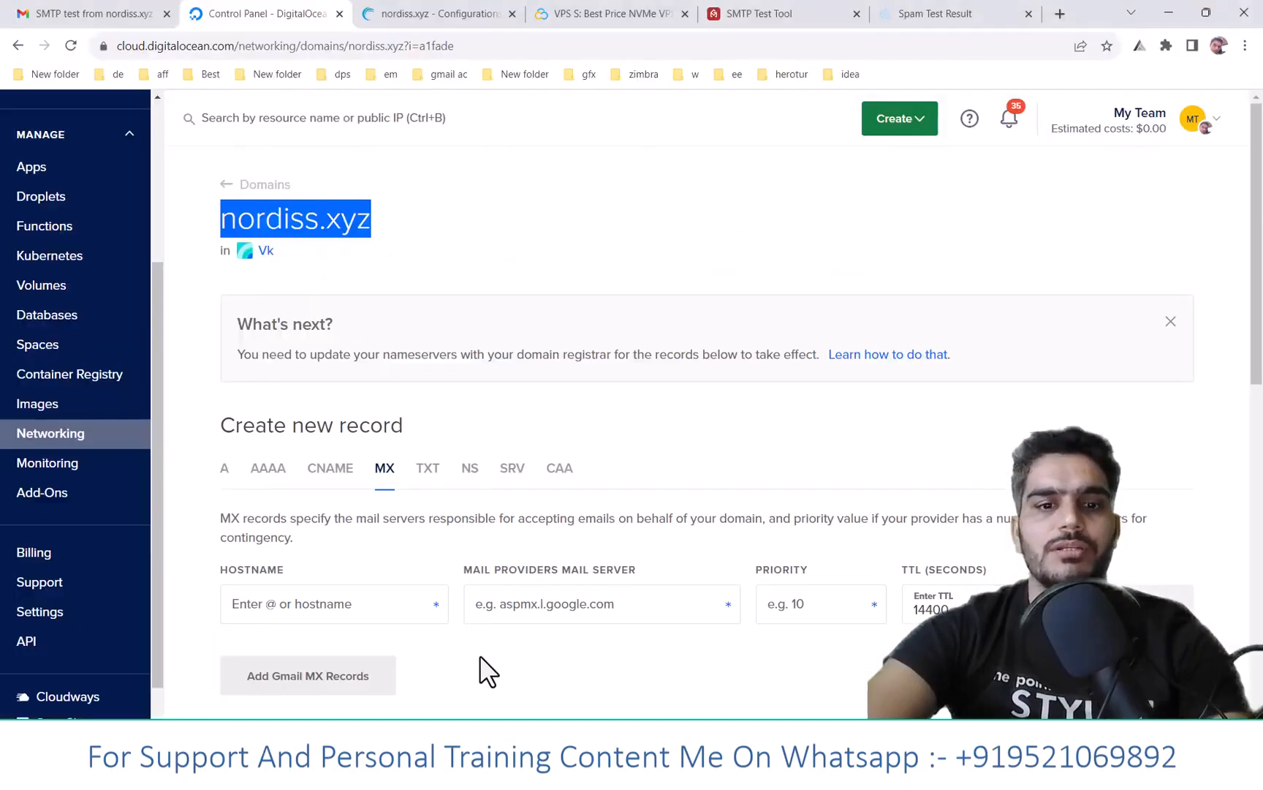
pyautogui.click(4, 4)
pyautogui.click(143, 215)
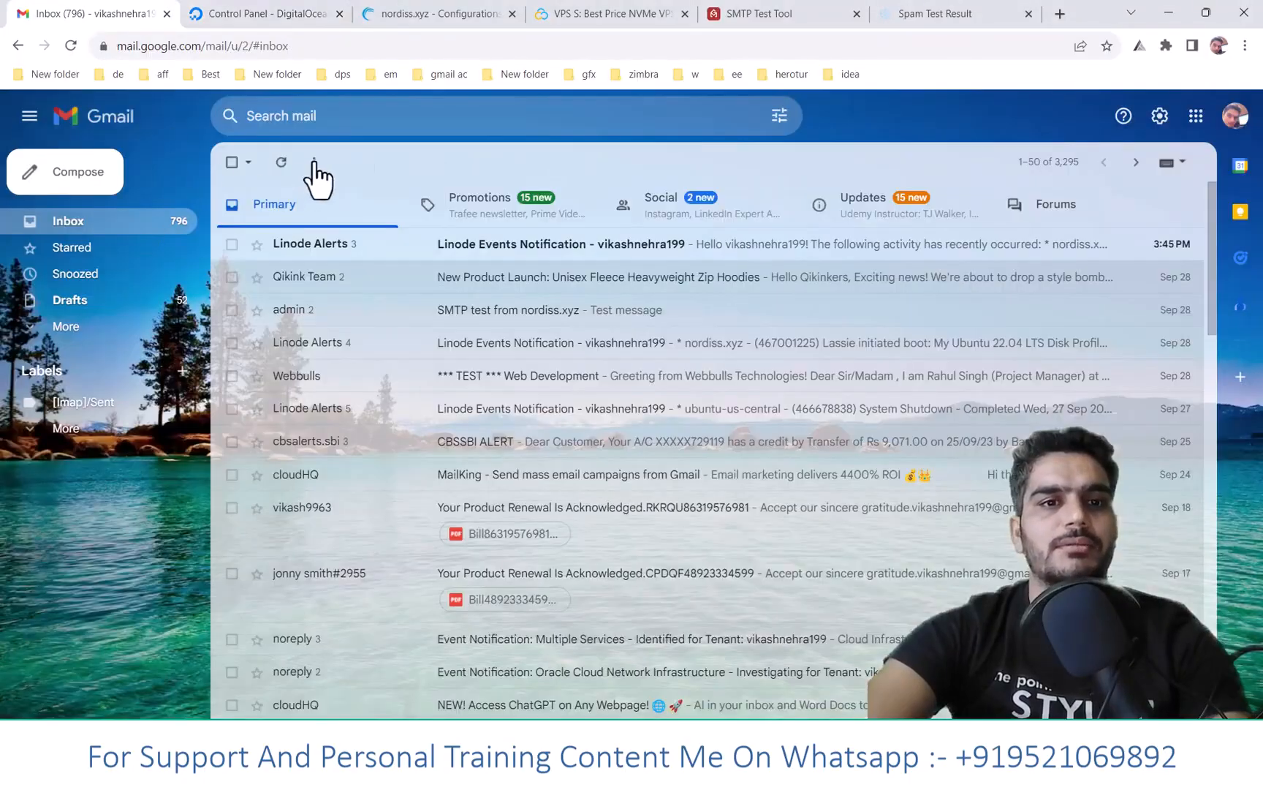
pyautogui.click(280, 162)
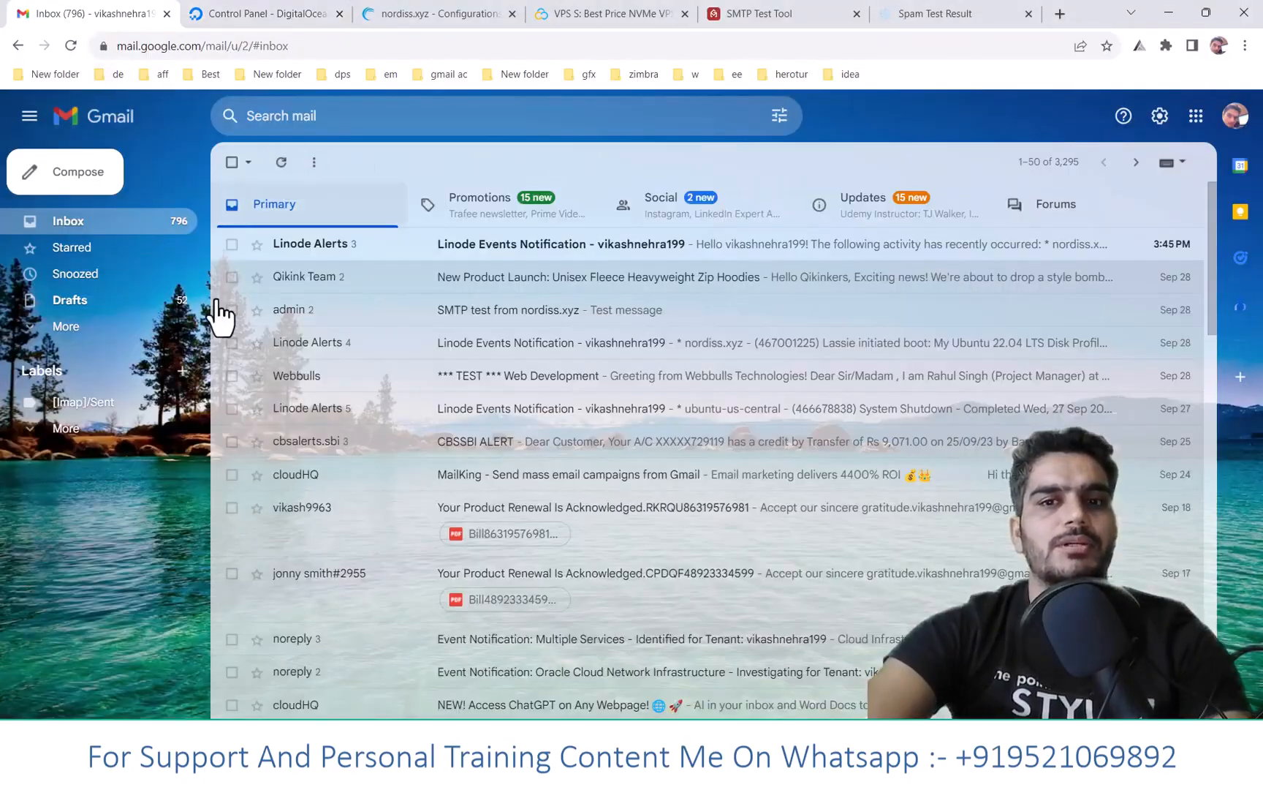
pyautogui.click(68, 328)
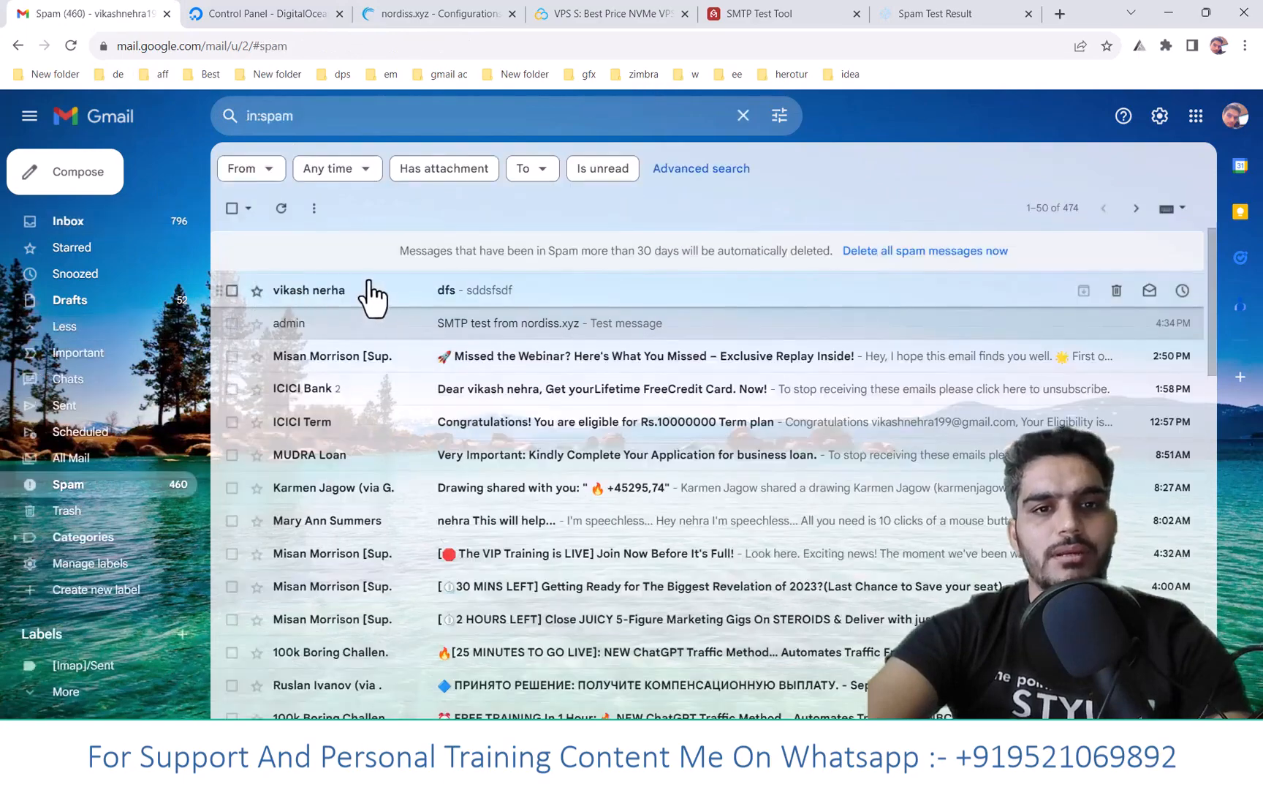
pyautogui.click(375, 289)
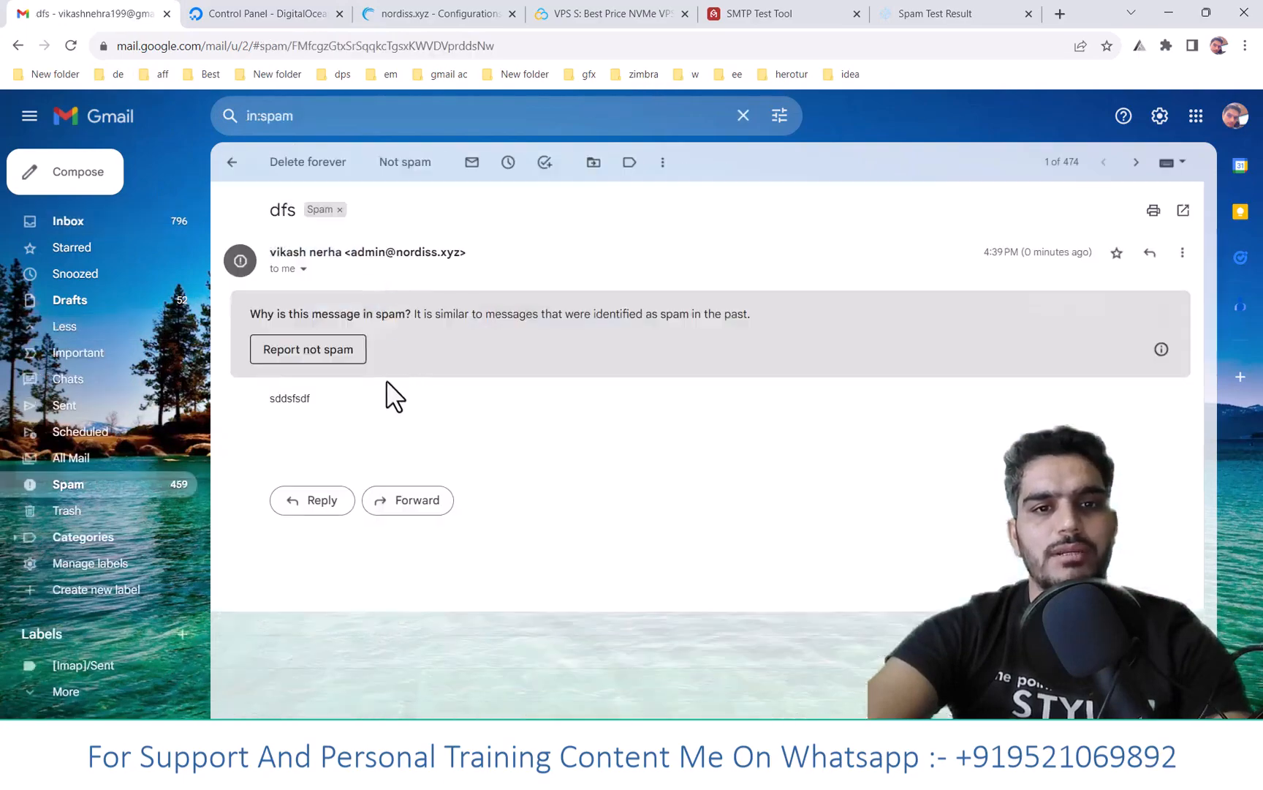
# - Reply to the dfs message with 'hi this is' and return to the remote desktop
pyautogui.click(316, 503)
pyautogui.write('hi this is')
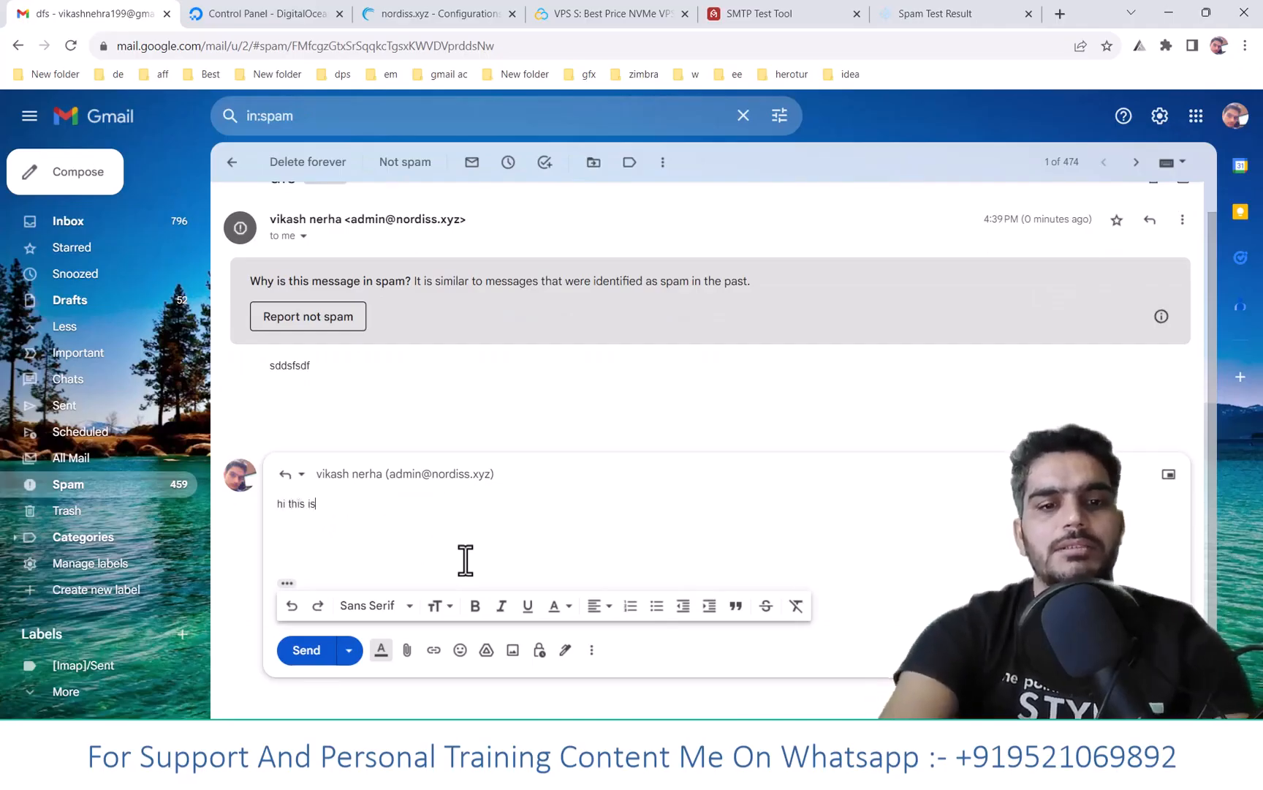
pyautogui.click(307, 650)
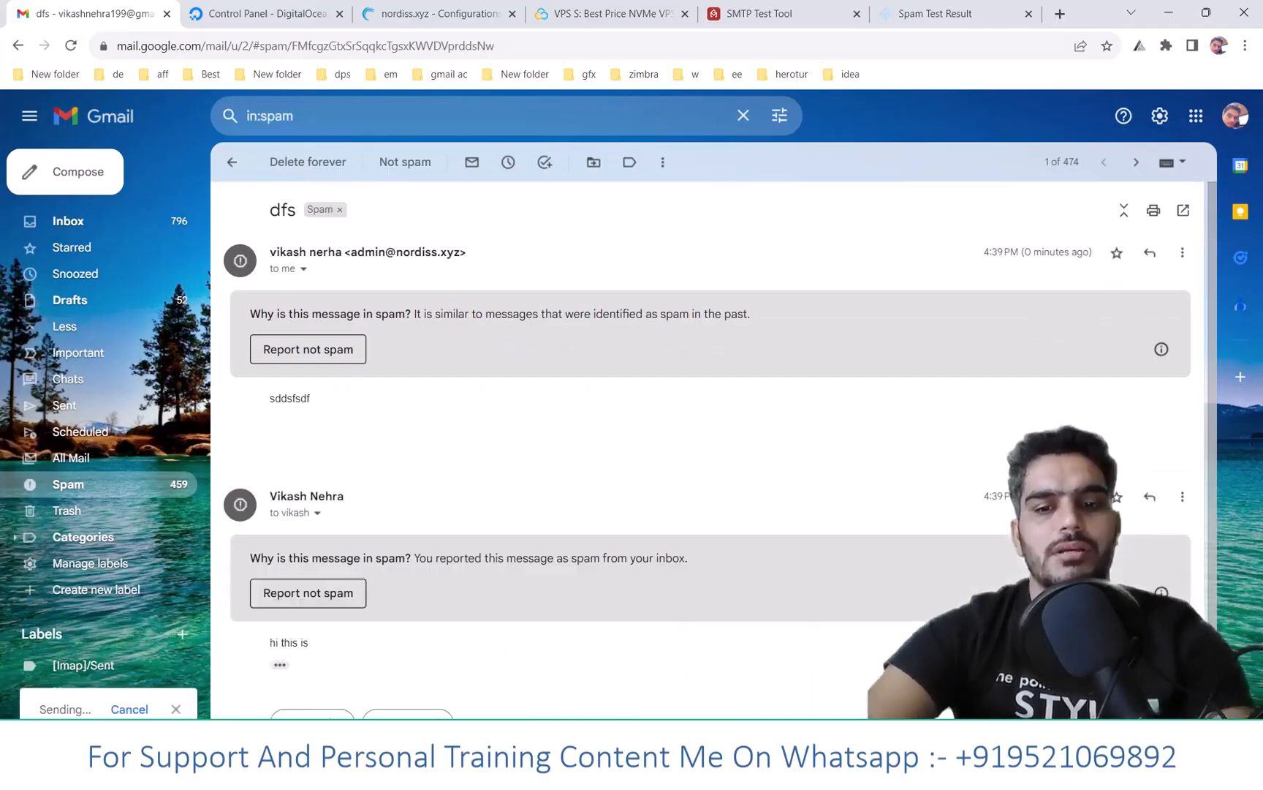
pyautogui.click(832, 769)
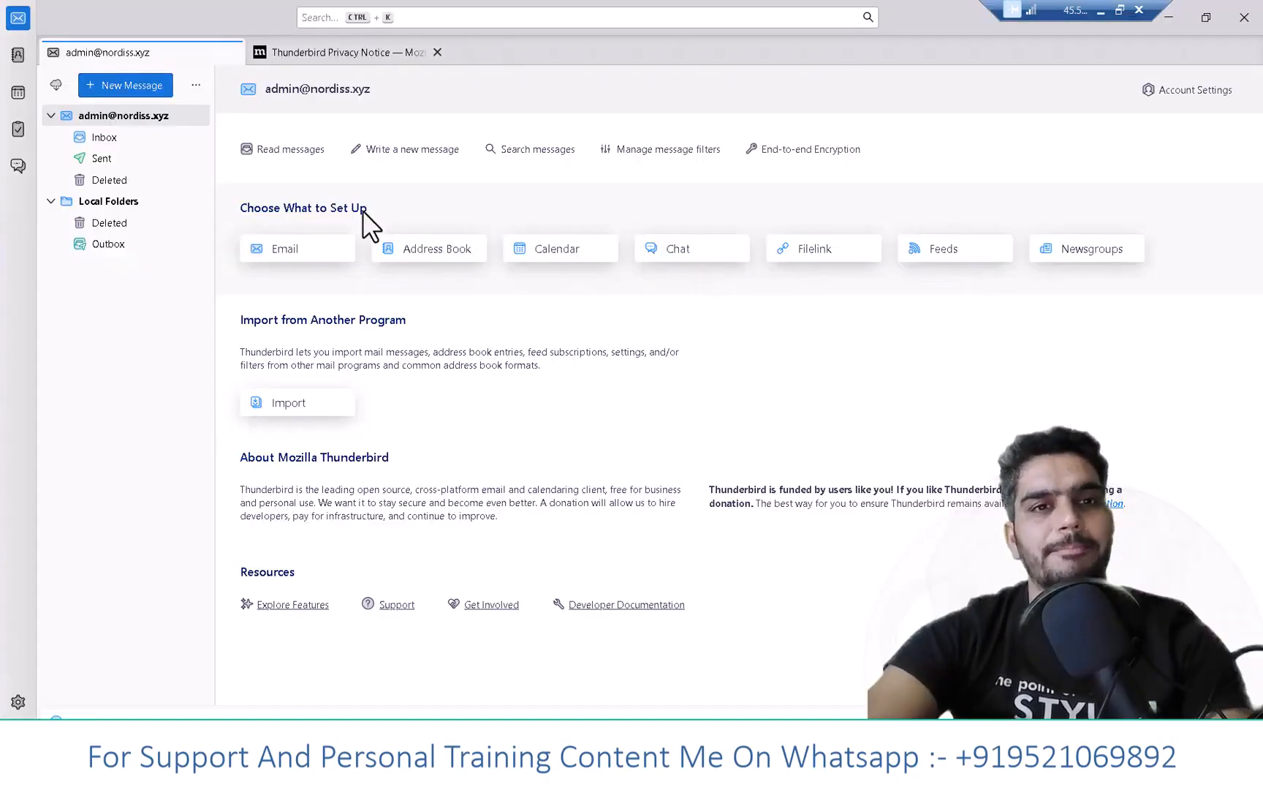
# - Refresh Thunderbird's Inbox, close the Privacy Notice tab, and read the 'Re: dfs' reply 'hi this is'
pyautogui.click(108, 142)
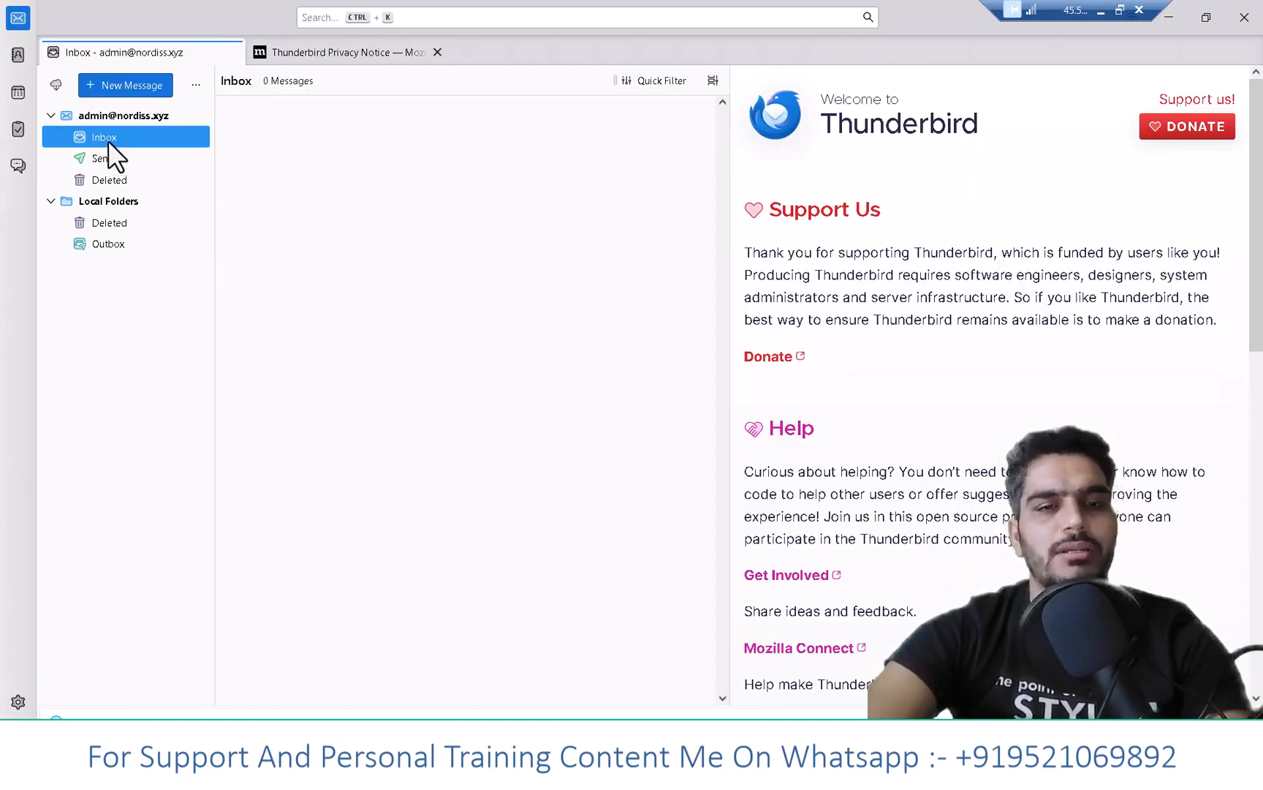
pyautogui.click(437, 53)
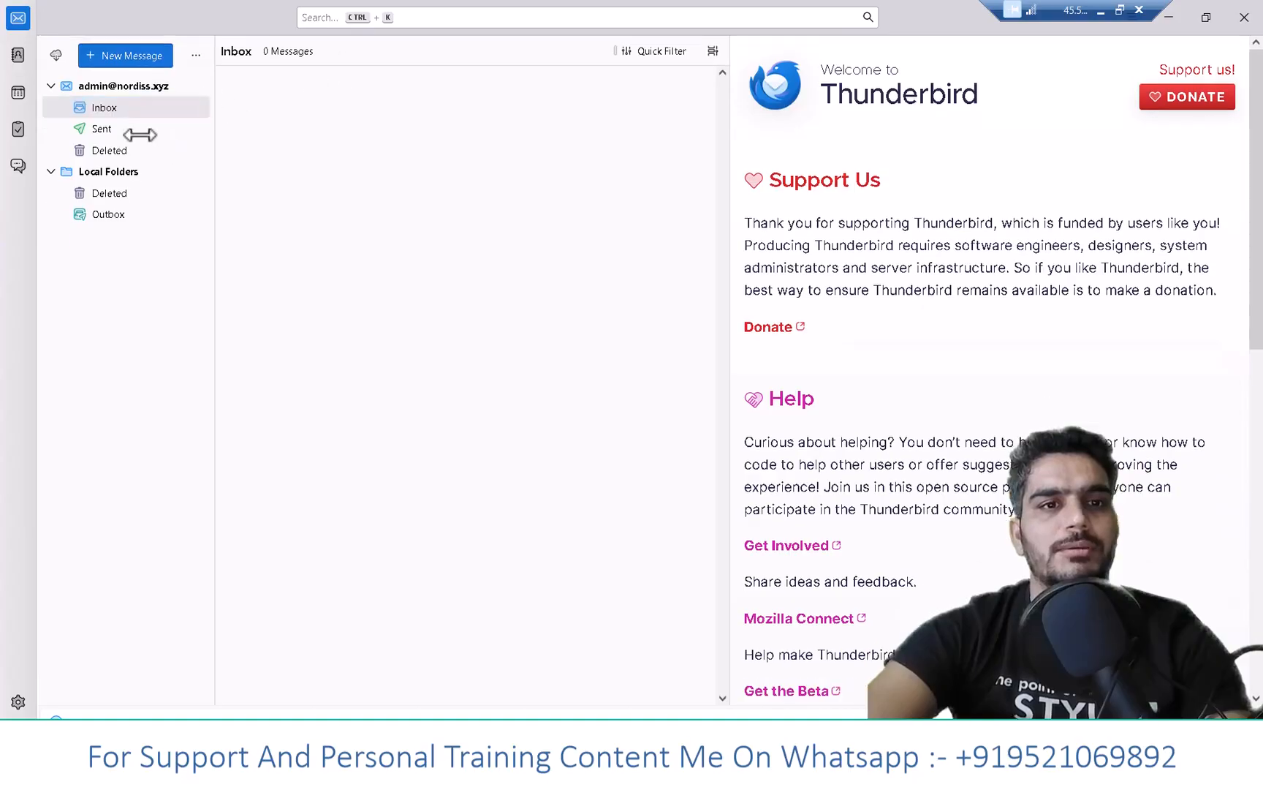
pyautogui.click(105, 128)
pyautogui.click(106, 107)
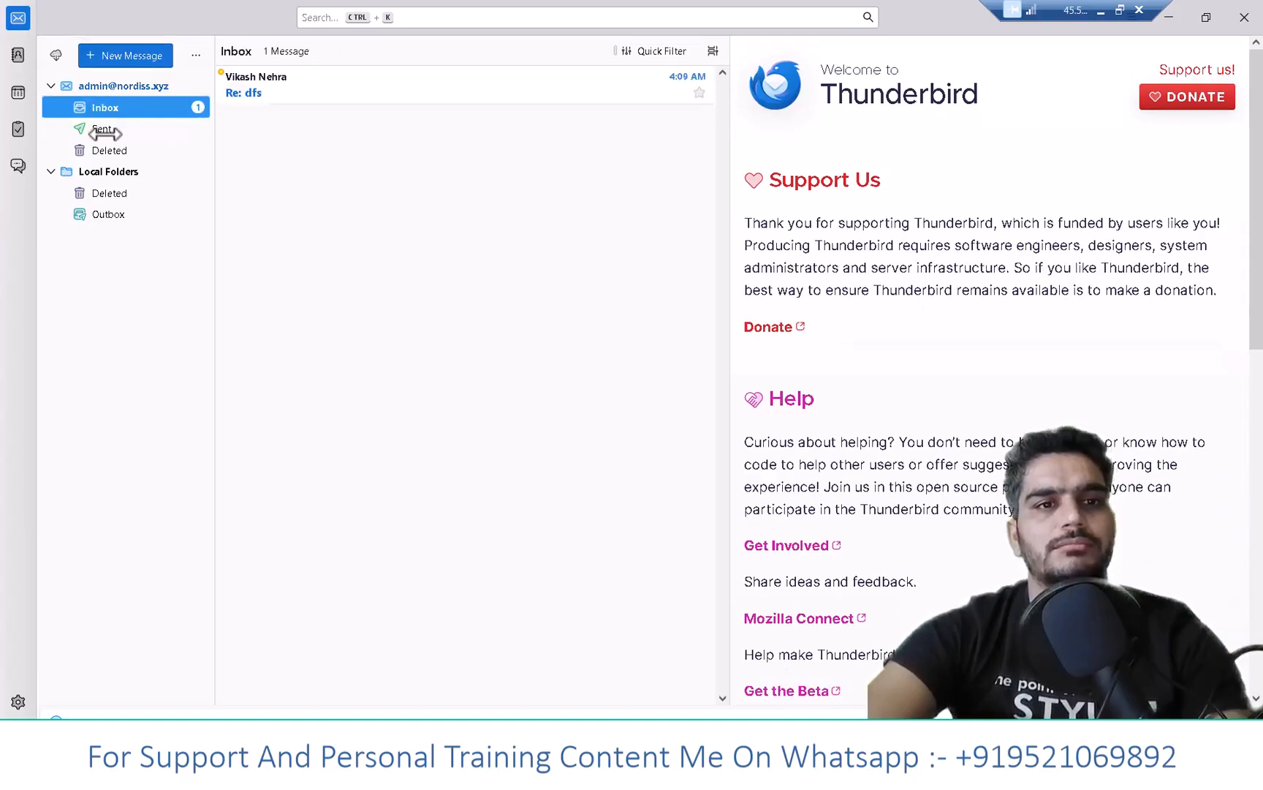
pyautogui.click(102, 129)
pyautogui.click(104, 109)
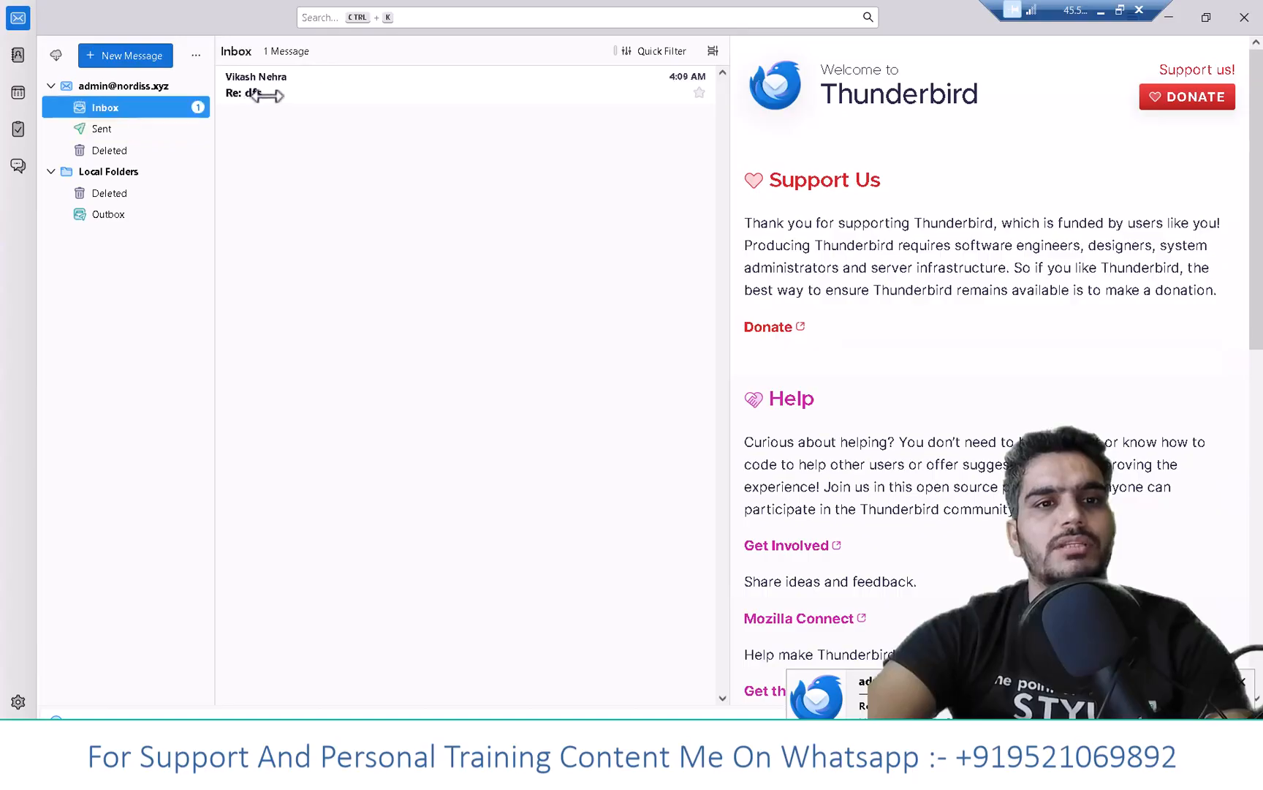
pyautogui.click(305, 89)
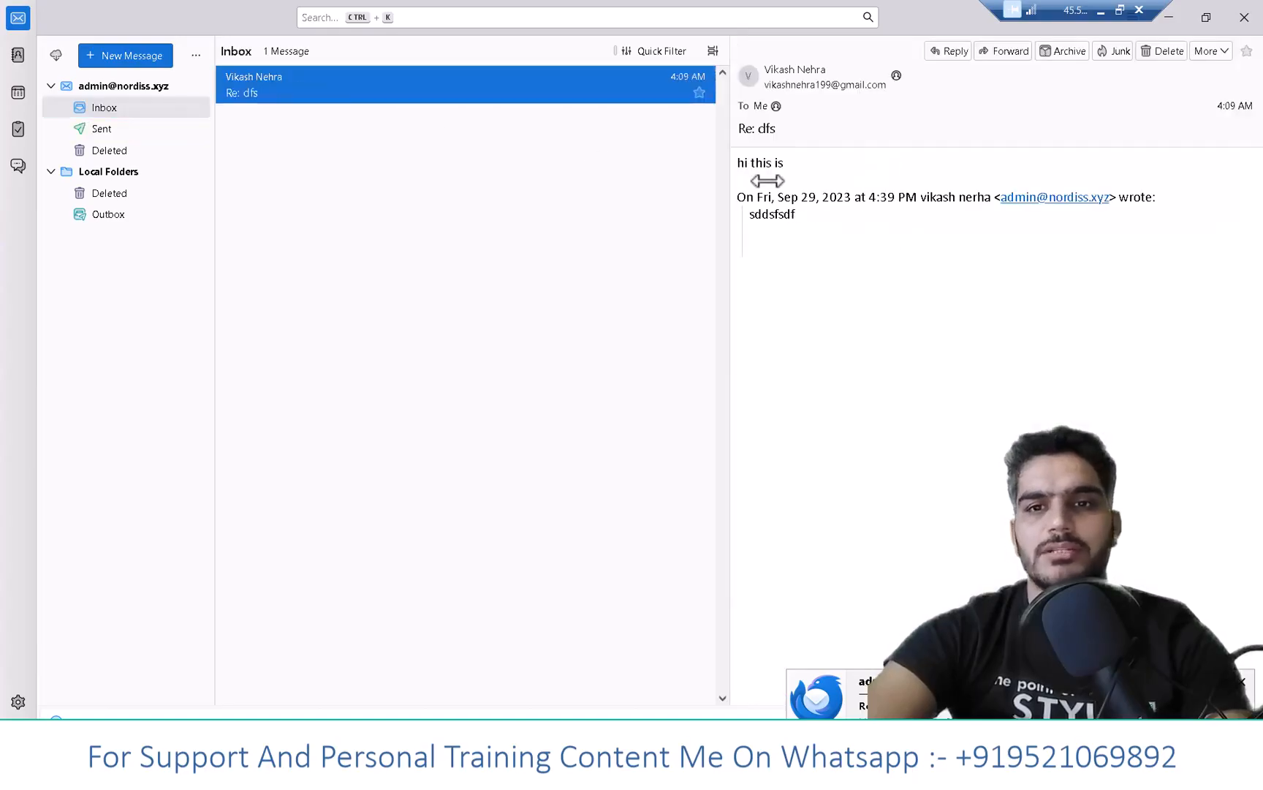
pyautogui.moveTo(744, 162); pyautogui.dragTo(812, 160)
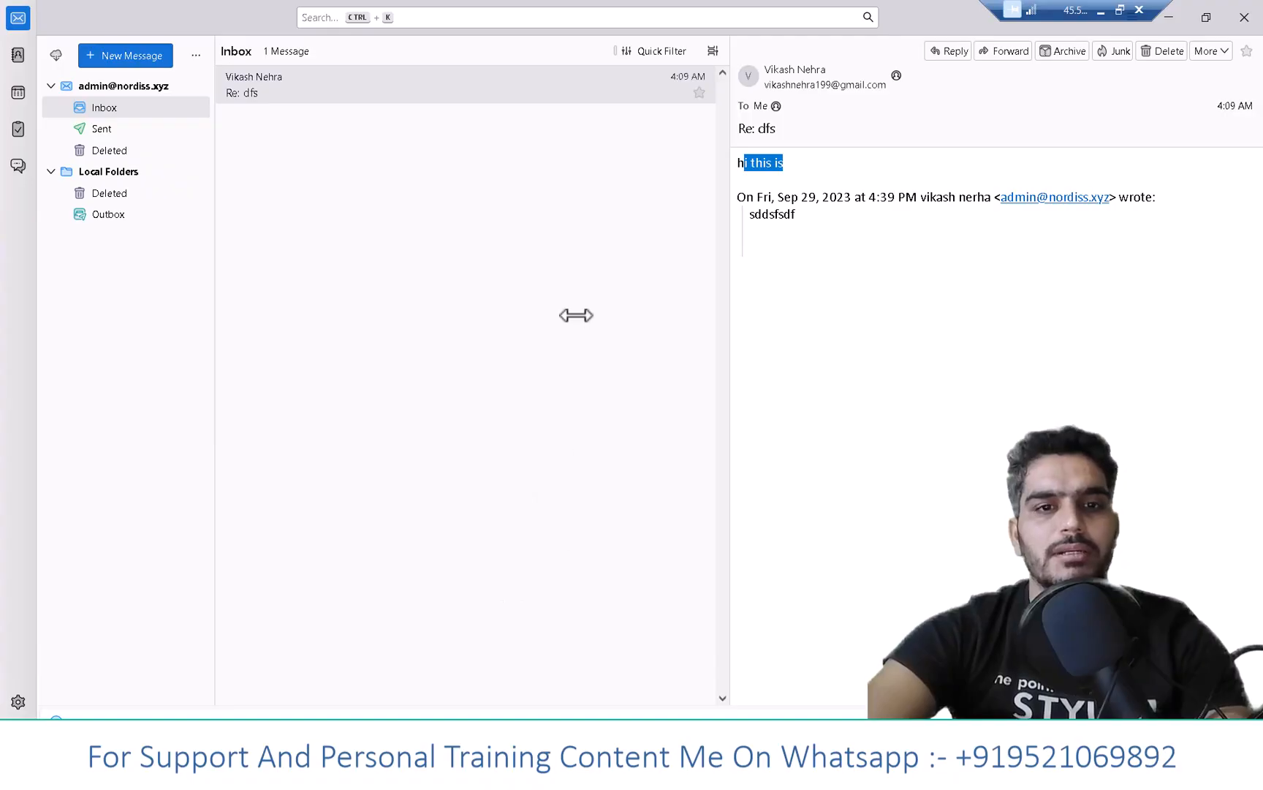
pyautogui.hotkey('alt', 'Tab')
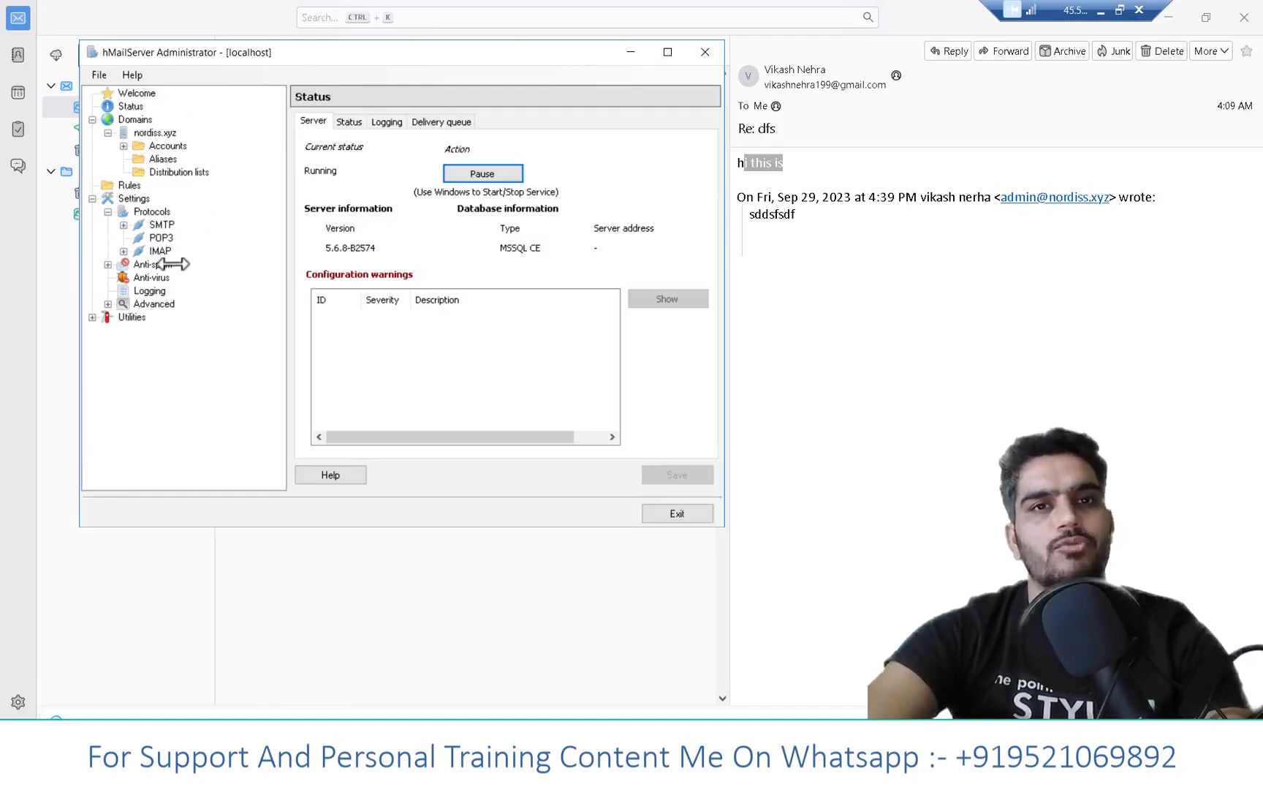
# - View nordiss.xyz's accounts, then the Domains list showing nordiss.xyz enabled
pyautogui.click(154, 147)
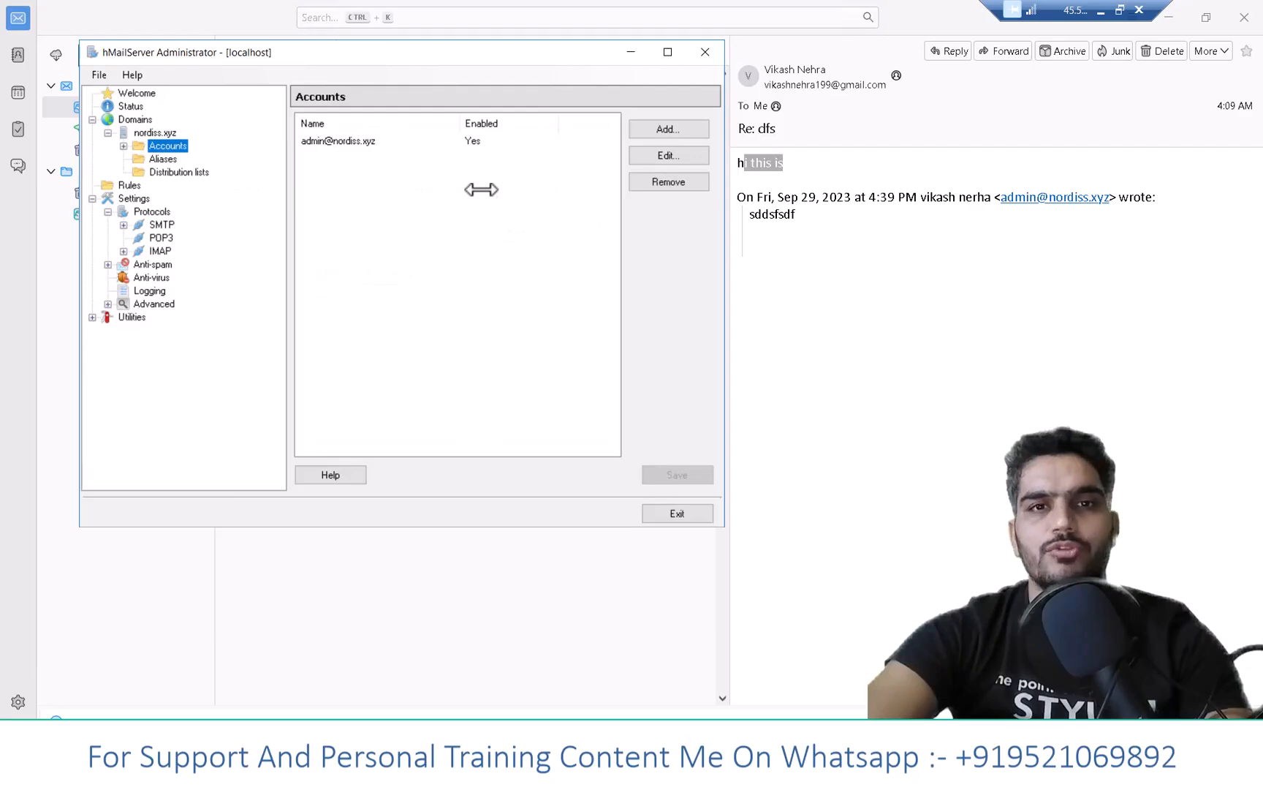
pyautogui.click(129, 119)
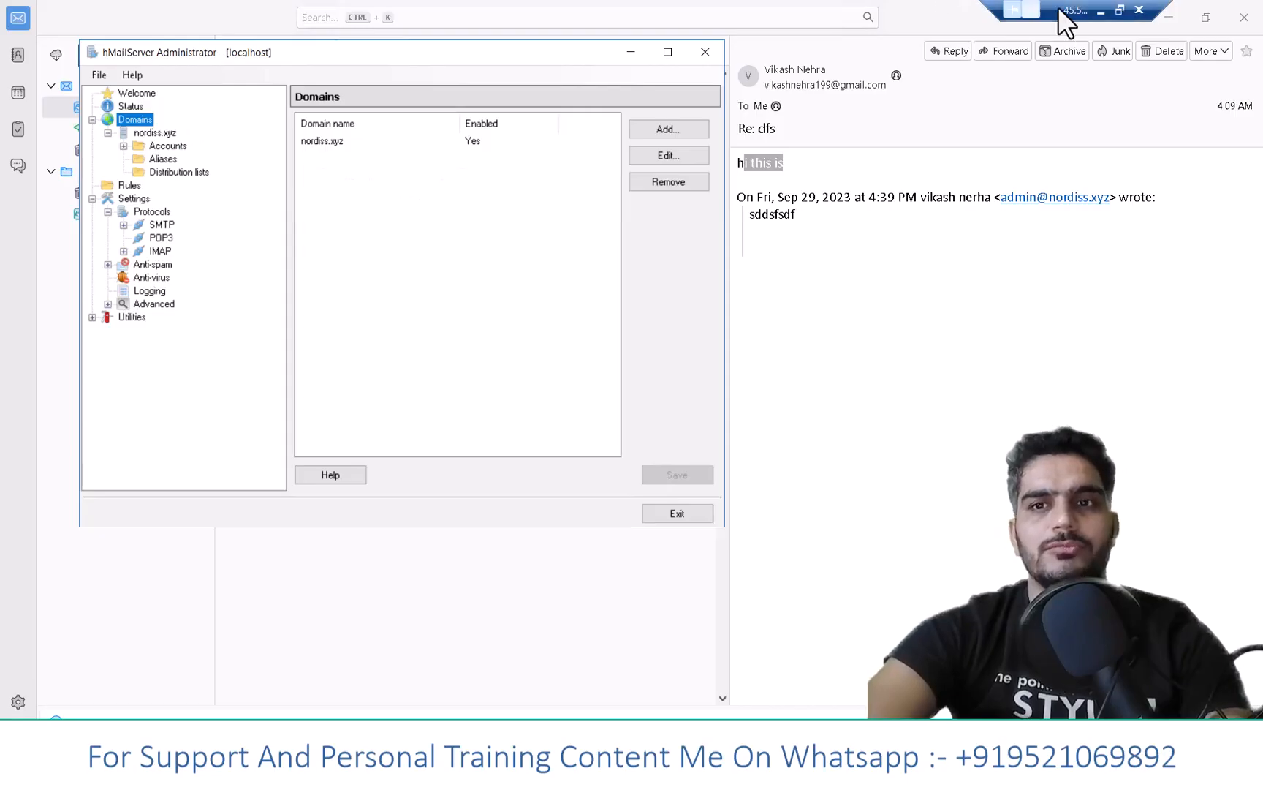
pyautogui.click(1099, 10)
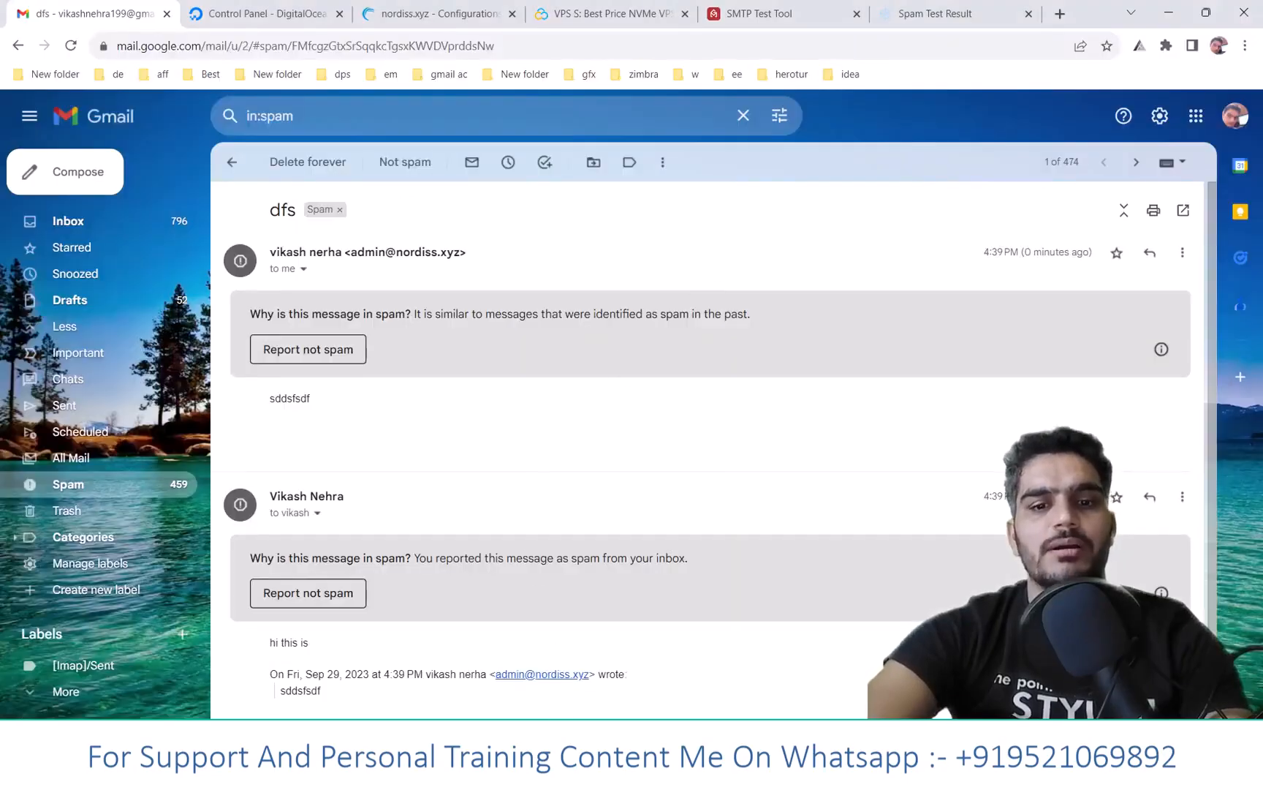
# - Switch to the YouTube channel window and scroll down its Videos page
pyautogui.click(556, 716)
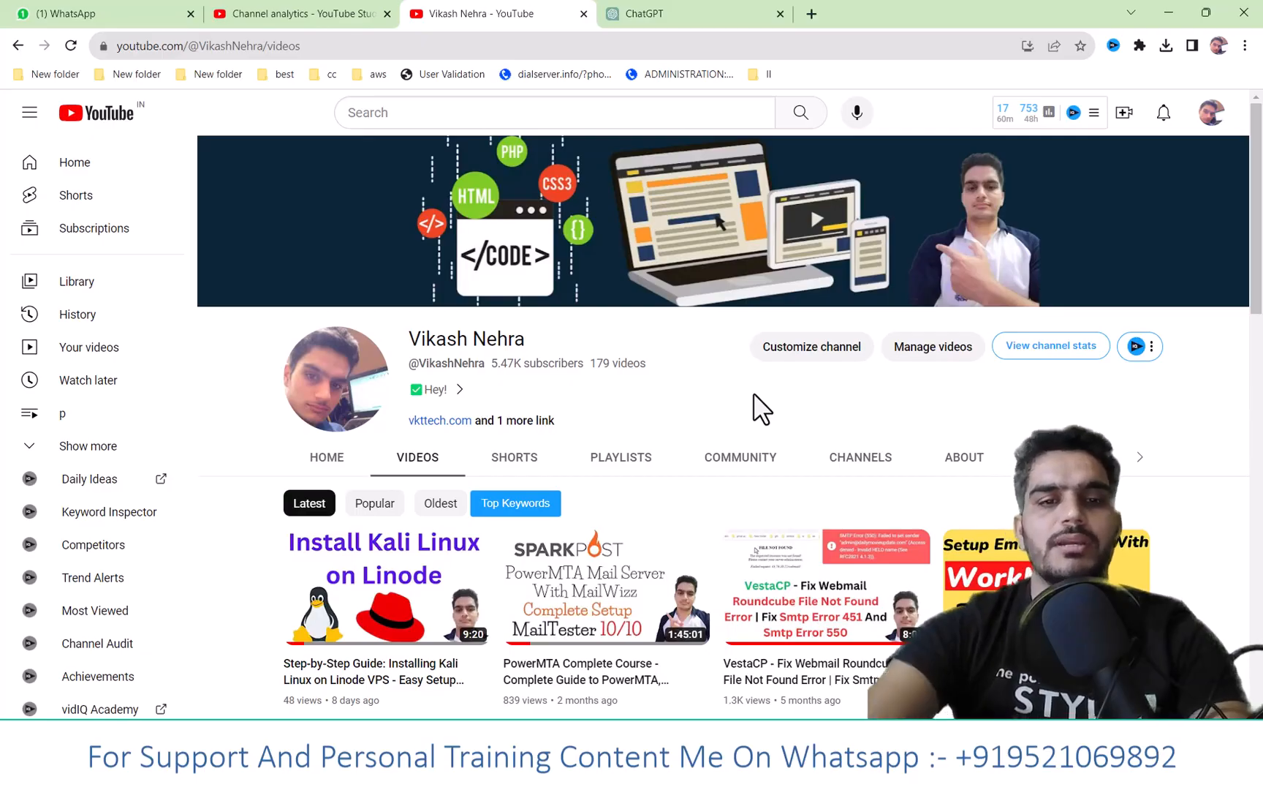
pyautogui.scroll(-1, 622, 417)
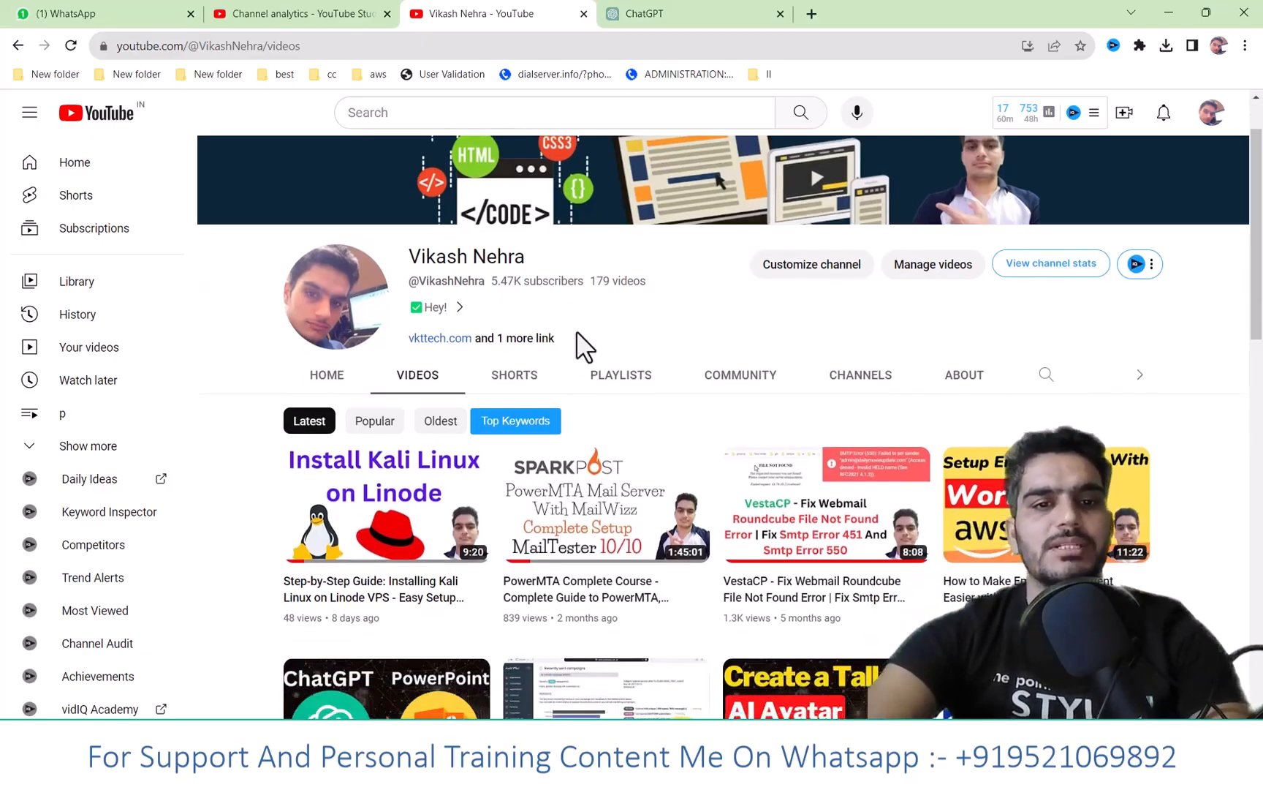